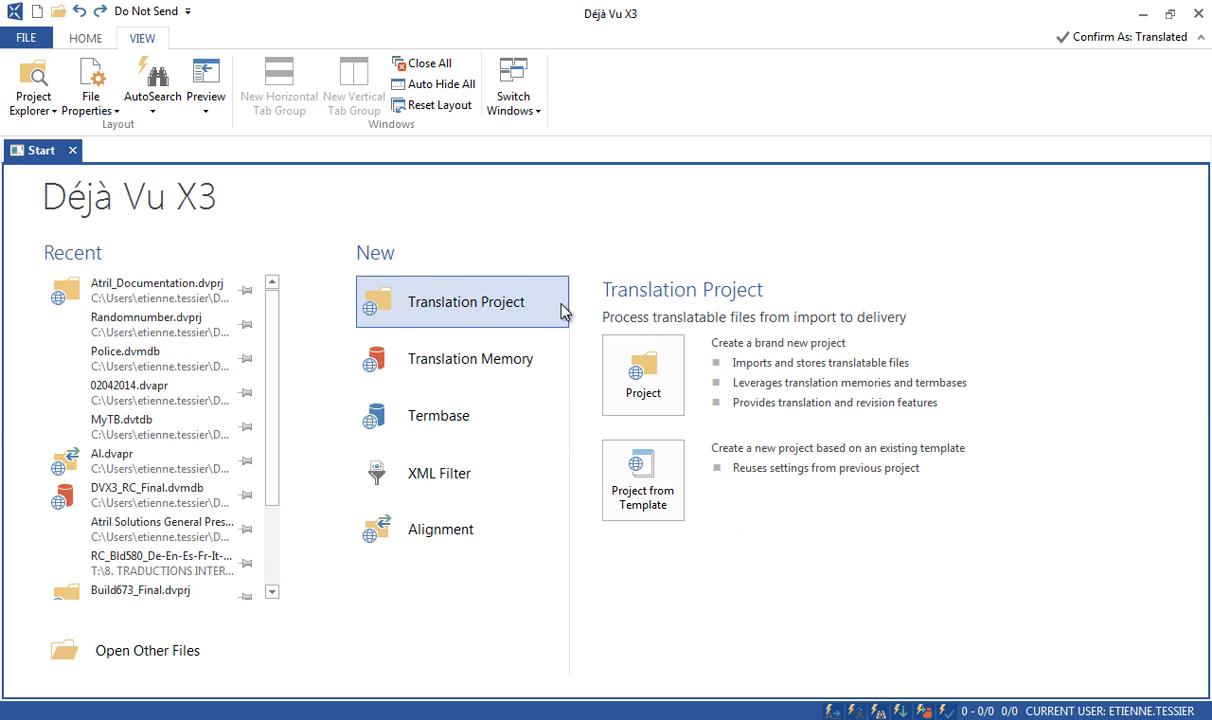
Step: Create a new translation project named Training, stored in the 1_DVX3Project folder of MyProject on the desktop
{"action": "left_click", "coordinate": [667, 372]}
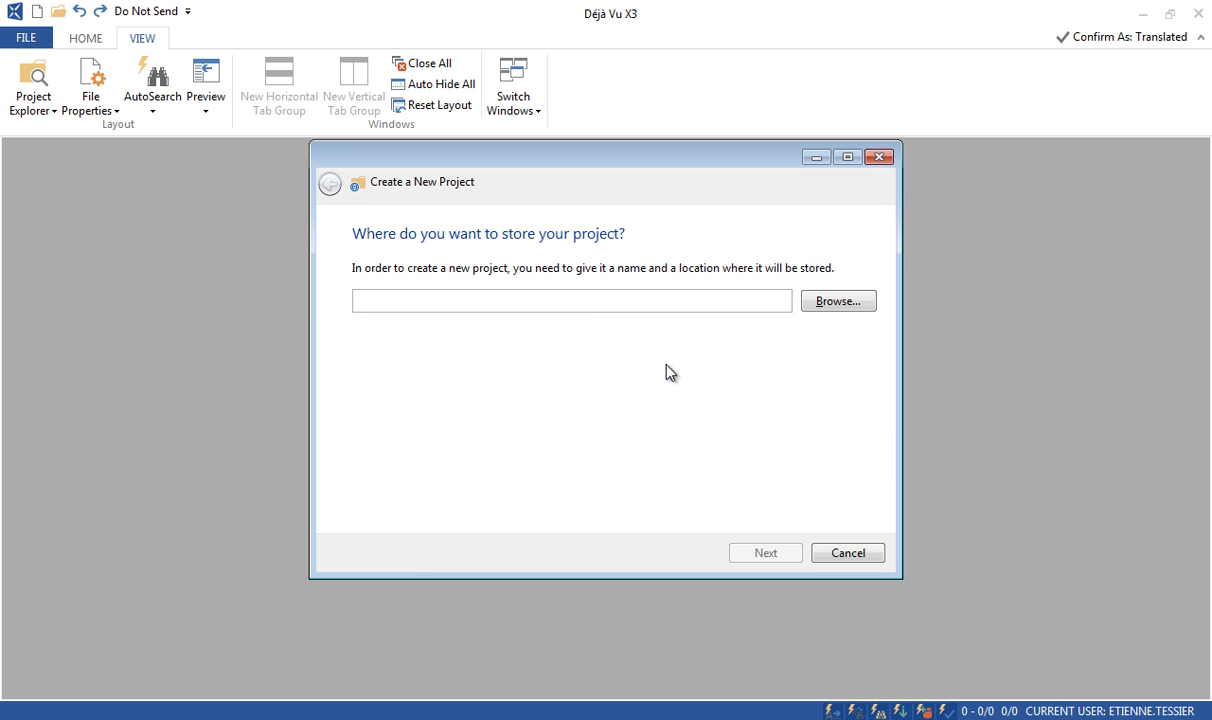
{"action": "left_click", "coordinate": [845, 311]}
{"action": "left_click", "coordinate": [385, 322]}
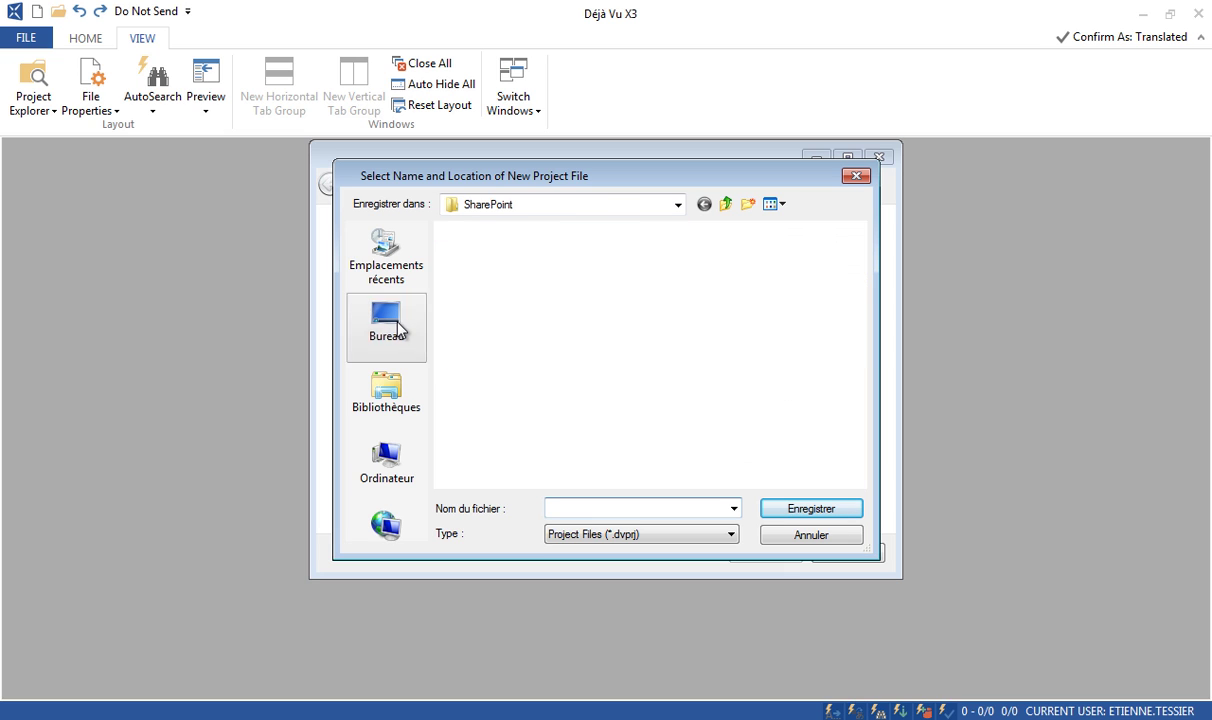
{"action": "left_click", "coordinate": [495, 348]}
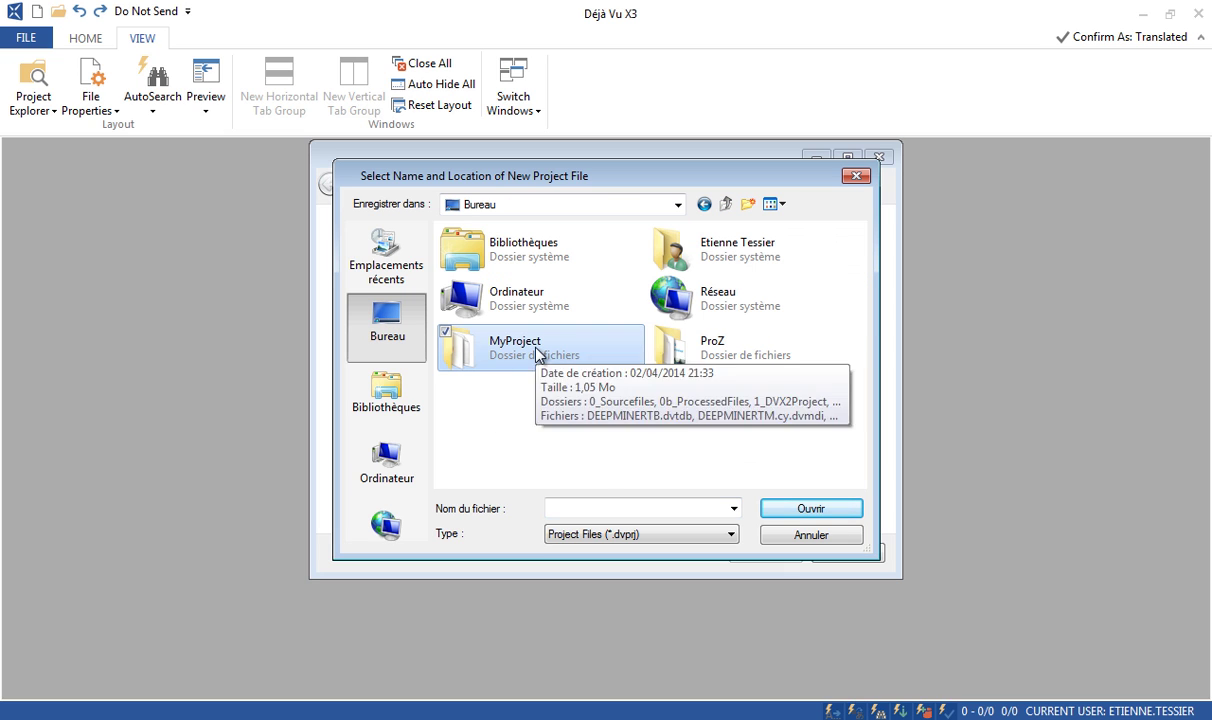
{"action": "double_click", "coordinate": [537, 353]}
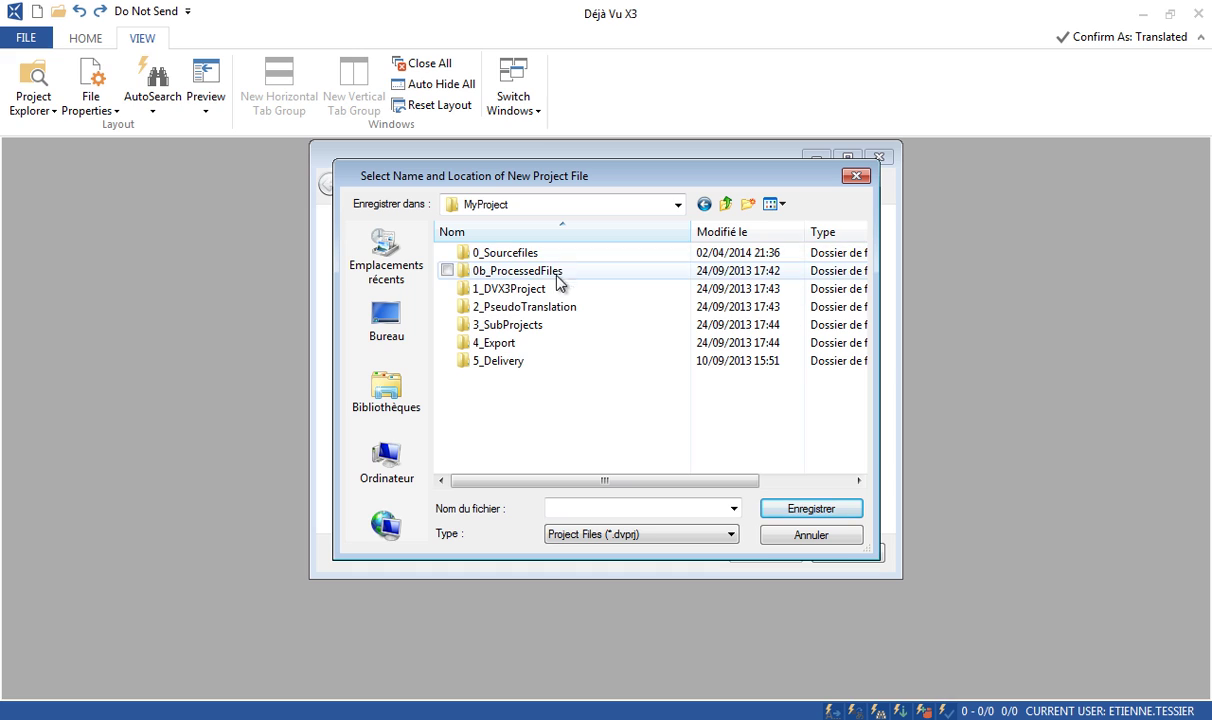
{"action": "double_click", "coordinate": [541, 291]}
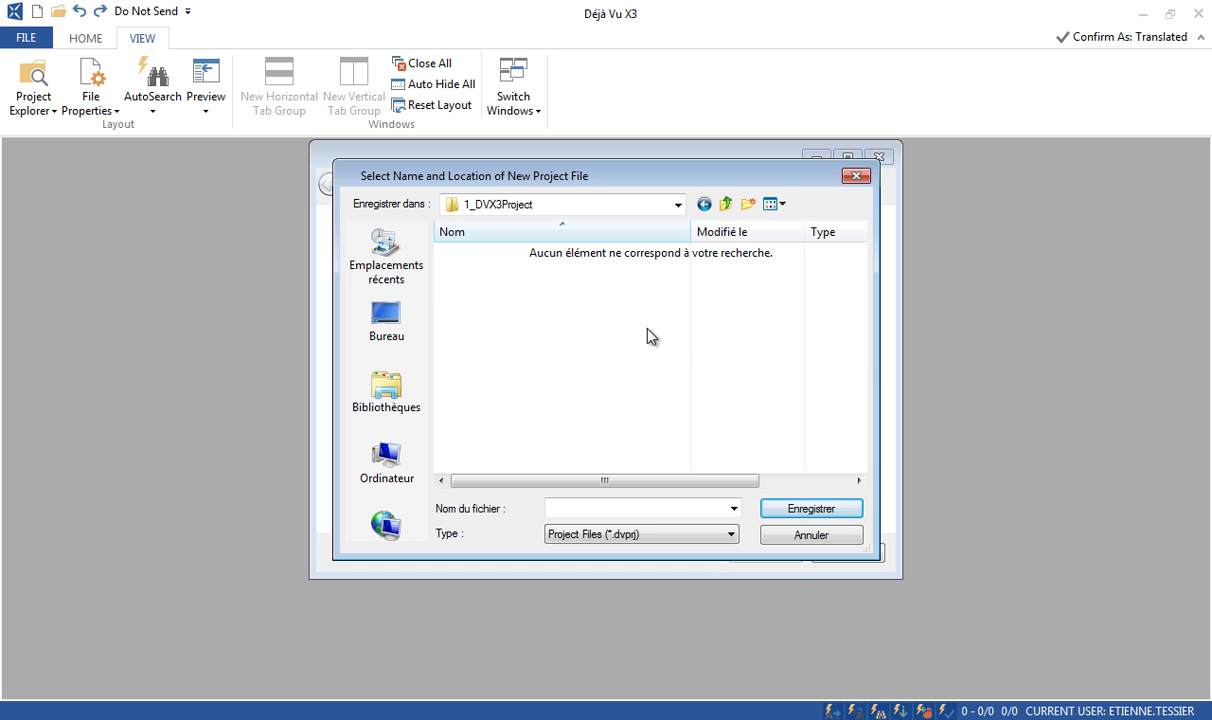
{"action": "left_click", "coordinate": [568, 504]}
{"action": "type", "text": "Training"}
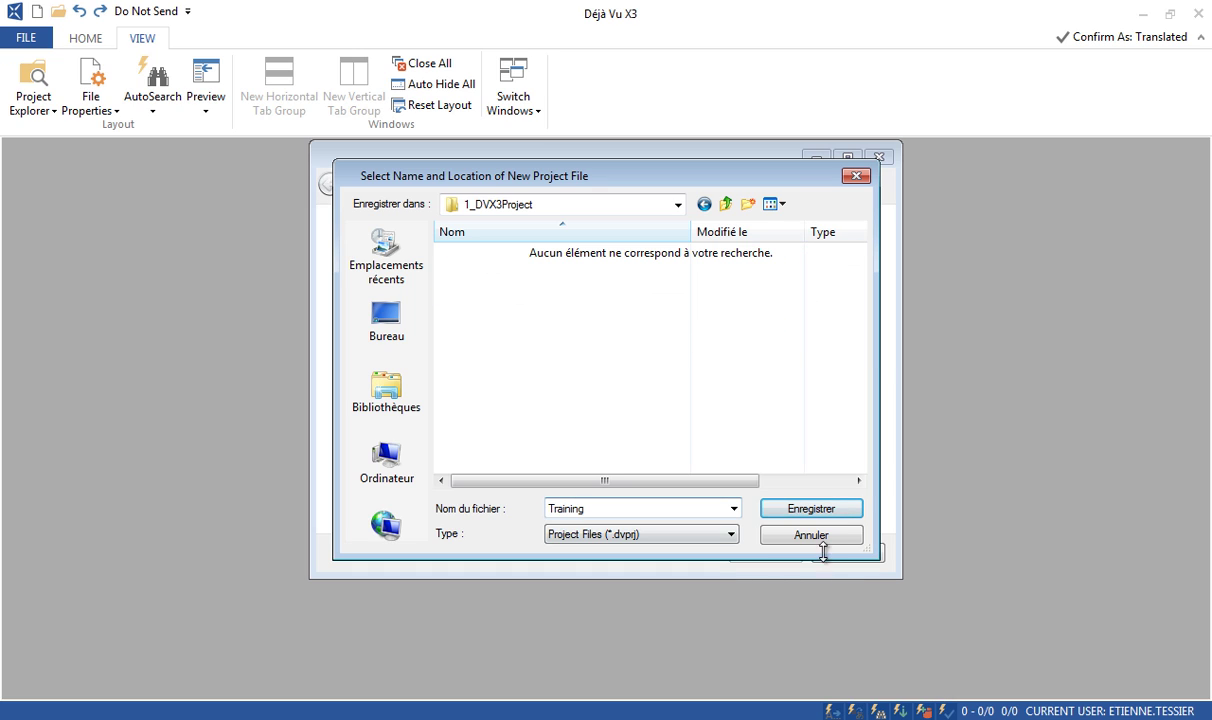
{"action": "left_click", "coordinate": [800, 512]}
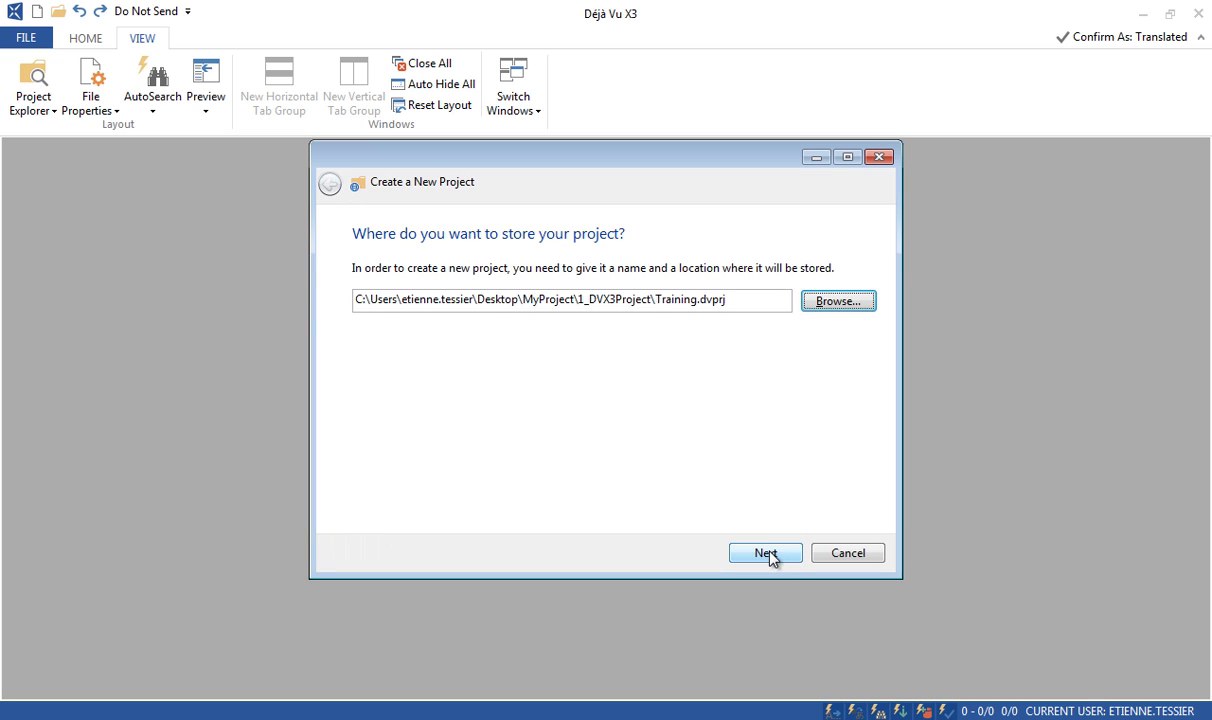
{"action": "left_click", "coordinate": [770, 554]}
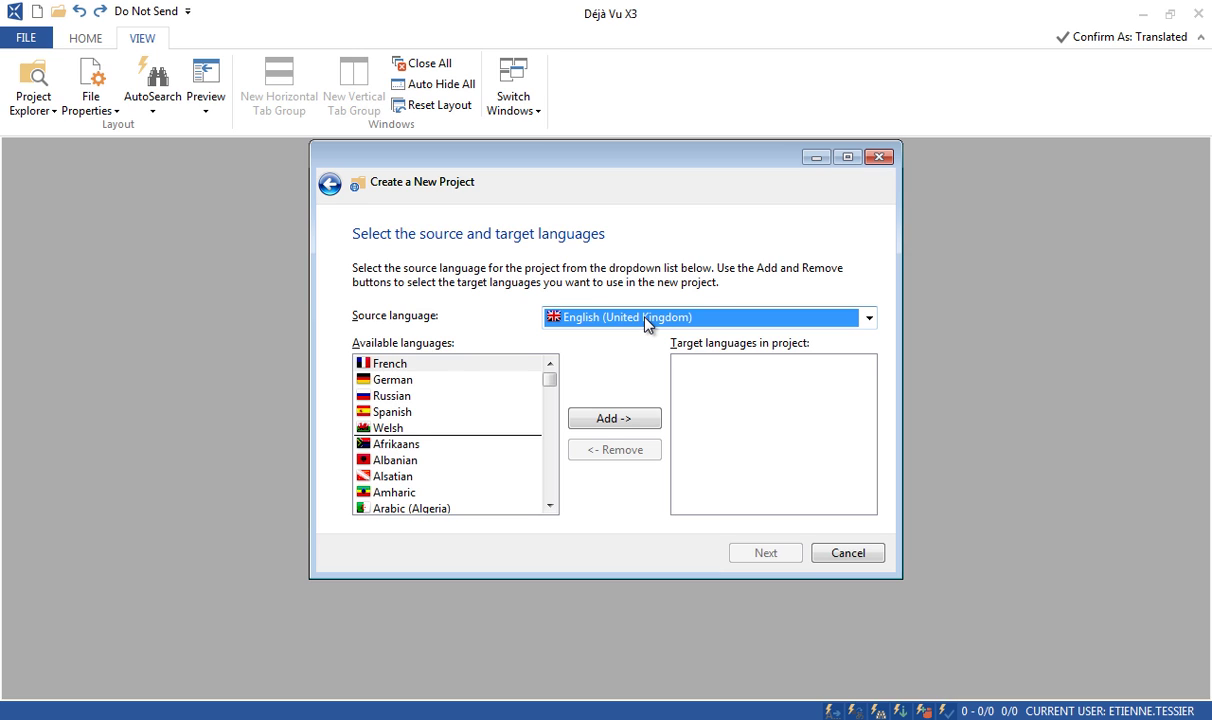
Step: Add French, German and Russian as the project's target languages, keeping English (United Kingdom) as the source
{"action": "left_click", "coordinate": [404, 366]}
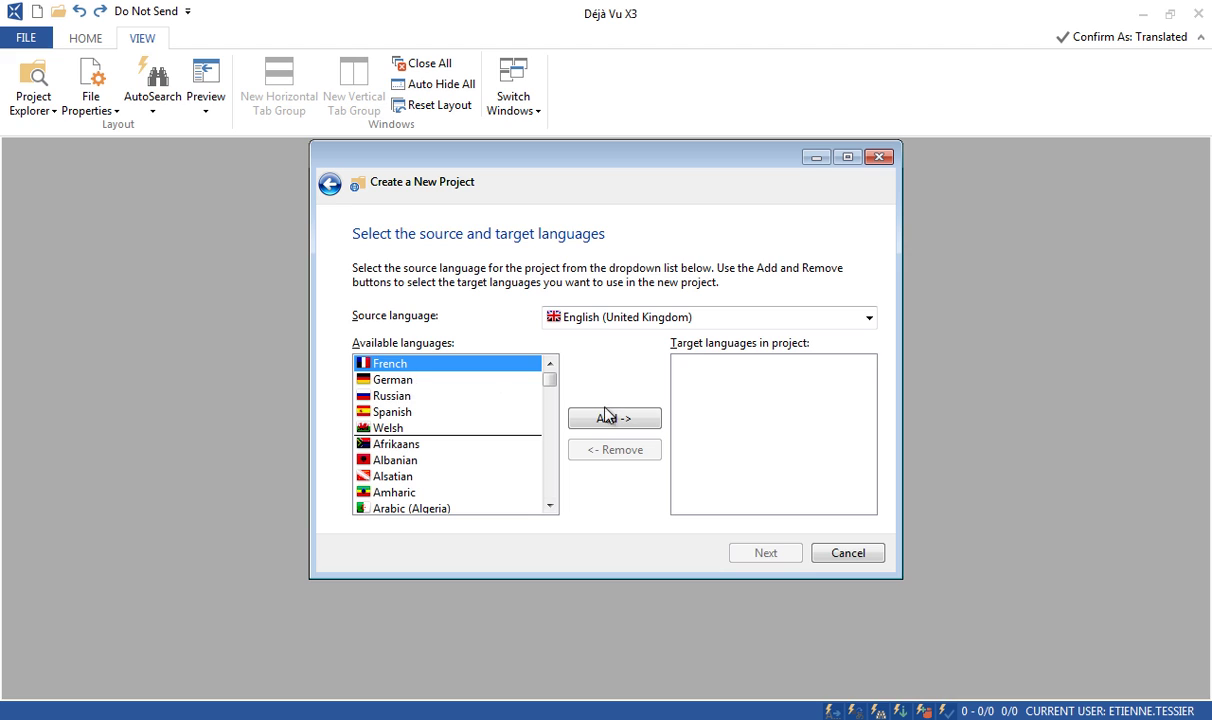
{"action": "left_click", "coordinate": [607, 417]}
{"action": "left_click", "coordinate": [403, 381]}
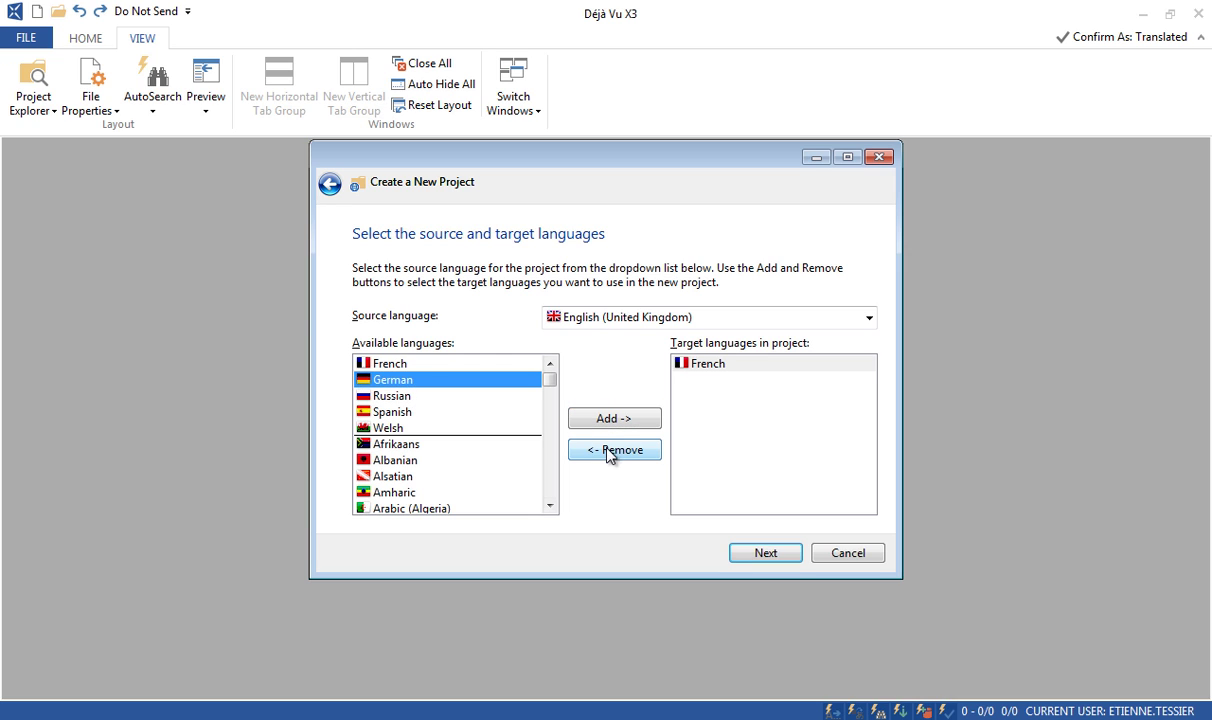
{"action": "left_click", "coordinate": [596, 424]}
{"action": "left_click", "coordinate": [419, 396]}
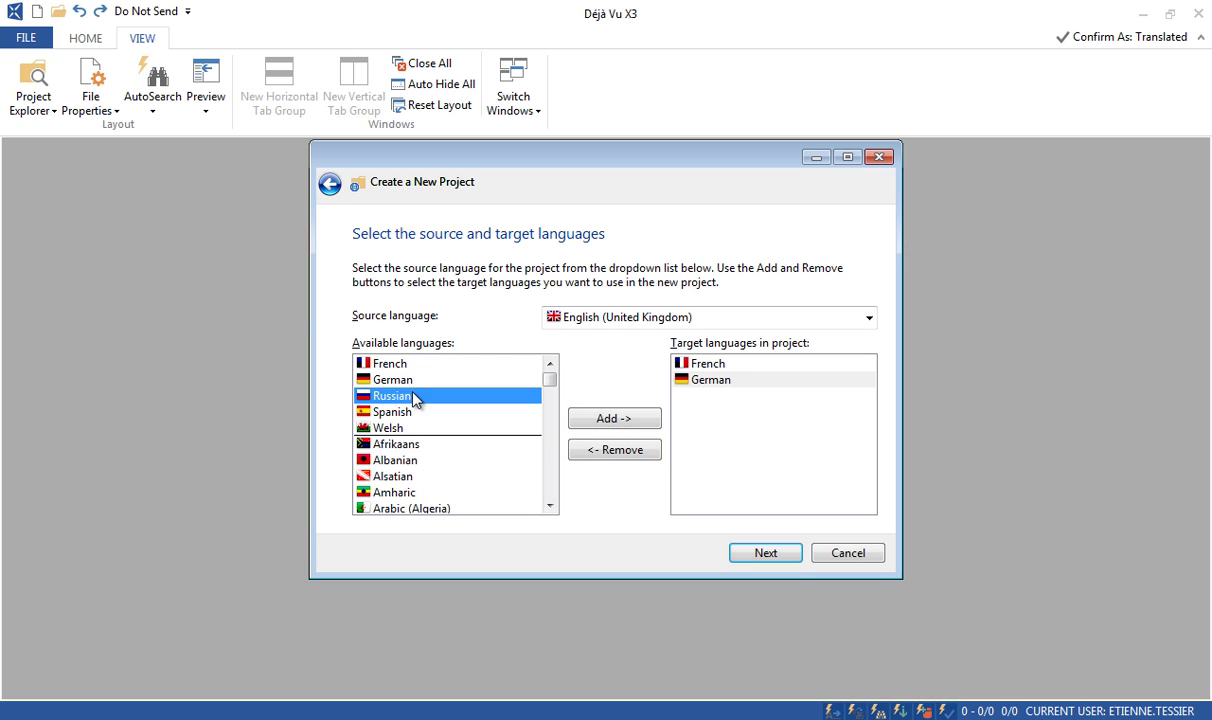
{"action": "left_click", "coordinate": [585, 420]}
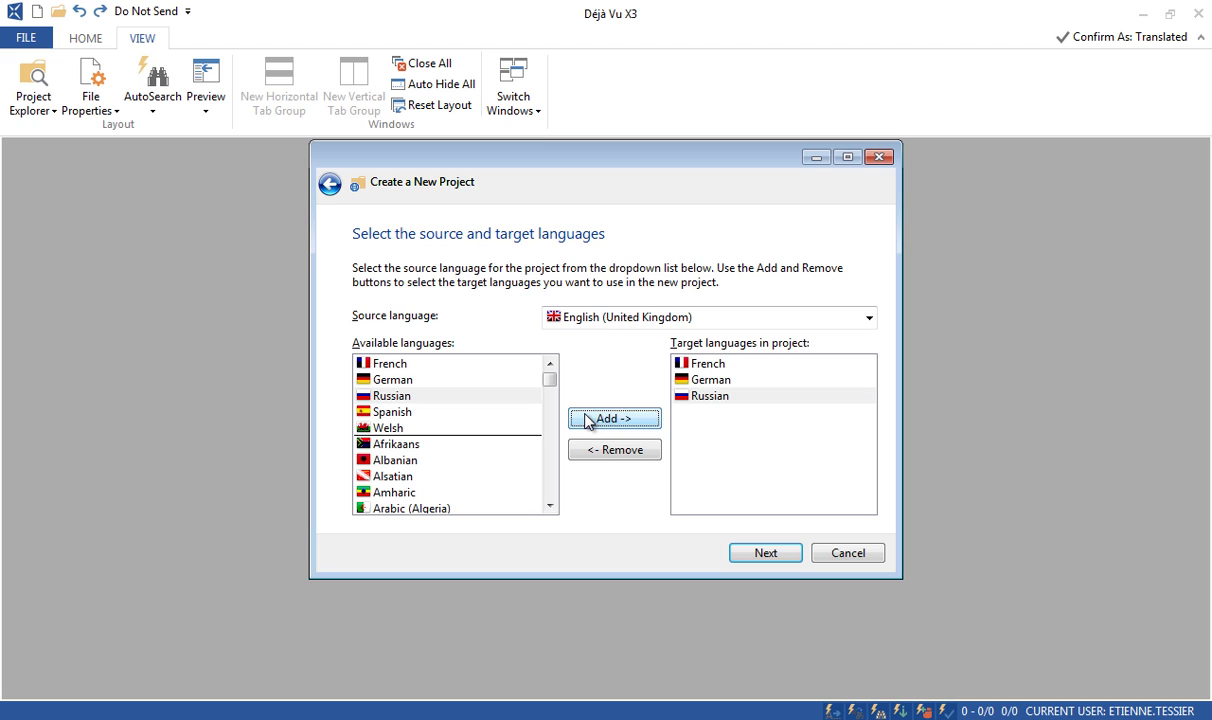
{"action": "left_click", "coordinate": [786, 552]}
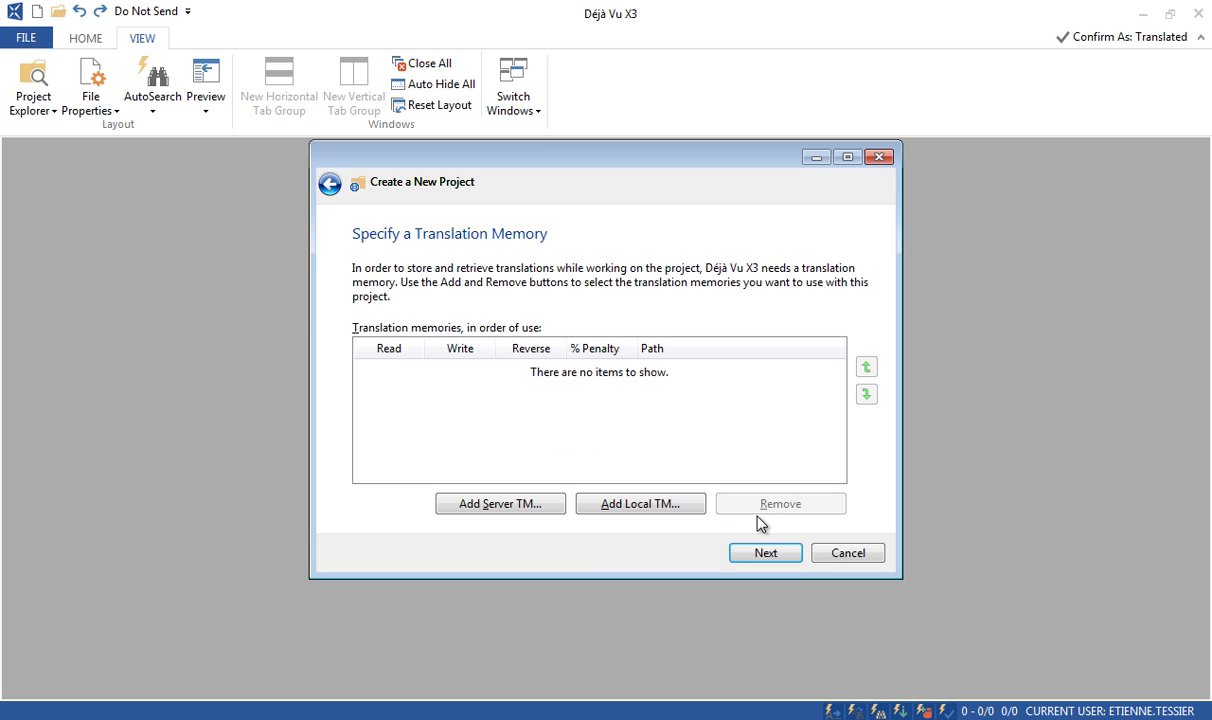
Step: Add the existing local translation memory DEEPMINERTM.dvmdb from the MyProject folder to the project
{"action": "left_click", "coordinate": [659, 507]}
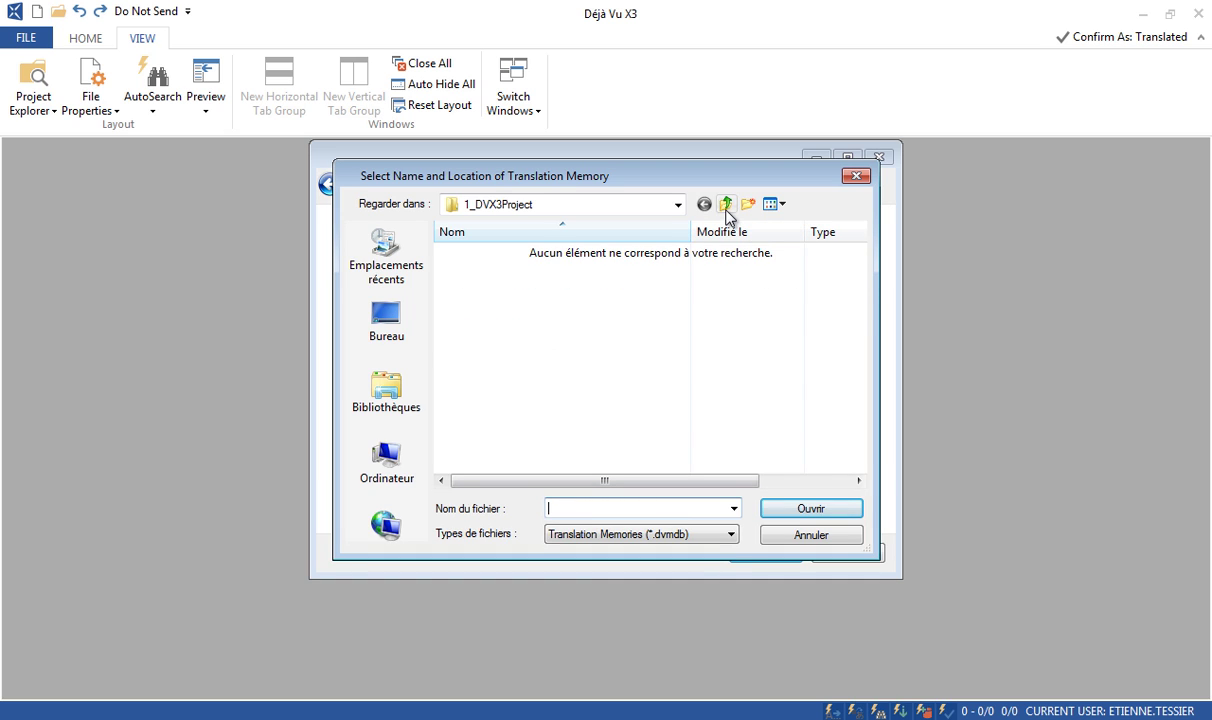
{"action": "left_click", "coordinate": [726, 204]}
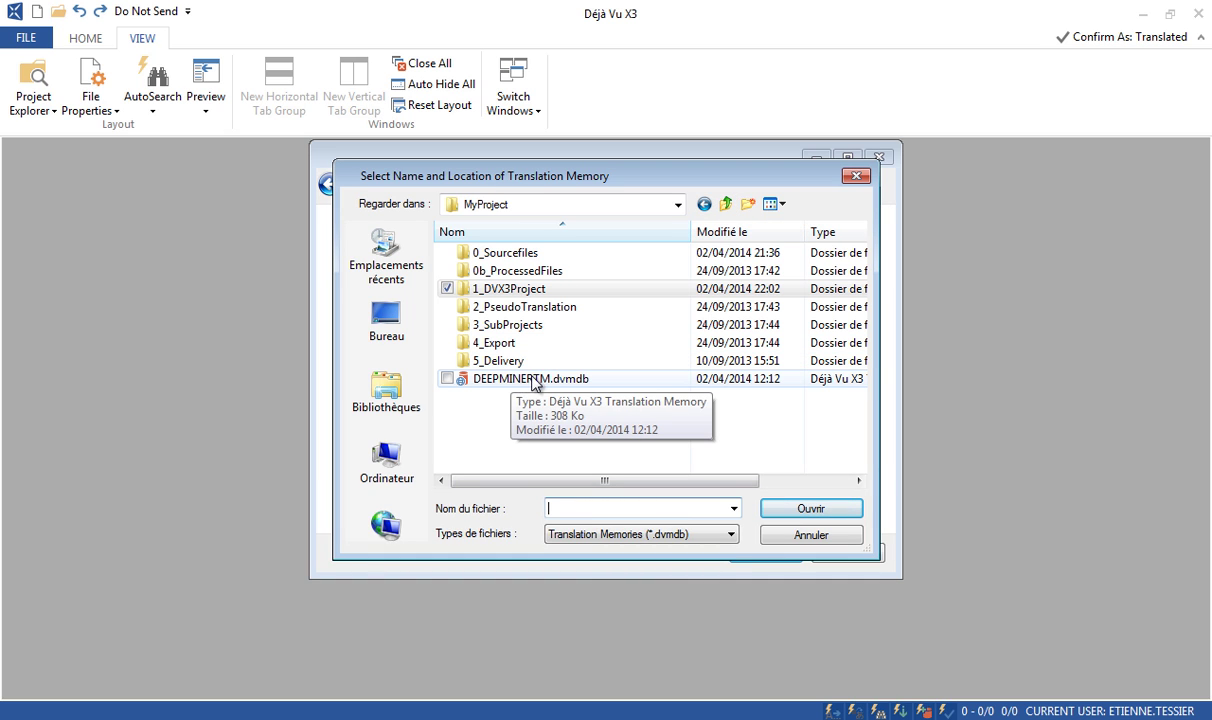
{"action": "double_click", "coordinate": [518, 381]}
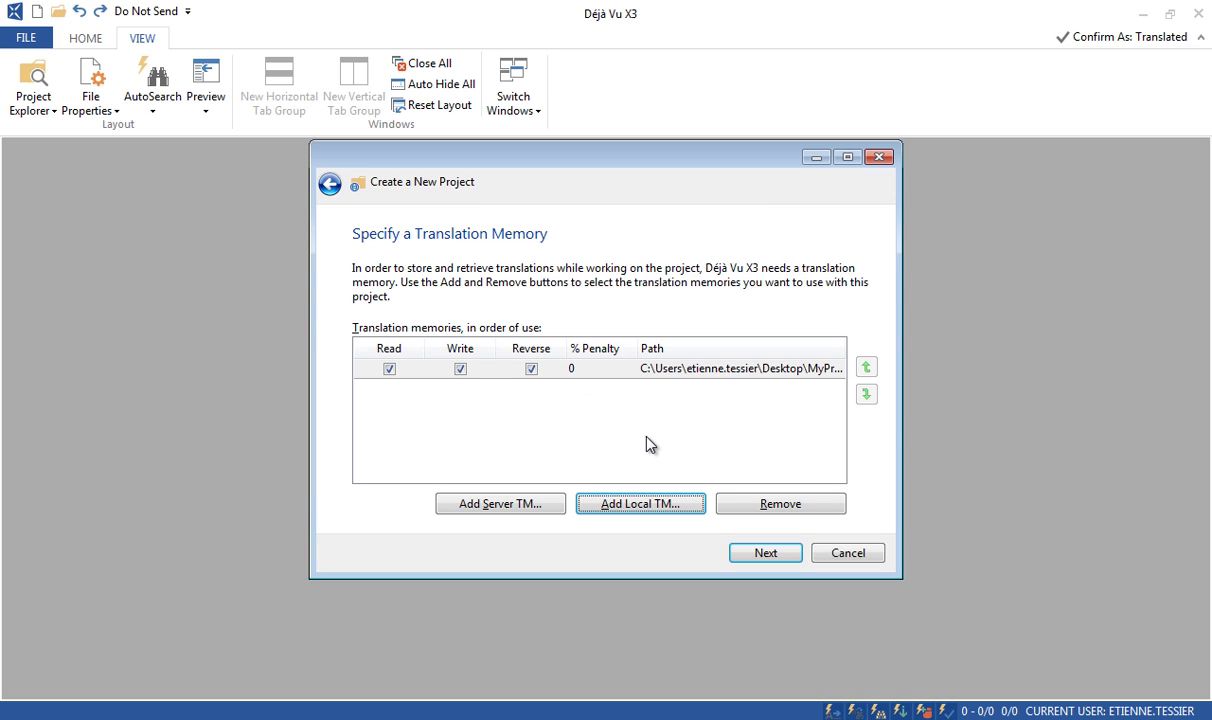
Step: Create a new local translation memory named NewTM in the MyProject folder and add it to the project
{"action": "left_click", "coordinate": [652, 505]}
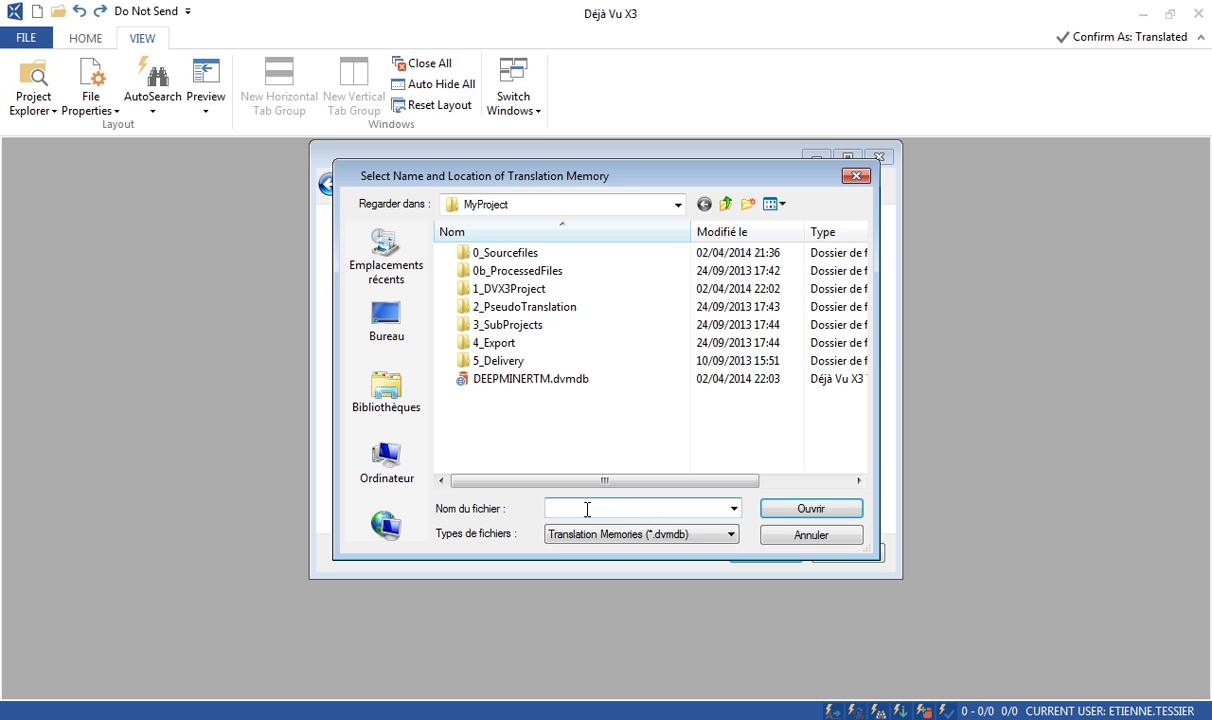
{"action": "type", "text": "NewTM"}
{"action": "left_click", "coordinate": [815, 512]}
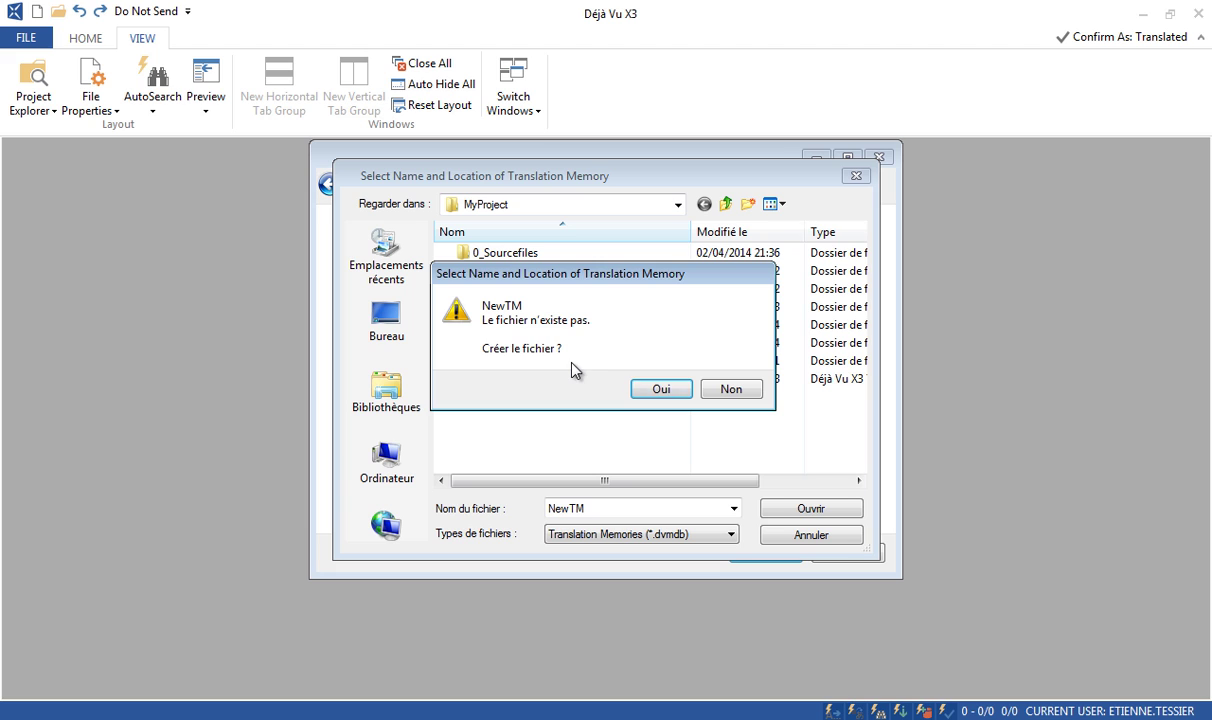
{"action": "left_click", "coordinate": [681, 392]}
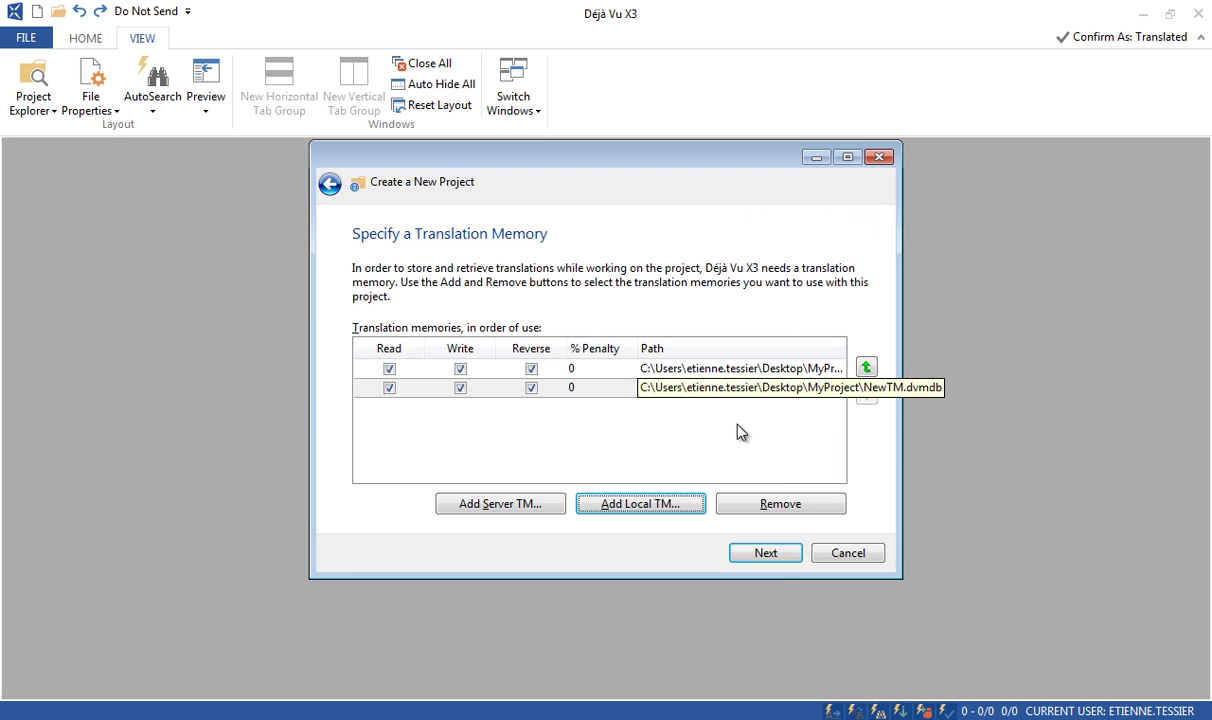
{"action": "left_click", "coordinate": [464, 370]}
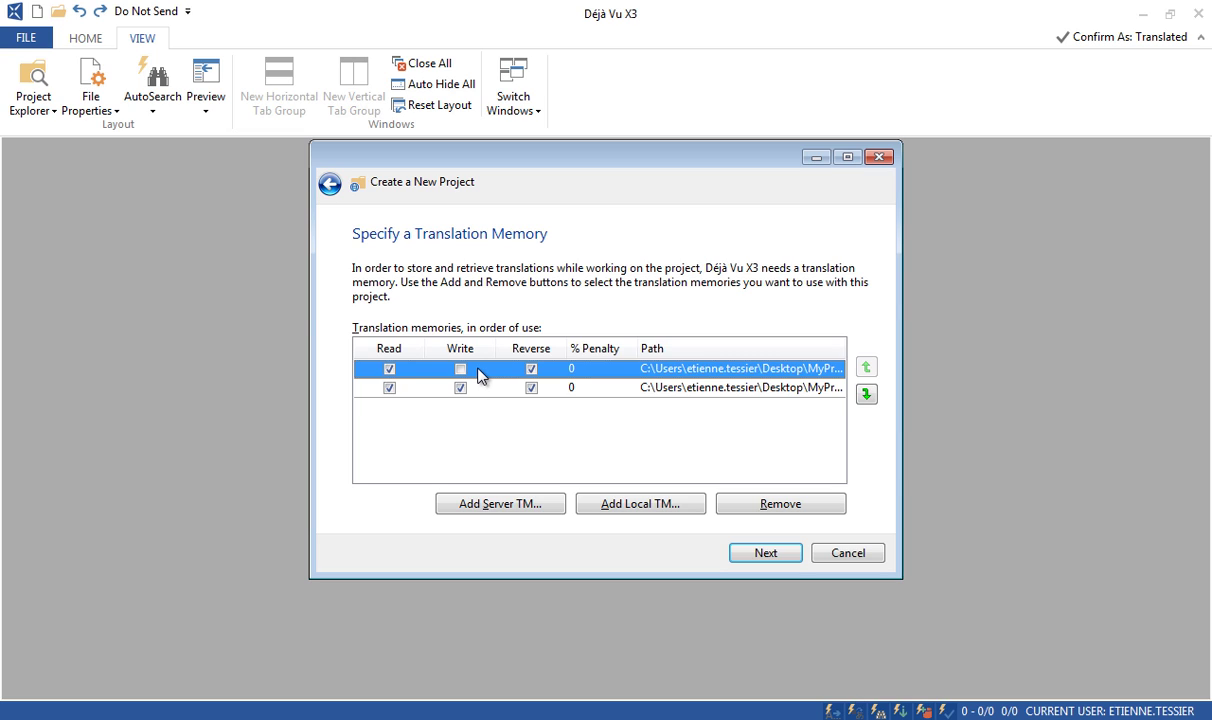
{"action": "left_click", "coordinate": [461, 370]}
{"action": "left_click", "coordinate": [622, 369]}
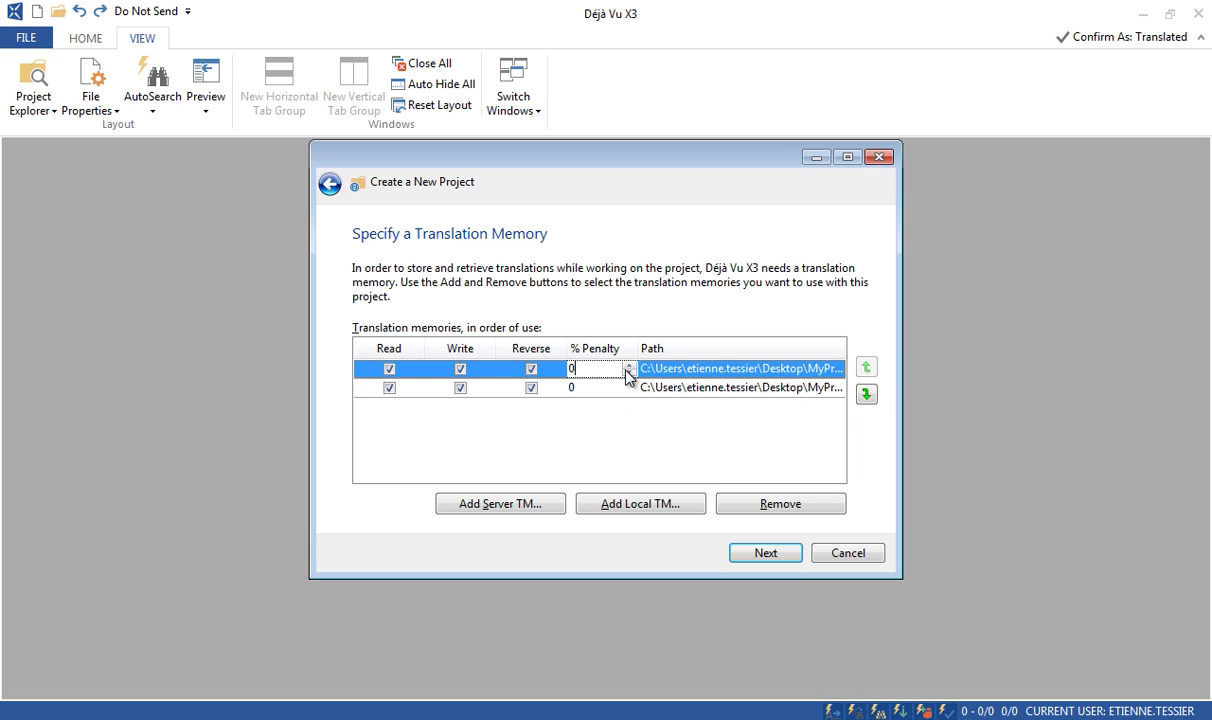
{"action": "left_click", "coordinate": [630, 366]}
{"action": "type", "text": "0"}
Step: Accept the translation memories and add the existing local termbase DEEPMINERTB.dvtdb from the MyProject folder
{"action": "left_click", "coordinate": [774, 553]}
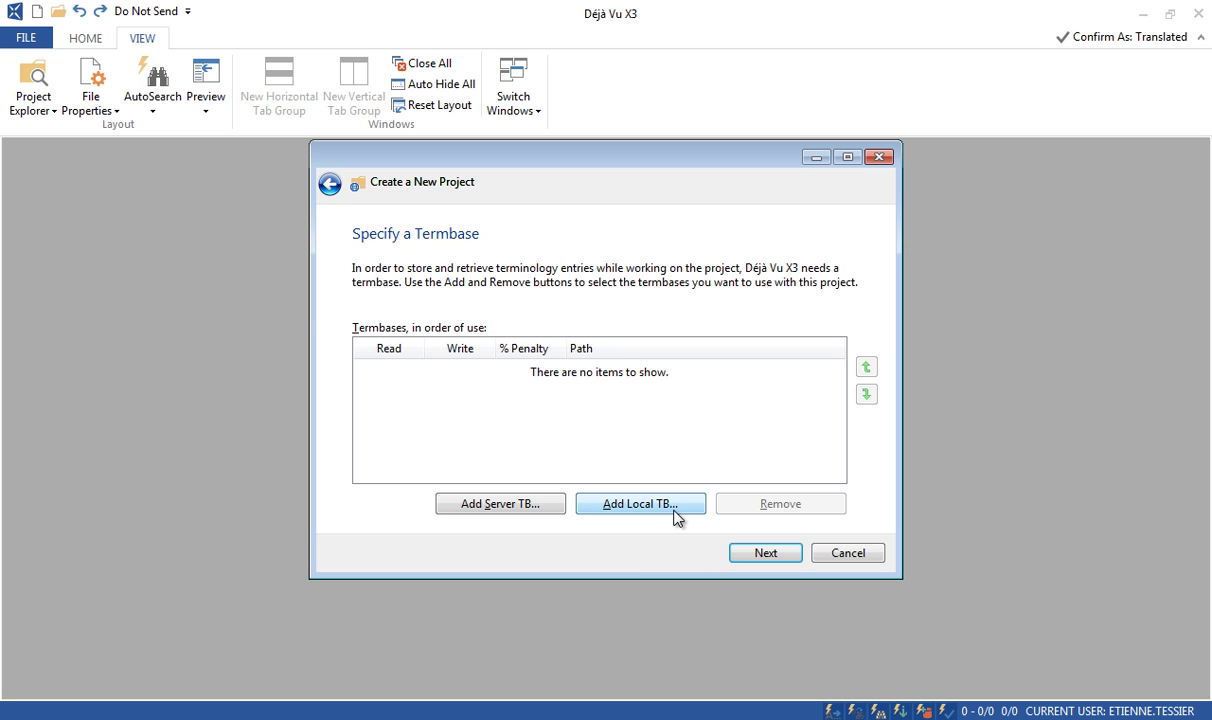
{"action": "left_click", "coordinate": [640, 504]}
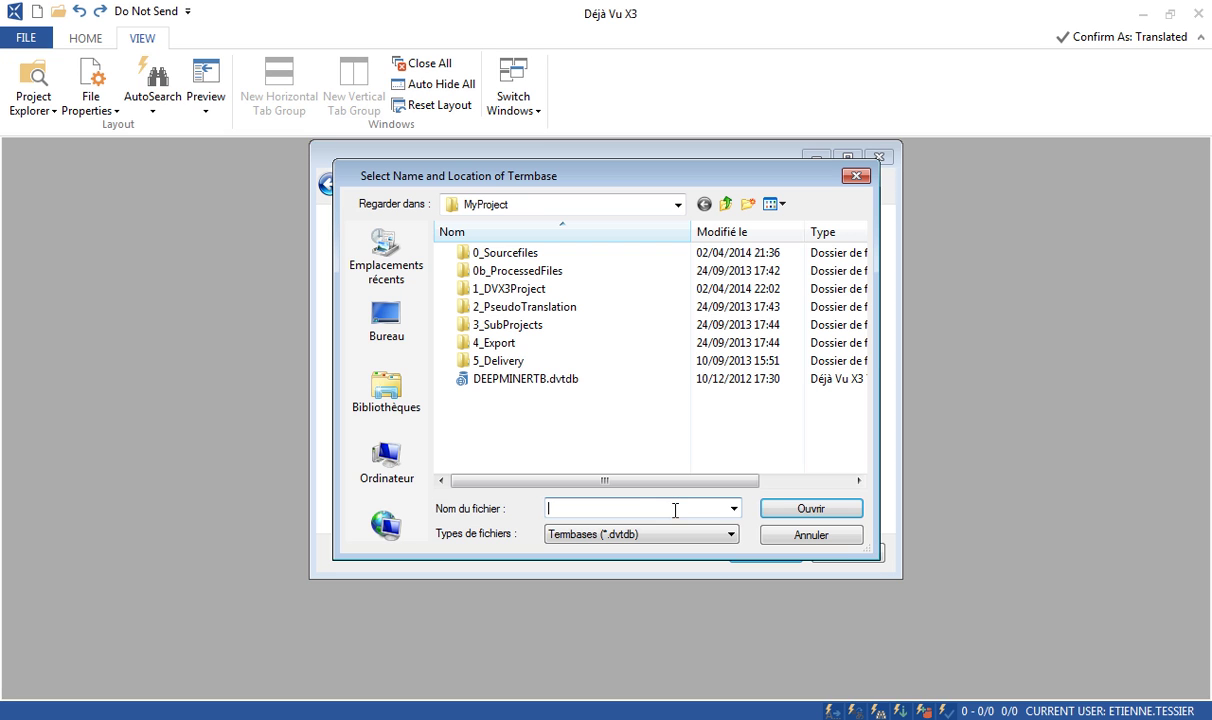
{"action": "left_click", "coordinate": [530, 384]}
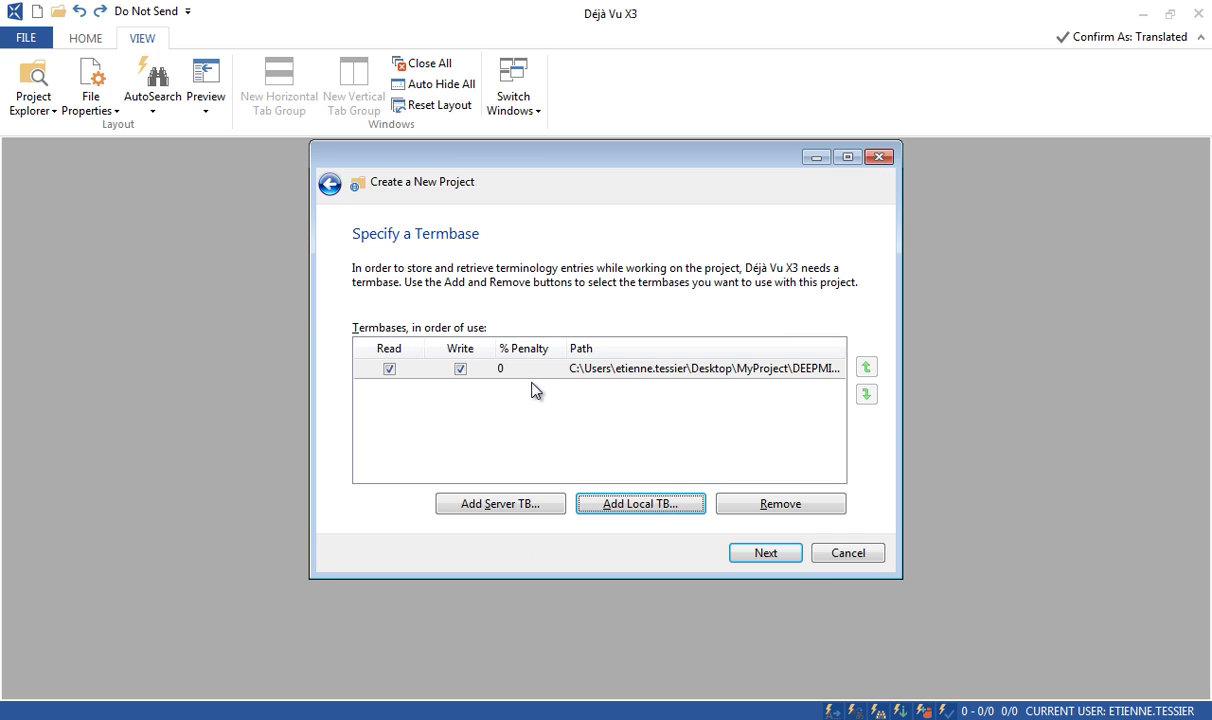
Step: Create a new local termbase named NewTB in the MyProject folder and accept the project's termbases
{"action": "left_click", "coordinate": [650, 505]}
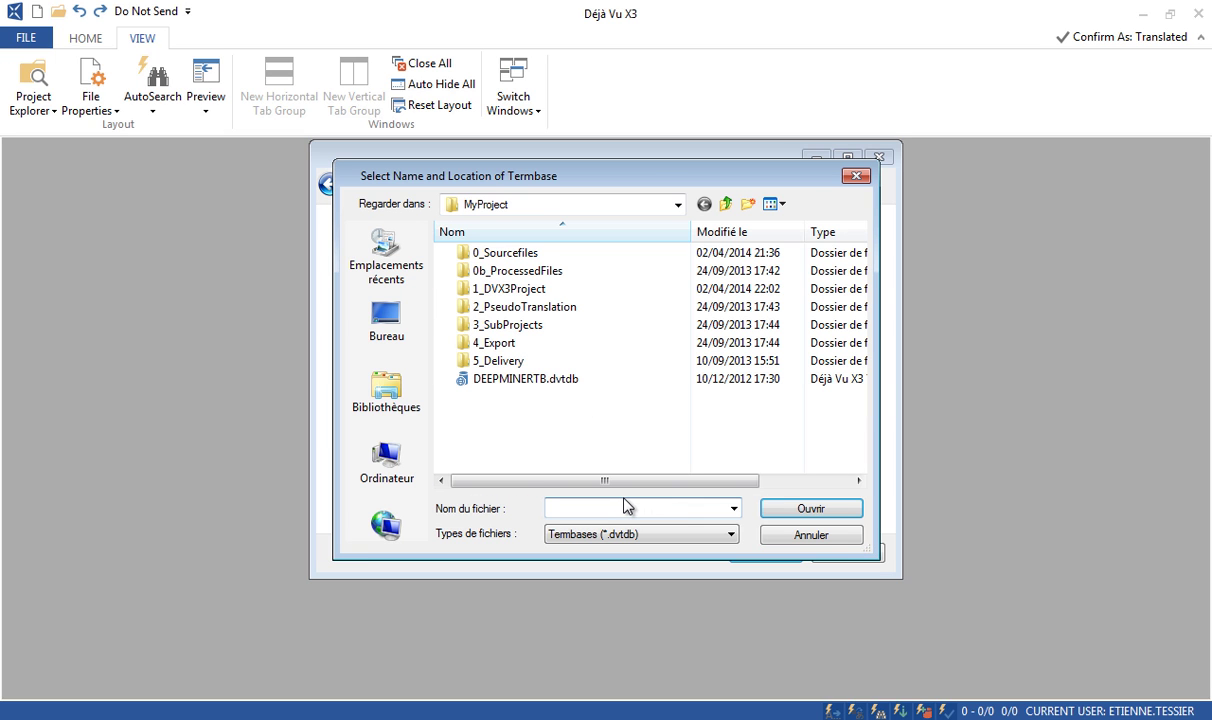
{"action": "type", "text": "NewTB"}
{"action": "left_click", "coordinate": [787, 512]}
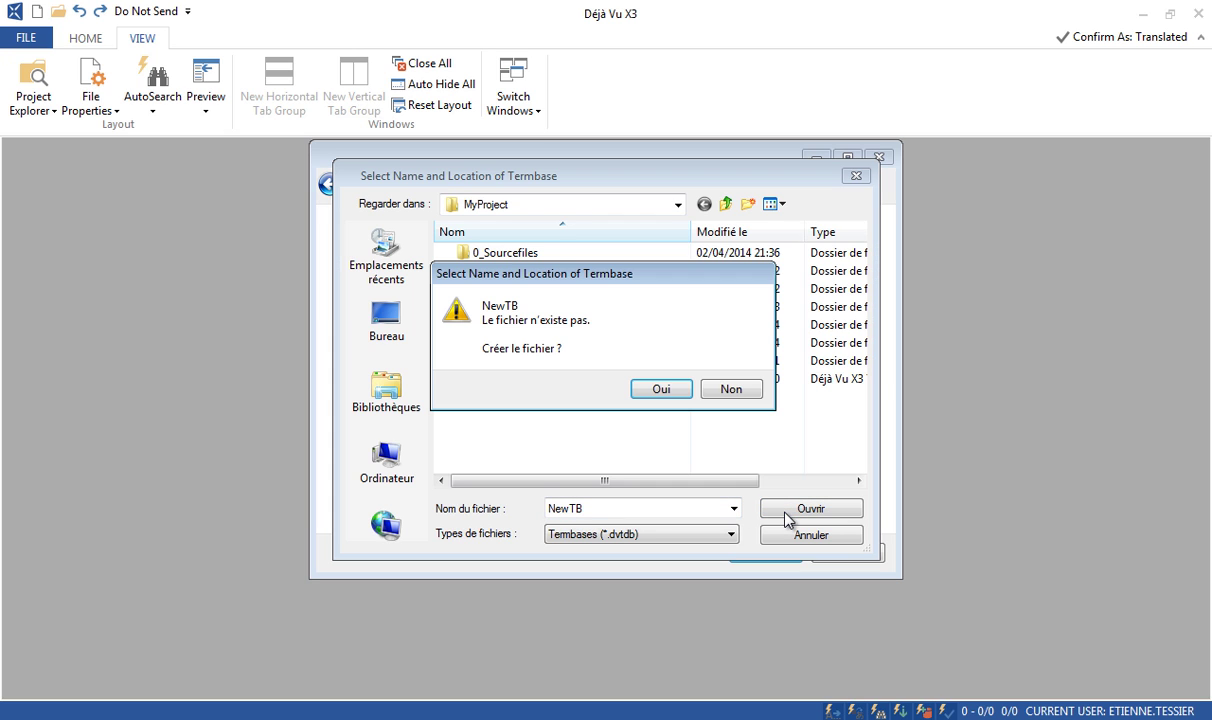
{"action": "left_click", "coordinate": [655, 388]}
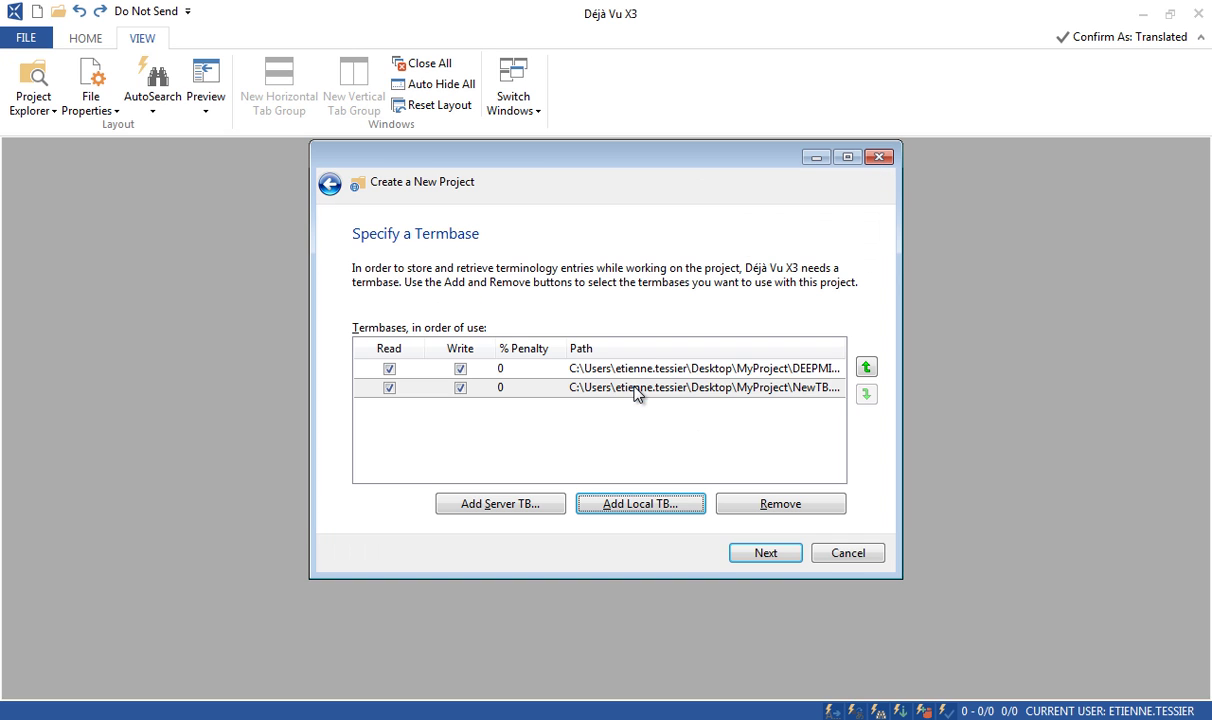
{"action": "left_click", "coordinate": [782, 558]}
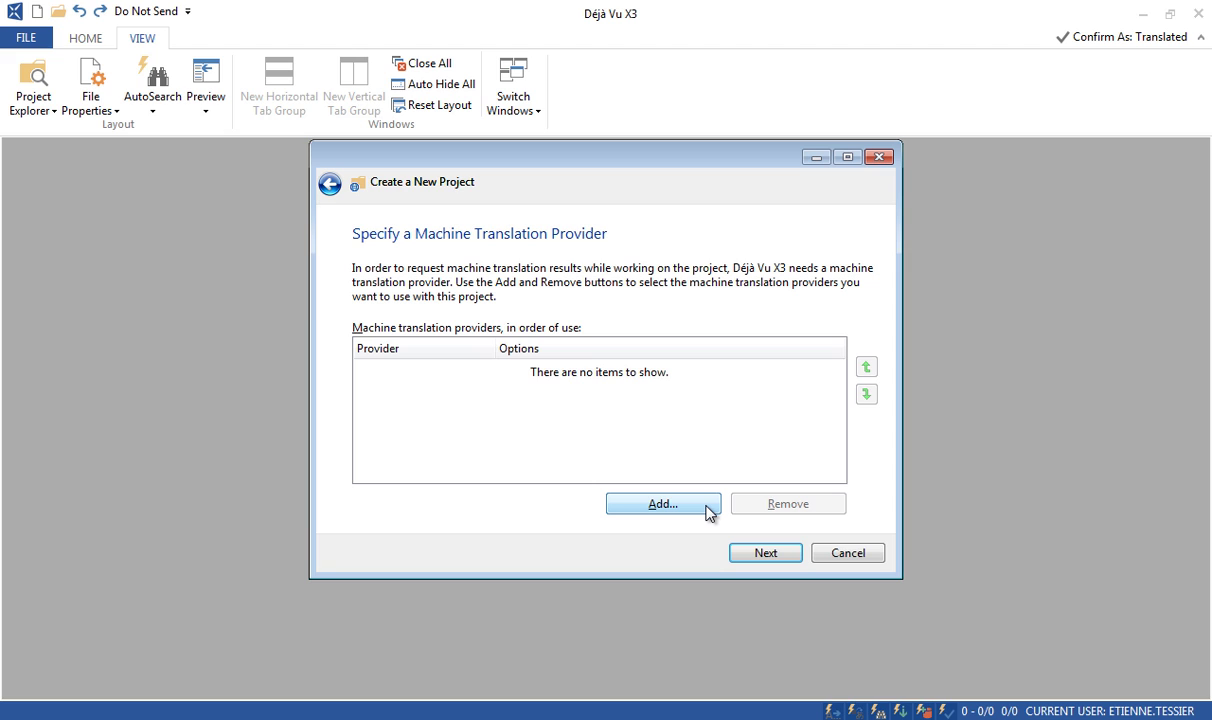
Step: Check the available machine translation providers and continue to the client and subject settings without adding one
{"action": "left_click", "coordinate": [663, 504]}
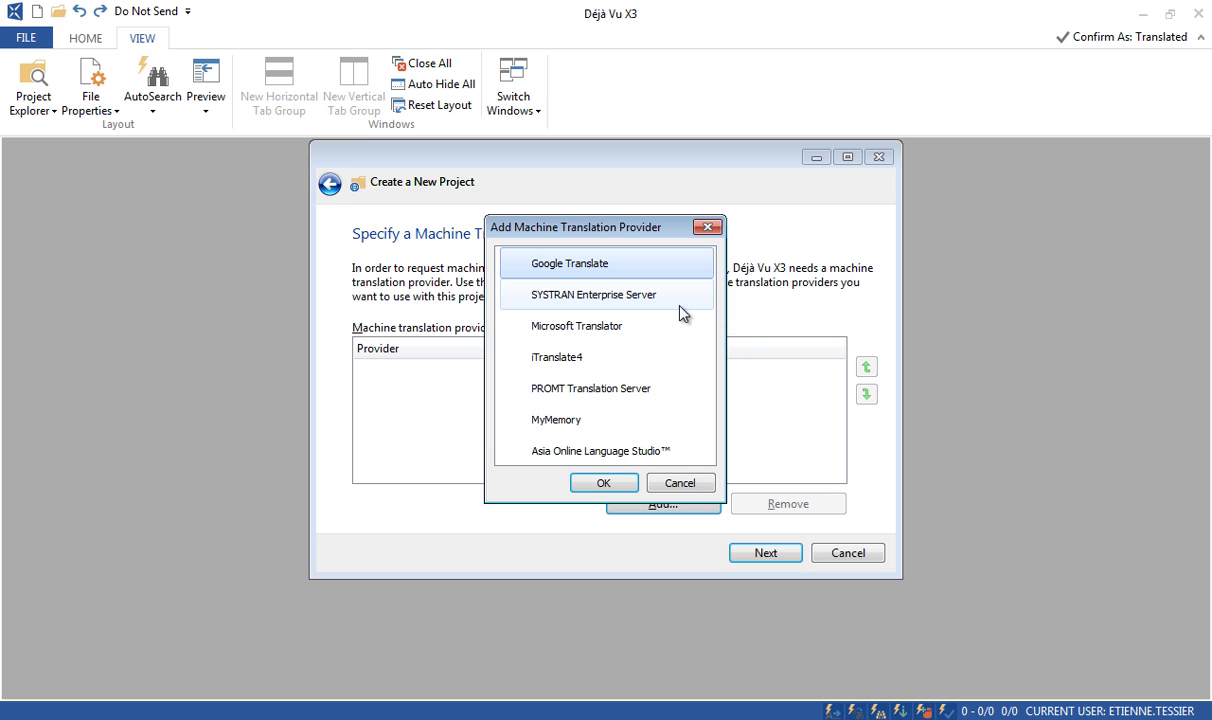
{"action": "left_click", "coordinate": [672, 484]}
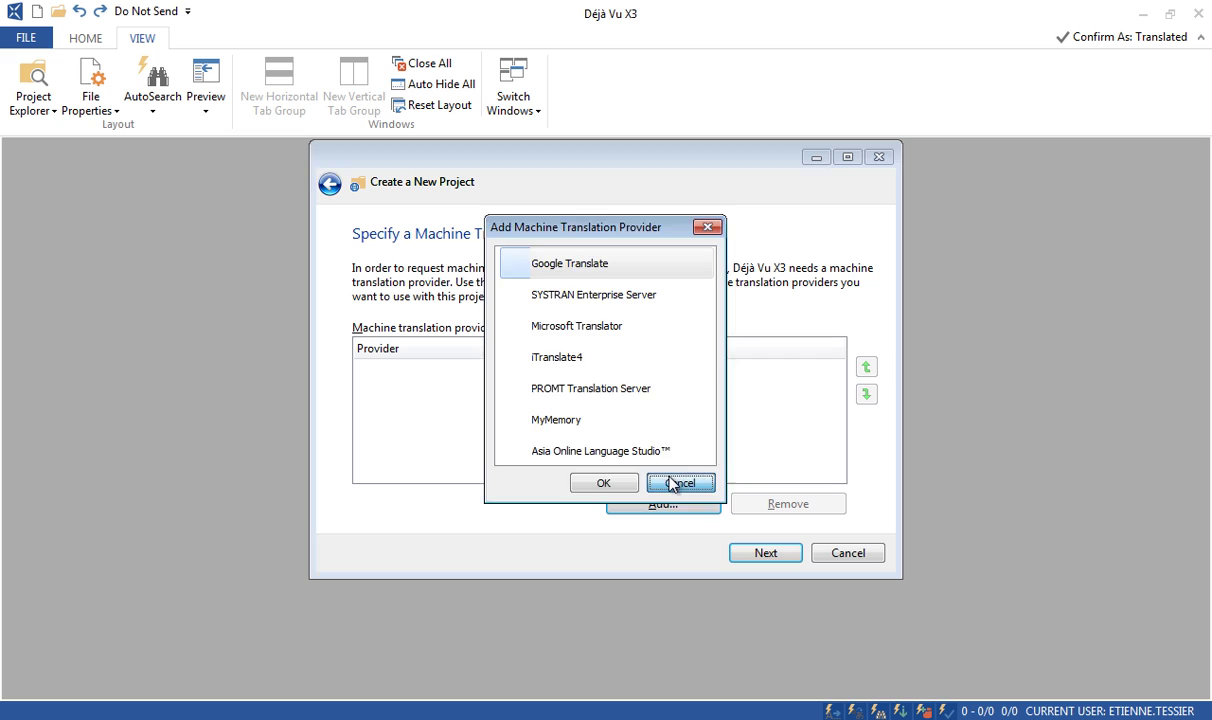
{"action": "left_click", "coordinate": [766, 553]}
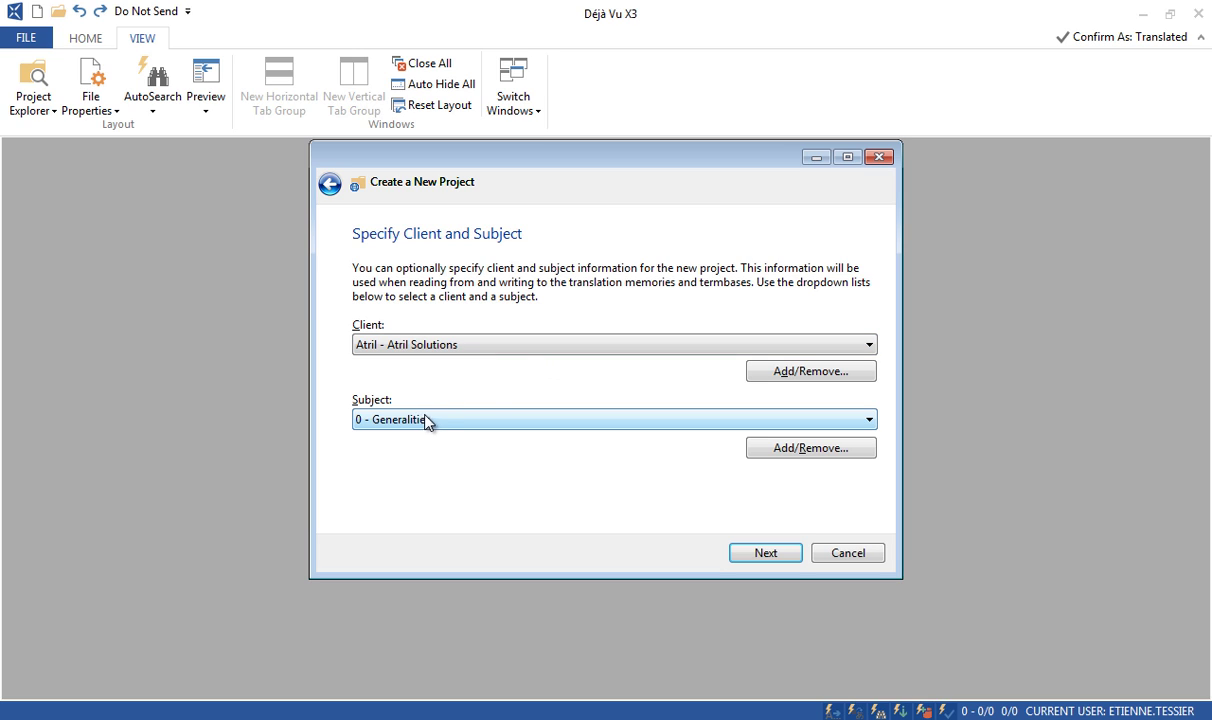
Step: Check the available clients, open the management of the client list and enter the code RandomClient for a new client
{"action": "left_click", "coordinate": [590, 347]}
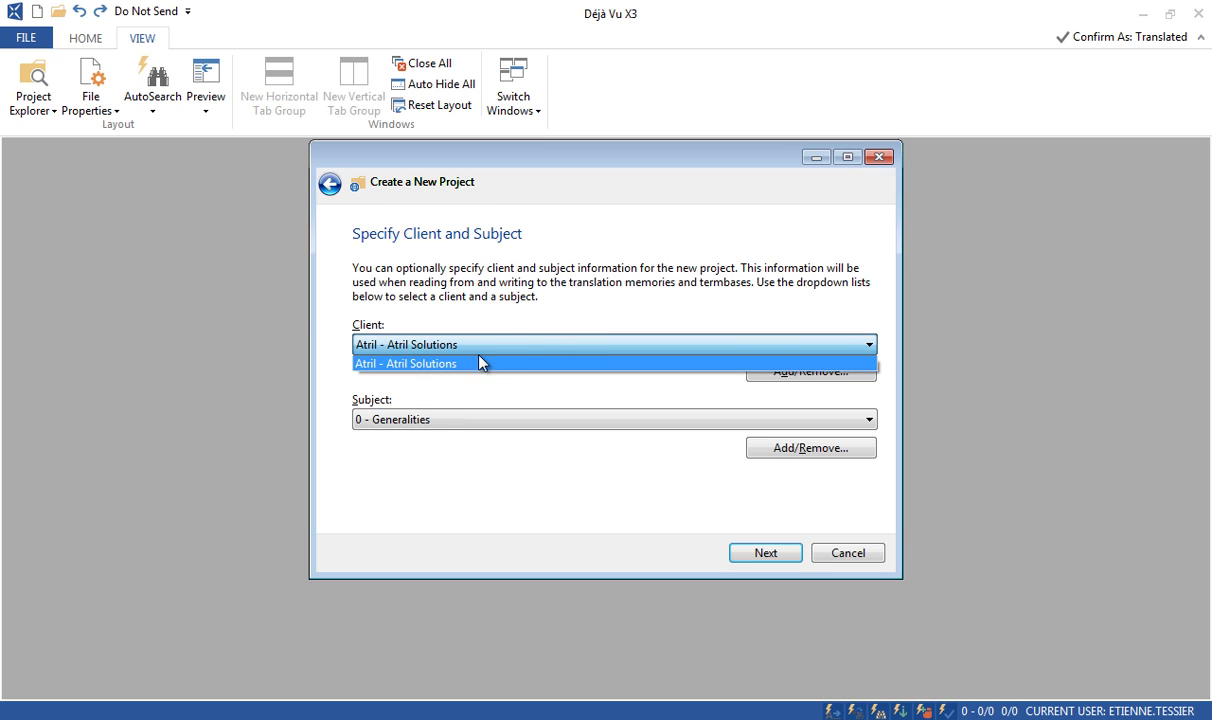
{"action": "left_click", "coordinate": [505, 323]}
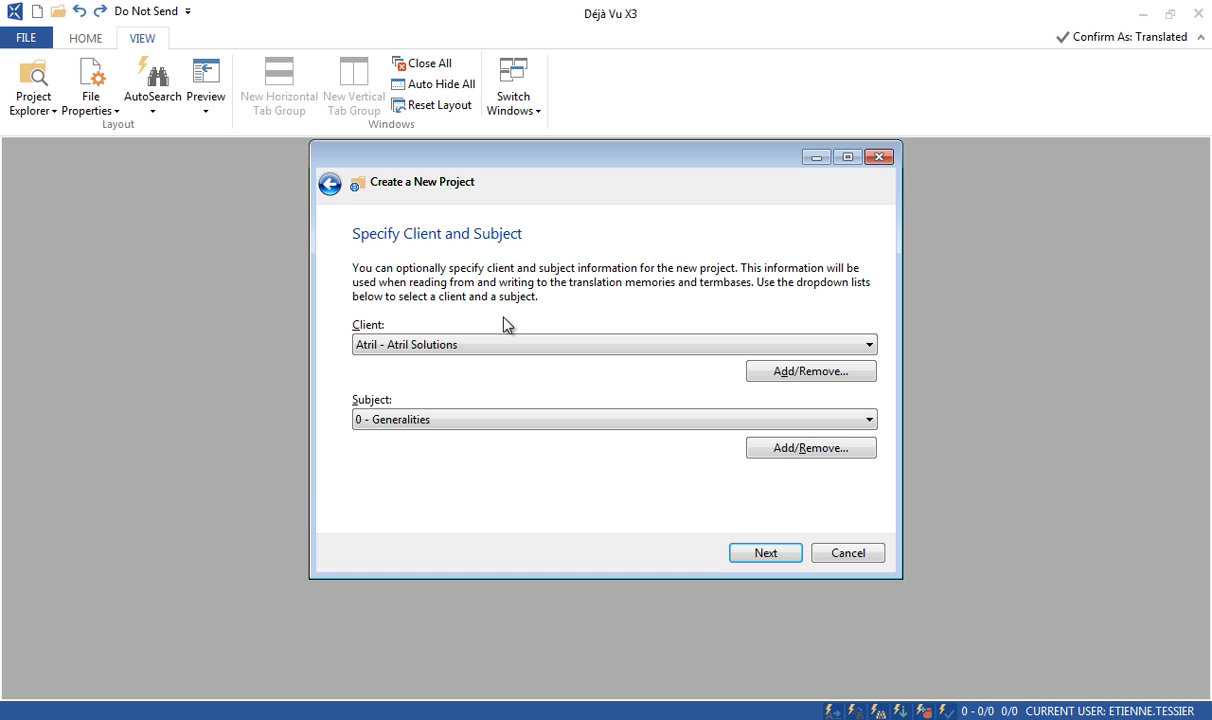
{"action": "left_click", "coordinate": [807, 375]}
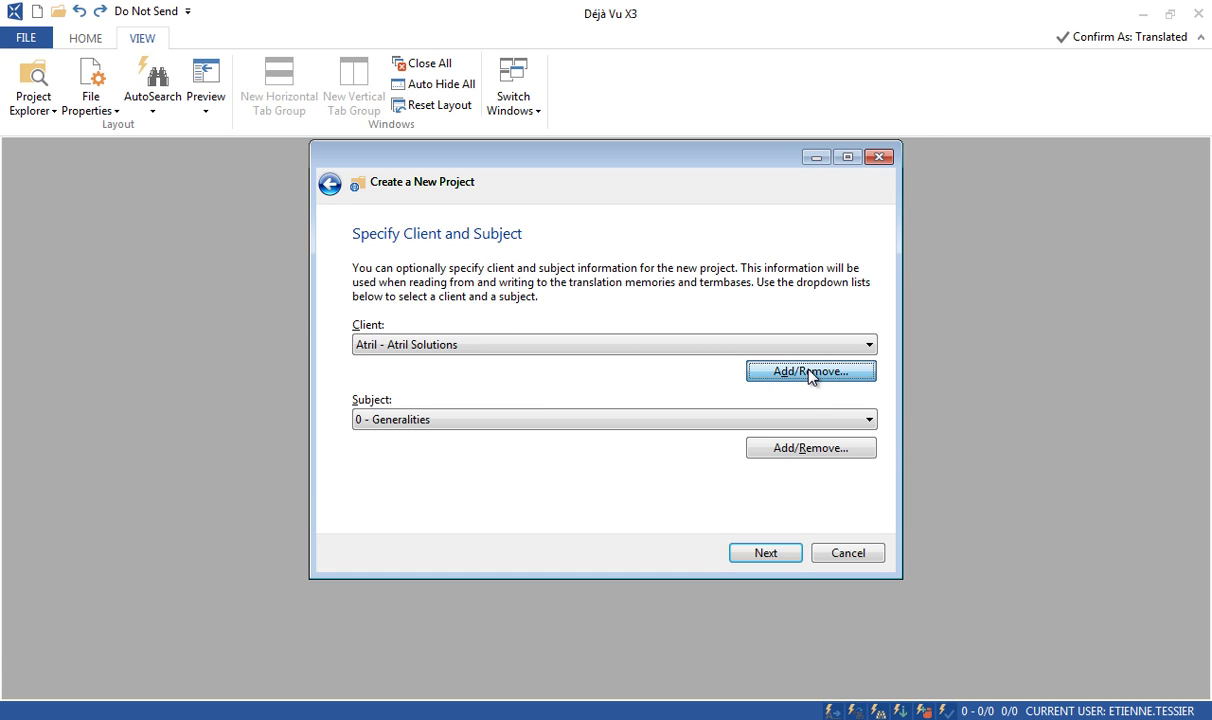
{"action": "left_click", "coordinate": [260, 168]}
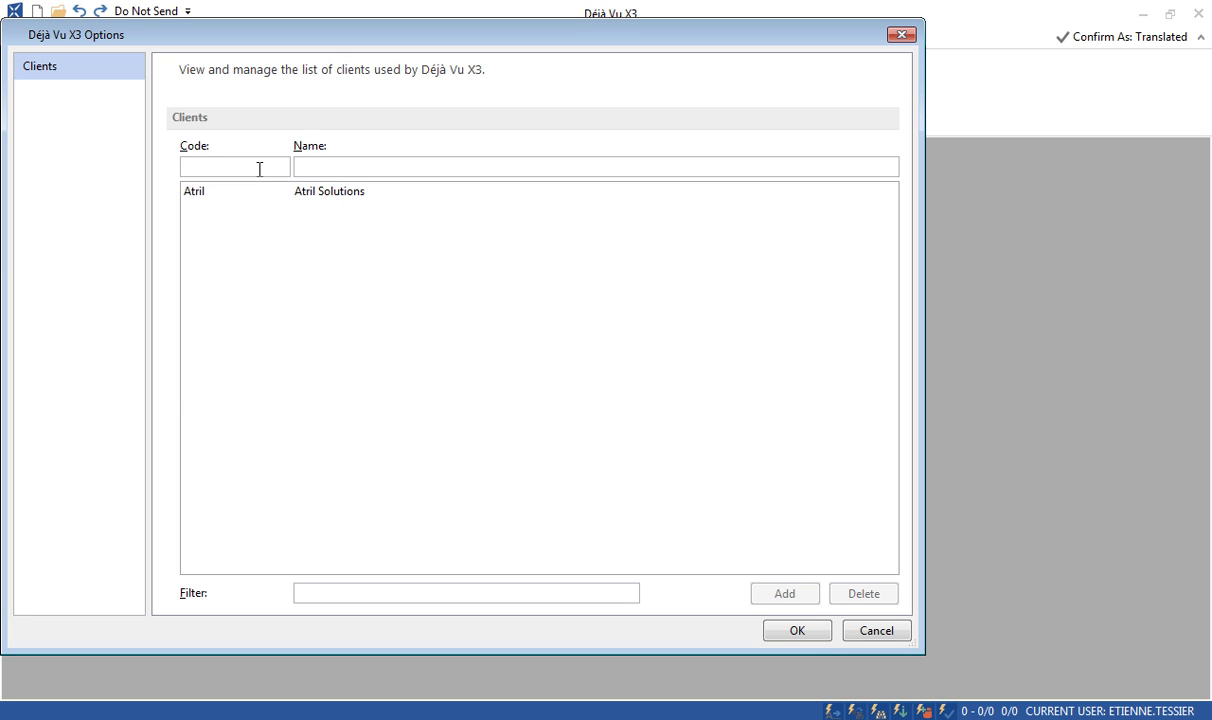
{"action": "type", "text": "RandomCient"}
{"action": "key", "text": "Left"}
{"action": "key", "text": "Left"}
{"action": "key", "text": "Left"}
{"action": "key", "text": "Left"}
{"action": "type", "text": "l"}
Step: Name the new client RandomClient, add it to the list of clients and accept the list
{"action": "key", "text": "Tab"}
{"action": "type", "text": "Random"}
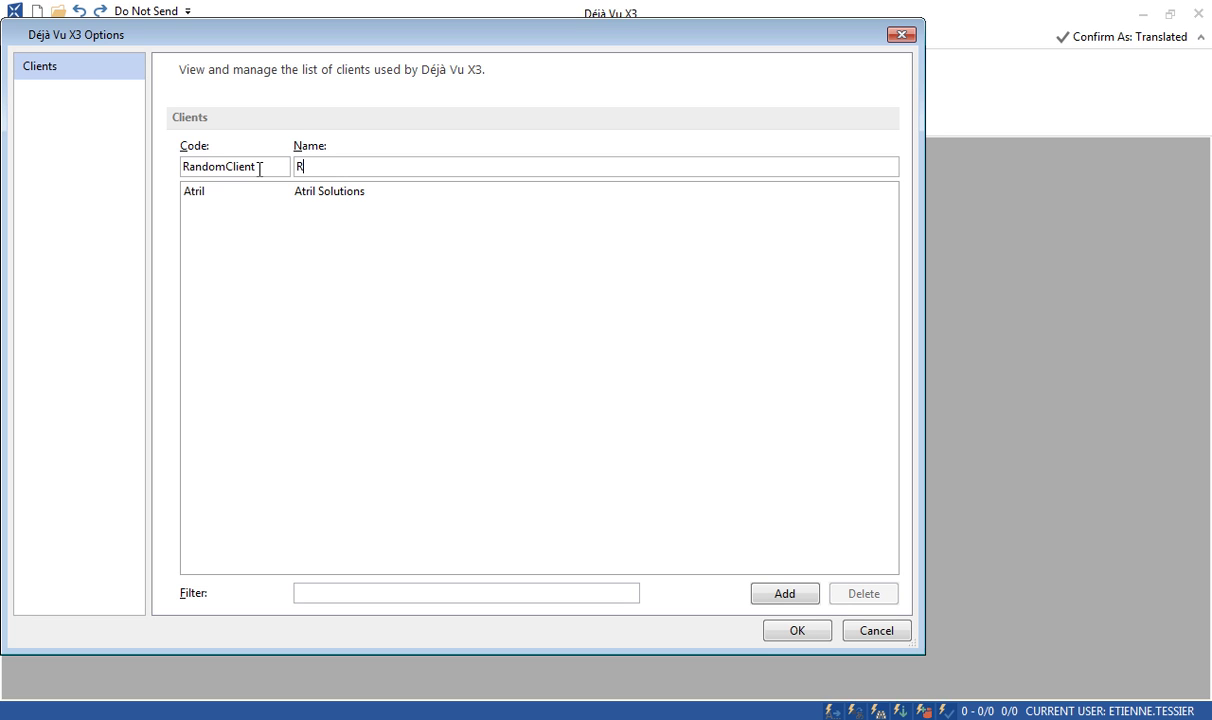
{"action": "type", "text": "Client"}
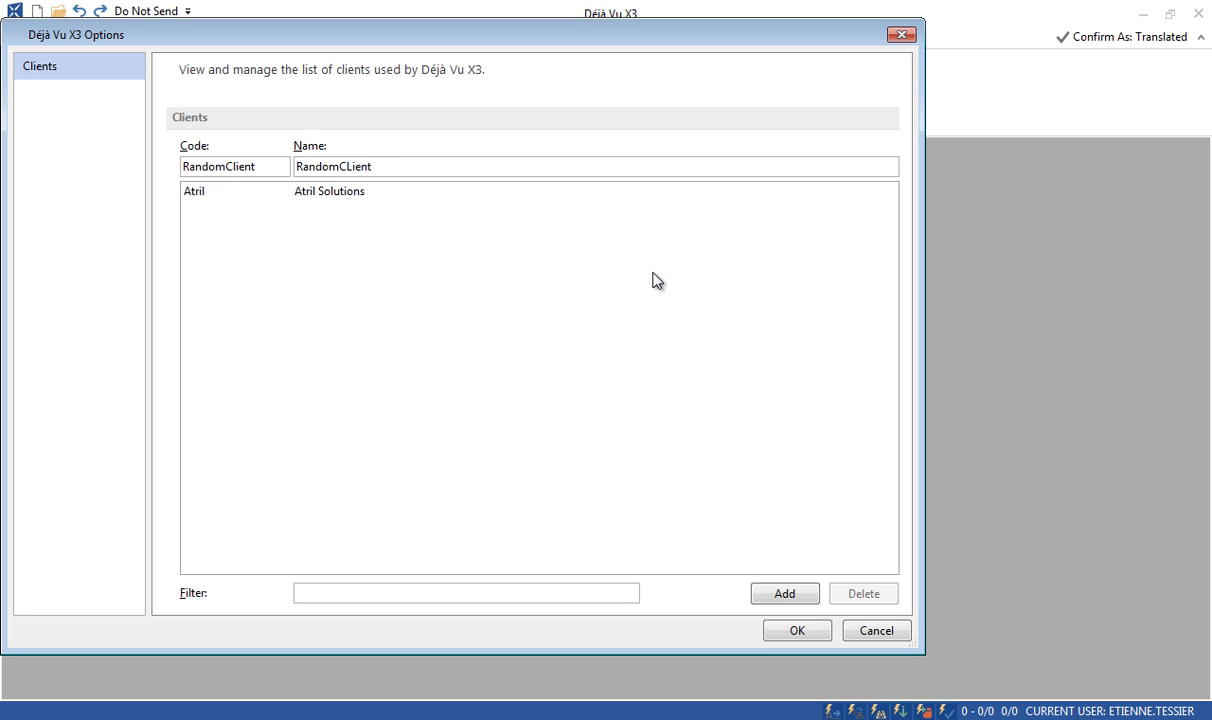
{"action": "left_click", "coordinate": [351, 166]}
{"action": "key", "text": "BackSpace"}
{"action": "type", "text": "L"}
{"action": "left_click", "coordinate": [786, 595]}
{"action": "left_click", "coordinate": [811, 627]}
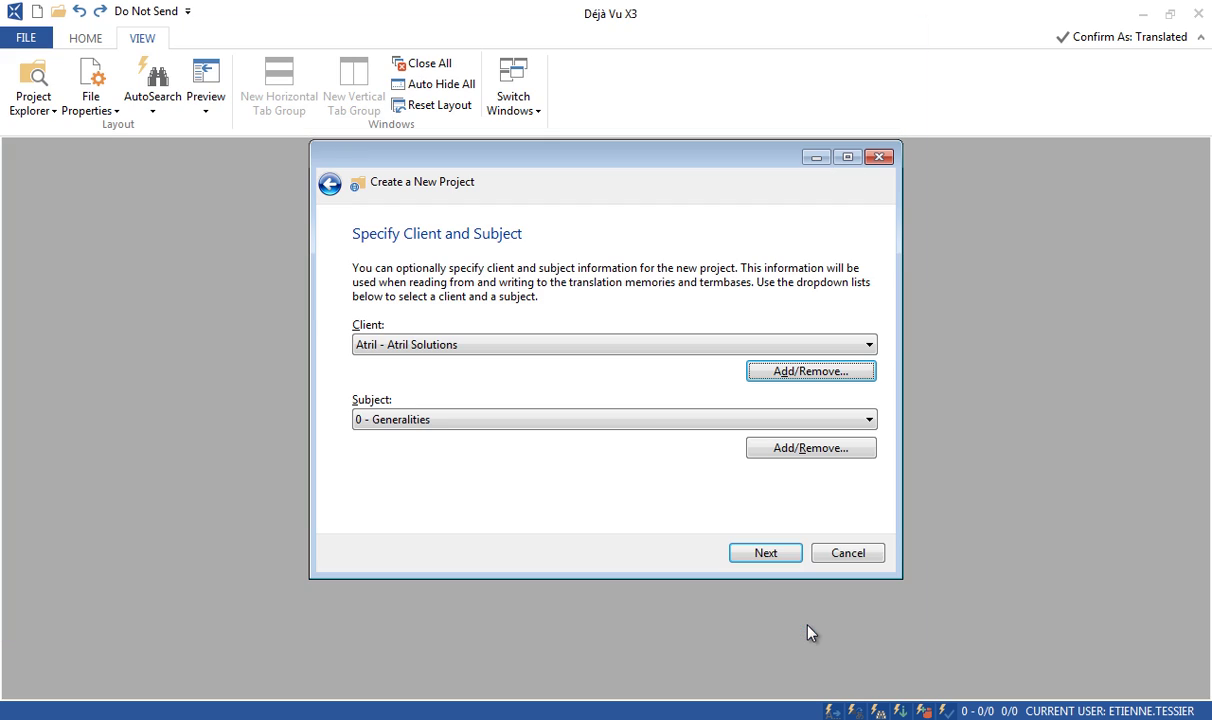
Step: Assign RandomClient as the project's client and keep 0 - Generalities as its subject after reviewing the available subjects
{"action": "left_click", "coordinate": [599, 347]}
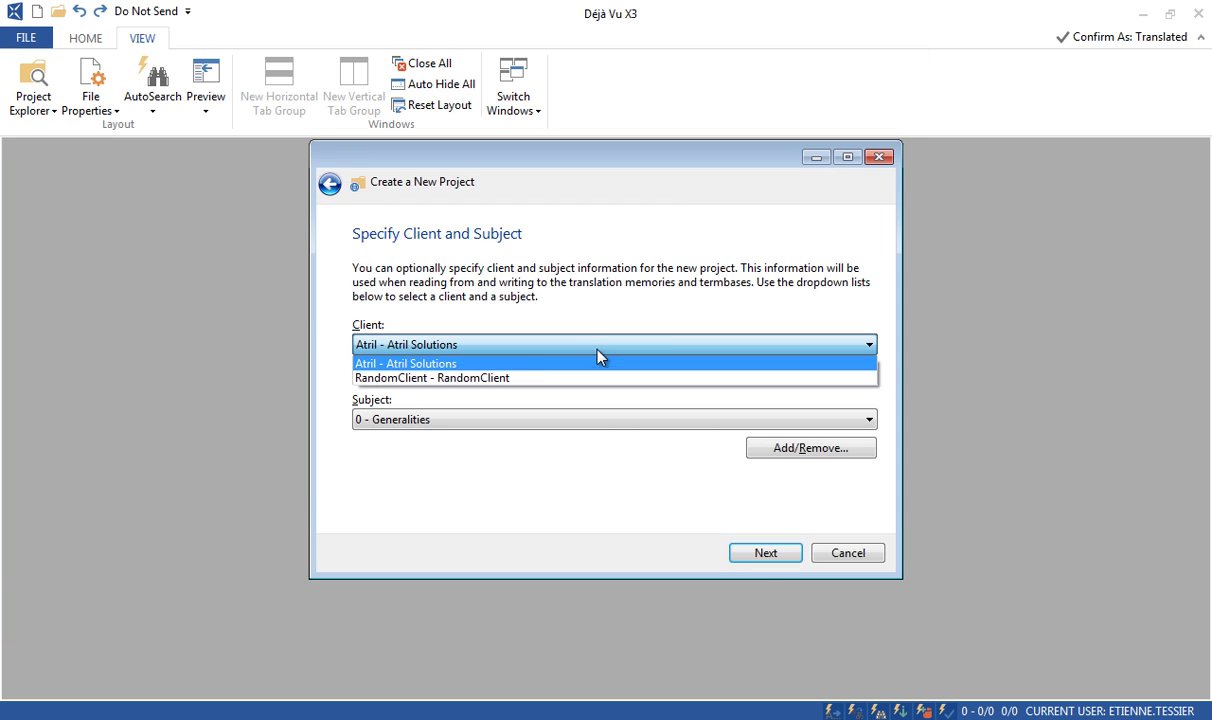
{"action": "left_click", "coordinate": [514, 379]}
{"action": "left_click", "coordinate": [665, 421]}
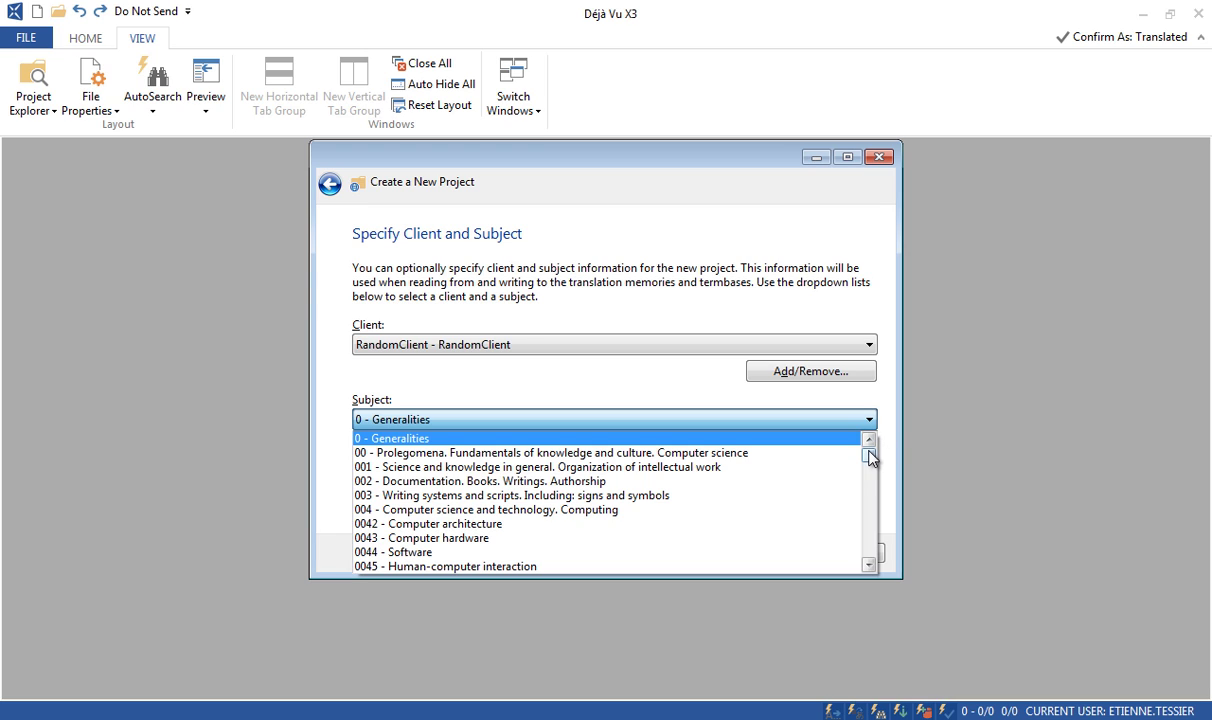
{"action": "mouse_move", "coordinate": [869, 456]}
{"action": "left_mouse_down"}
{"action": "mouse_move", "coordinate": [868, 541]}
{"action": "mouse_move", "coordinate": [869, 472]}
{"action": "left_mouse_up"}
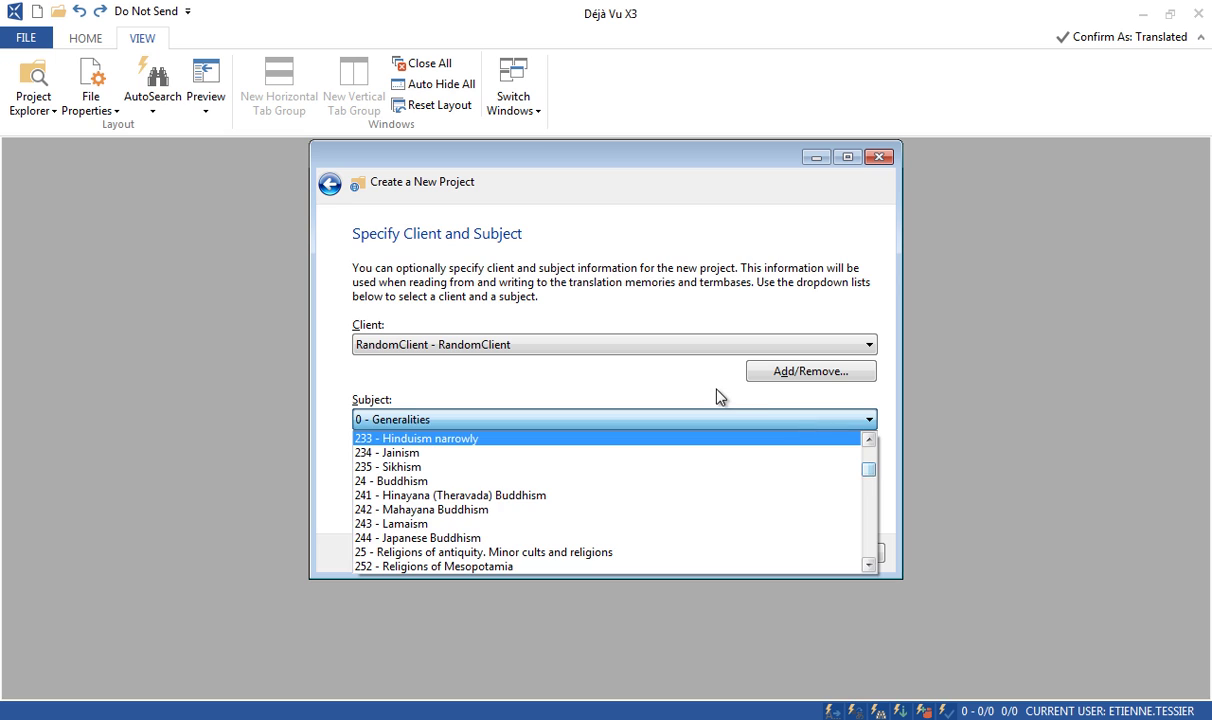
{"action": "left_click", "coordinate": [716, 398]}
{"action": "left_click", "coordinate": [838, 452]}
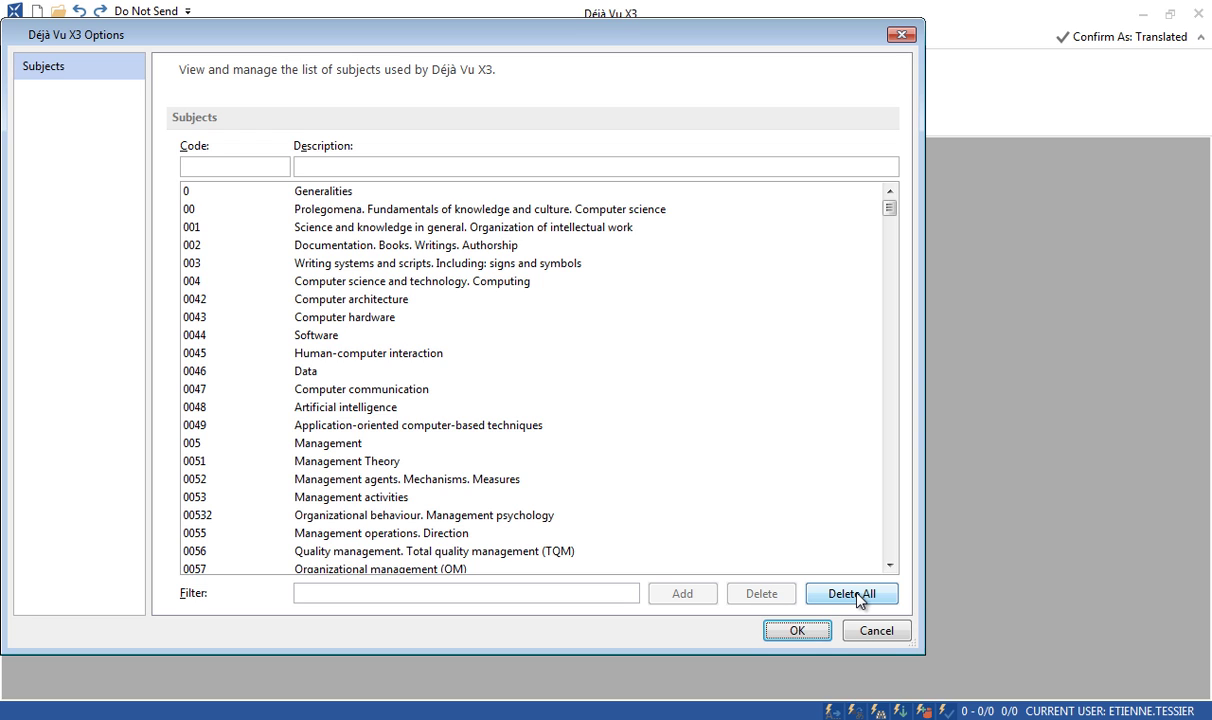
{"action": "left_click", "coordinate": [846, 635]}
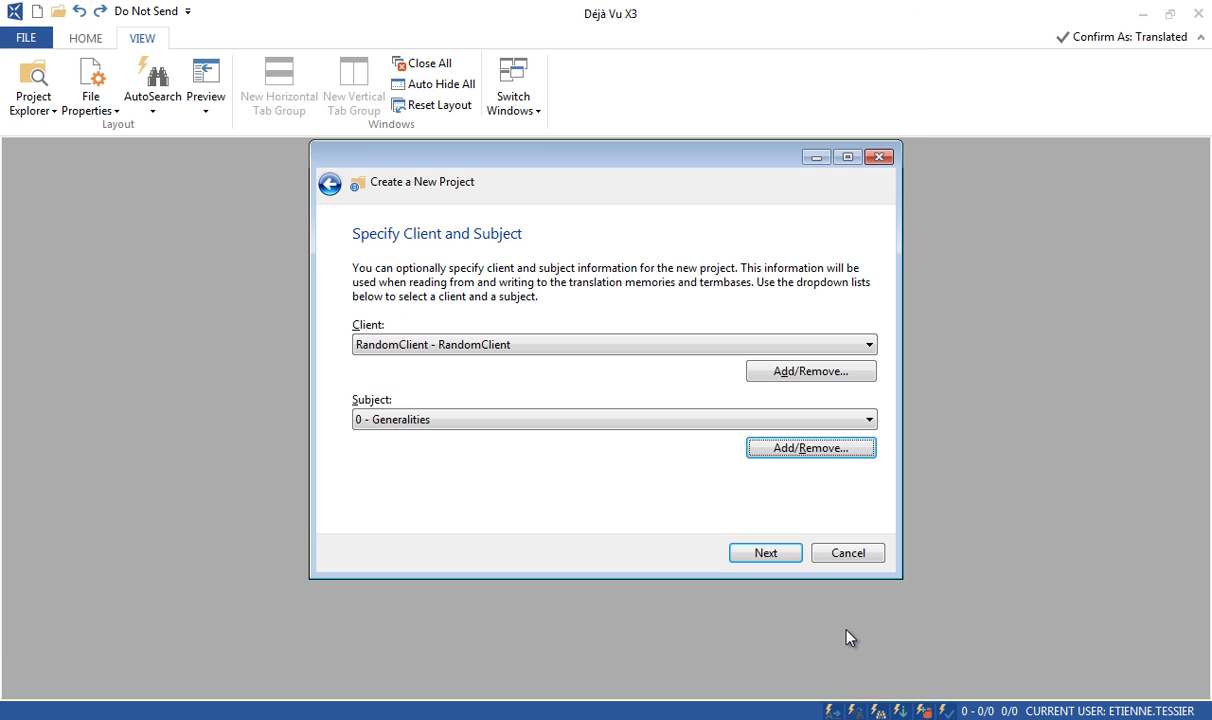
{"action": "left_click", "coordinate": [787, 556]}
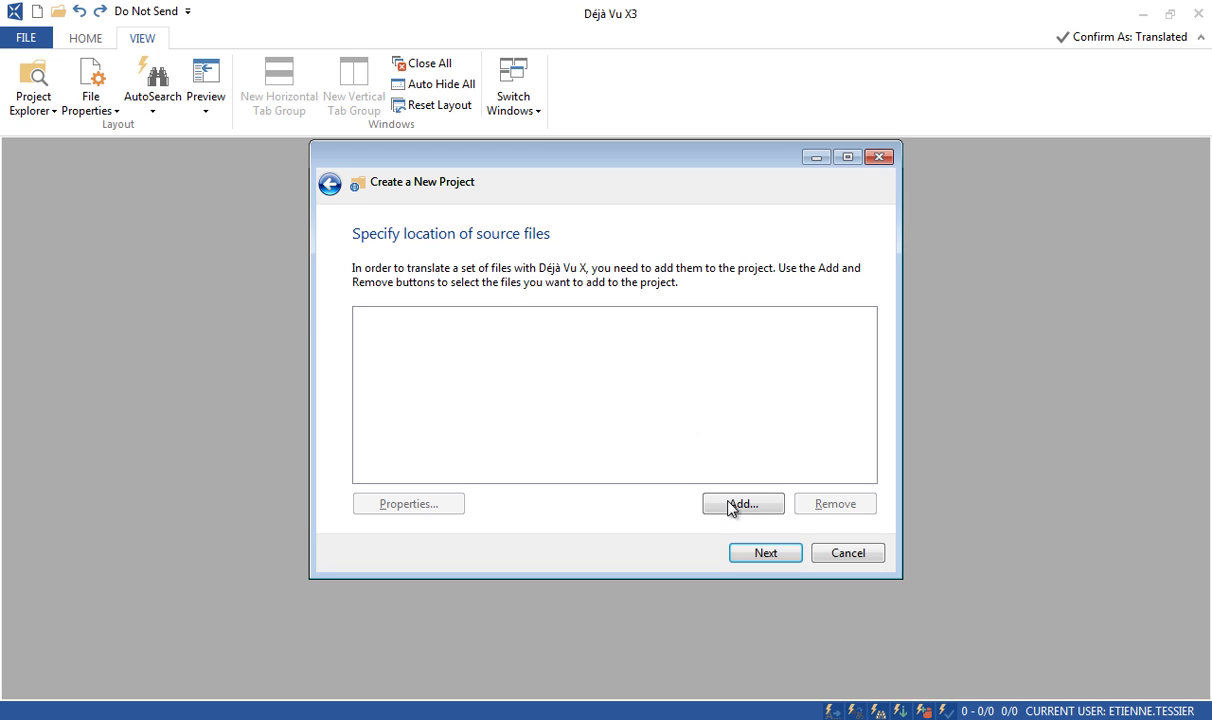
Step: Add the source files DEEPMINER_EN.docx and Duplicate.txt from the 0_Sourcefiles folder in MyProject
{"action": "left_click", "coordinate": [757, 508]}
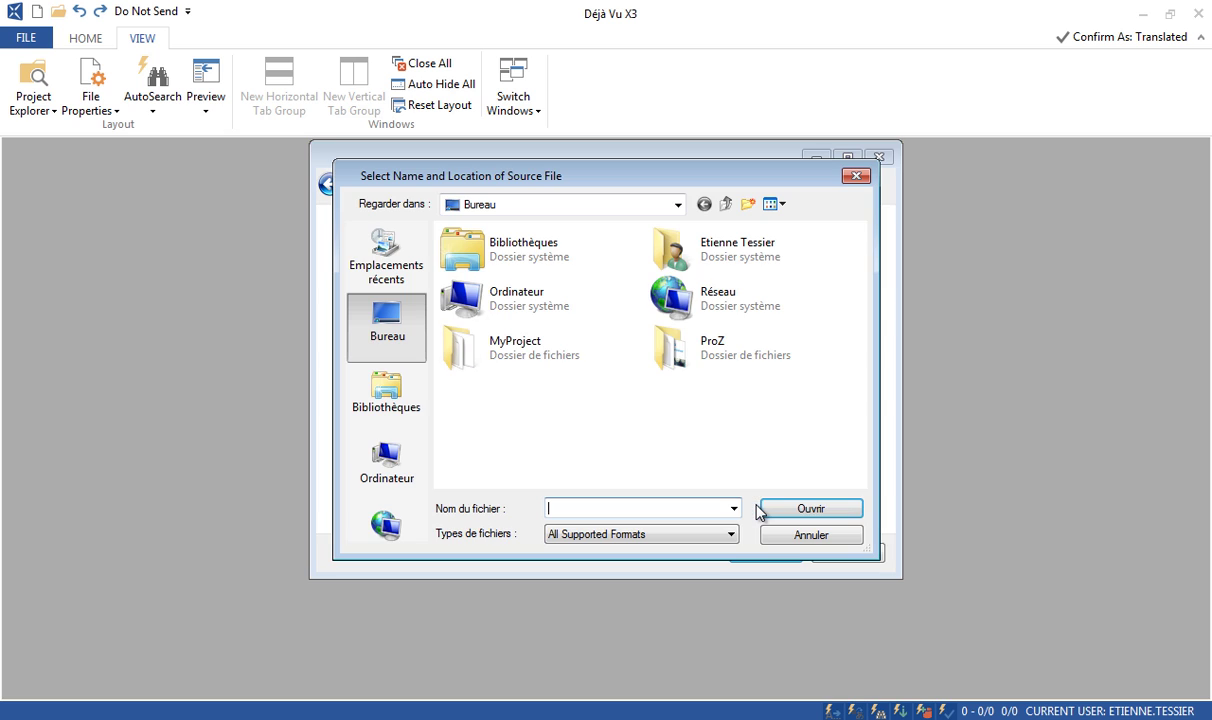
{"action": "double_click", "coordinate": [548, 365]}
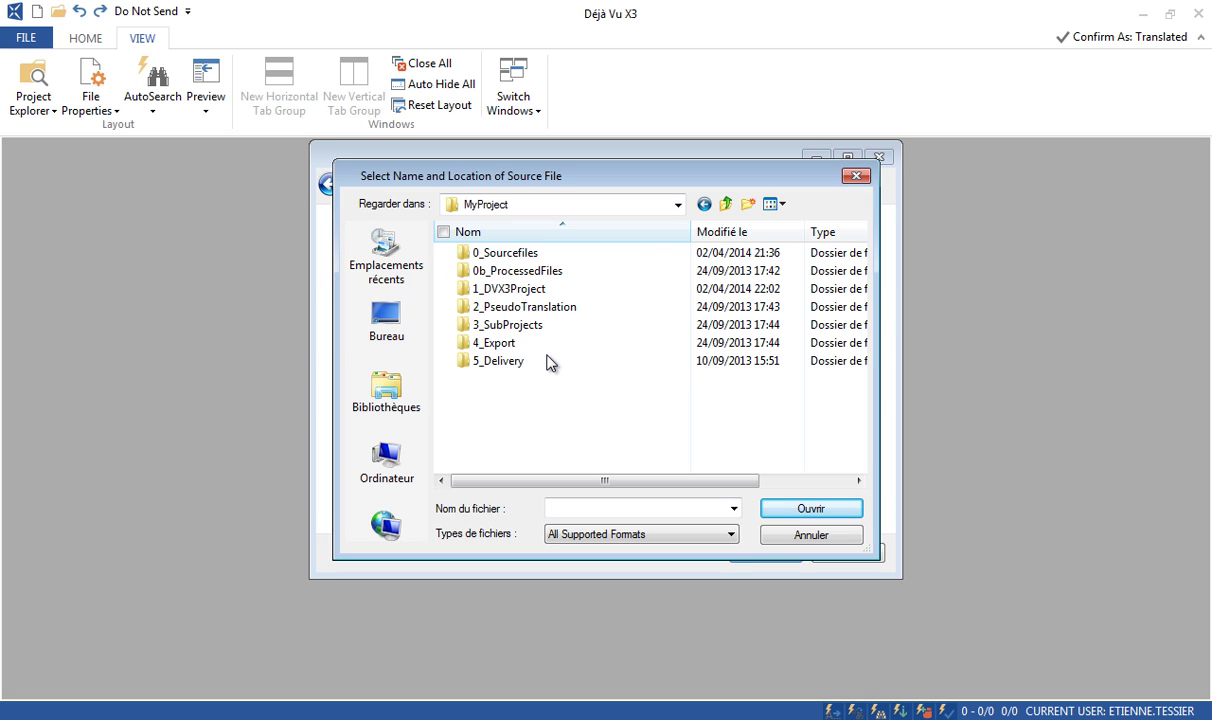
{"action": "left_click", "coordinate": [508, 255]}
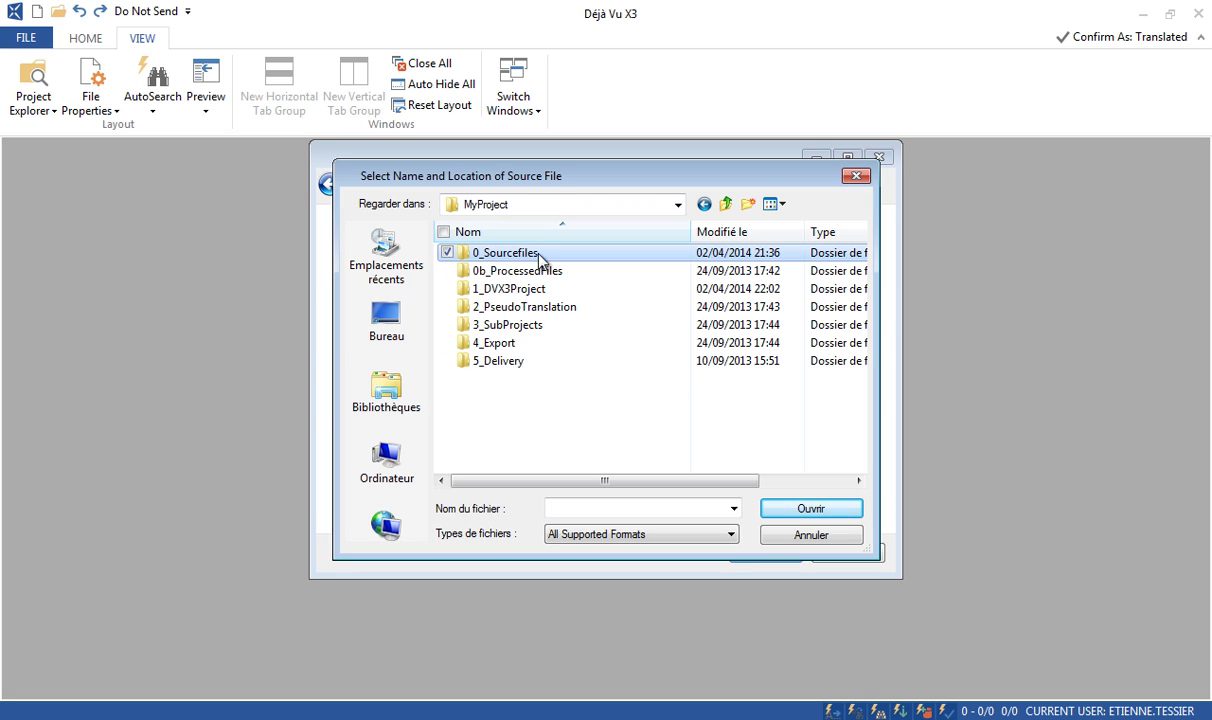
{"action": "double_click", "coordinate": [525, 256]}
{"action": "left_click_drag", "start_coordinate": [556, 304], "coordinate": [507, 262]}
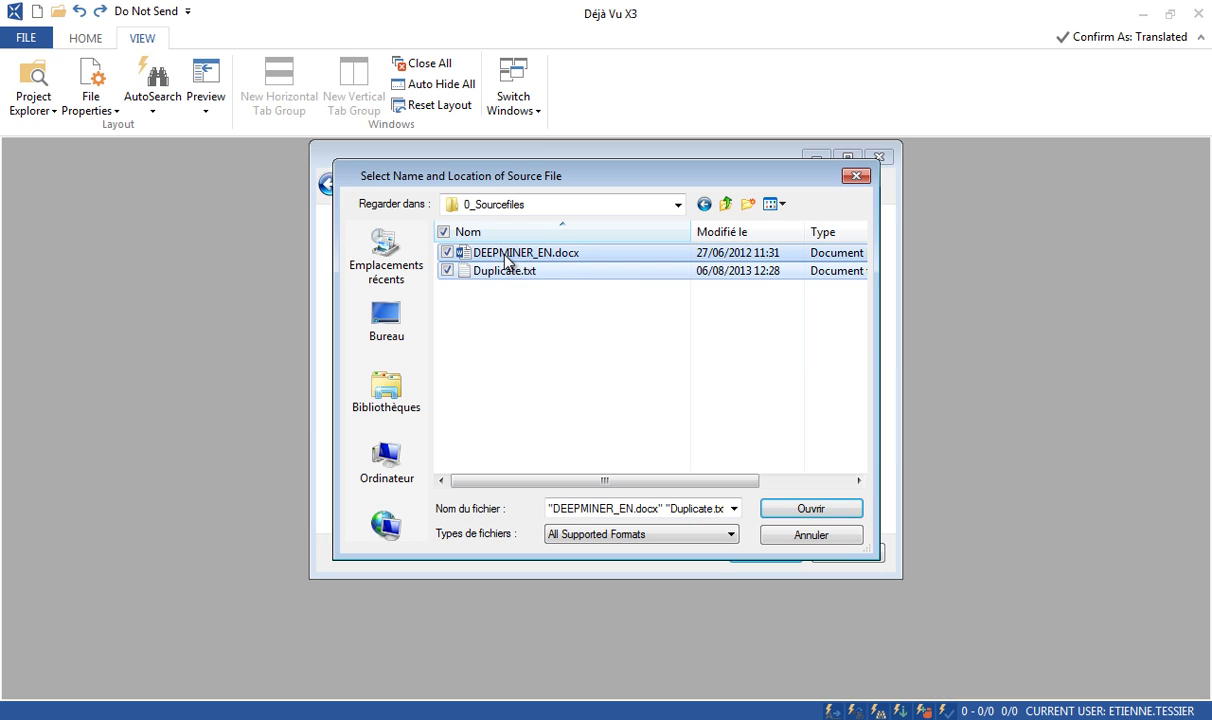
{"action": "left_click", "coordinate": [836, 510]}
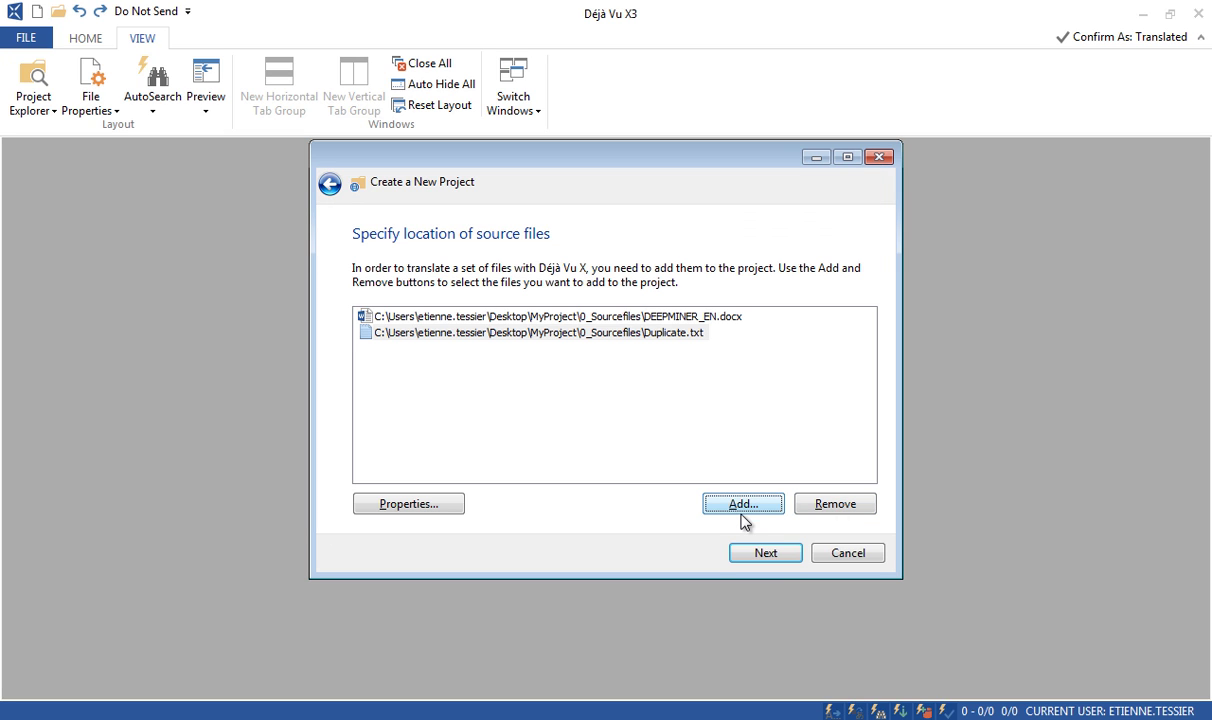
Step: Set the import filter of DEEPMINER_EN.docx to Microsoft Office (Live) and finish setting up the project
{"action": "left_click", "coordinate": [467, 316]}
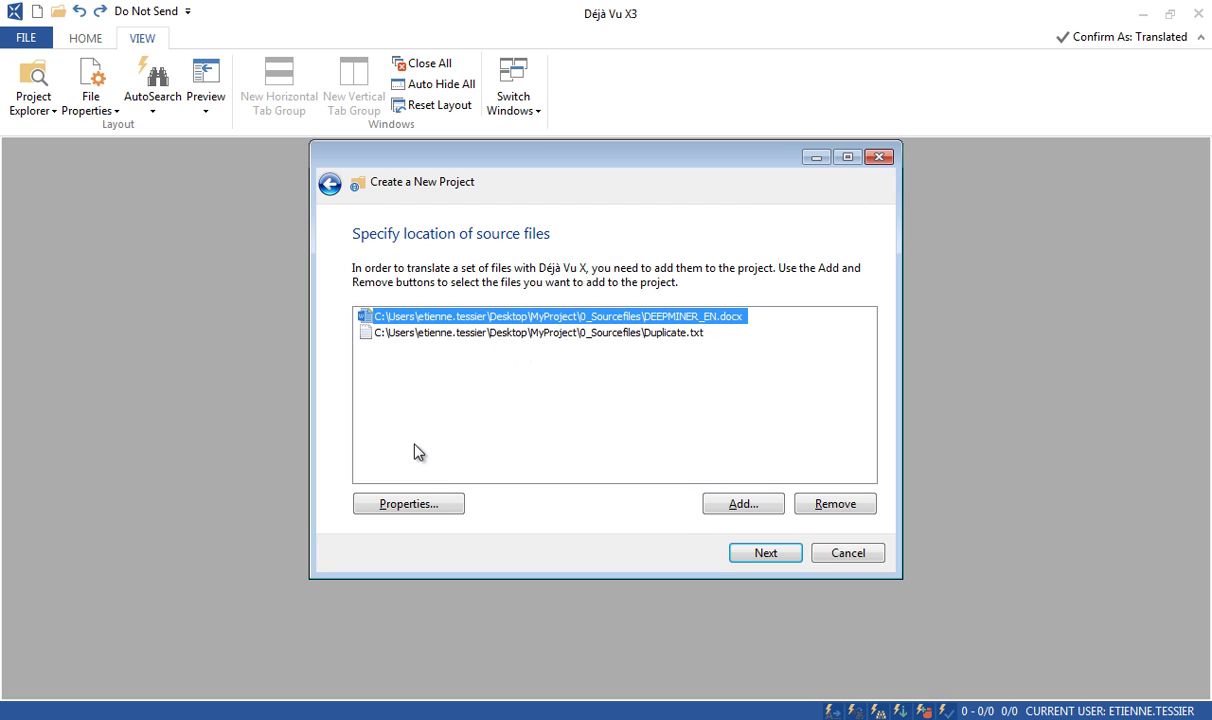
{"action": "left_click", "coordinate": [437, 508]}
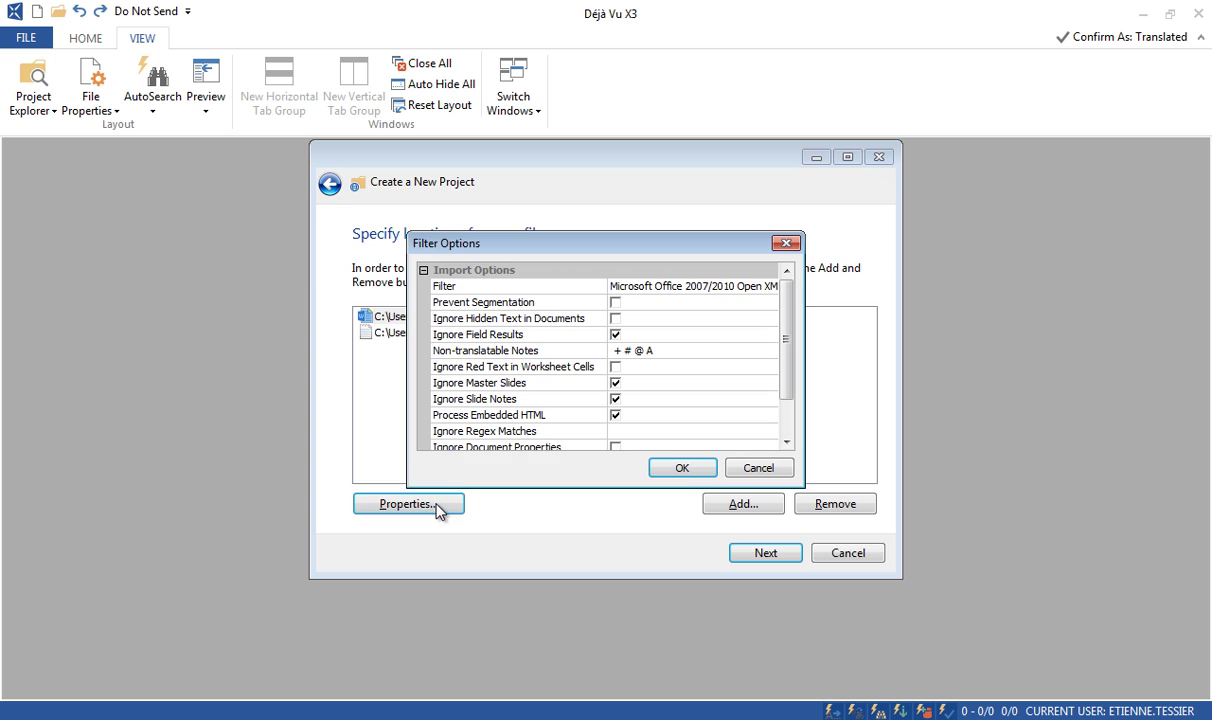
{"action": "left_click", "coordinate": [770, 289]}
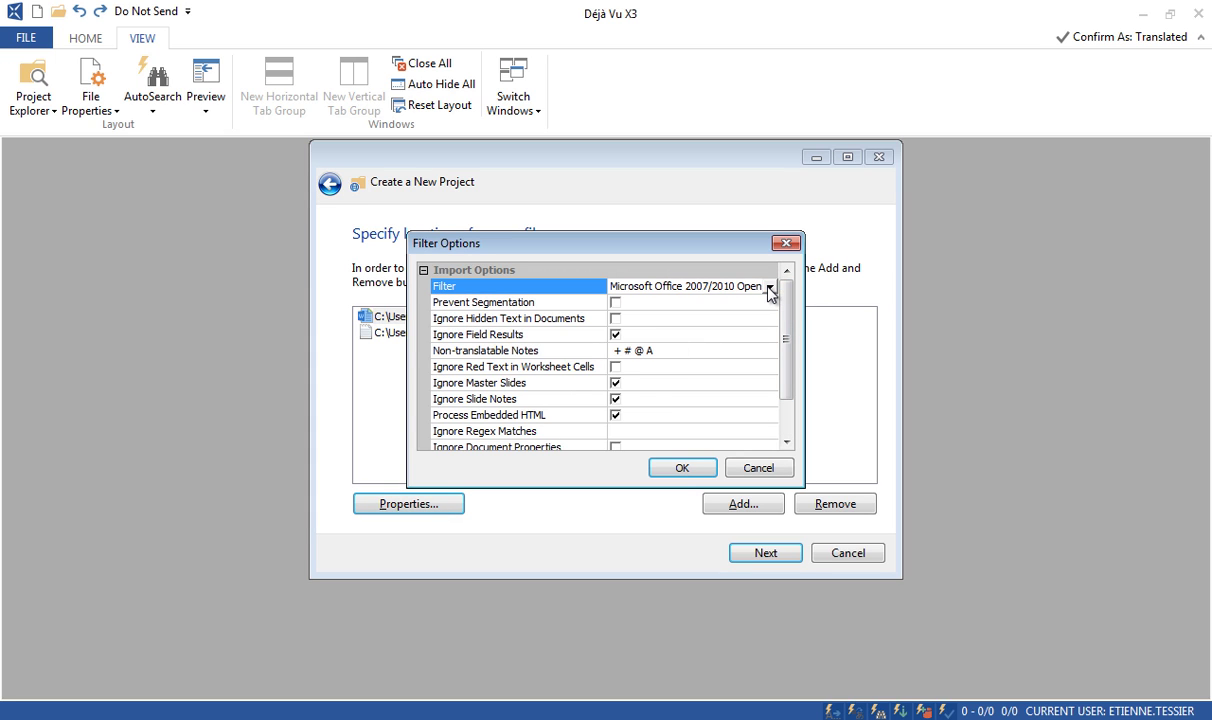
{"action": "left_click", "coordinate": [770, 288]}
{"action": "left_click", "coordinate": [769, 307]}
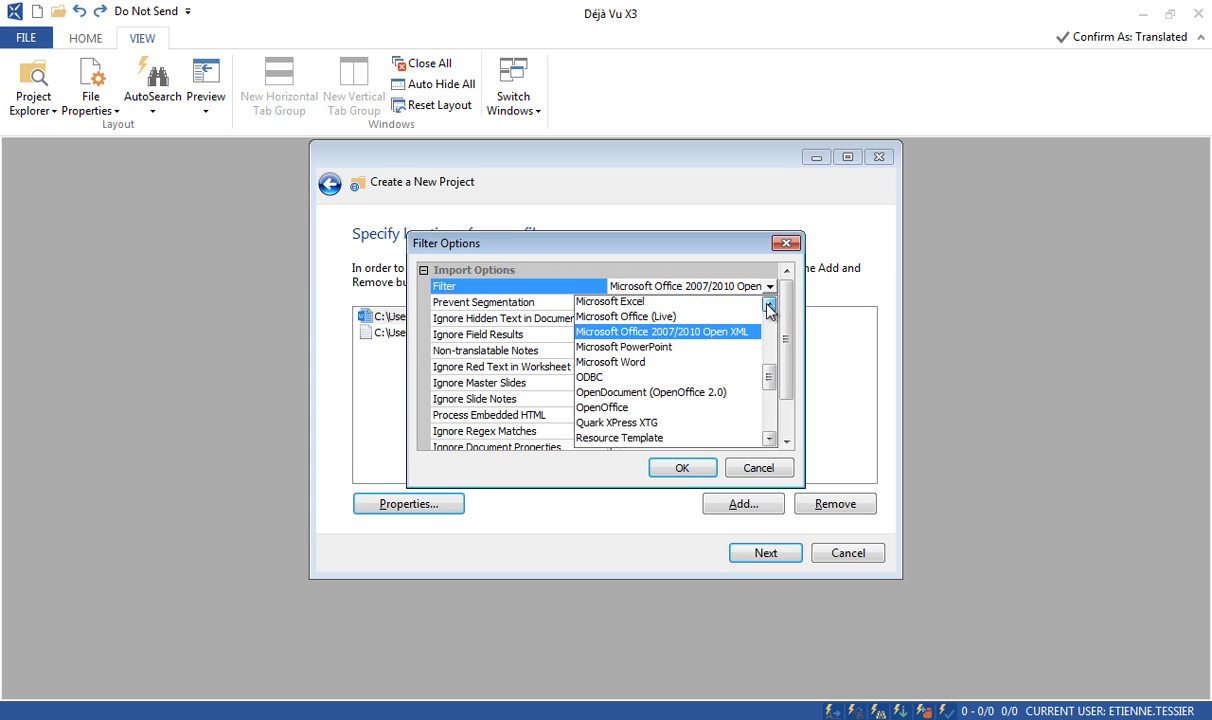
{"action": "left_click", "coordinate": [662, 319]}
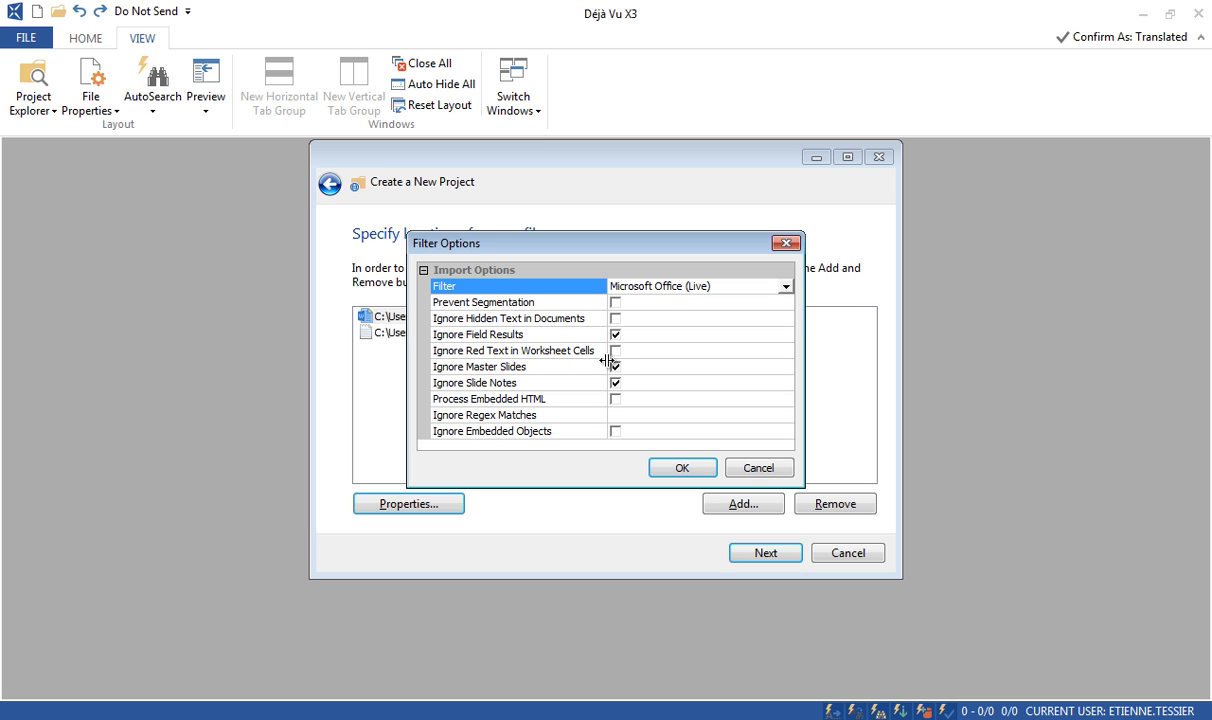
{"action": "left_click", "coordinate": [687, 468]}
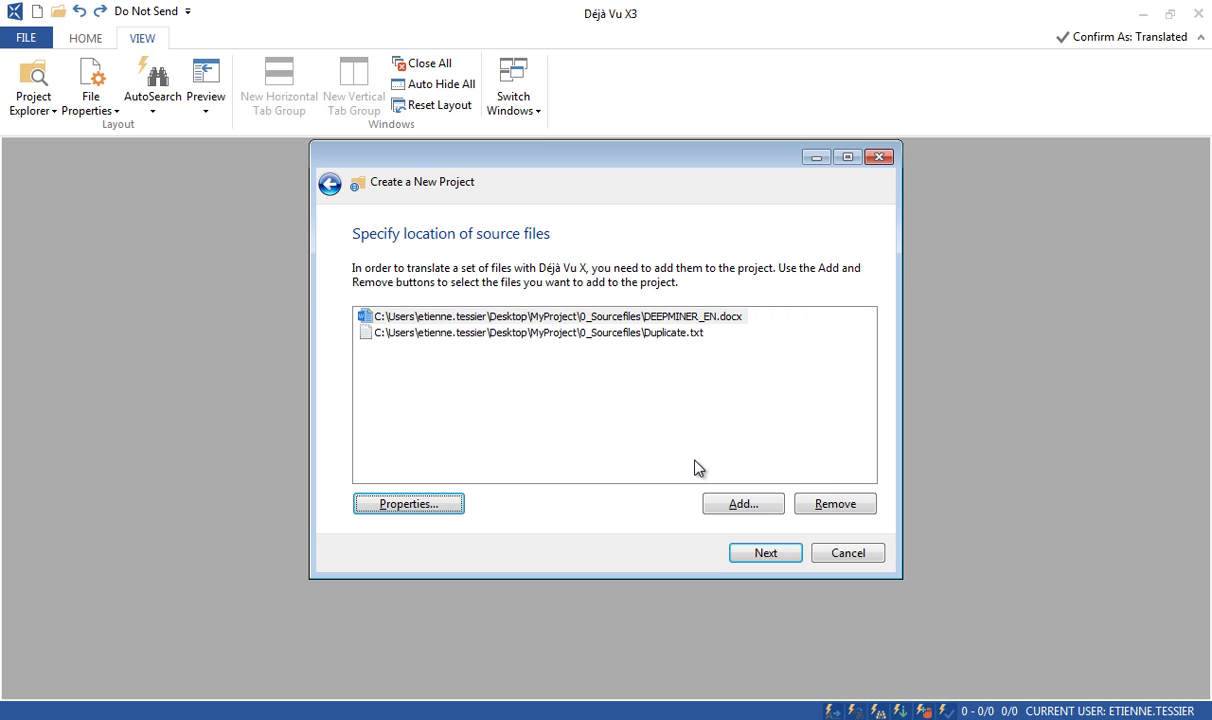
{"action": "left_click", "coordinate": [766, 553]}
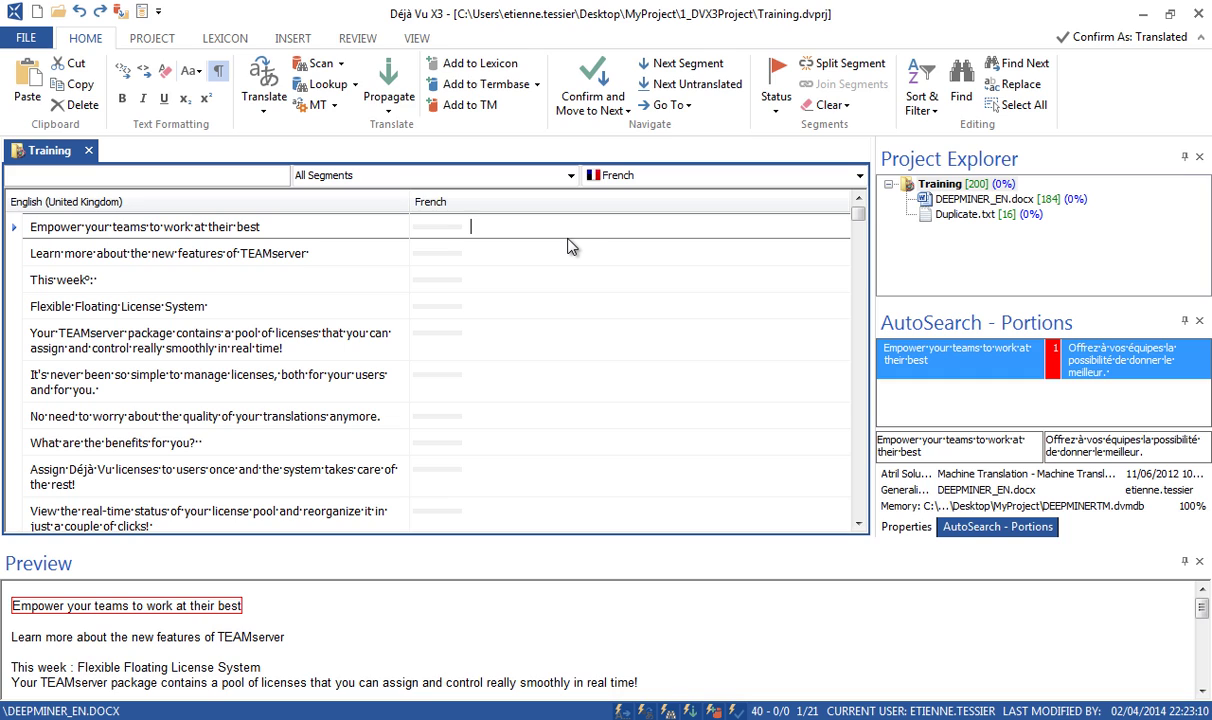
Step: Check the project's target languages, keep French, and set the Preview pane to hide automatically
{"action": "left_click", "coordinate": [672, 185]}
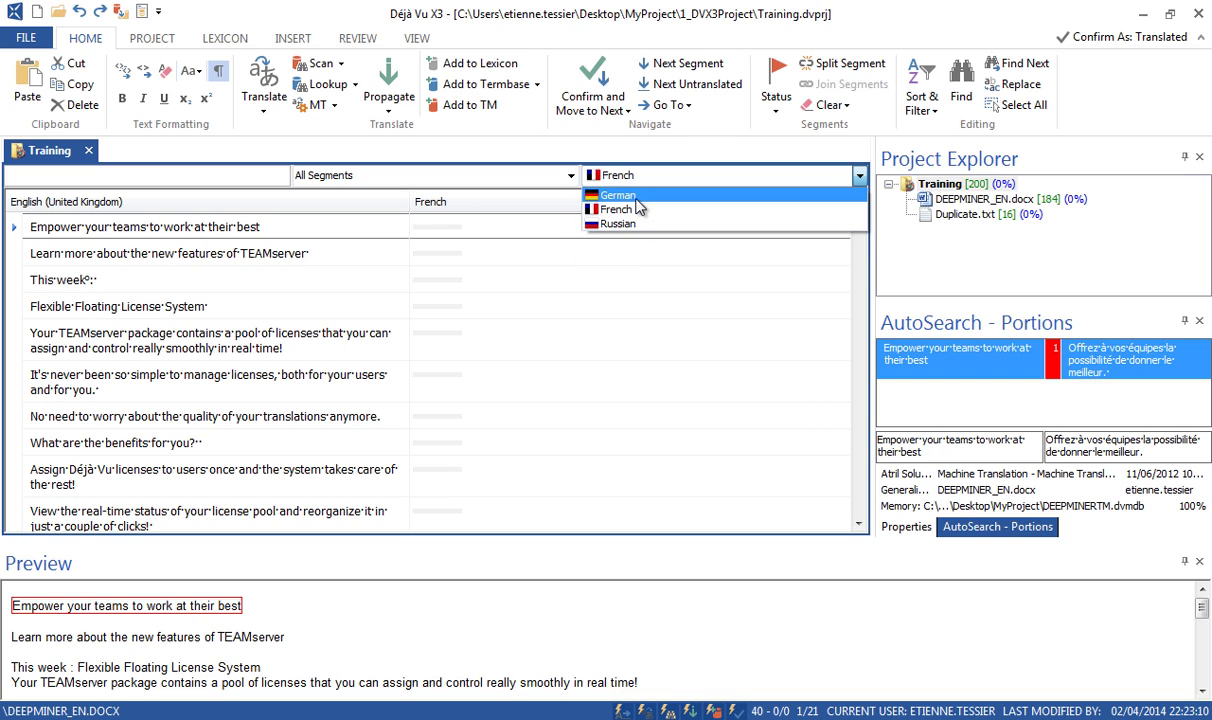
{"action": "left_click", "coordinate": [522, 228]}
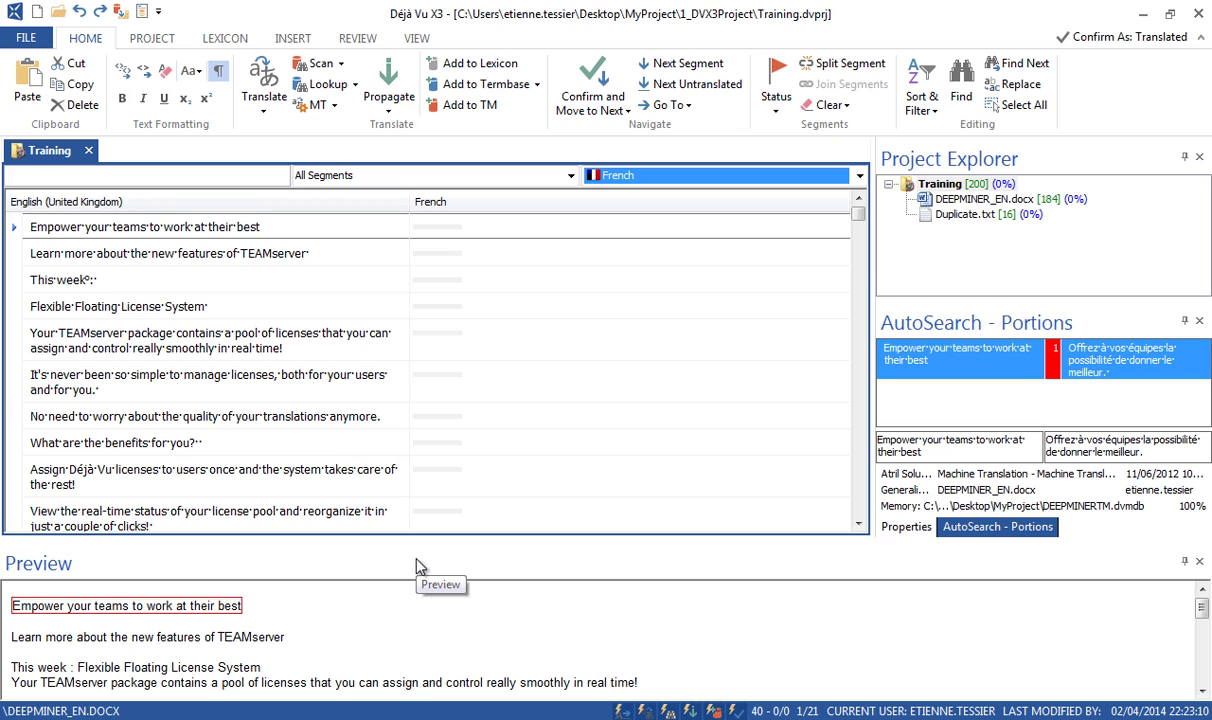
{"action": "left_click", "coordinate": [1186, 566]}
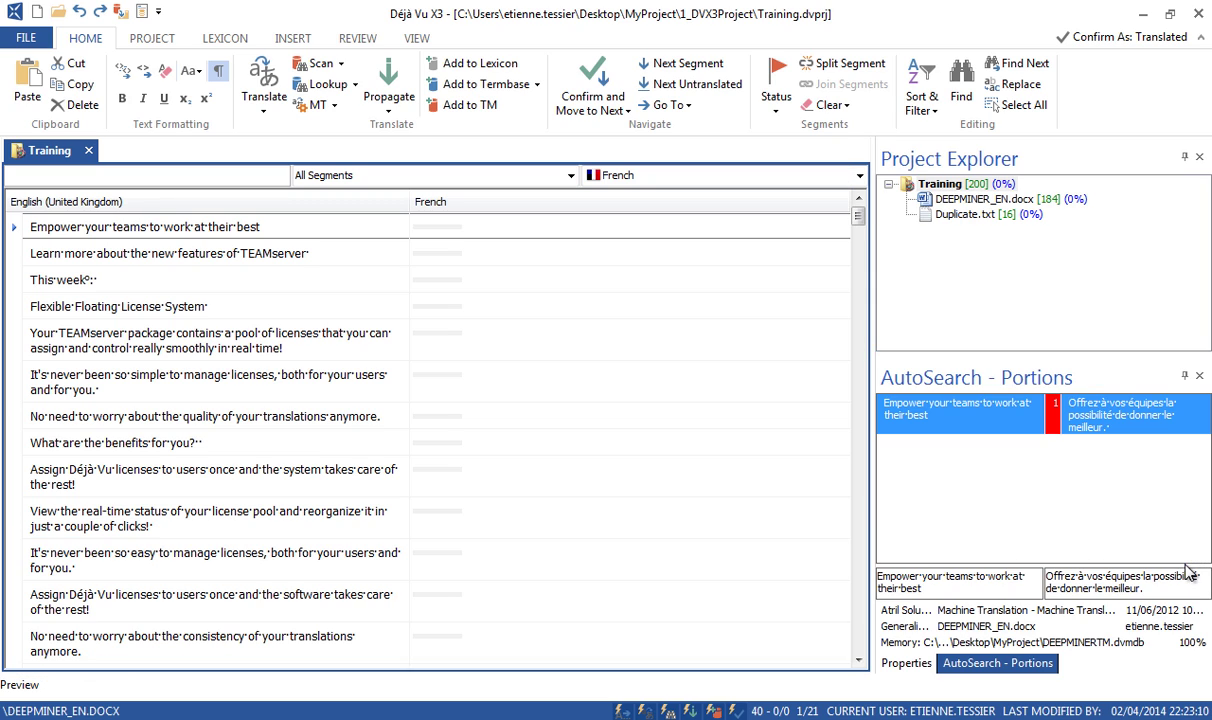
{"action": "mouse_move", "coordinate": [10, 686]}
Step: Examine the AutoSearch matches for the segment "Assign Déjà Vu licenses to users once and the software takes care of the rest!"
{"action": "left_click", "coordinate": [558, 595]}
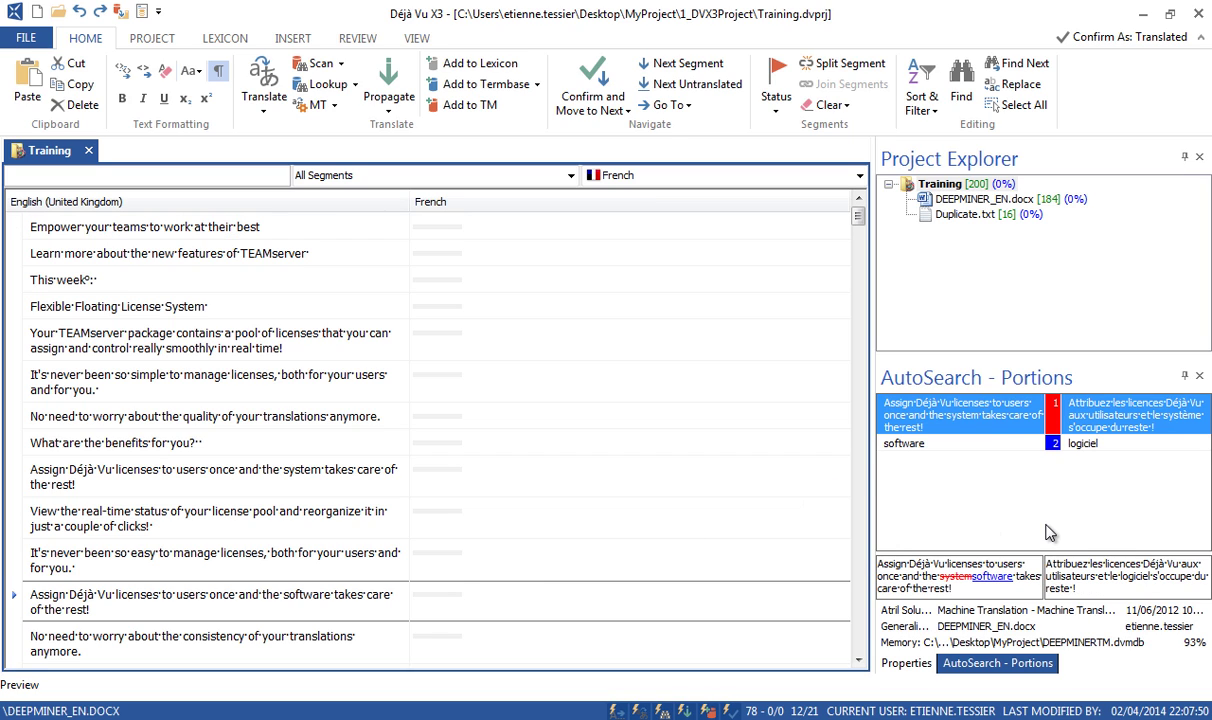
{"action": "left_click", "coordinate": [1085, 447]}
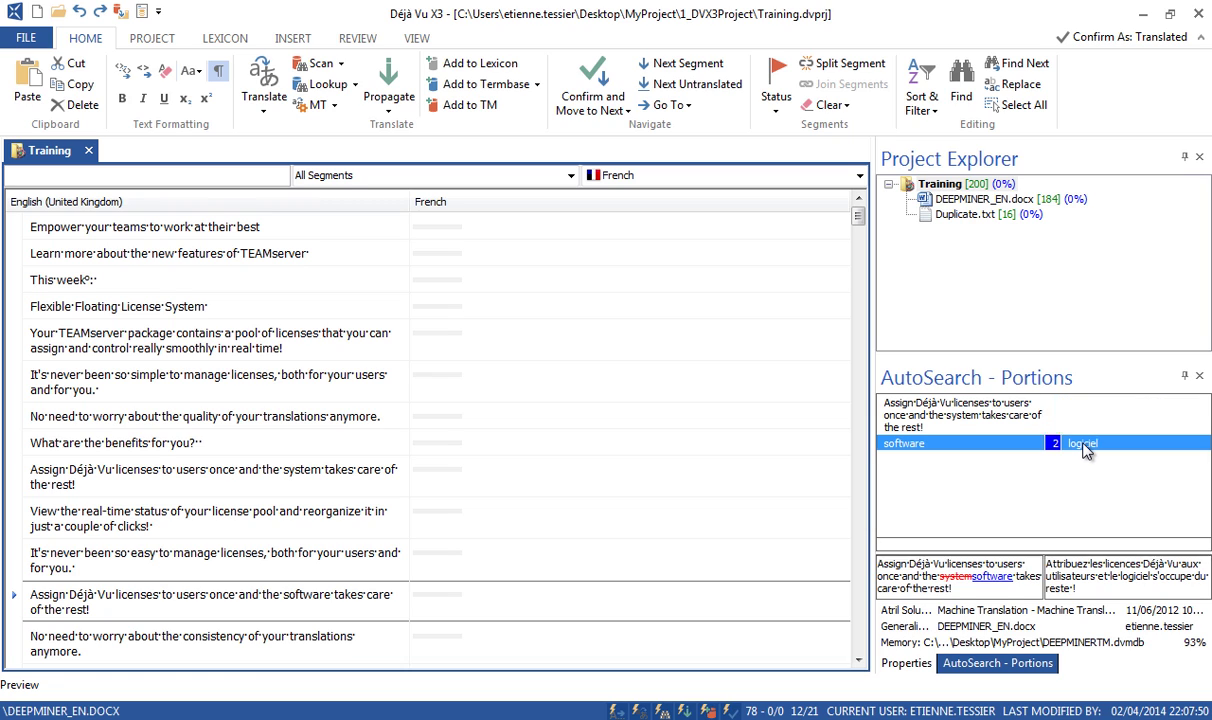
{"action": "left_click", "coordinate": [1028, 410]}
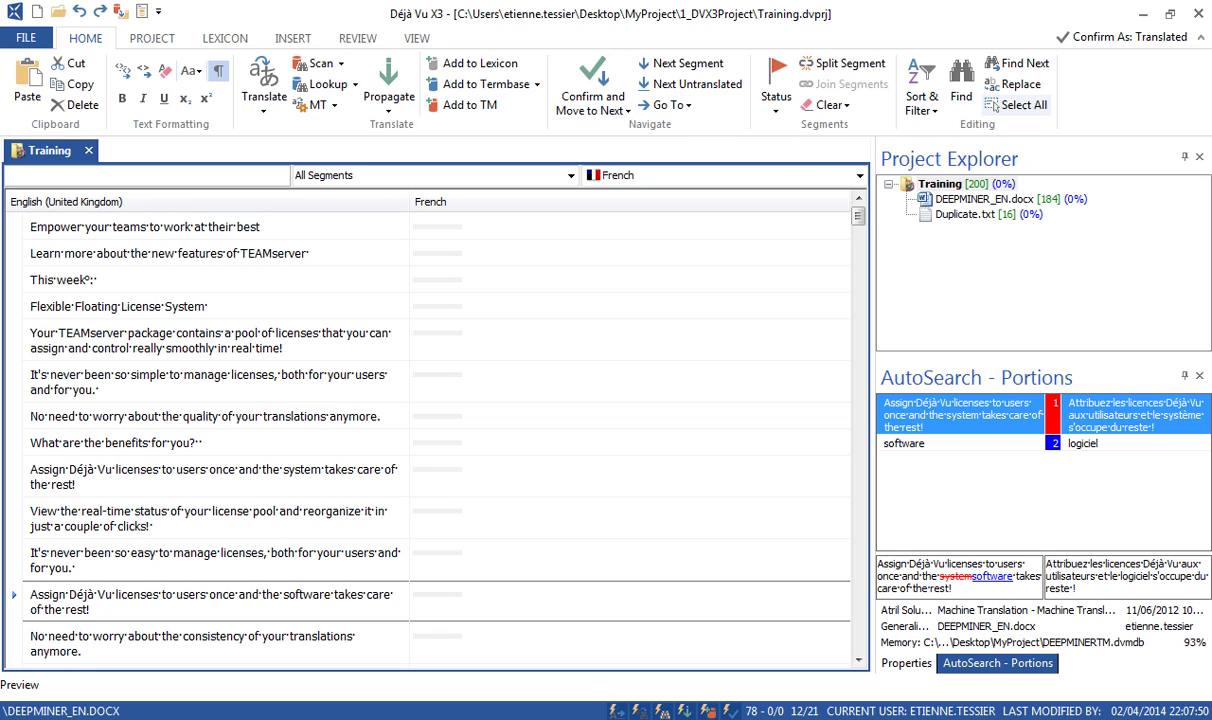
Step: Collapse the ribbon and look through the Home (Translation Memory) commands available for the Quick Access Toolbar, leaving the toolbar as it is
{"action": "left_click", "coordinate": [1205, 43]}
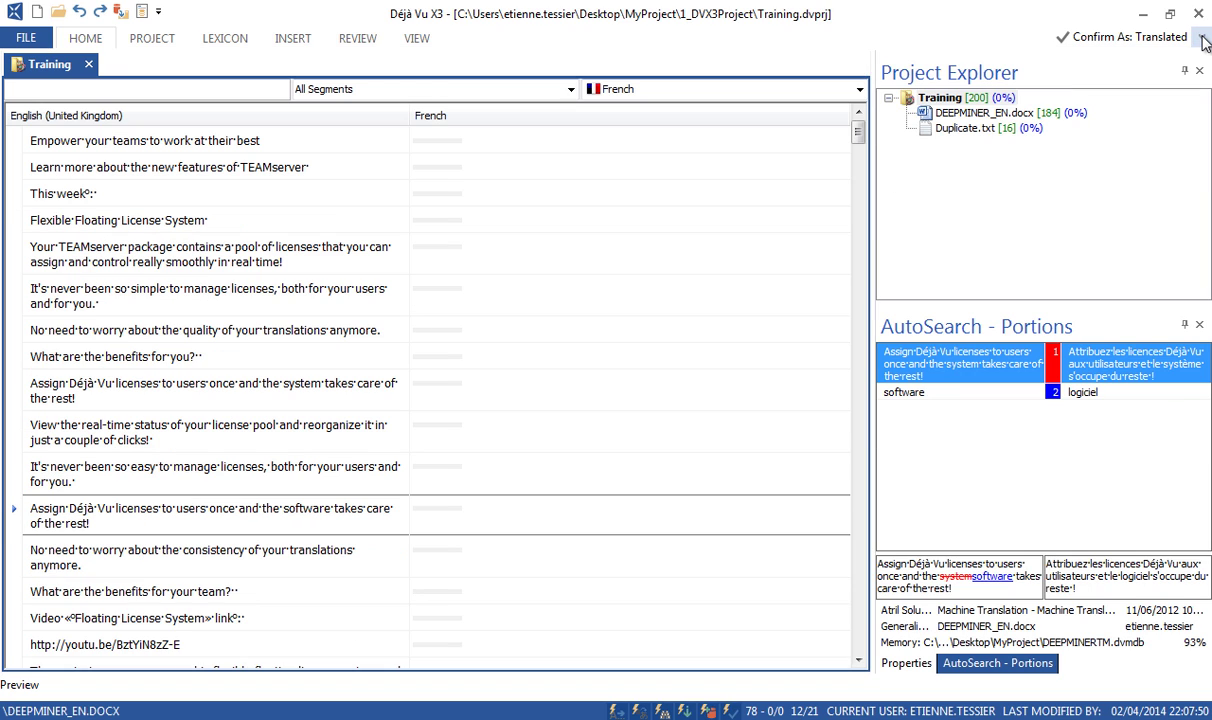
{"action": "left_click", "coordinate": [159, 14]}
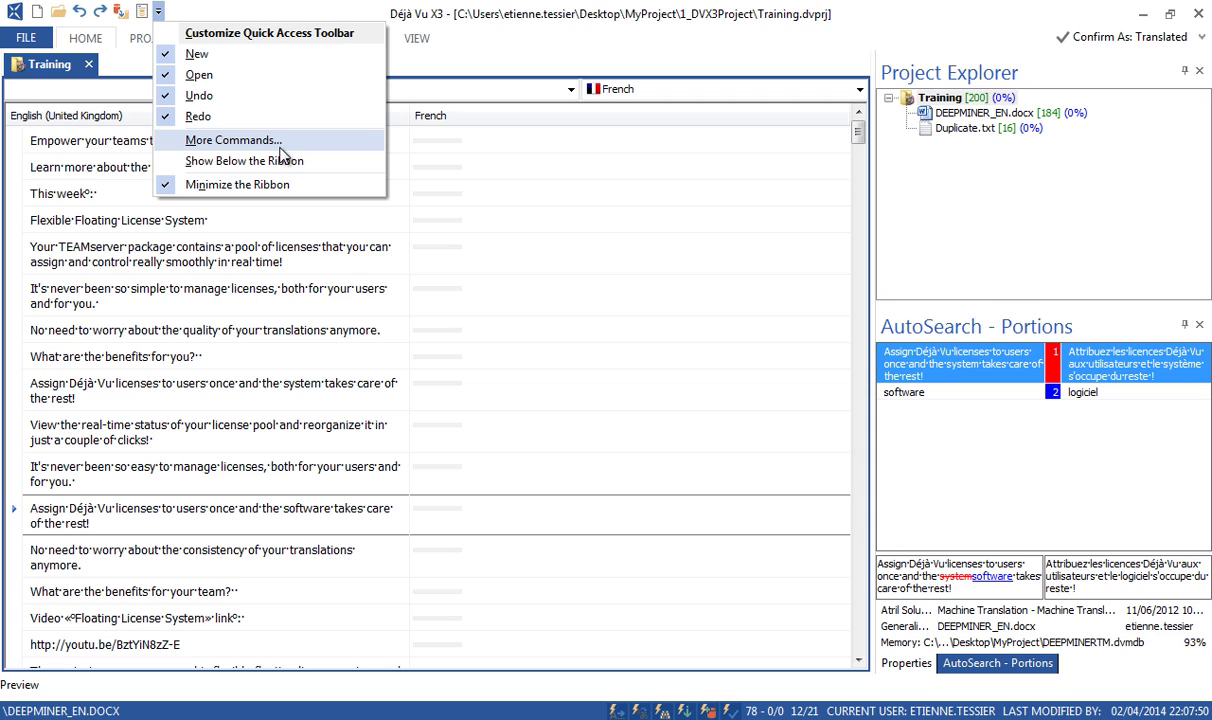
{"action": "left_click", "coordinate": [240, 140]}
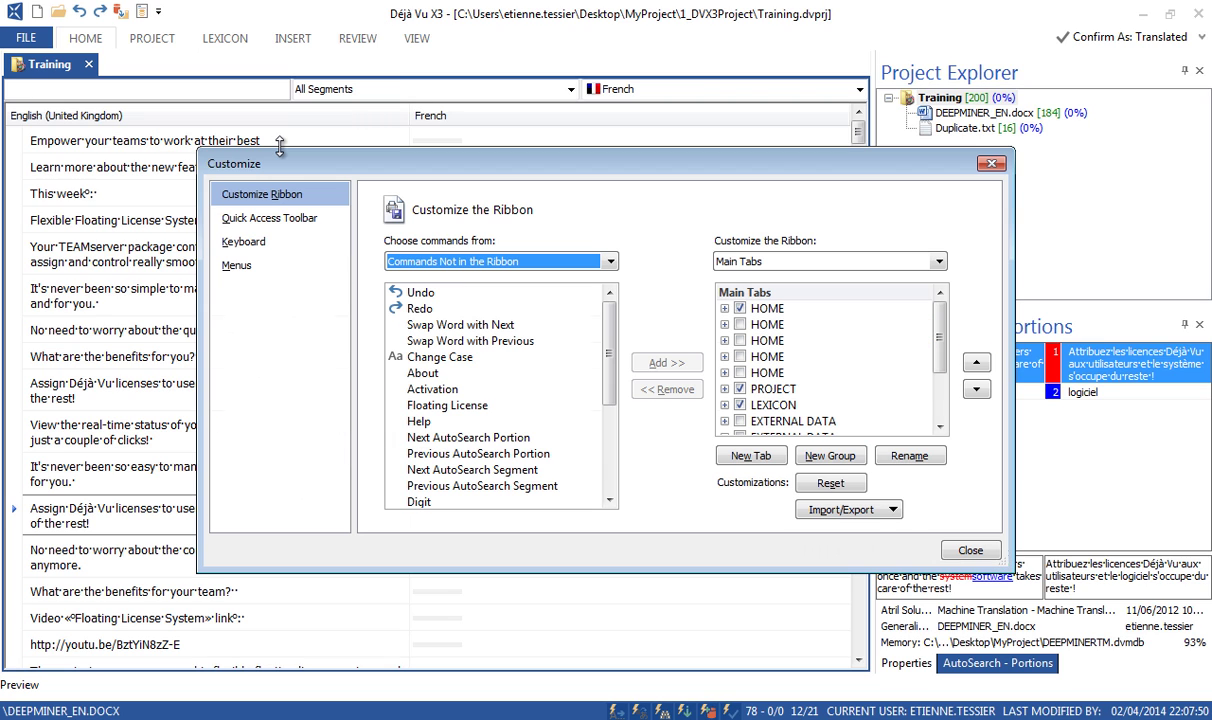
{"action": "left_click", "coordinate": [295, 214]}
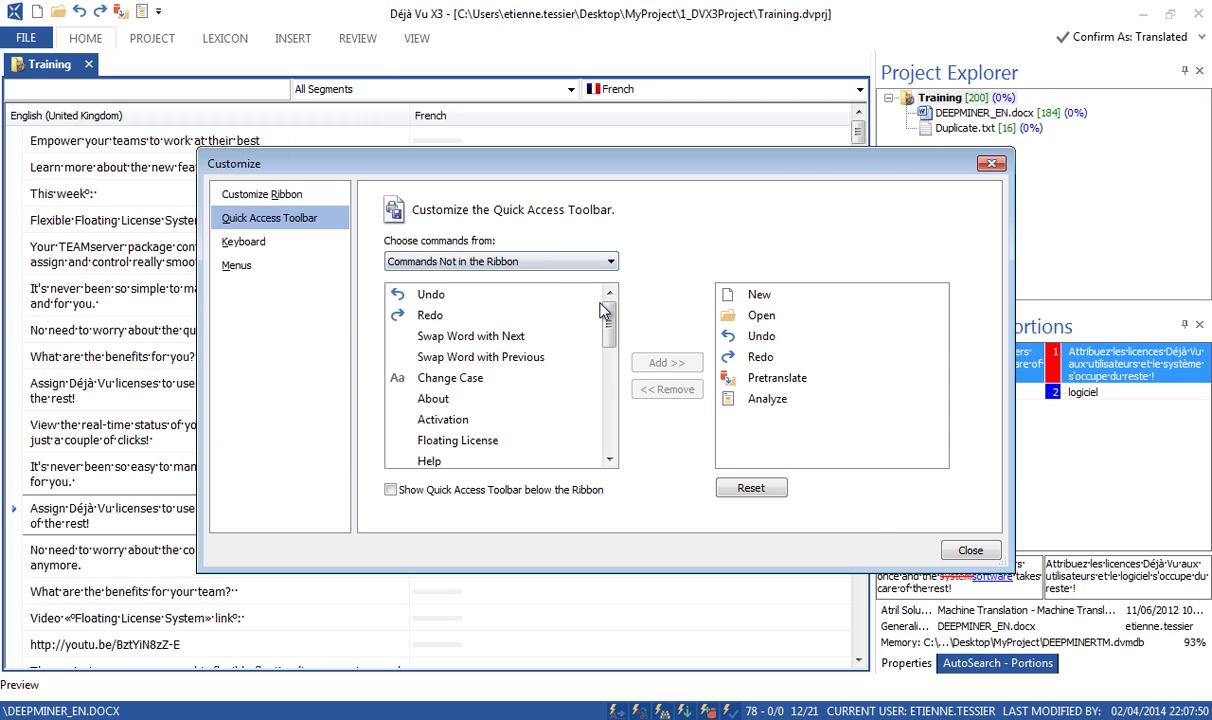
{"action": "left_click", "coordinate": [610, 263]}
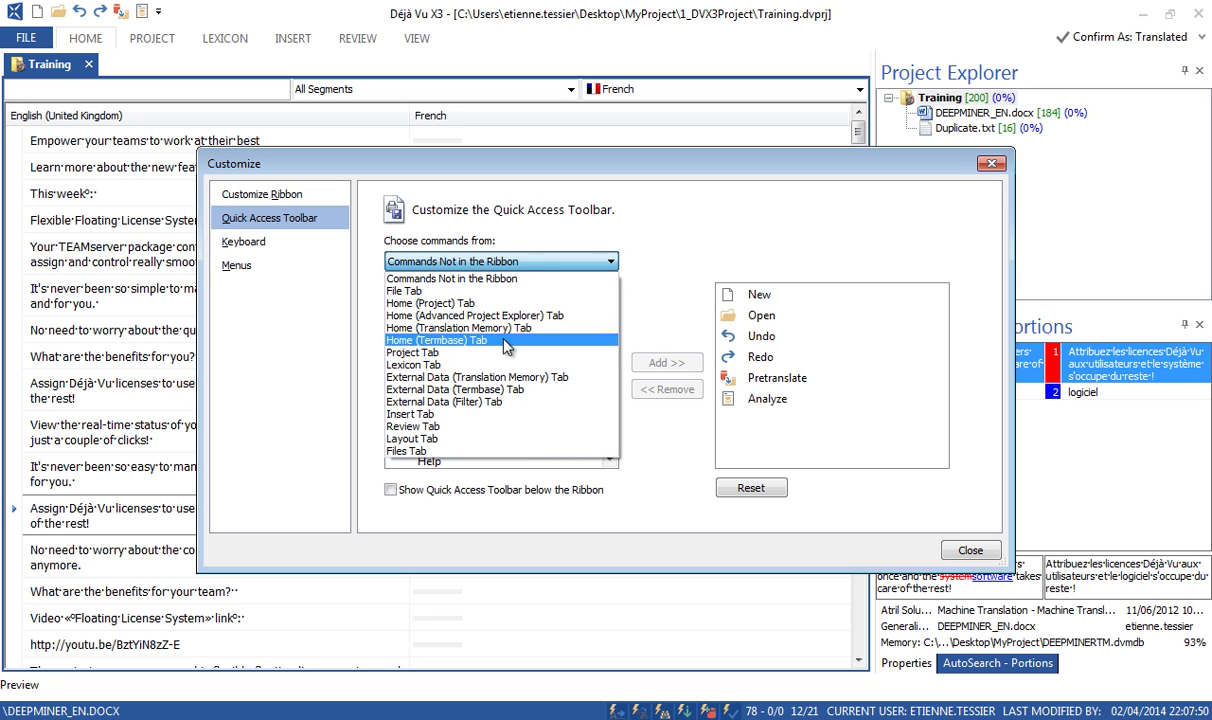
{"action": "left_click", "coordinate": [470, 328]}
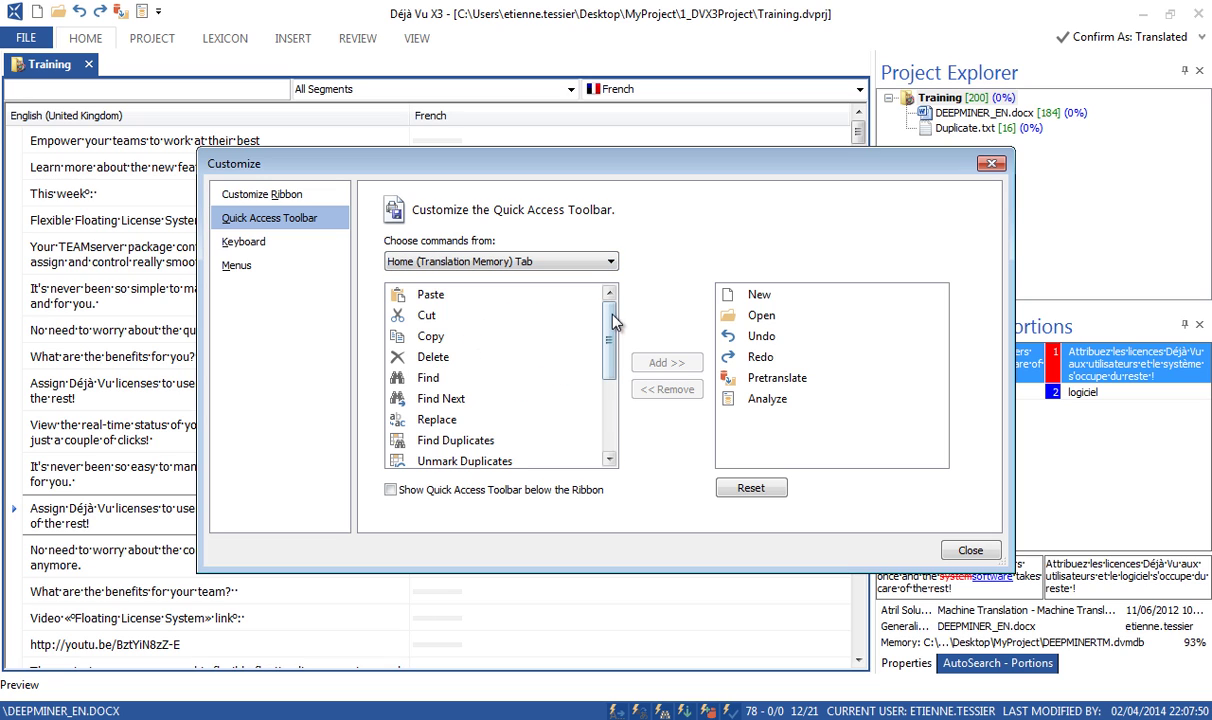
{"action": "mouse_move", "coordinate": [608, 312]}
{"action": "left_mouse_down"}
{"action": "mouse_move", "coordinate": [608, 376]}
{"action": "mouse_move", "coordinate": [609, 318]}
{"action": "left_mouse_up"}
{"action": "left_click", "coordinate": [970, 551]}
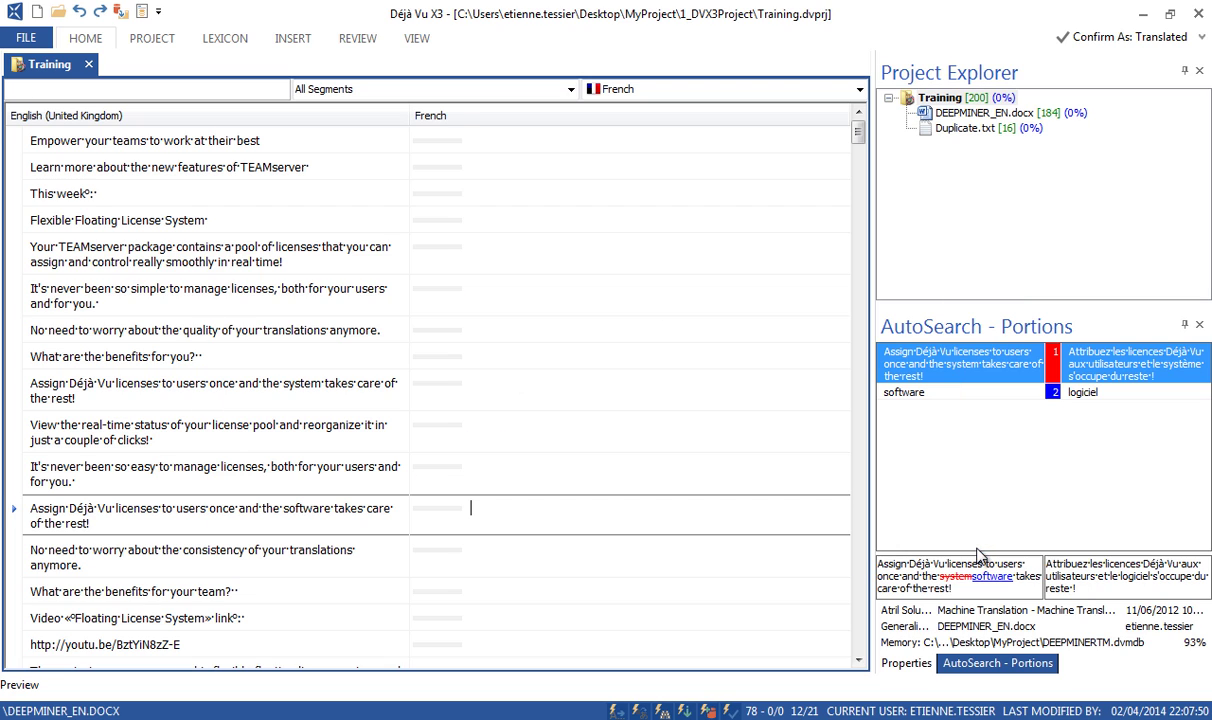
Step: Check the available user interface languages in the general options and leave without changing any
{"action": "left_click", "coordinate": [27, 38]}
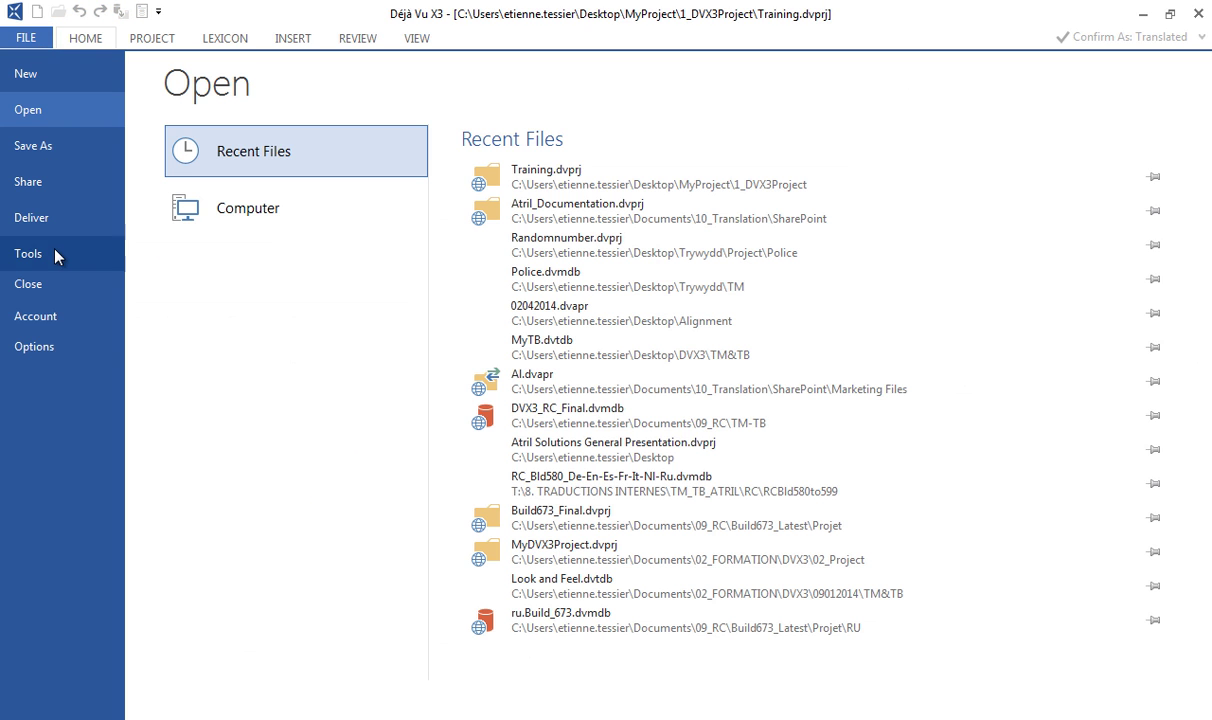
{"action": "left_click", "coordinate": [62, 350]}
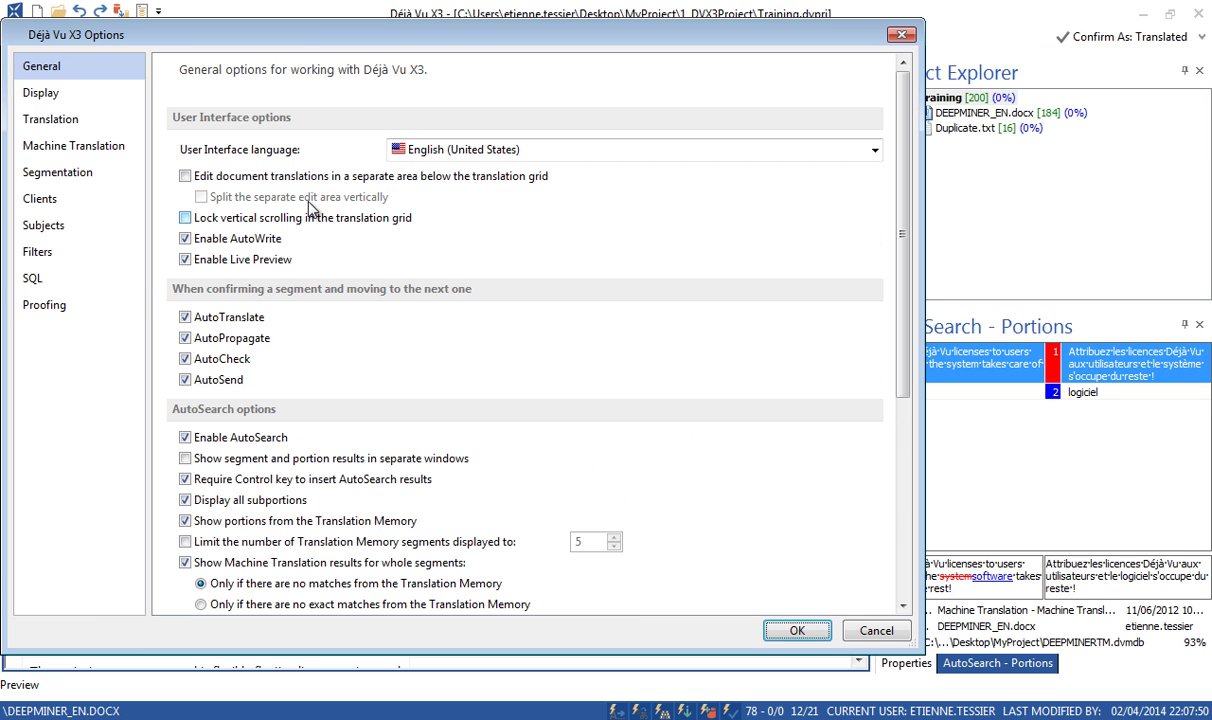
{"action": "left_click", "coordinate": [468, 151]}
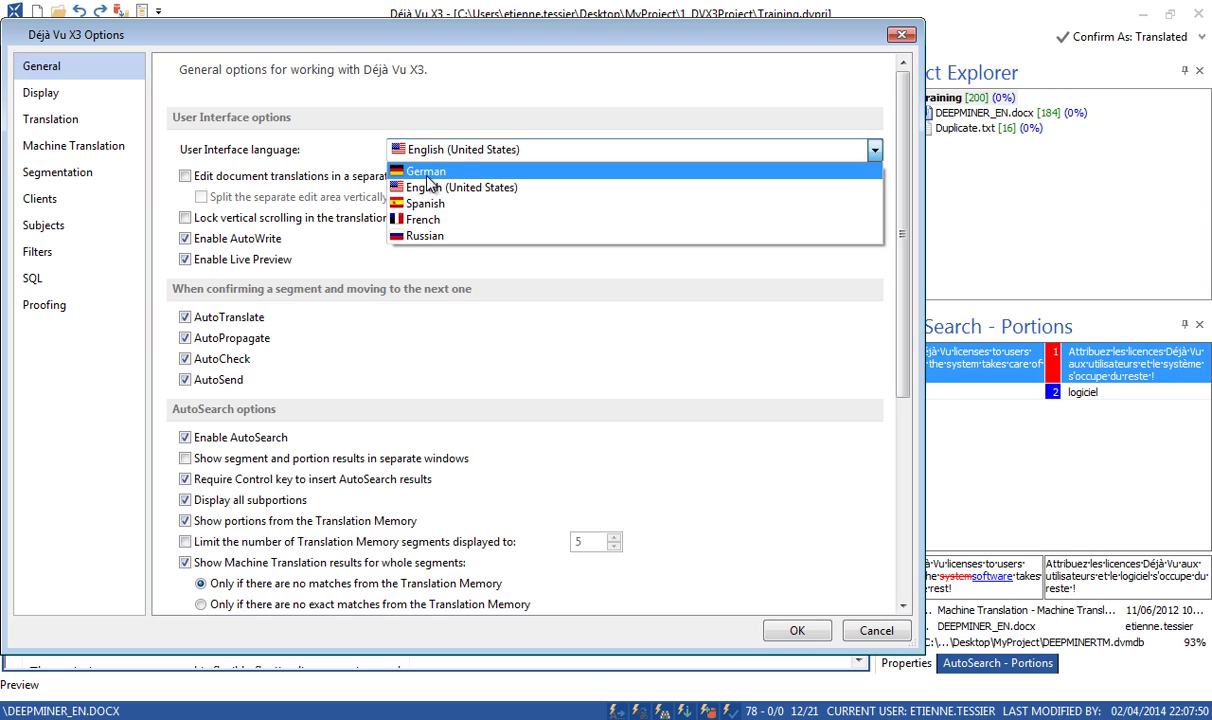
{"action": "left_click", "coordinate": [903, 42]}
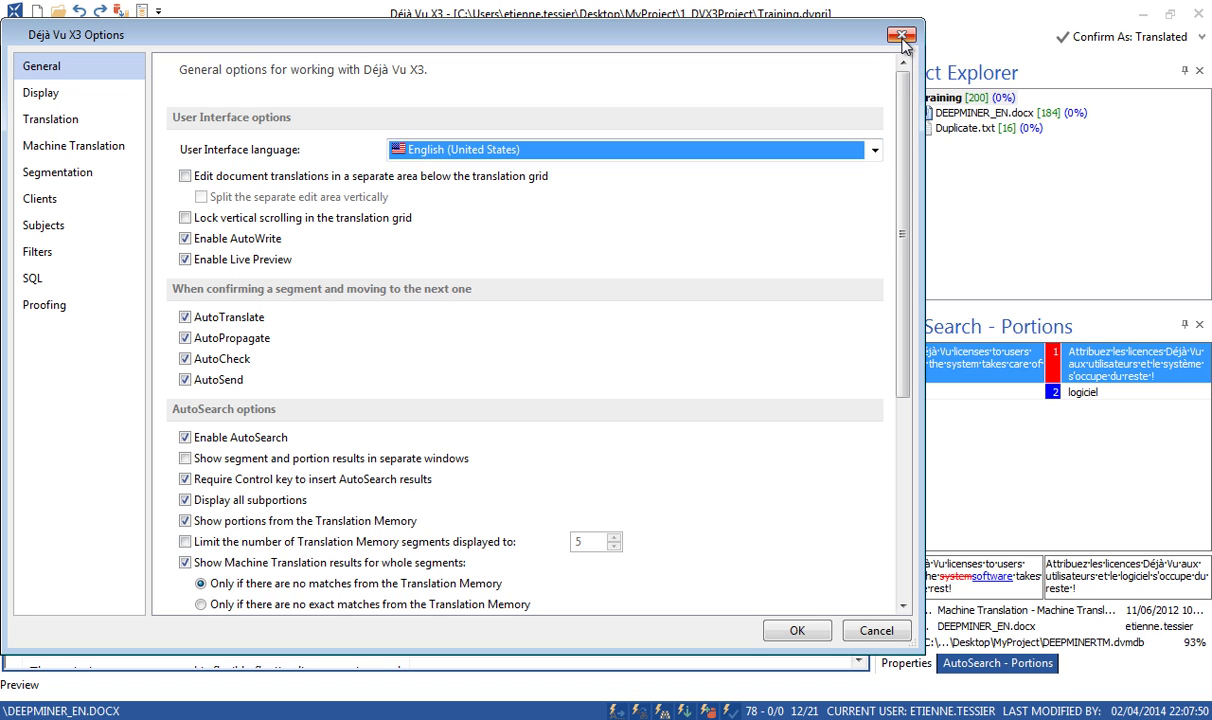
{"action": "left_click", "coordinate": [903, 42]}
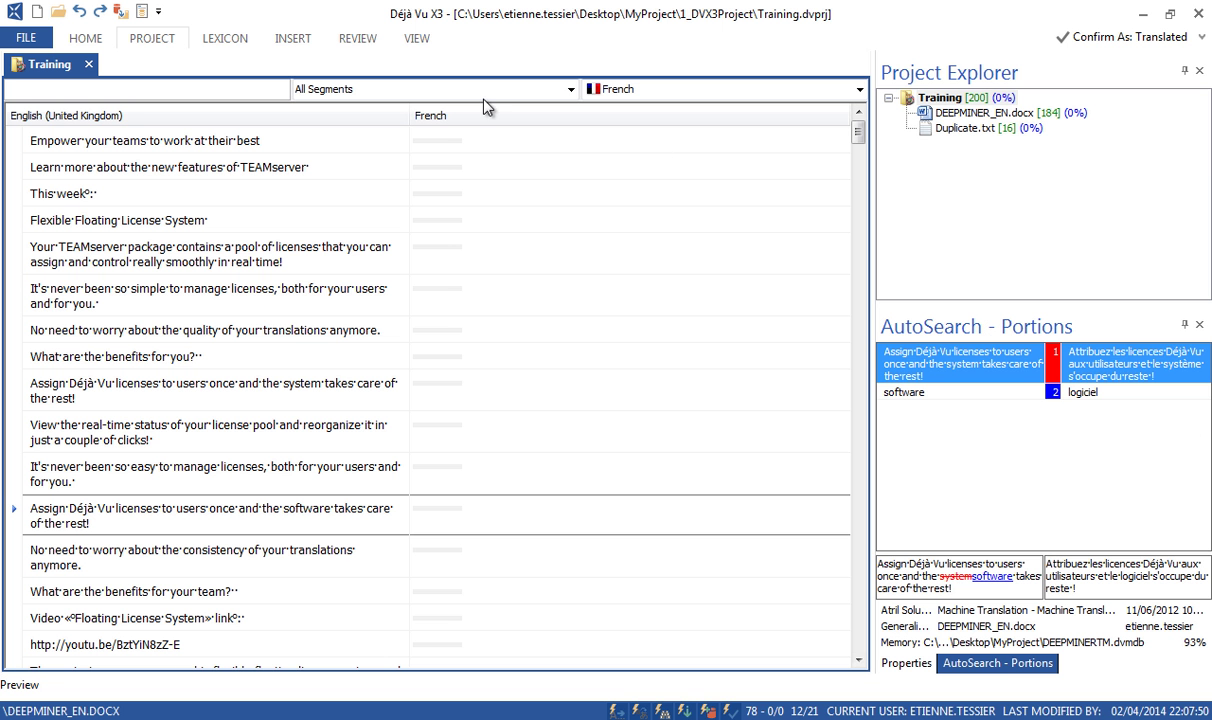
Step: Analyze all files in all languages against all project TMs, using the Microsoft Word-like word count
{"action": "left_click", "coordinate": [152, 38]}
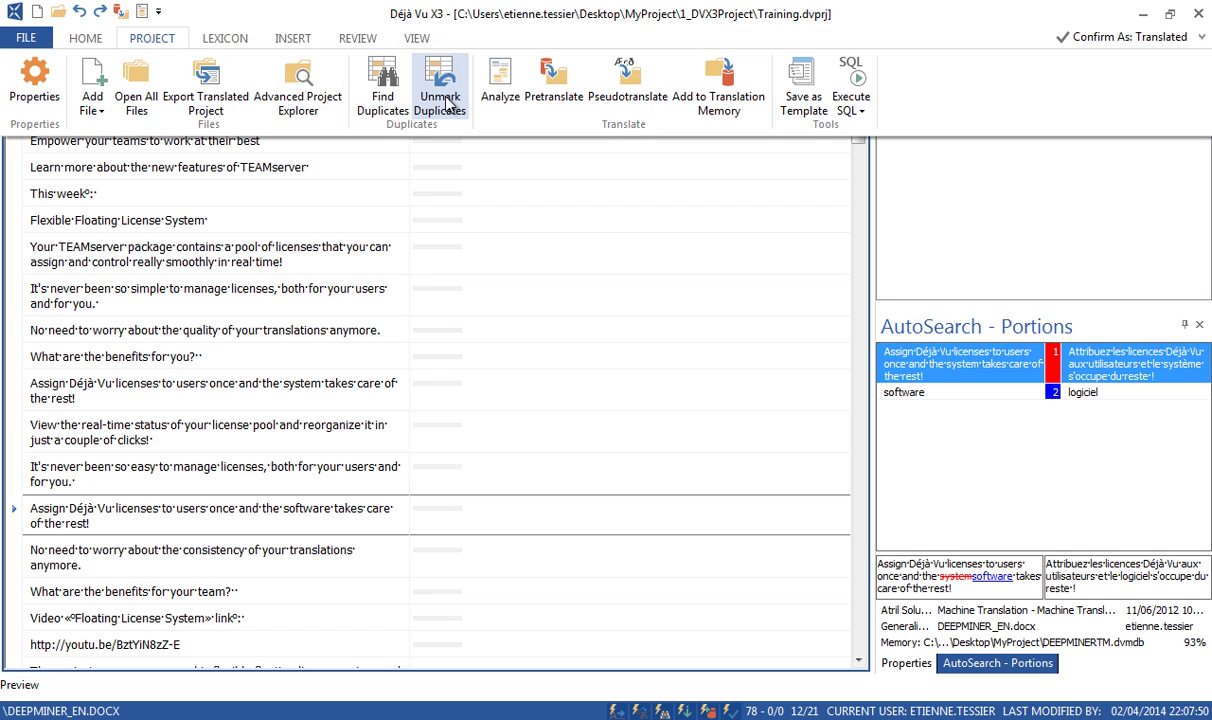
{"action": "left_click", "coordinate": [500, 90]}
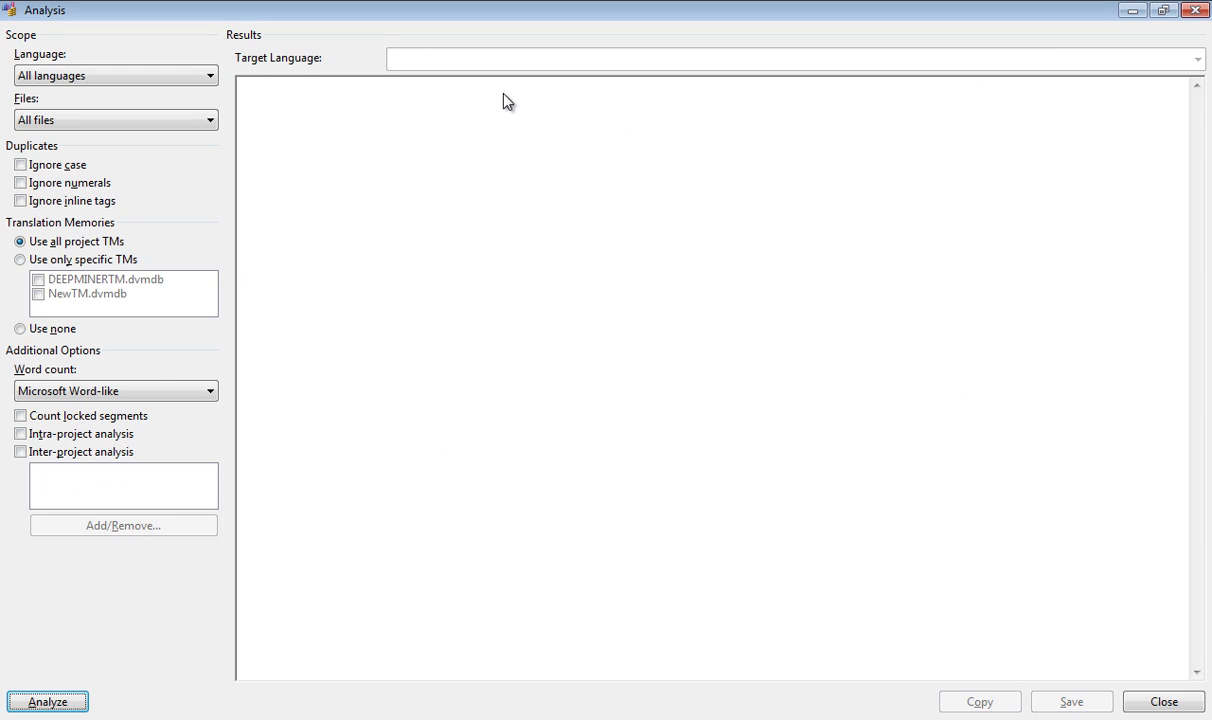
{"action": "left_click", "coordinate": [211, 78]}
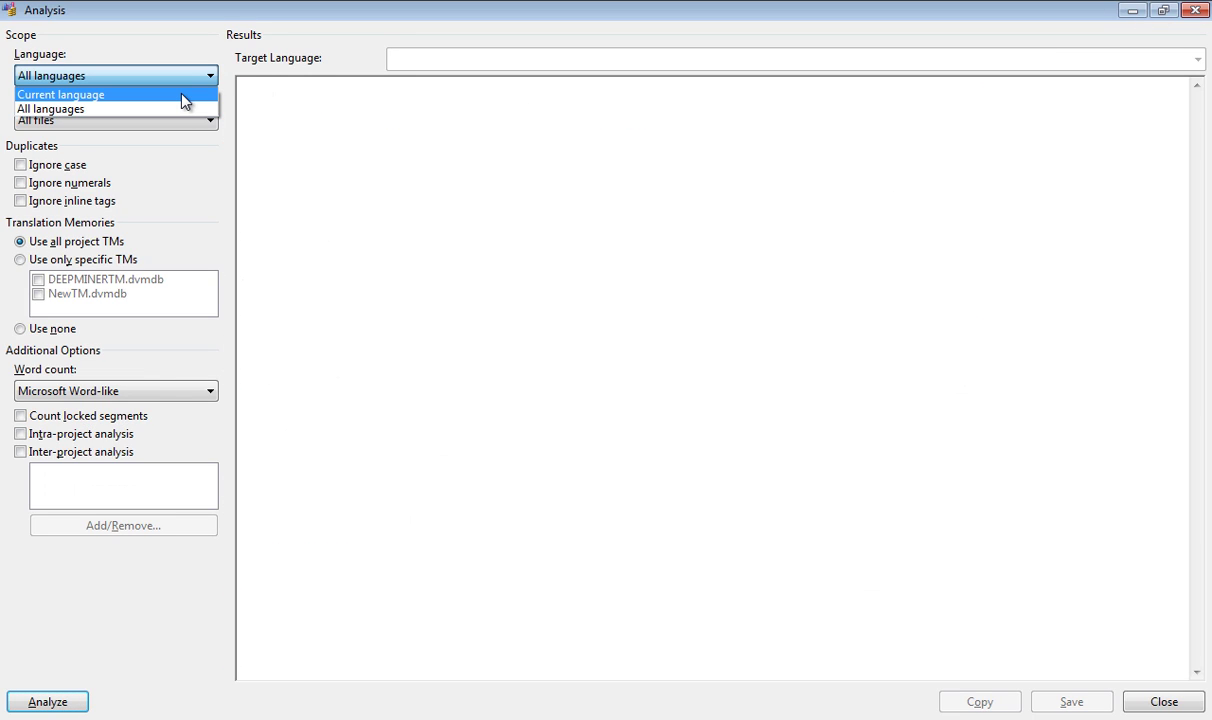
{"action": "left_click", "coordinate": [171, 52]}
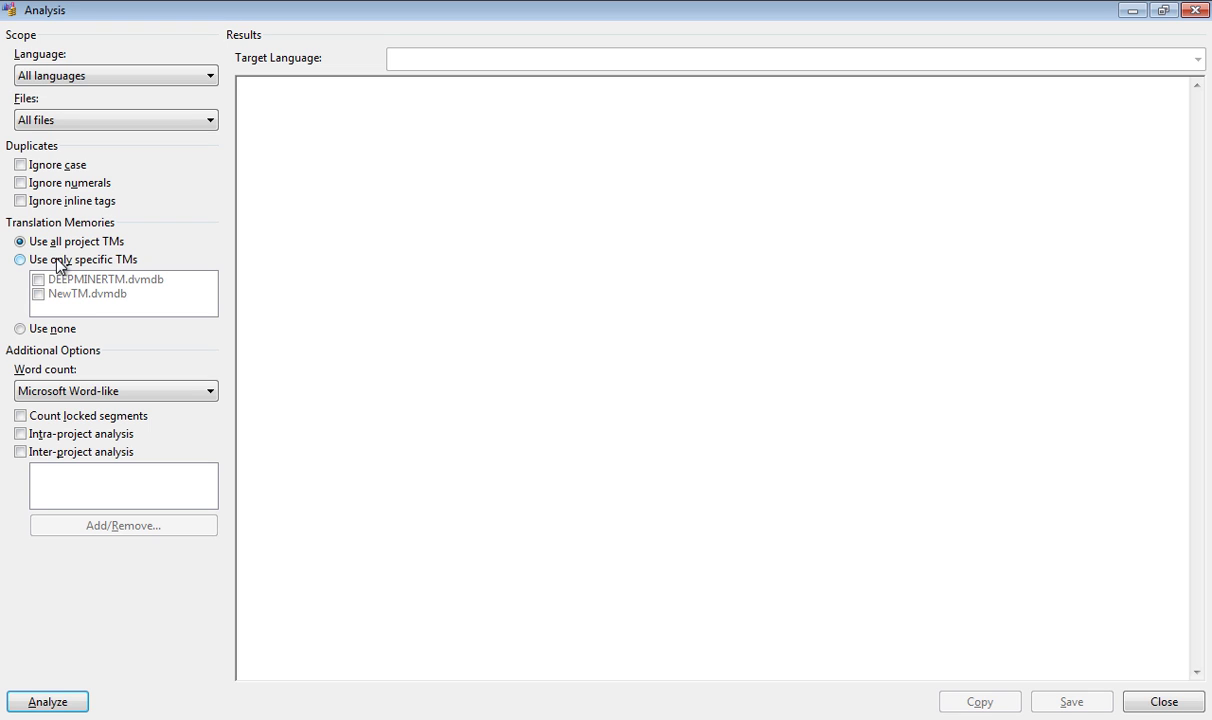
{"action": "left_click", "coordinate": [138, 391]}
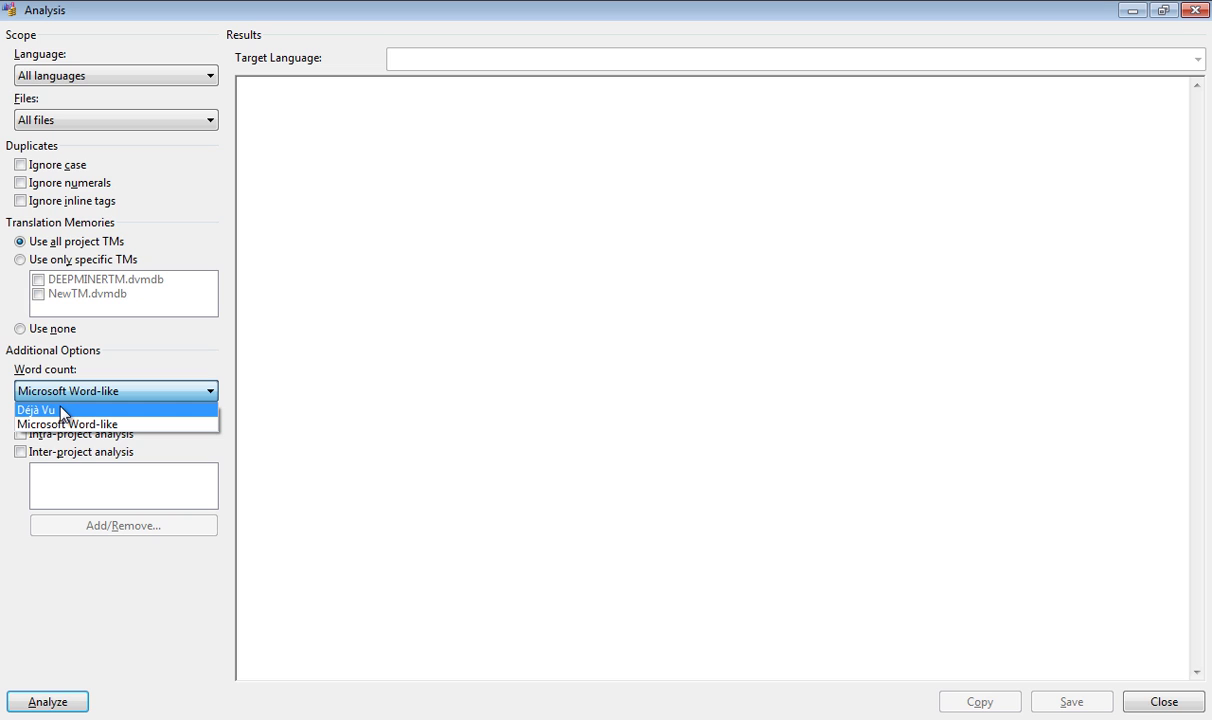
{"action": "left_click", "coordinate": [183, 365]}
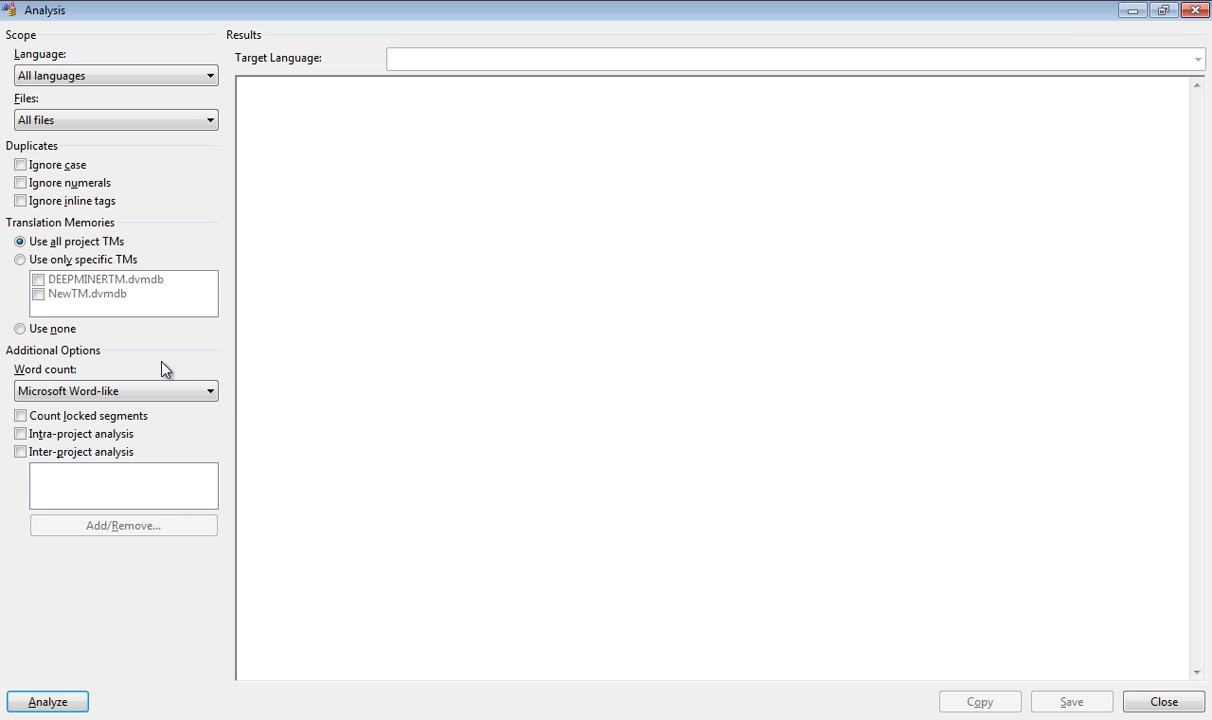
{"action": "left_click", "coordinate": [67, 705]}
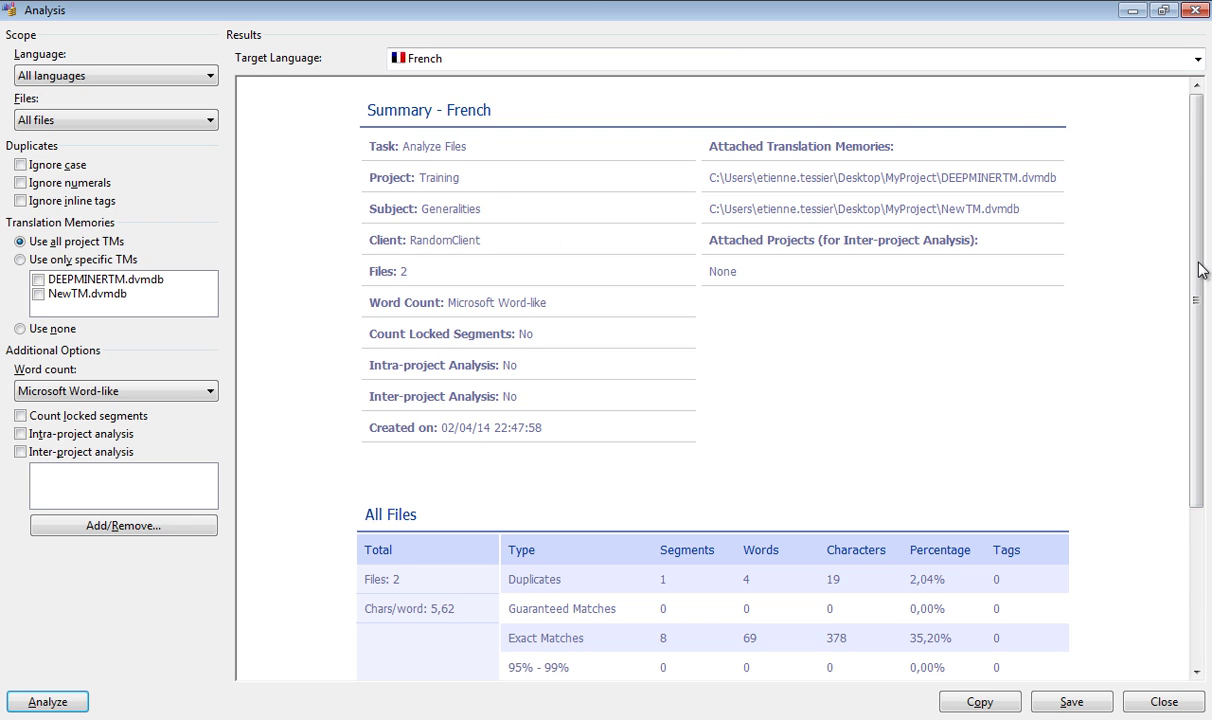
Step: Review the All Files table of the French analysis, including the match types, the total and the internal repetition
{"action": "left_click_drag", "start_coordinate": [1196, 262], "coordinate": [1188, 447]}
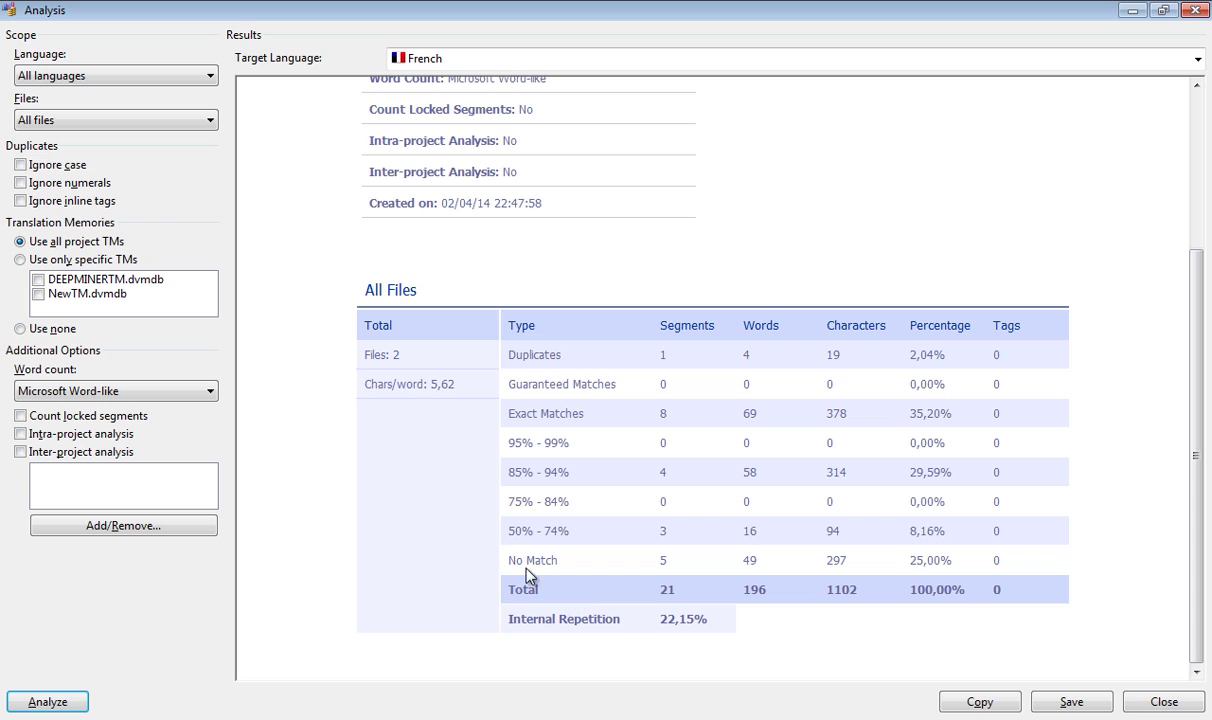
{"action": "double_click", "coordinate": [667, 590]}
{"action": "left_click", "coordinate": [710, 622]}
Step: Check the file formats offered for saving the analysis report, cancel the saving and close the analysis
{"action": "left_click", "coordinate": [1071, 702]}
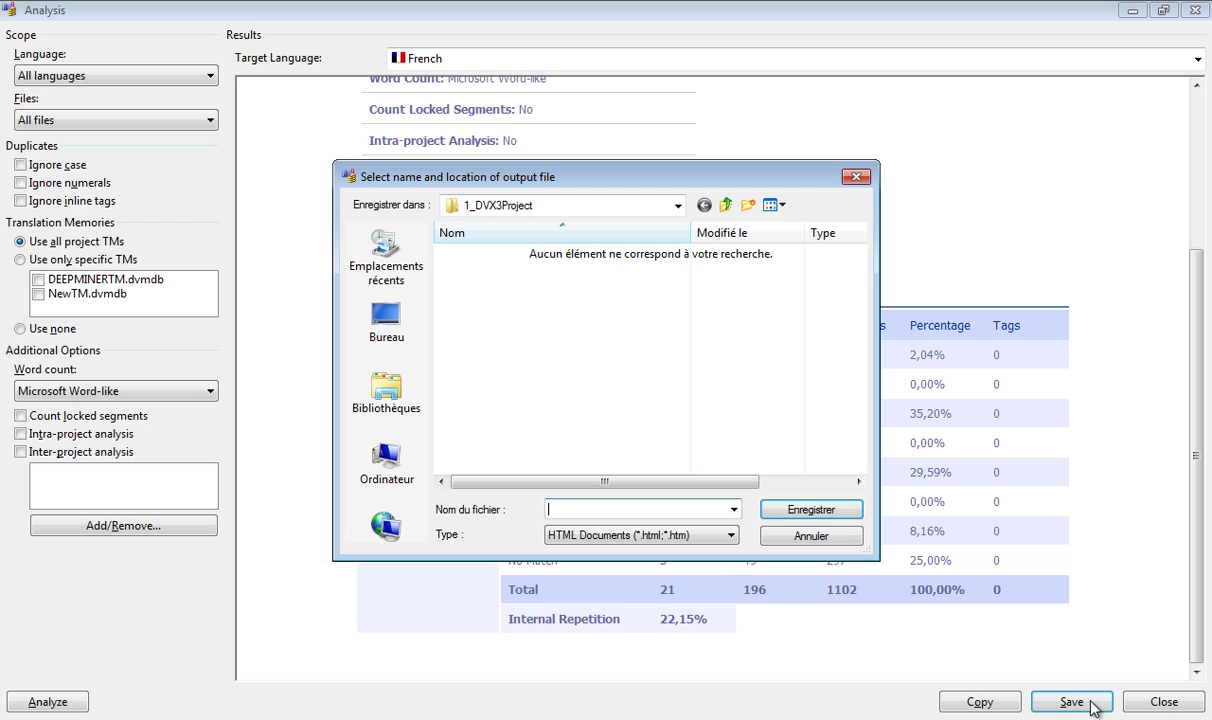
{"action": "left_click", "coordinate": [716, 538]}
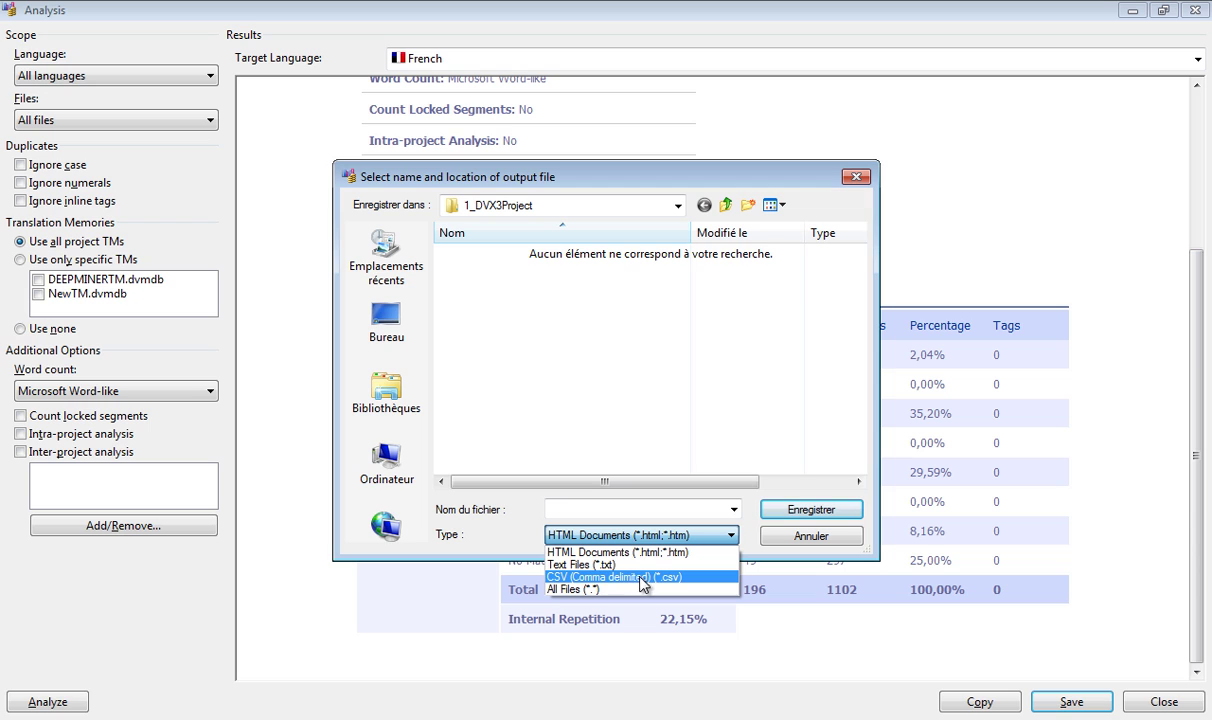
{"action": "left_click", "coordinate": [800, 538]}
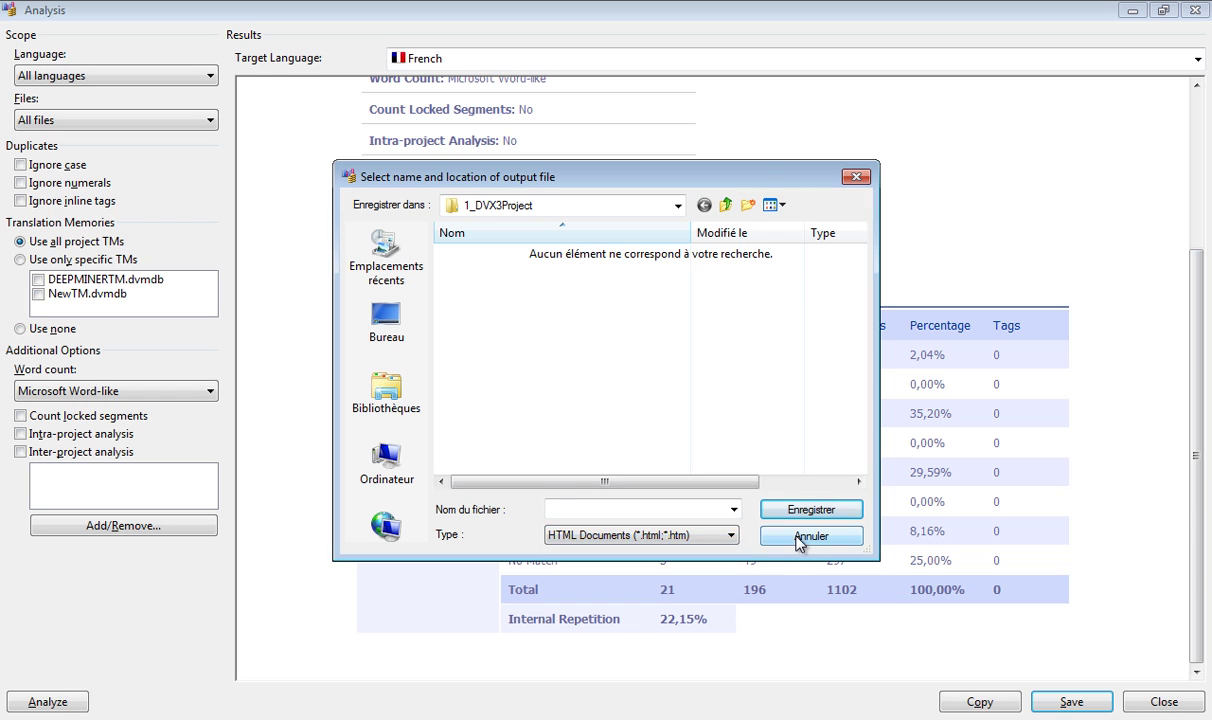
{"action": "left_click", "coordinate": [800, 538]}
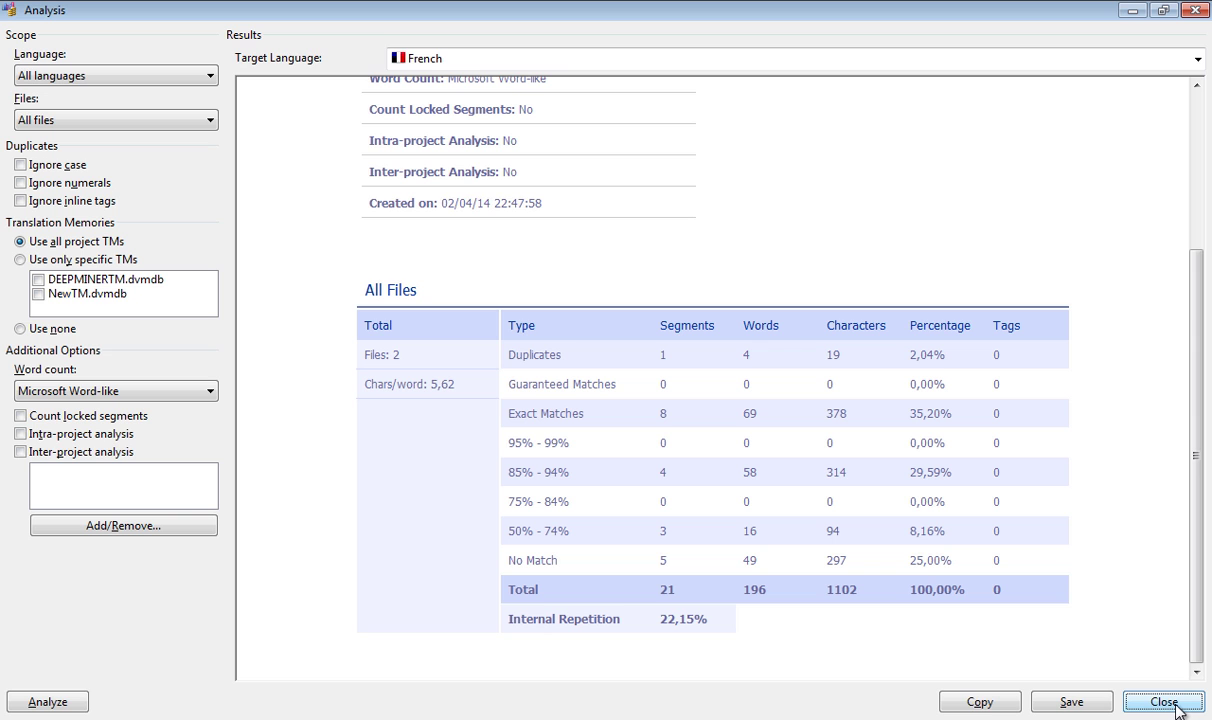
{"action": "left_click", "coordinate": [1176, 704]}
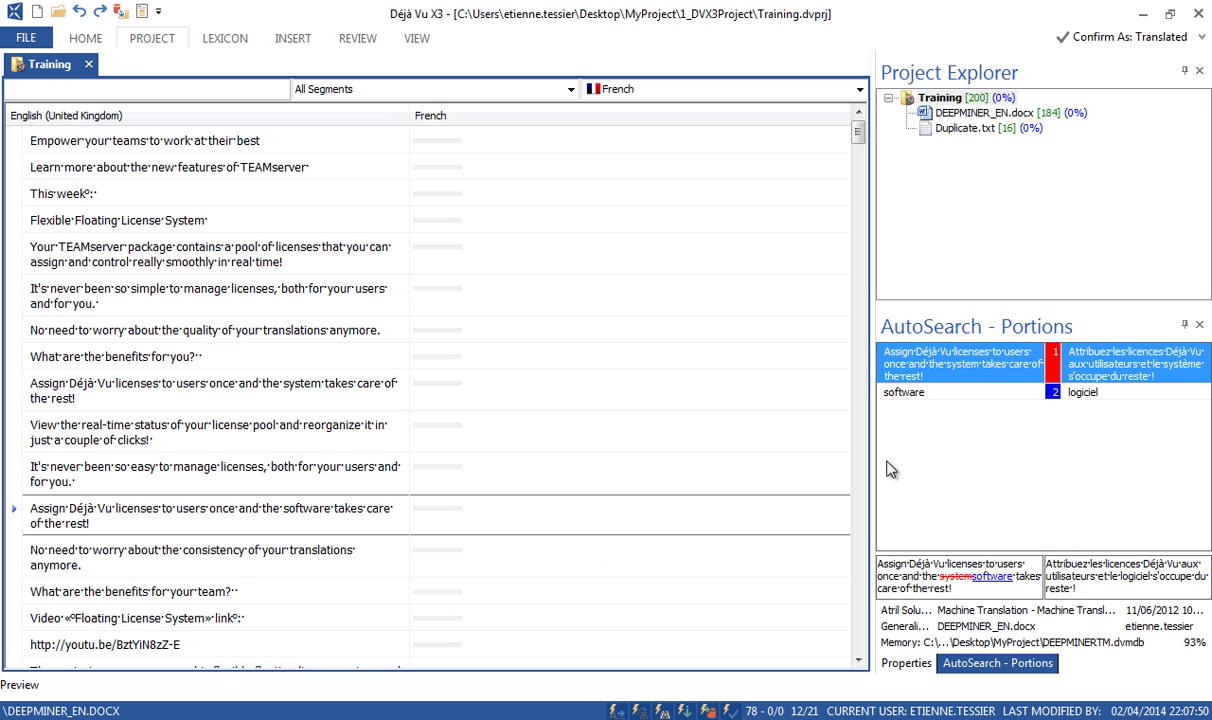
Step: Keep the ribbon expanded and pretranslate all files into French from the beginning of the project, accepting only exact matches
{"action": "left_click", "coordinate": [155, 38]}
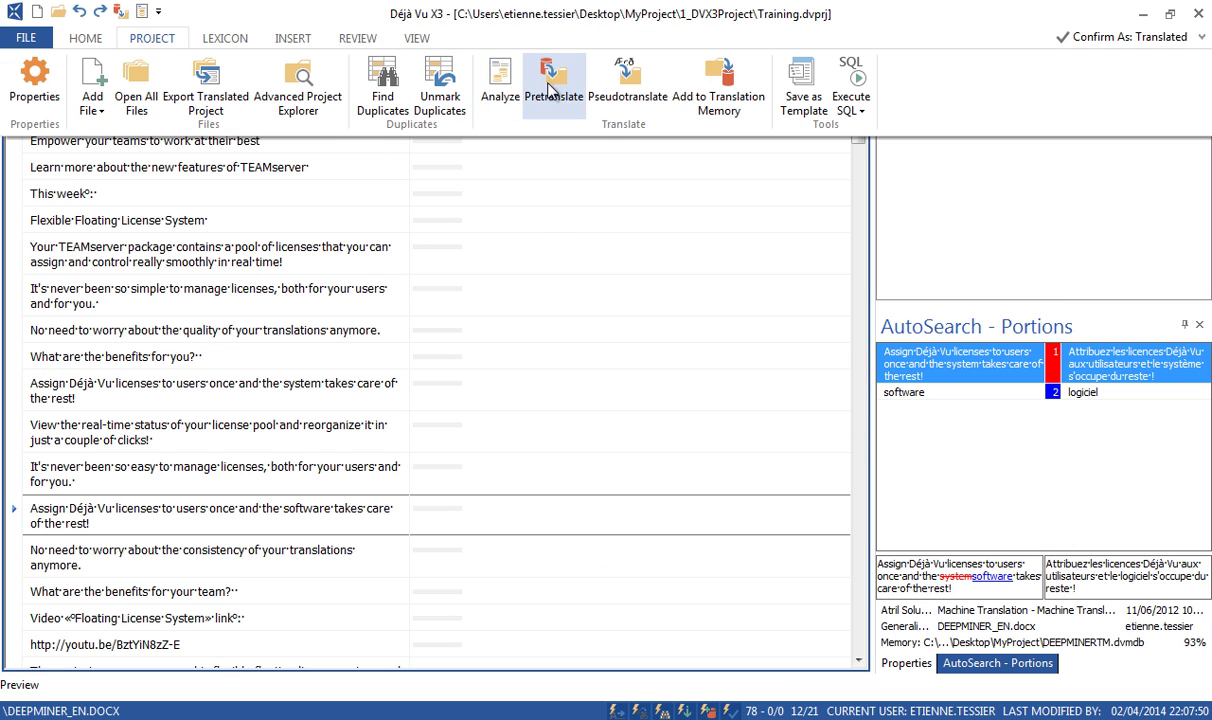
{"action": "left_click", "coordinate": [1201, 38]}
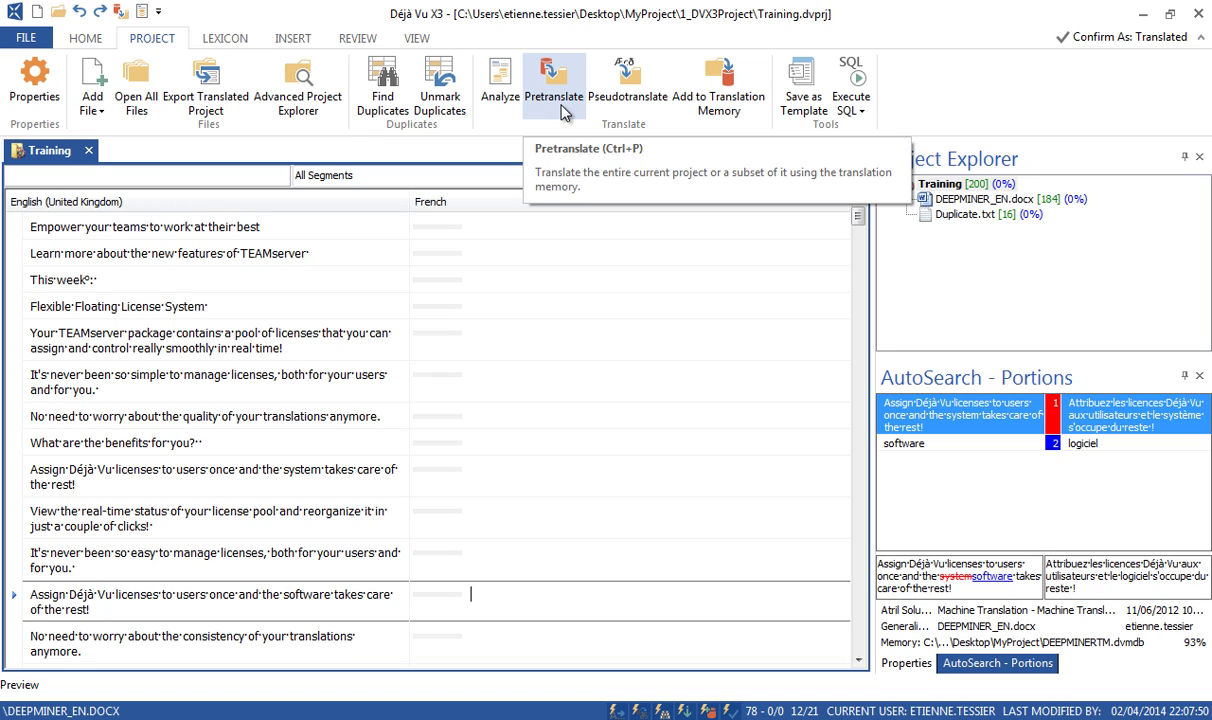
{"action": "left_click", "coordinate": [563, 115]}
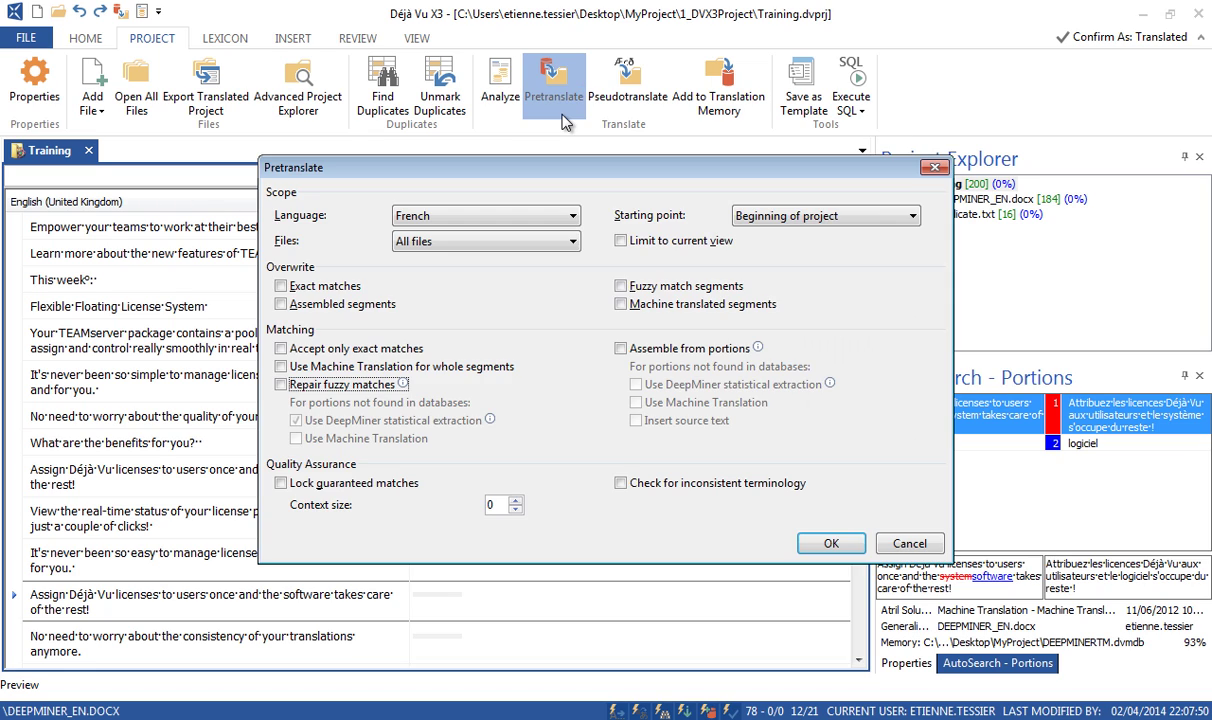
{"action": "left_click", "coordinate": [572, 219]}
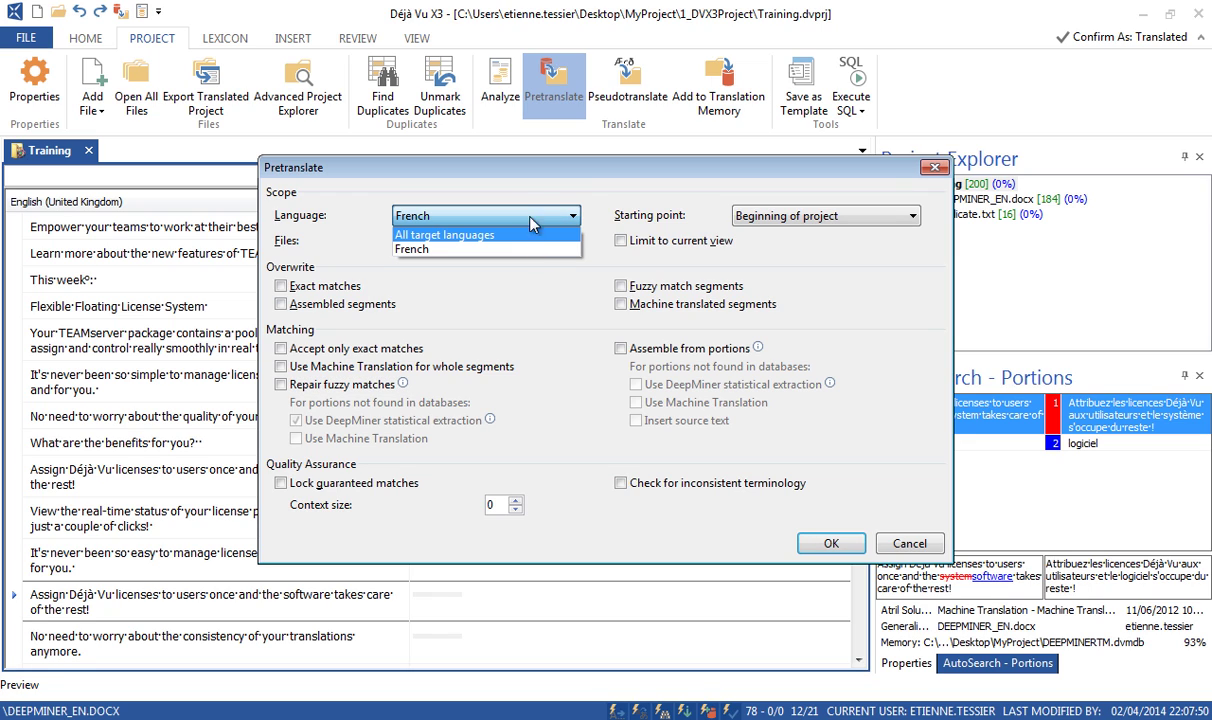
{"action": "left_click", "coordinate": [527, 200]}
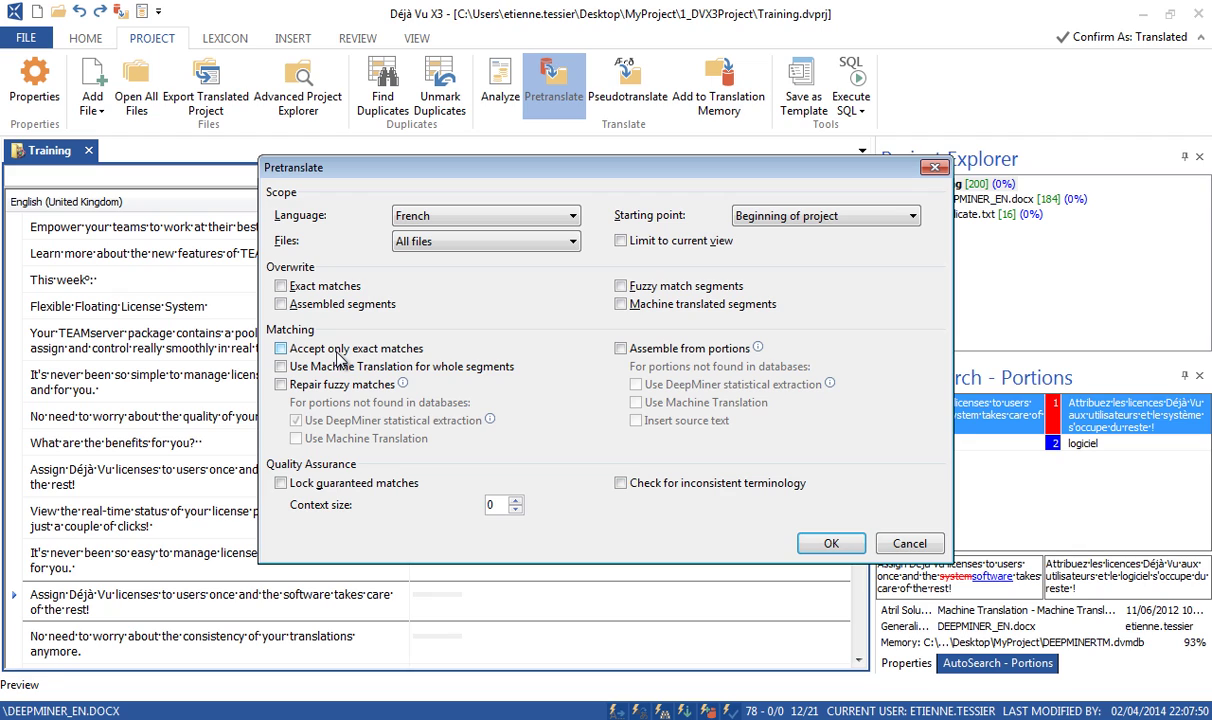
{"action": "left_click", "coordinate": [283, 346]}
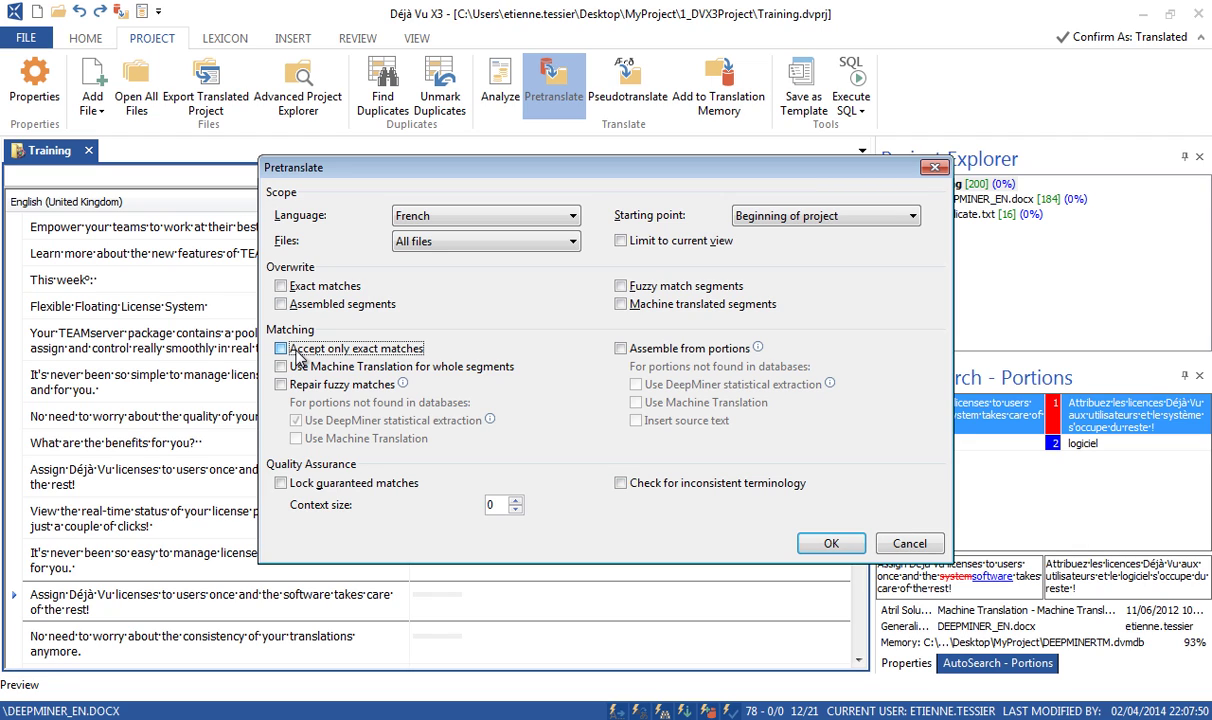
{"action": "left_click", "coordinate": [829, 544]}
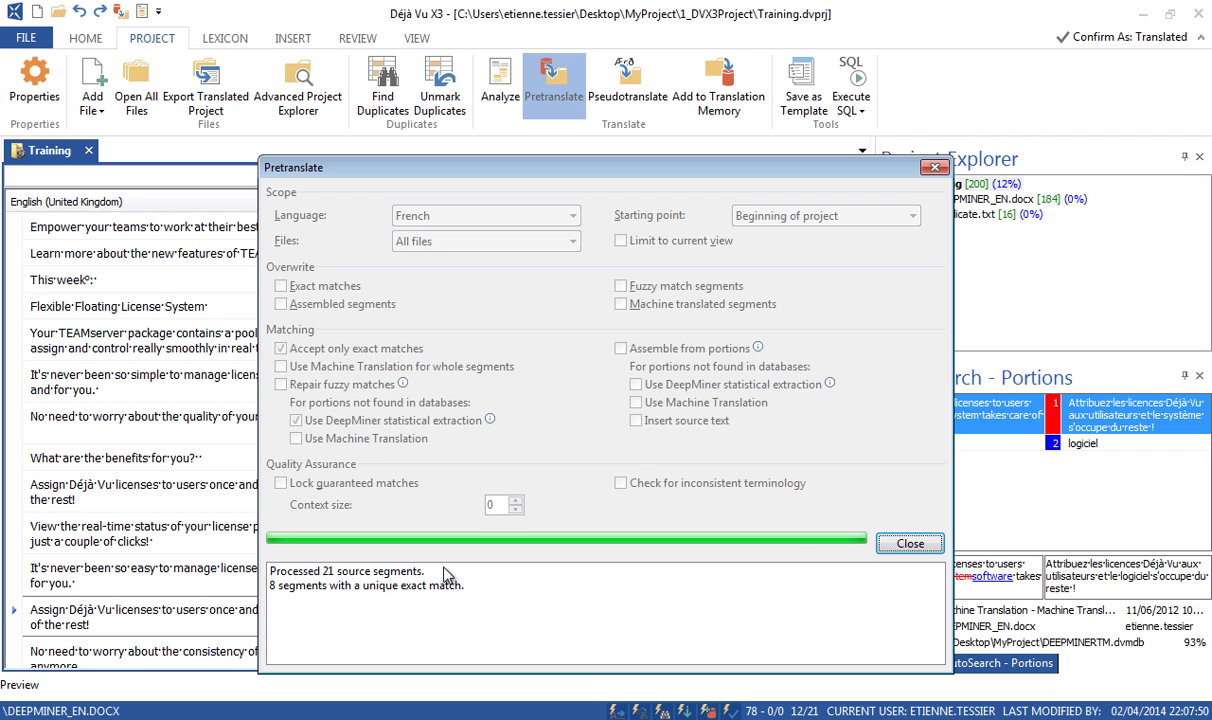
{"action": "left_click", "coordinate": [905, 543]}
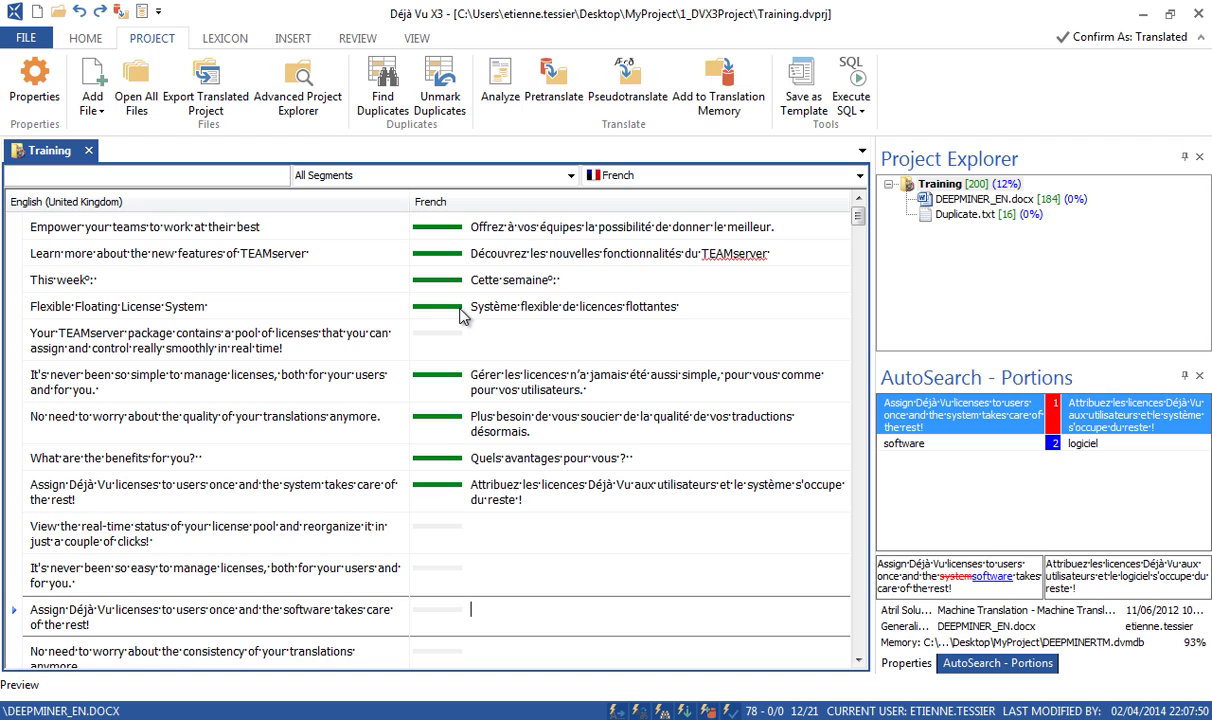
Step: Examine the match details of the pretranslated segment "Flexible Floating License System" and the AutoSearch match for "This week"
{"action": "mouse_move", "coordinate": [463, 316]}
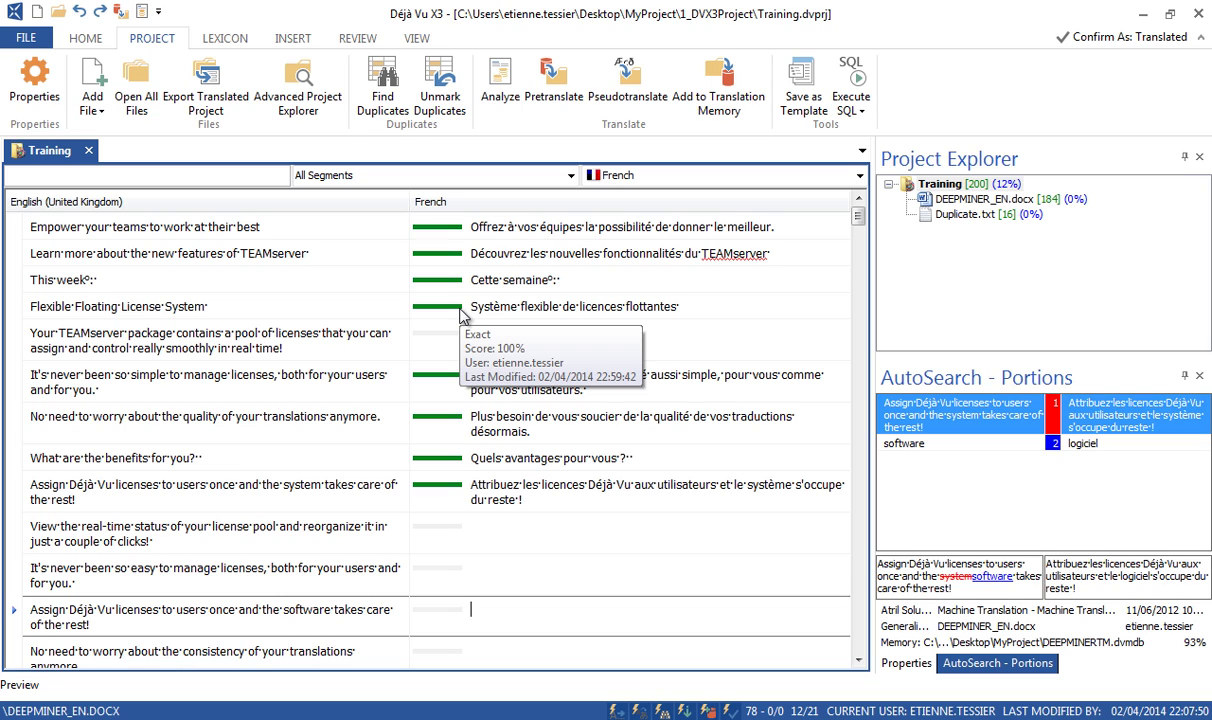
{"action": "left_click", "coordinate": [635, 279]}
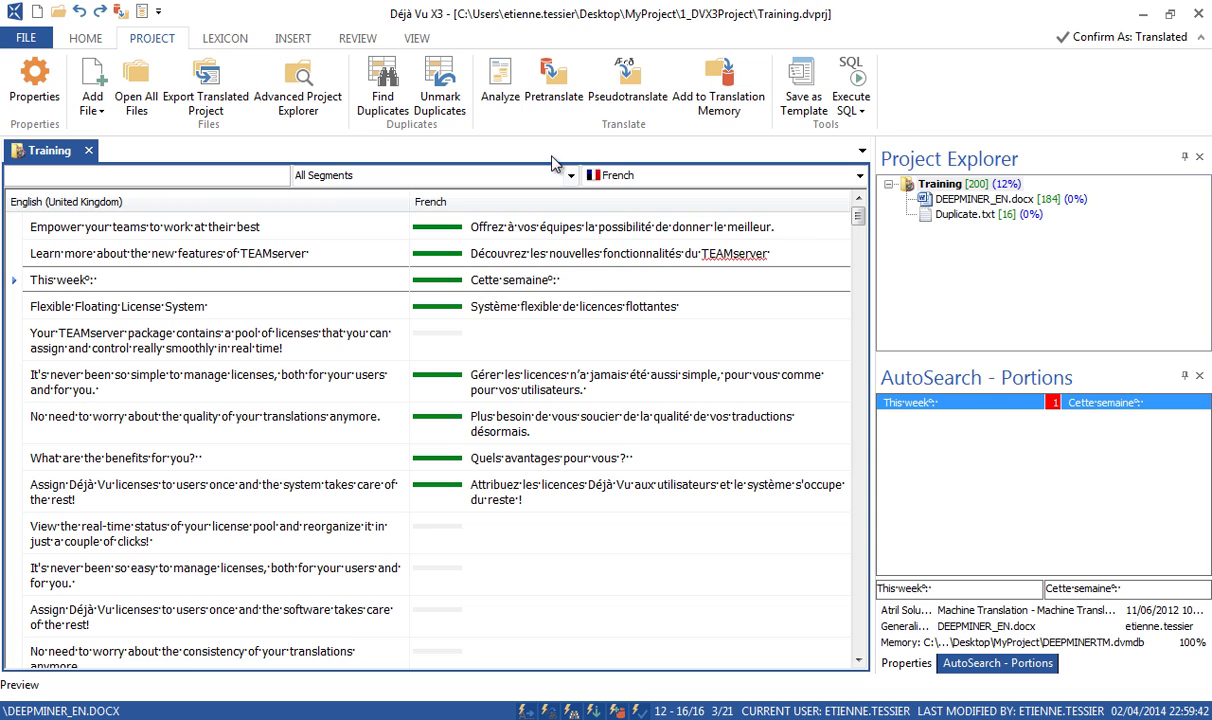
Step: Pretranslate all files into French without restricting to exact matches and check the match details of the "It's never been so easy" segment
{"action": "left_click", "coordinate": [556, 114]}
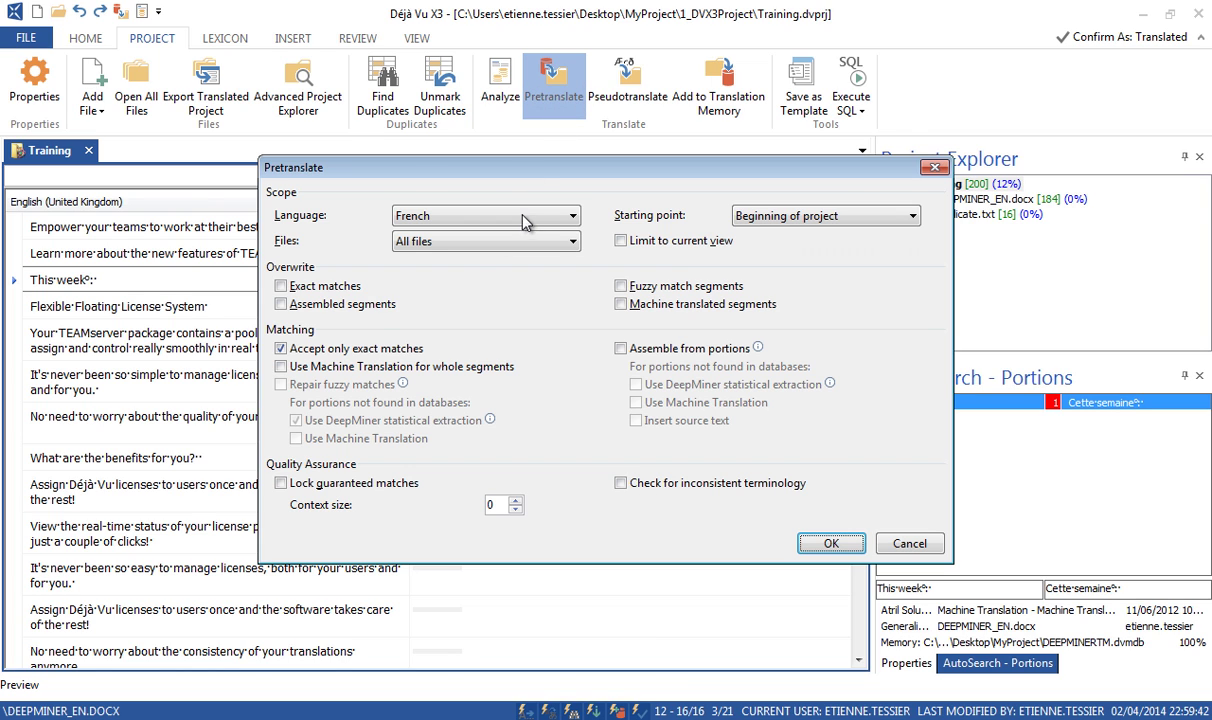
{"action": "left_click", "coordinate": [282, 349]}
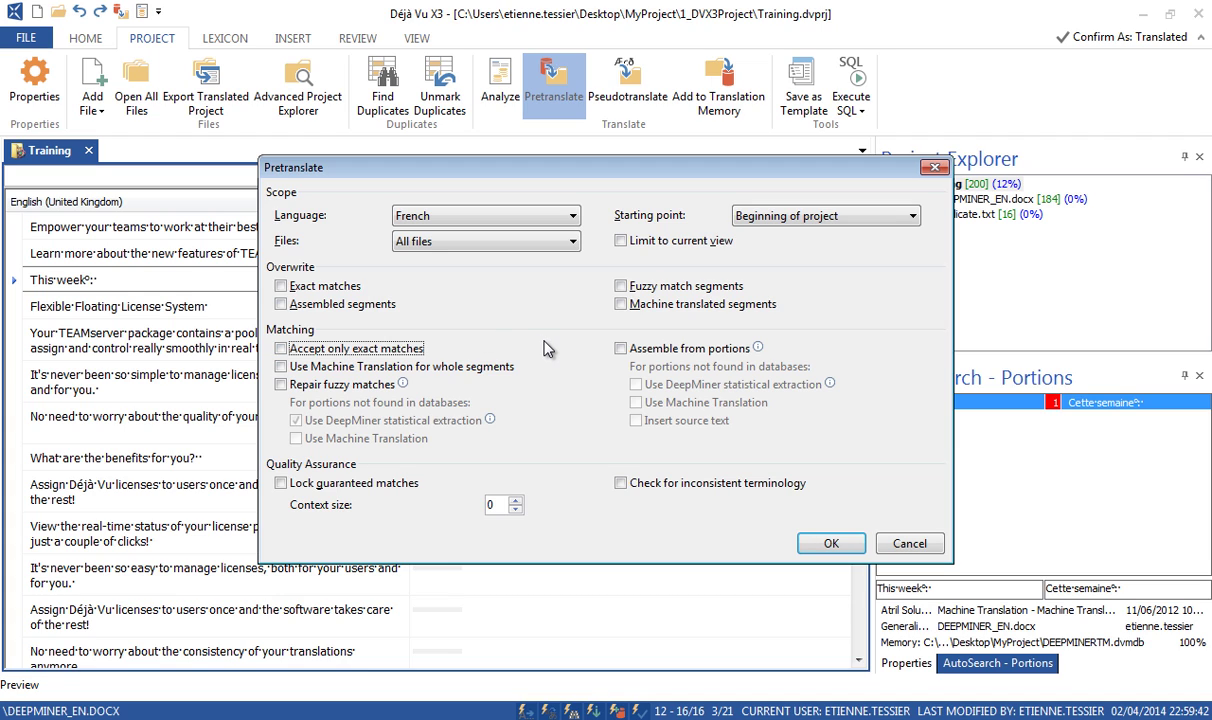
{"action": "left_click", "coordinate": [855, 547]}
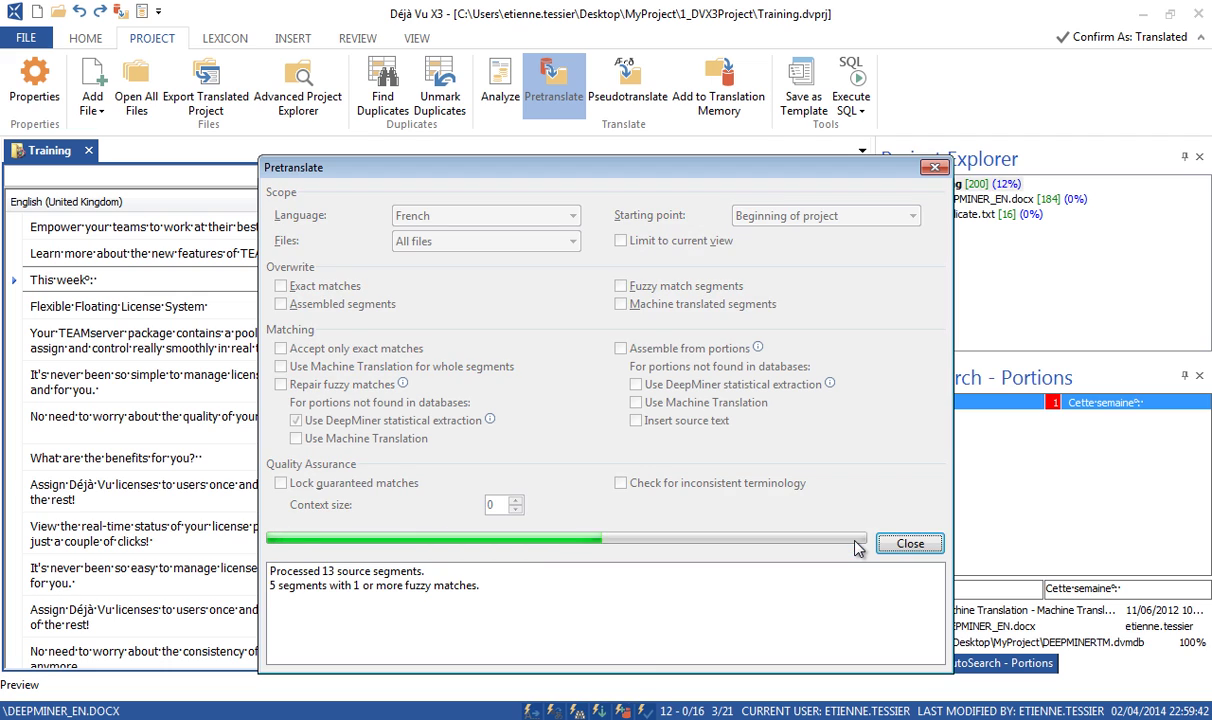
{"action": "left_click", "coordinate": [912, 543]}
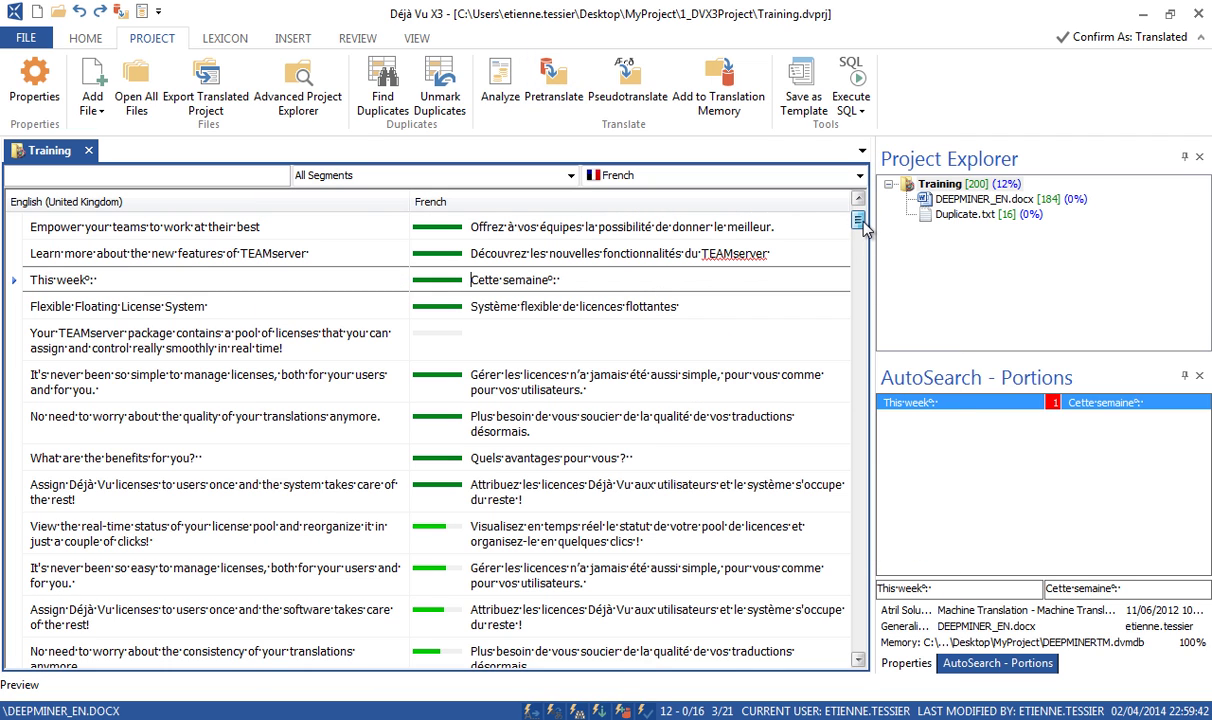
{"action": "left_click_drag", "start_coordinate": [859, 222], "coordinate": [864, 238]}
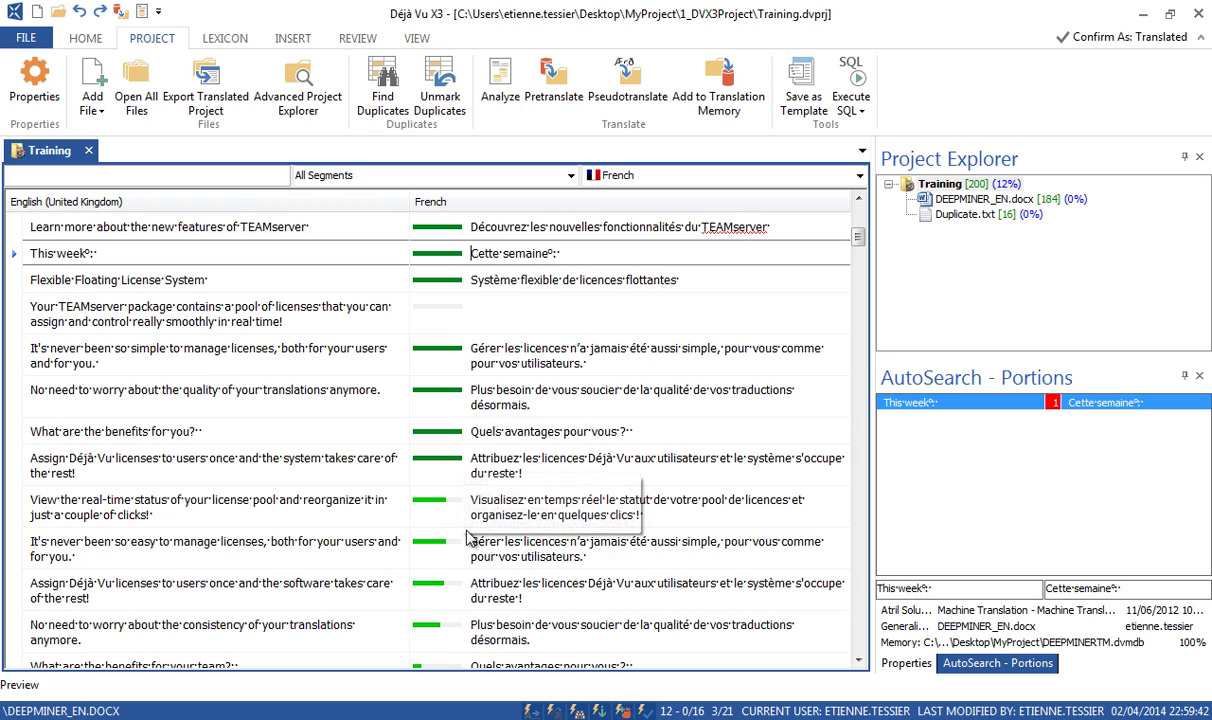
{"action": "mouse_move", "coordinate": [447, 550]}
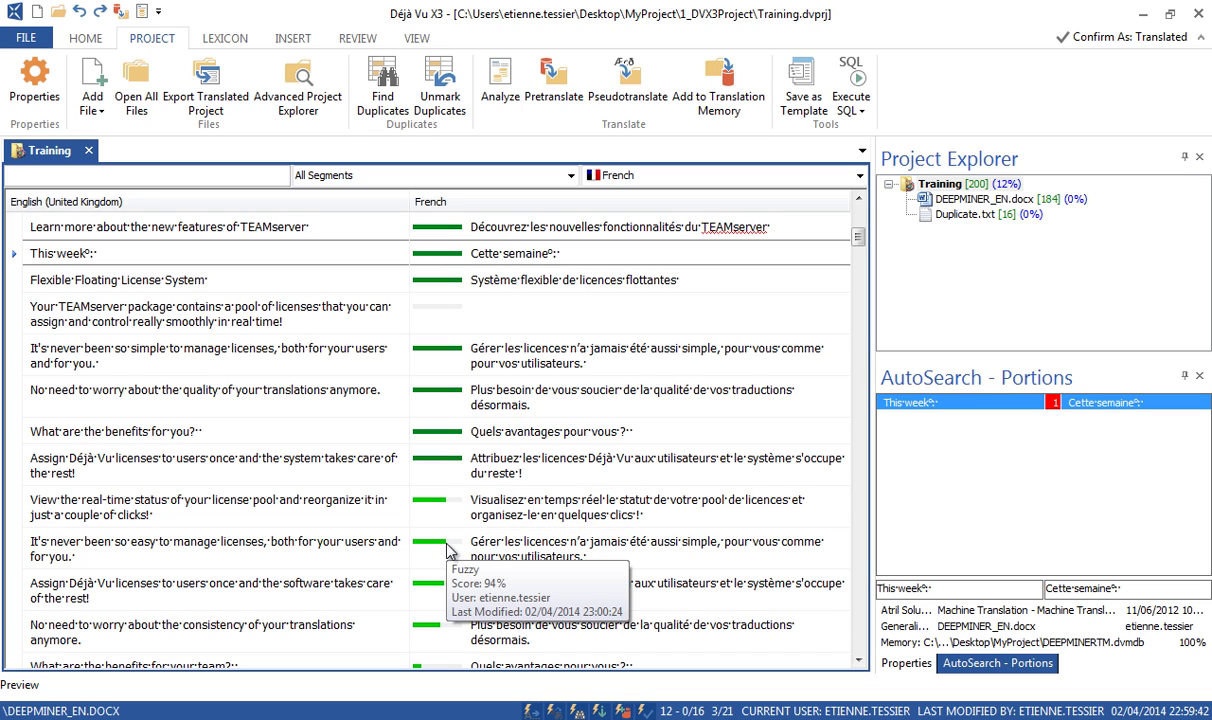
Step: Select the "It's never been so easy" segment and clear all fuzzy matches from the French translation
{"action": "left_click", "coordinate": [606, 398]}
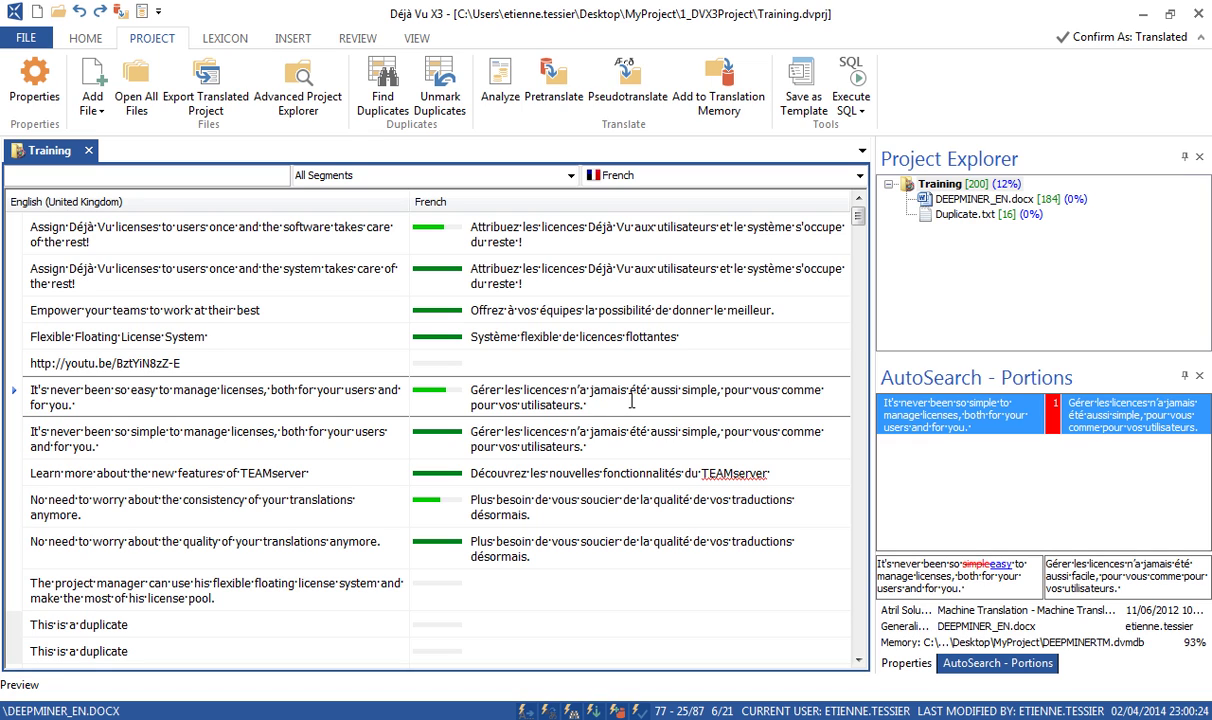
{"action": "right_click", "coordinate": [632, 404]}
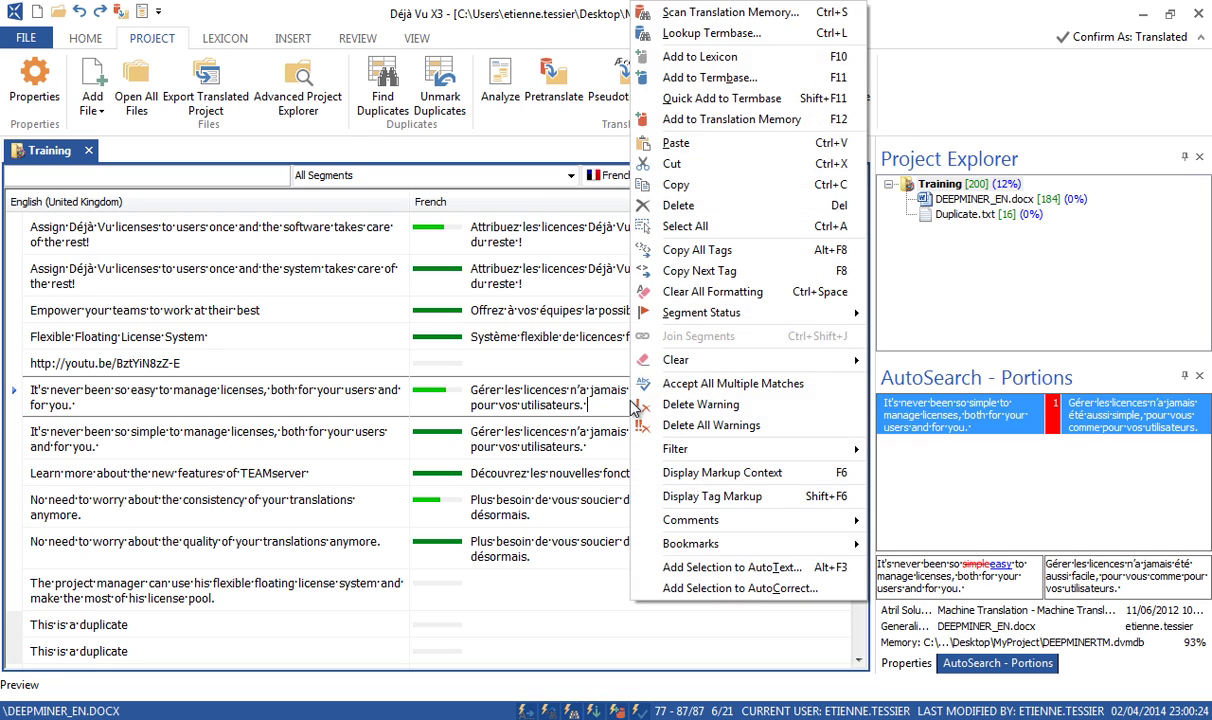
{"action": "mouse_move", "coordinate": [779, 362]}
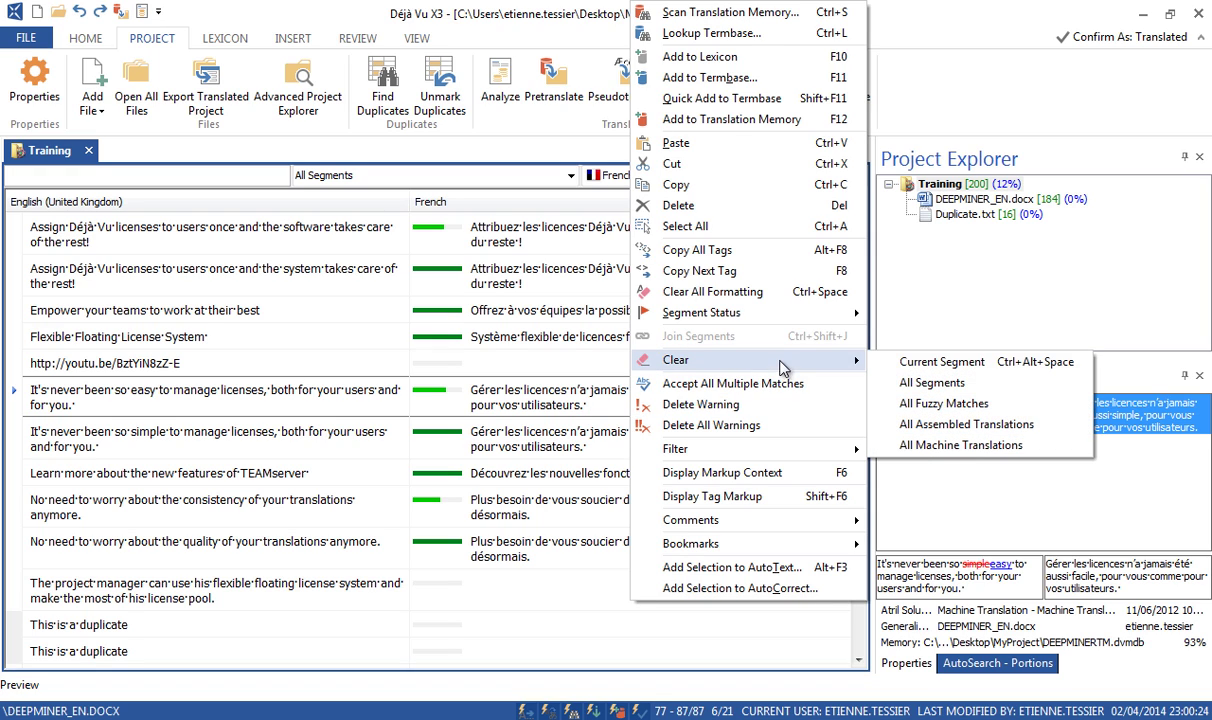
{"action": "left_click", "coordinate": [941, 404]}
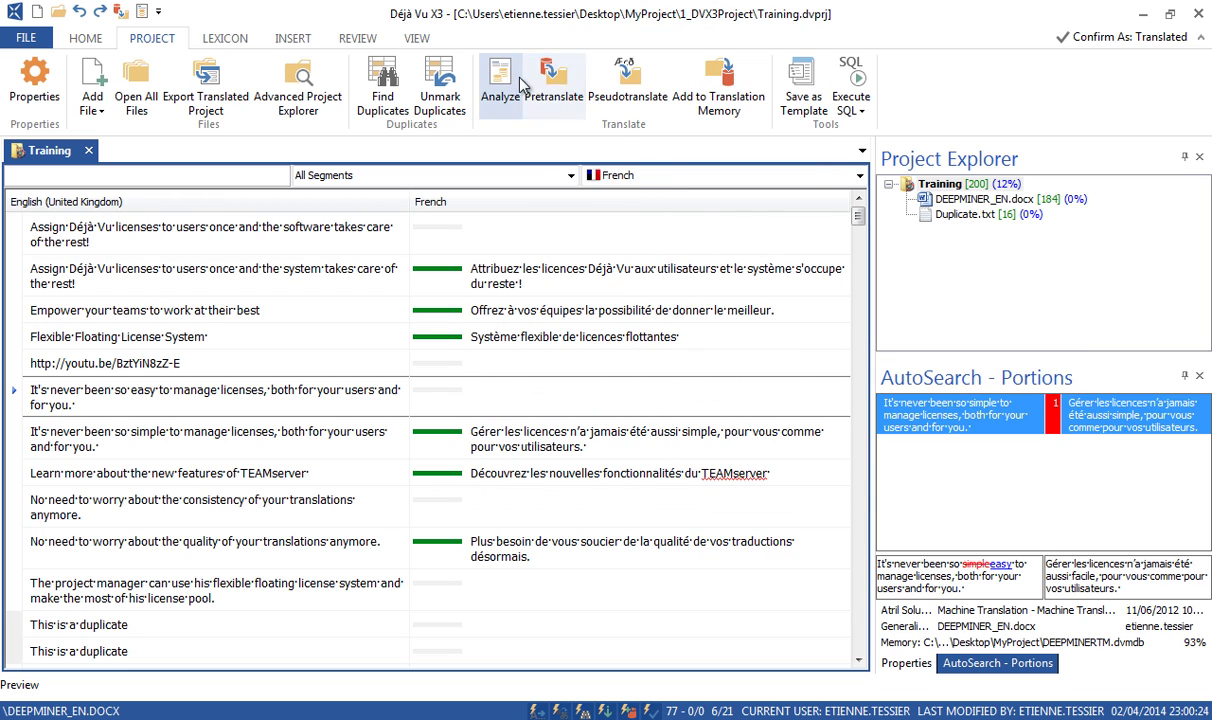
Step: Pretranslate all files into French with fuzzy match repair and DeepMiner statistical extraction enabled
{"action": "left_click", "coordinate": [561, 96]}
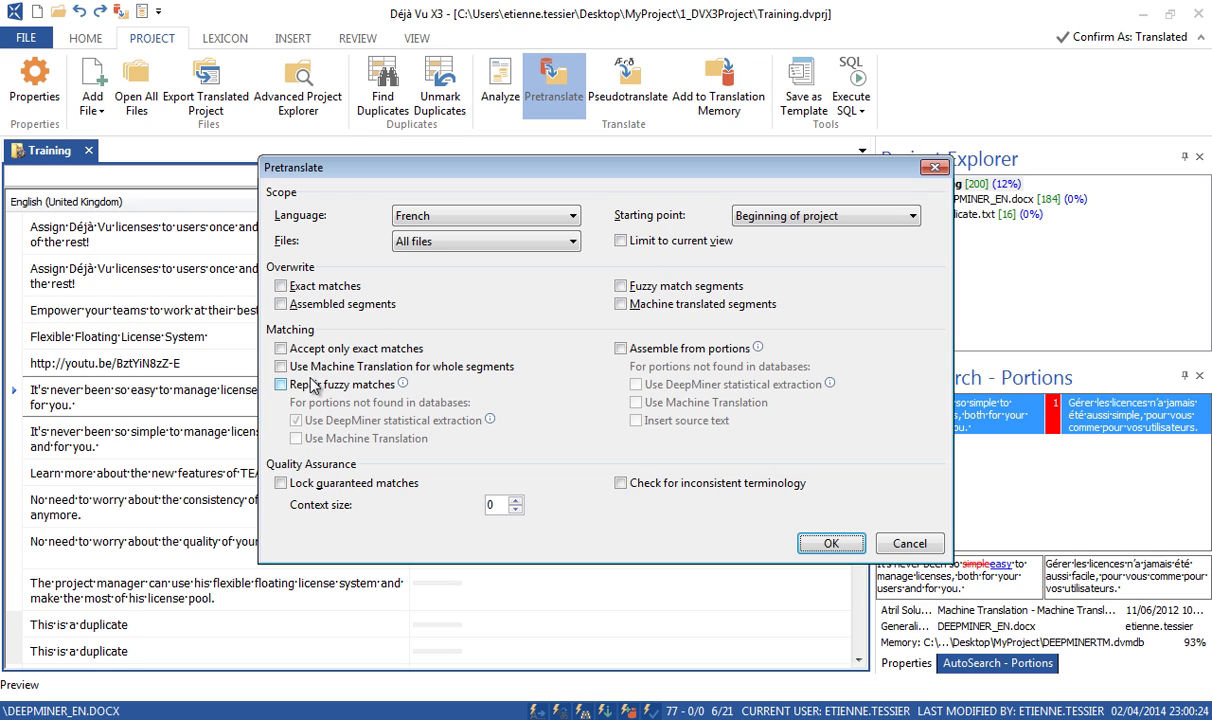
{"action": "mouse_move", "coordinate": [287, 390]}
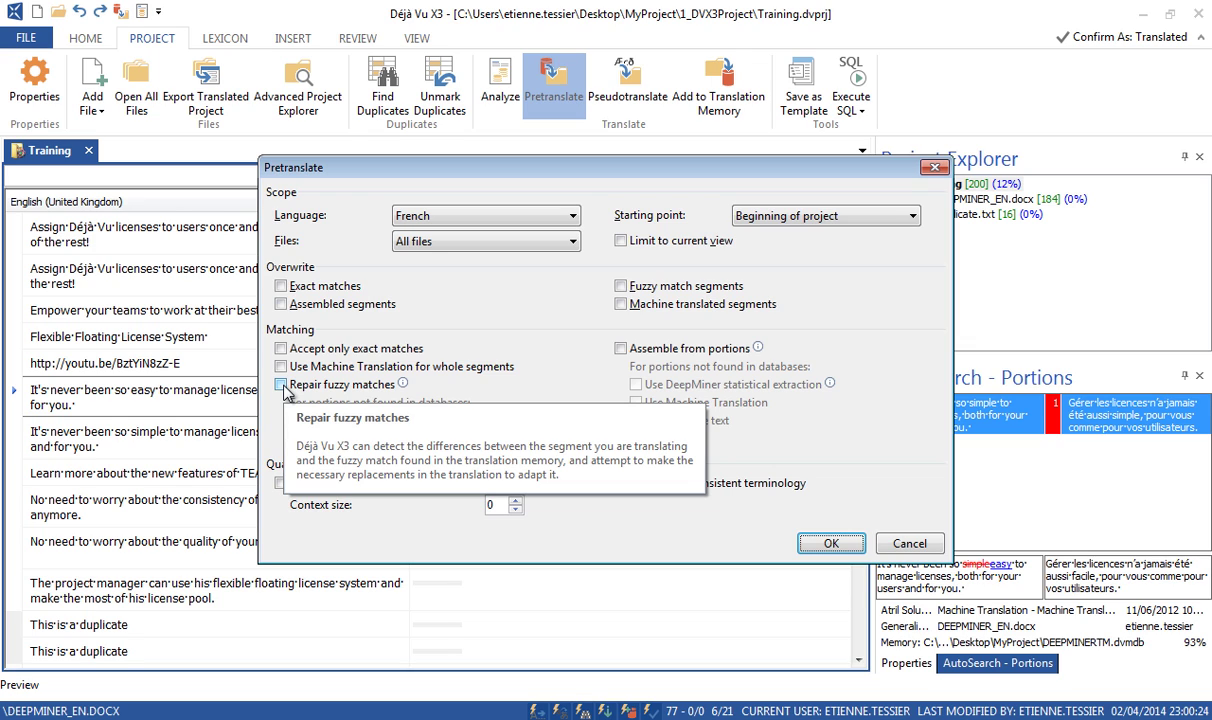
{"action": "mouse_move", "coordinate": [403, 388]}
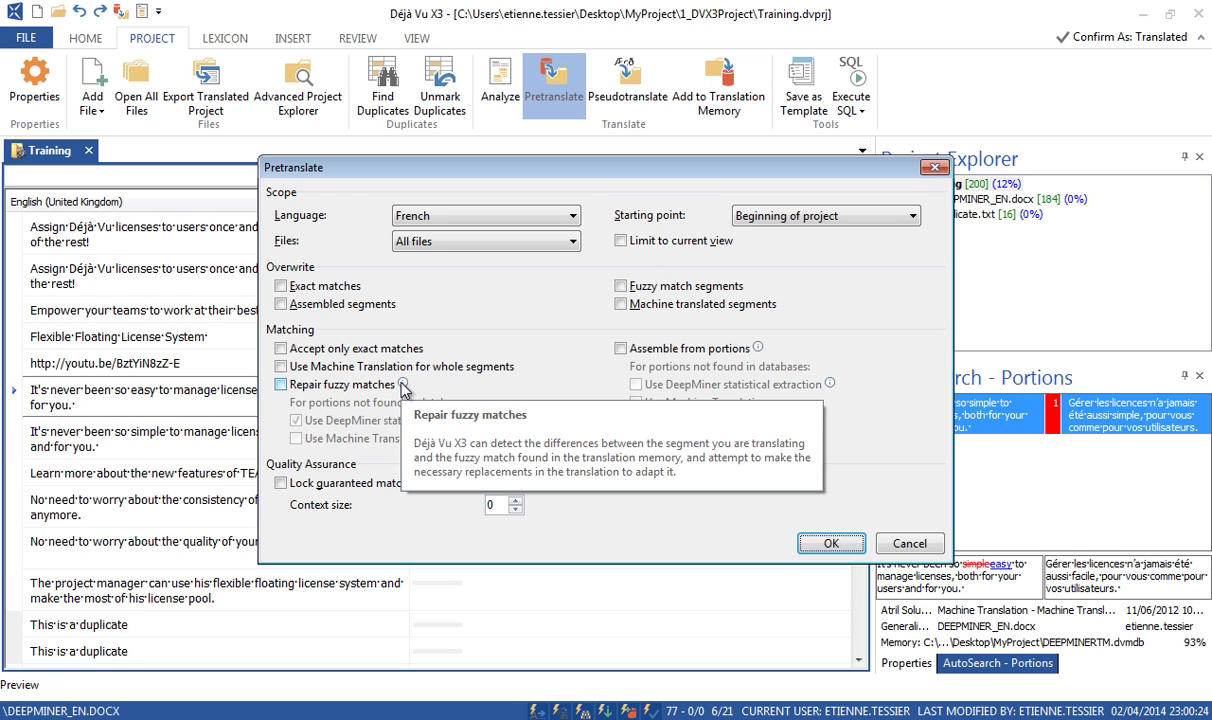
{"action": "left_click", "coordinate": [281, 385]}
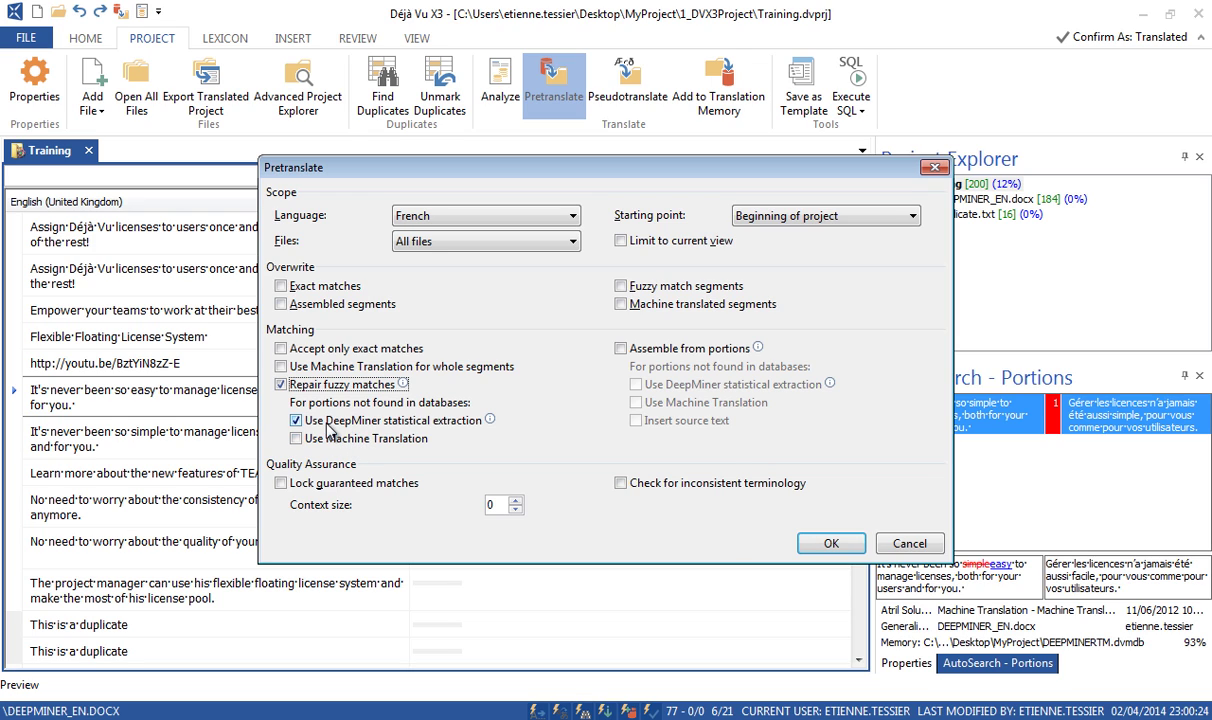
{"action": "mouse_move", "coordinate": [346, 423]}
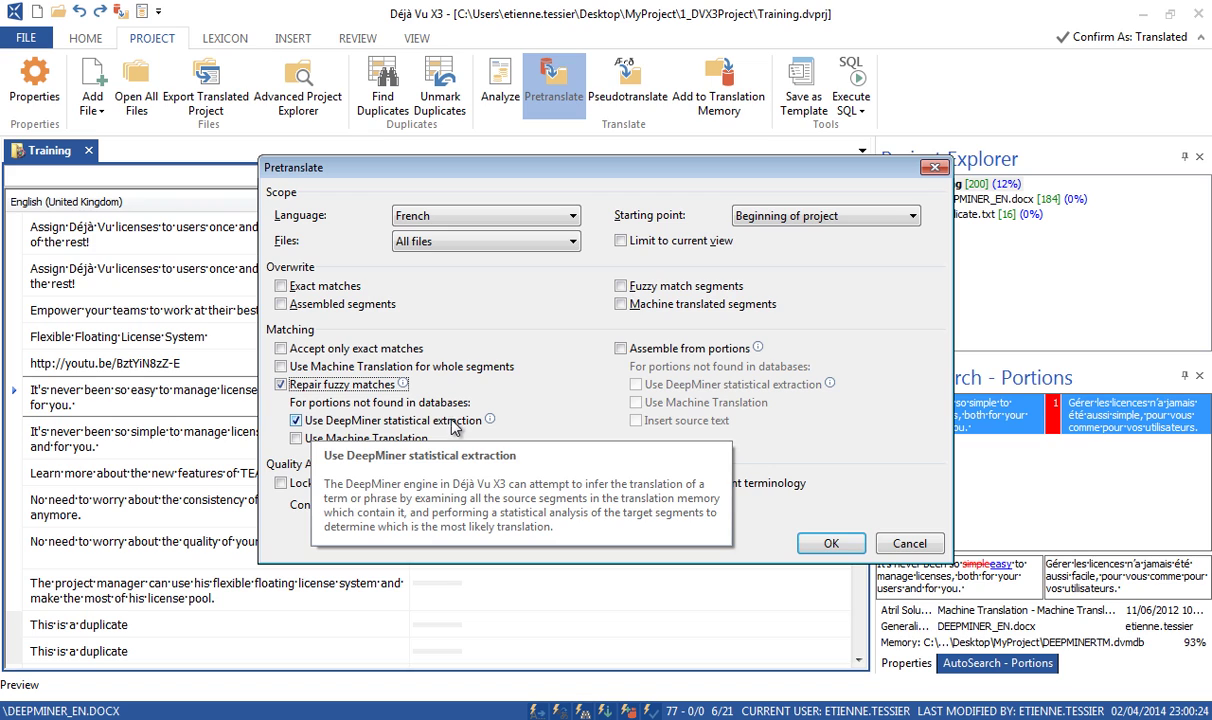
{"action": "left_click", "coordinate": [831, 544]}
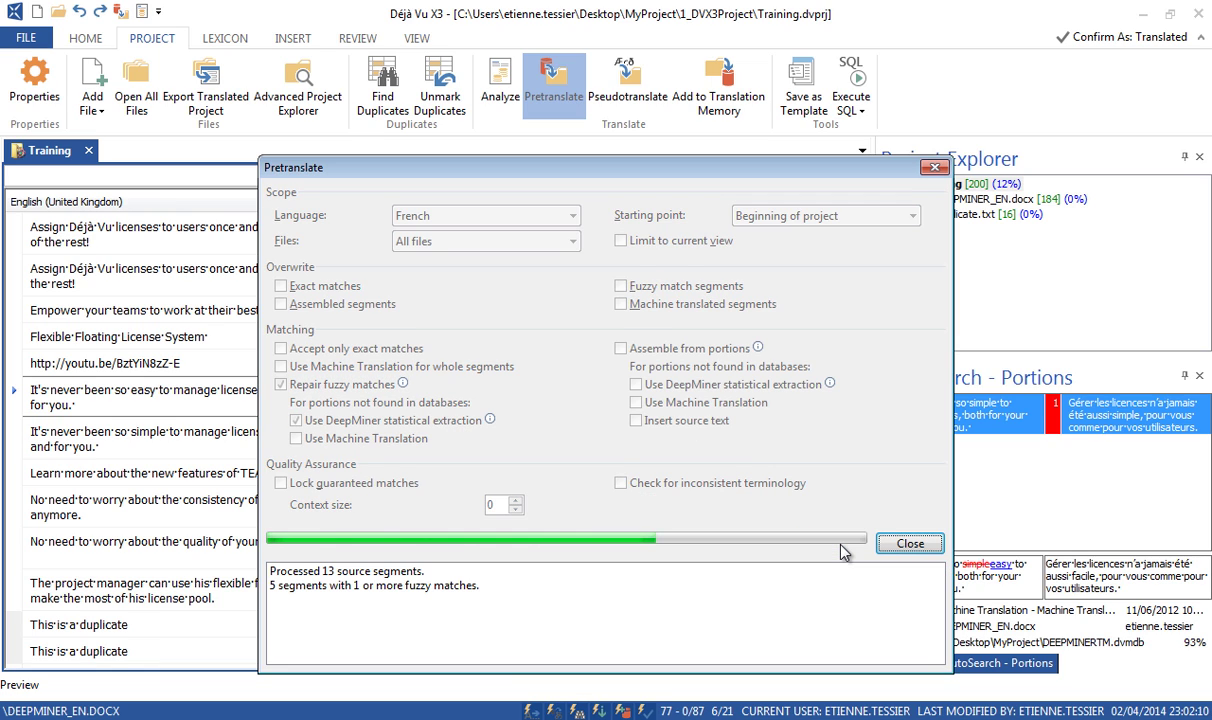
{"action": "left_click", "coordinate": [908, 545]}
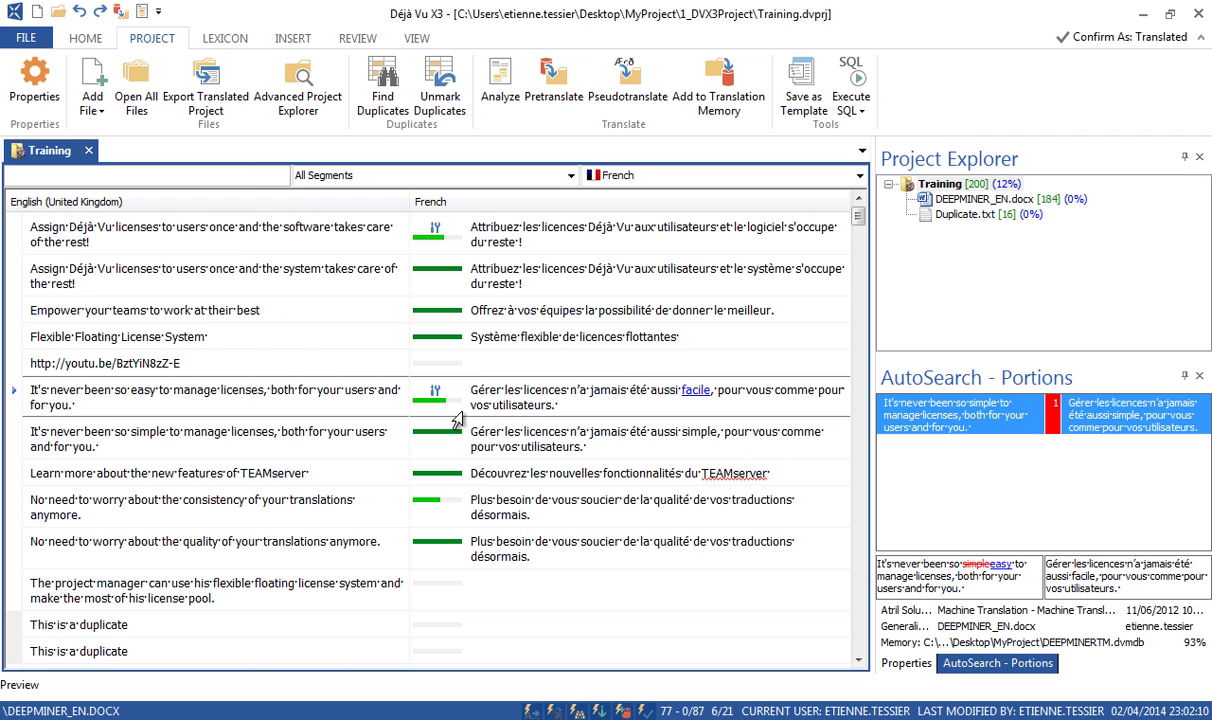
Step: Examine the match details of the repaired segments "It's never been so easy" and "Assign Déjà Vu licenses" with "software"
{"action": "mouse_move", "coordinate": [445, 405]}
{"action": "mouse_move", "coordinate": [440, 400]}
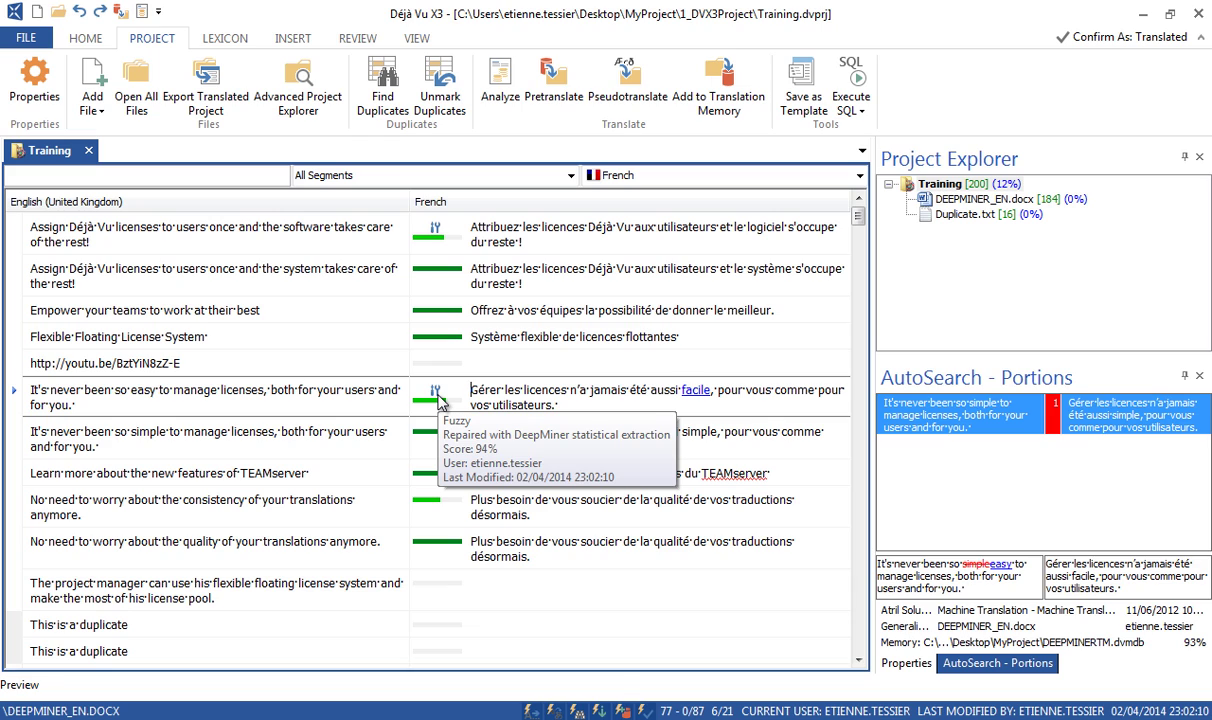
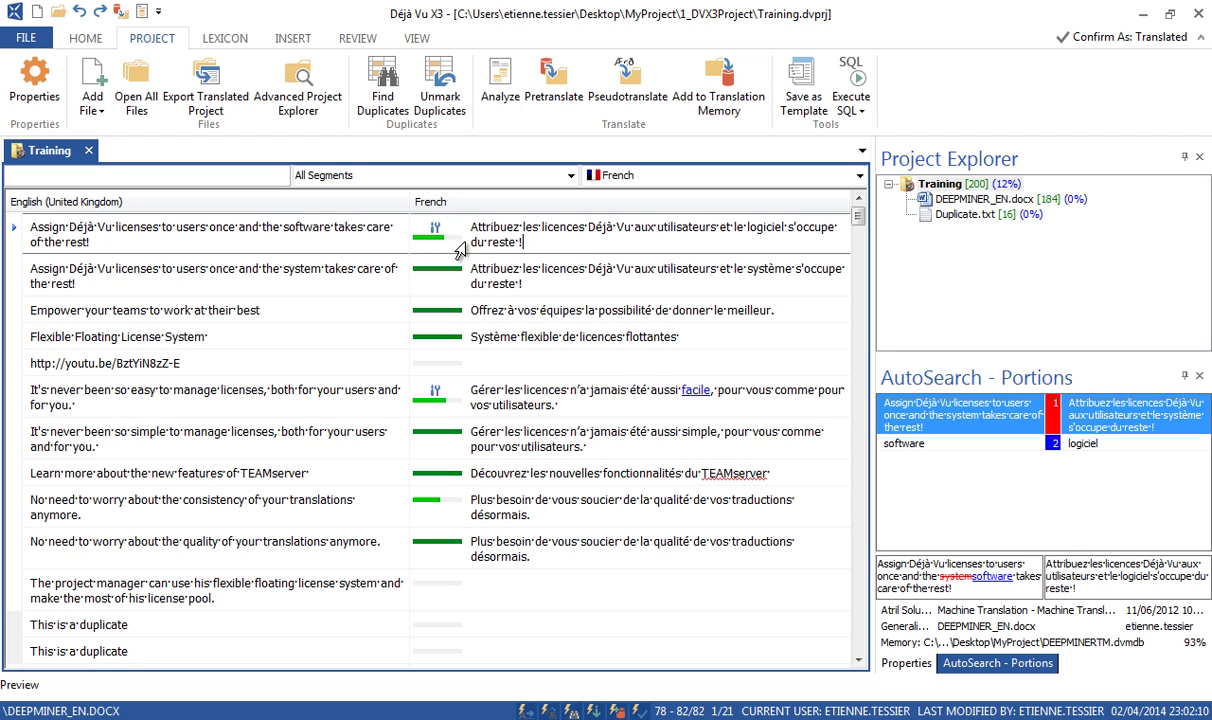
{"action": "mouse_move", "coordinate": [455, 243]}
Step: Try switching the exact-match and fuzzy-repair options of the pretranslation and cancel without running it
{"action": "left_click", "coordinate": [550, 80]}
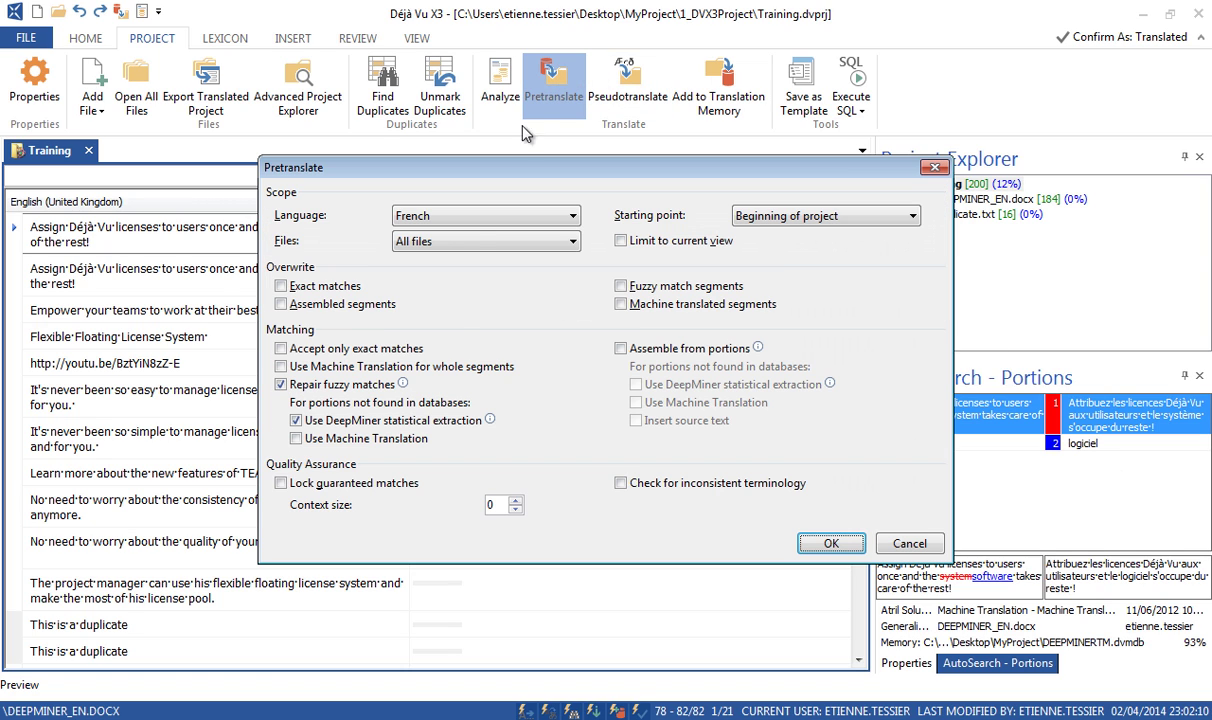
{"action": "left_click", "coordinate": [282, 386]}
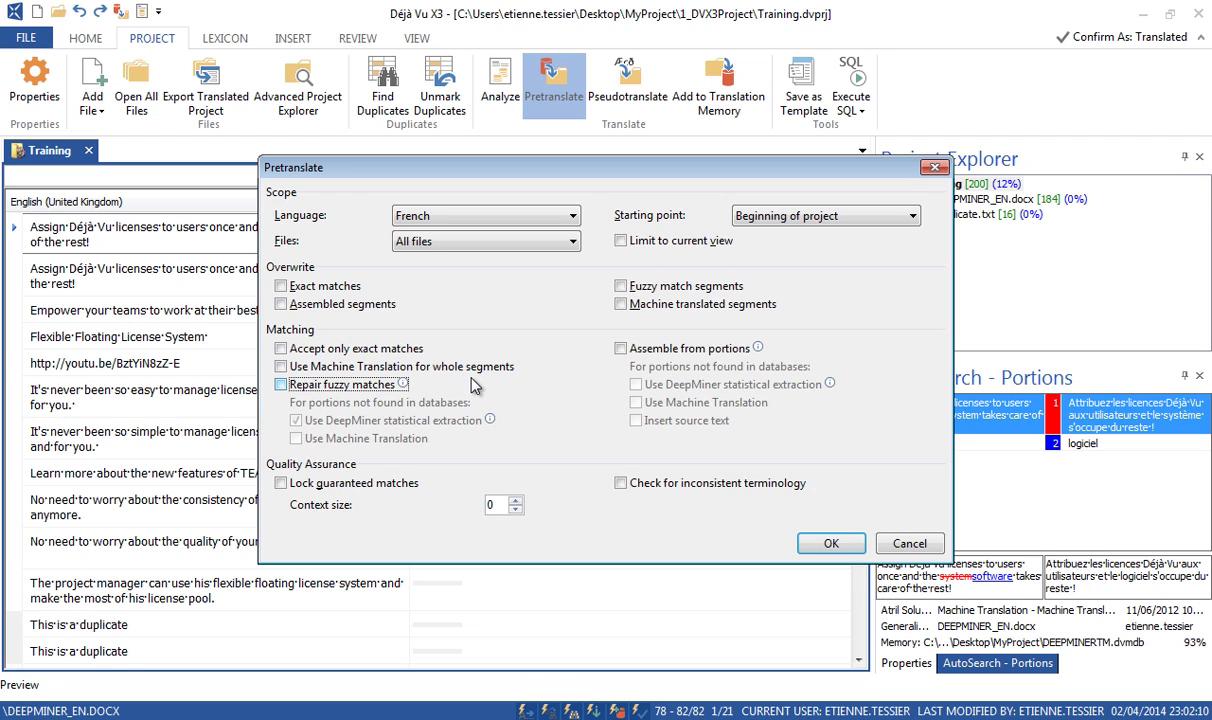
{"action": "left_click", "coordinate": [292, 350]}
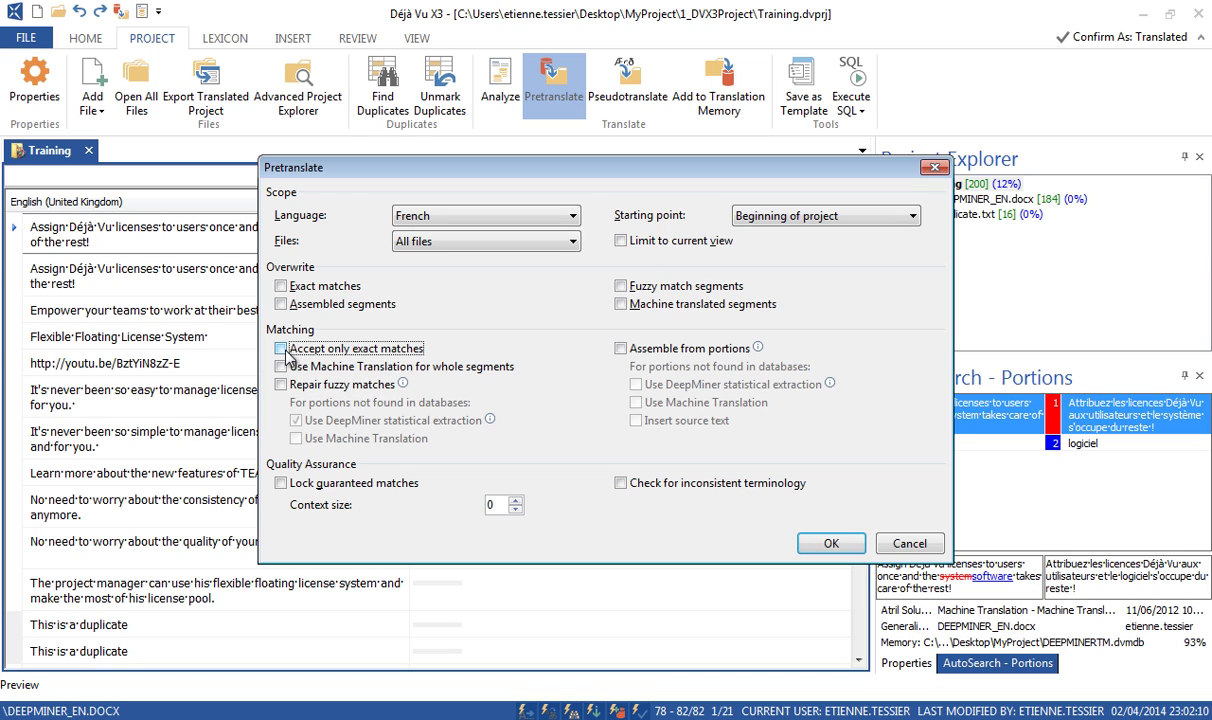
{"action": "left_click", "coordinate": [281, 349]}
{"action": "left_click", "coordinate": [287, 387]}
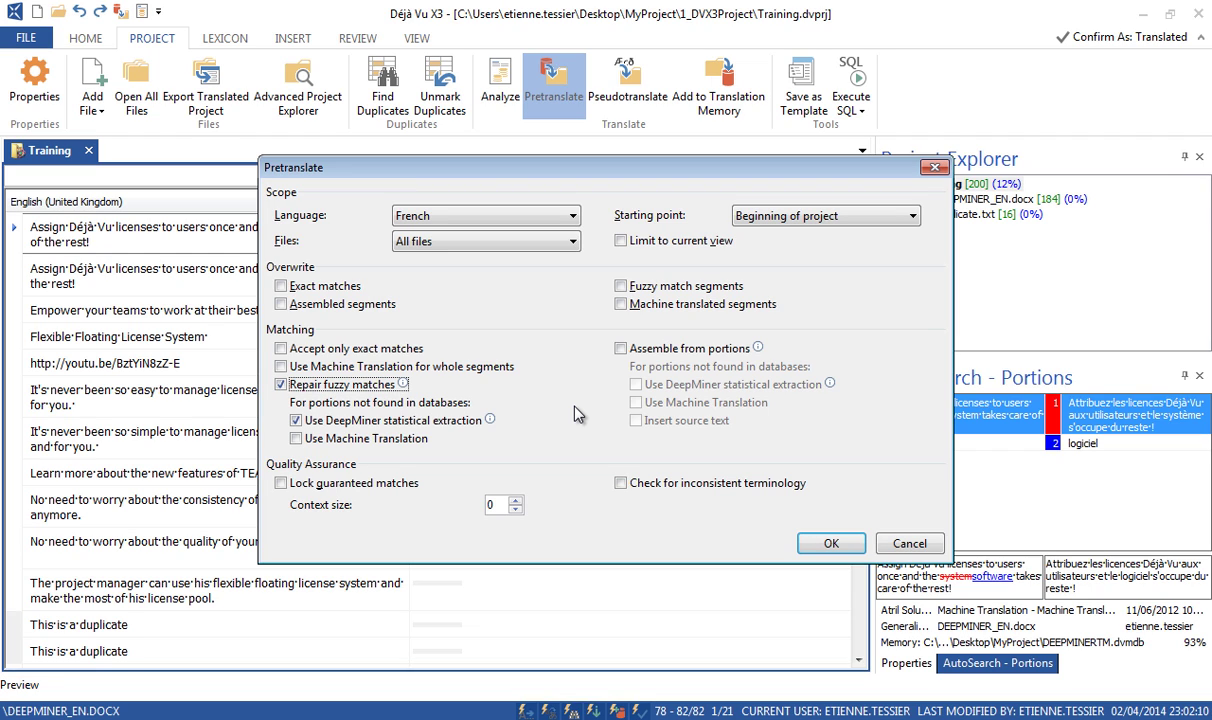
{"action": "left_click", "coordinate": [648, 487]}
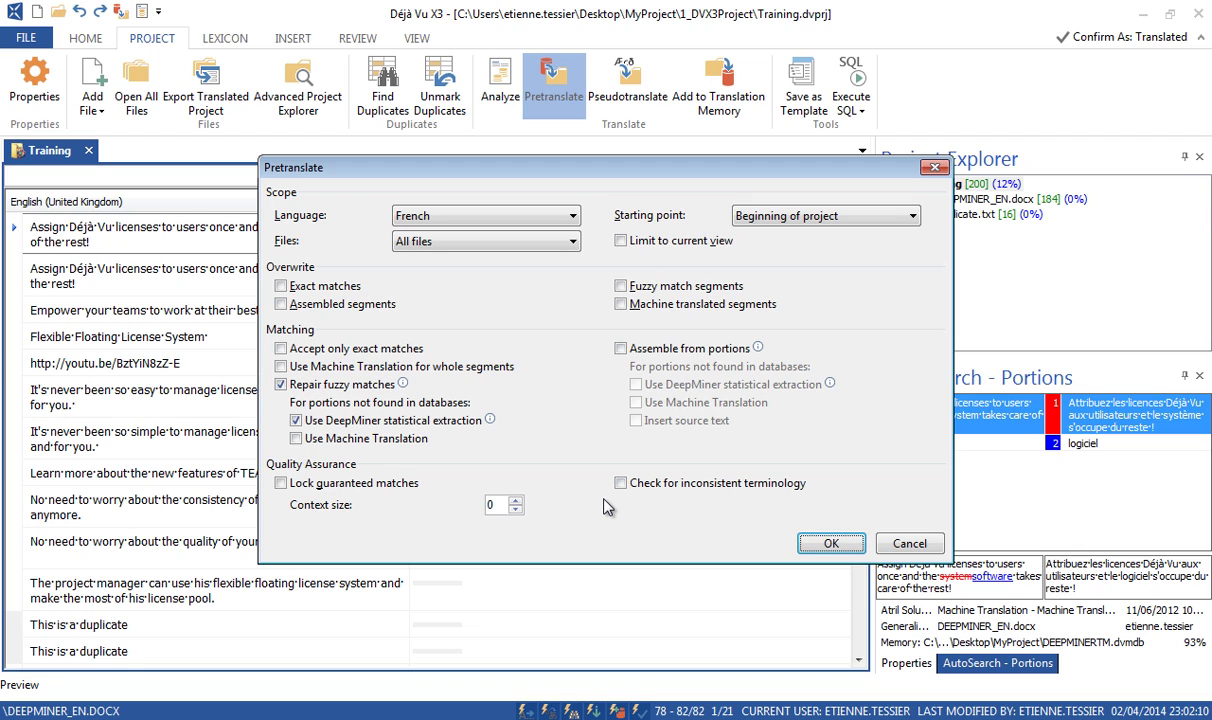
{"action": "left_click", "coordinate": [905, 543]}
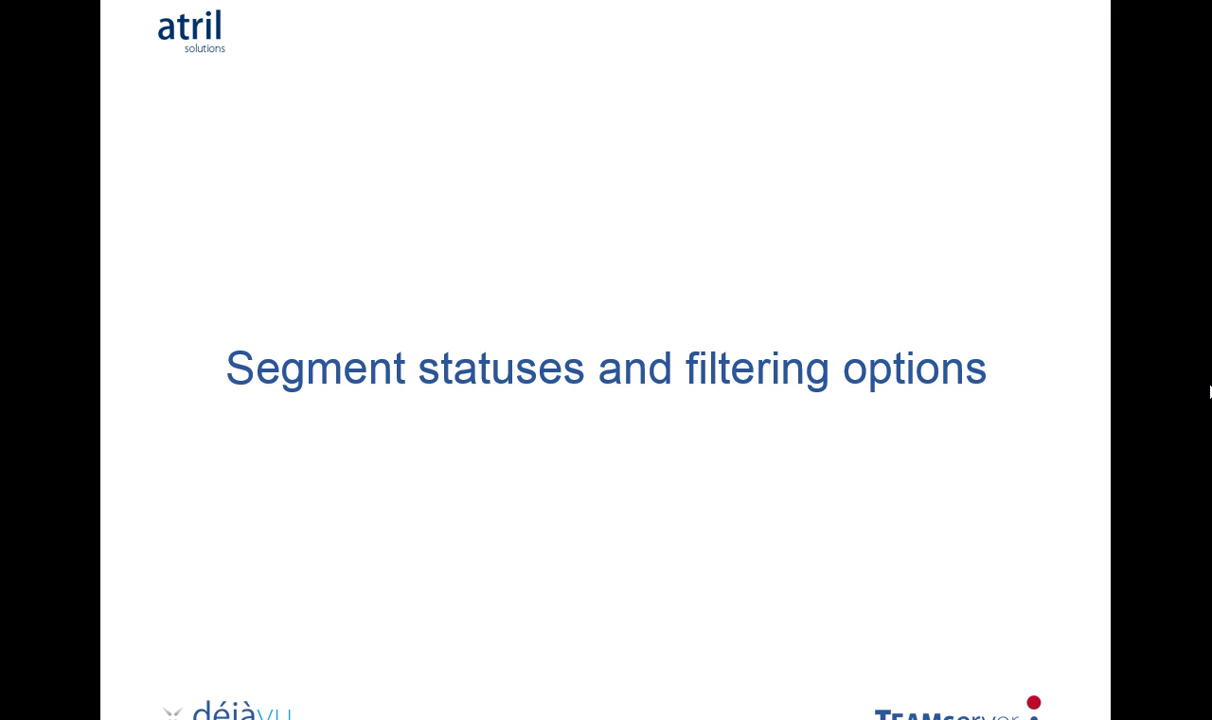
Step: Switch back to Déjà Vu X3 and examine the status details of exact, repaired fuzzy and plain fuzzy segments
{"action": "key", "text": "alt+Tab"}
{"action": "key", "text": "alt+Tab"}
{"action": "key", "text": "alt+Tab"}
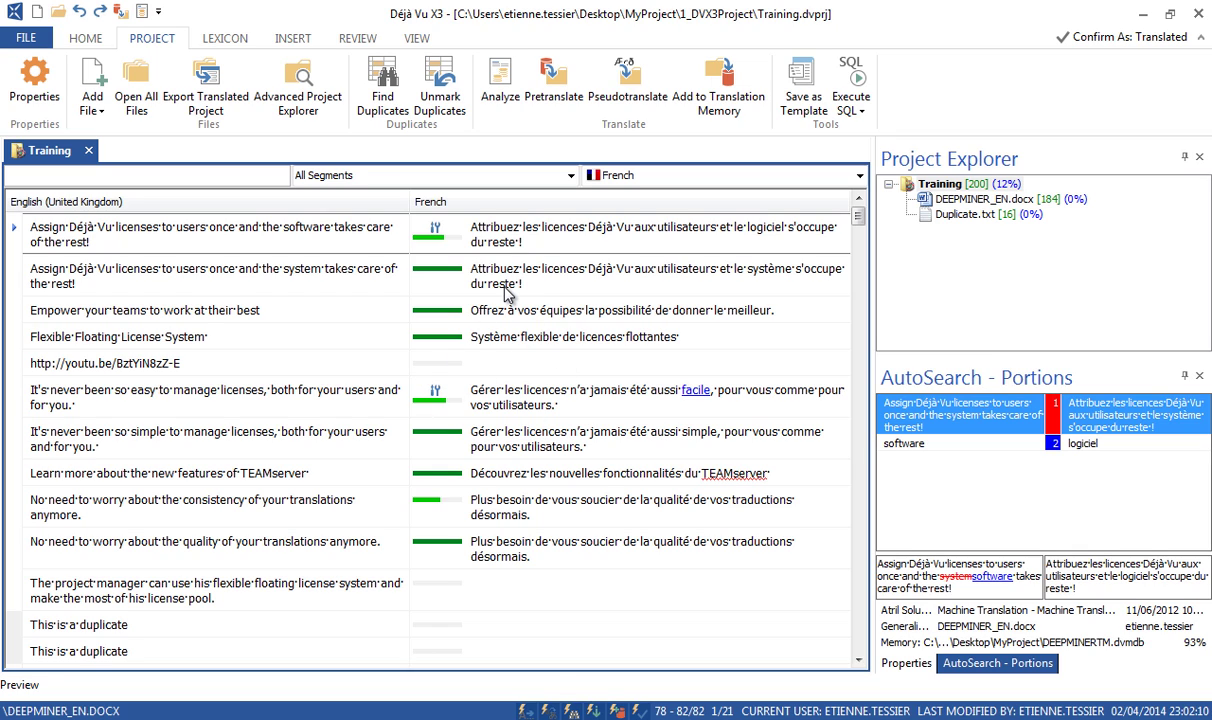
{"action": "mouse_move", "coordinate": [457, 279]}
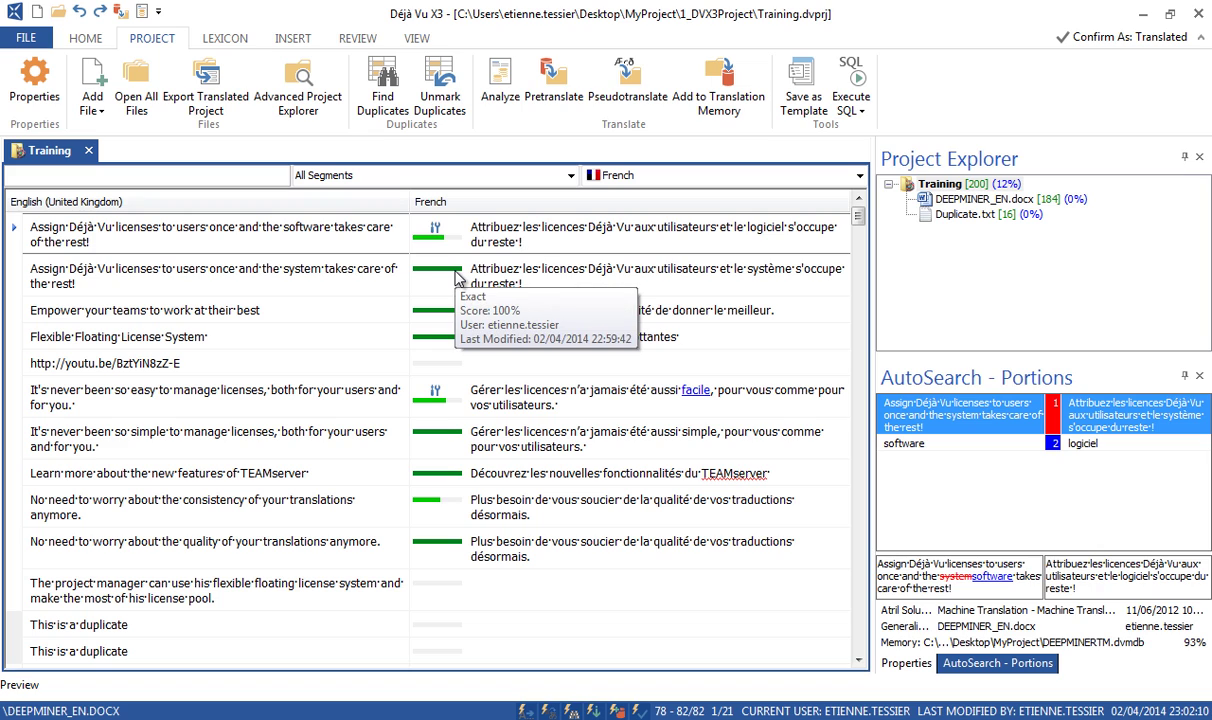
{"action": "mouse_move", "coordinate": [441, 243]}
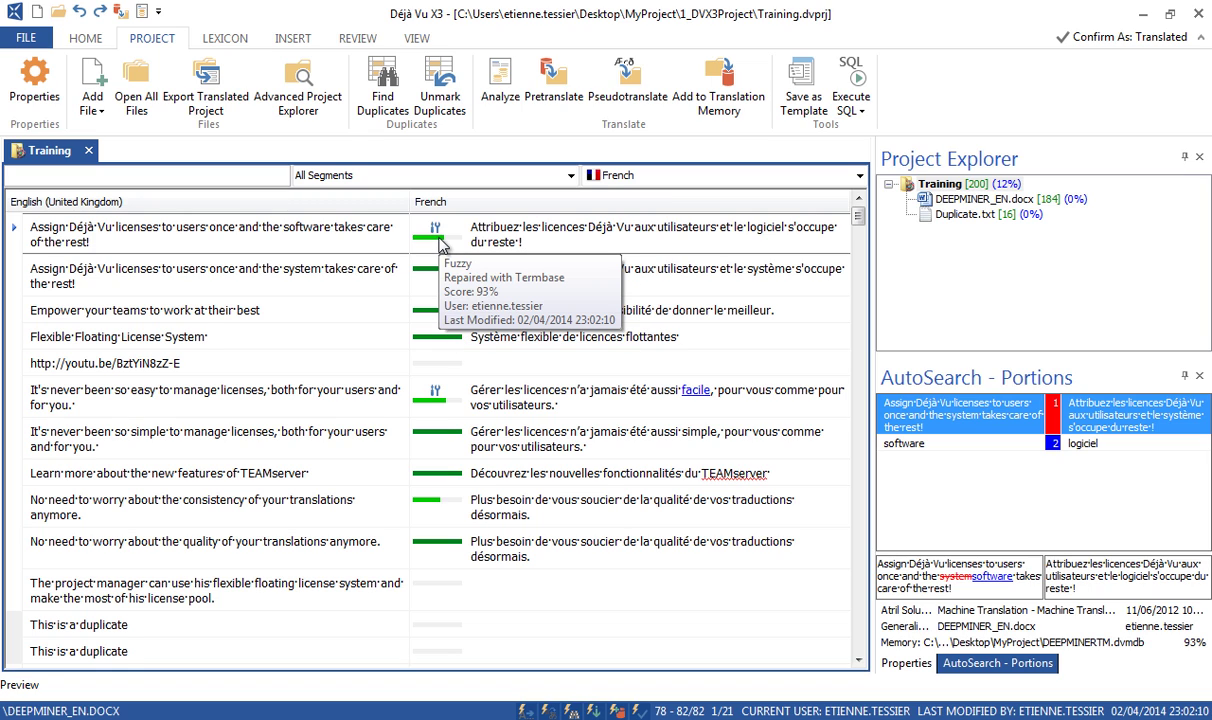
{"action": "mouse_move", "coordinate": [456, 505]}
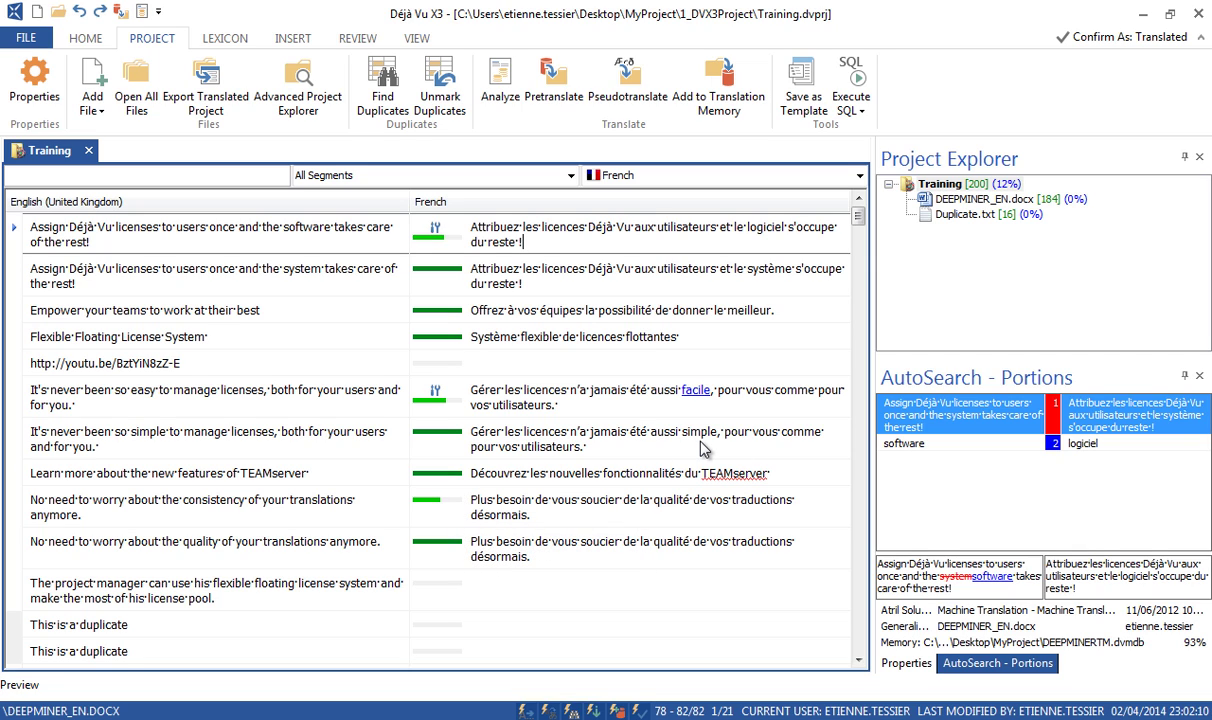
Step: Filter the project grid by Fuzzy Match Segments and by Repaired Fuzzy Match Segments
{"action": "left_click", "coordinate": [569, 186]}
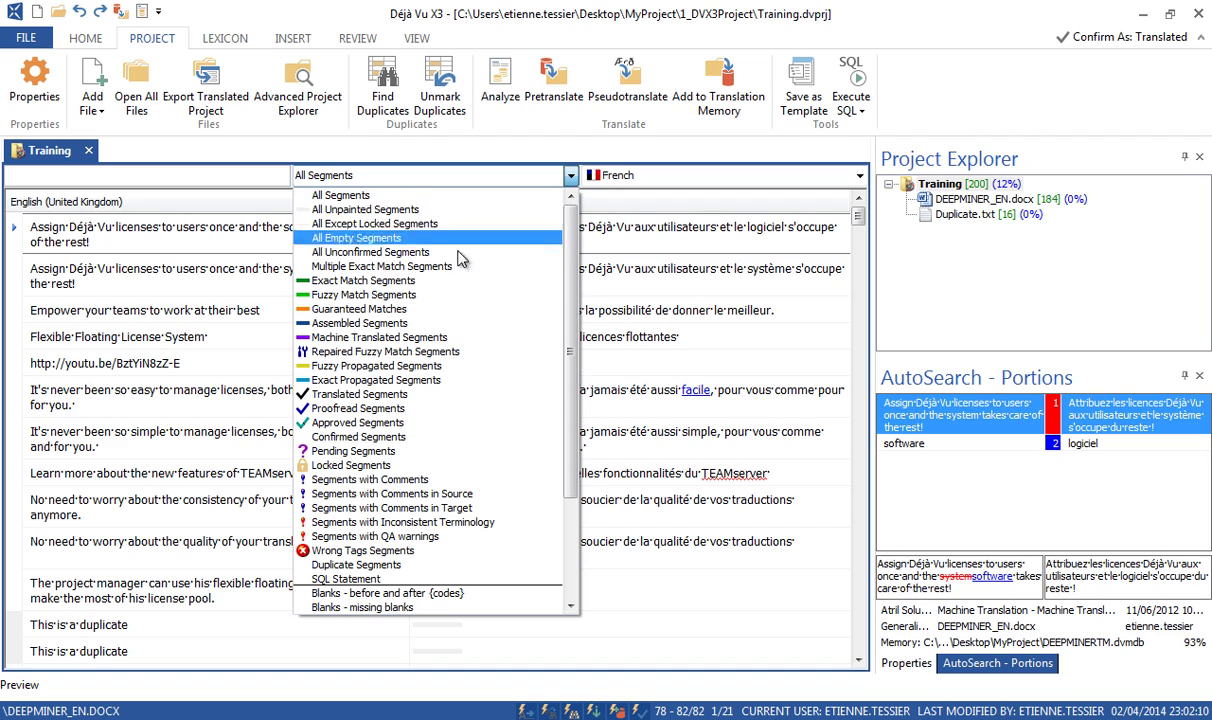
{"action": "left_click", "coordinate": [432, 302]}
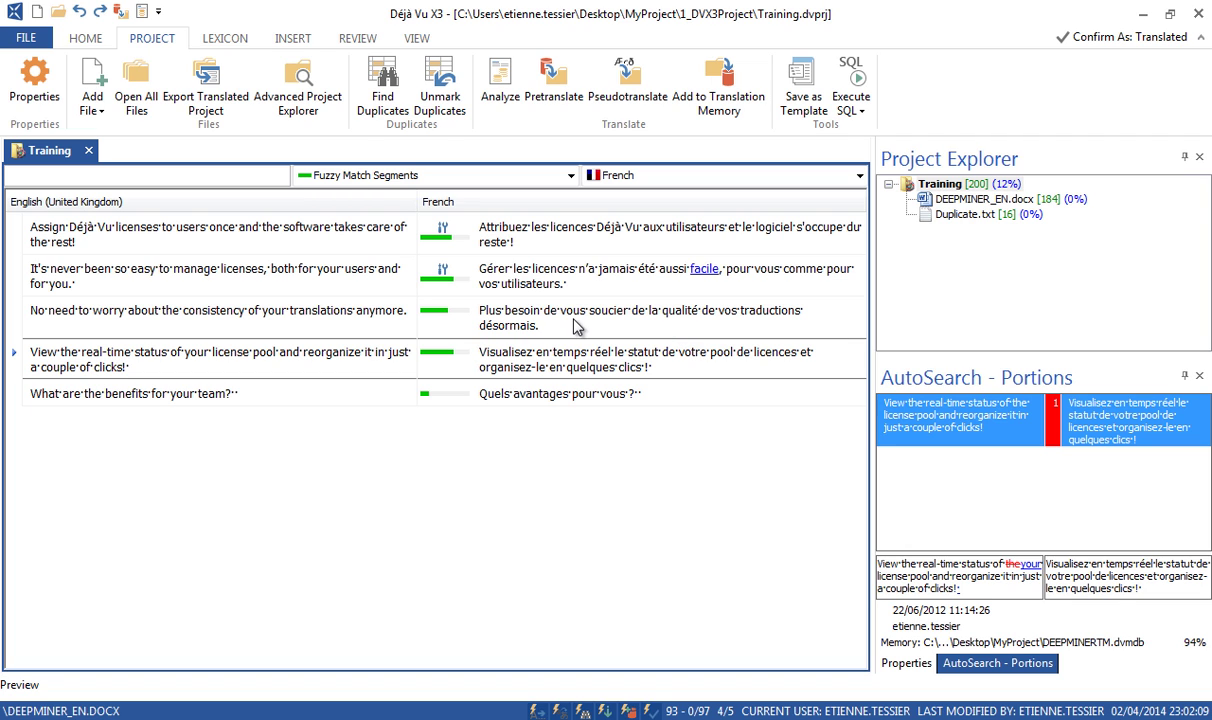
{"action": "left_click", "coordinate": [571, 175]}
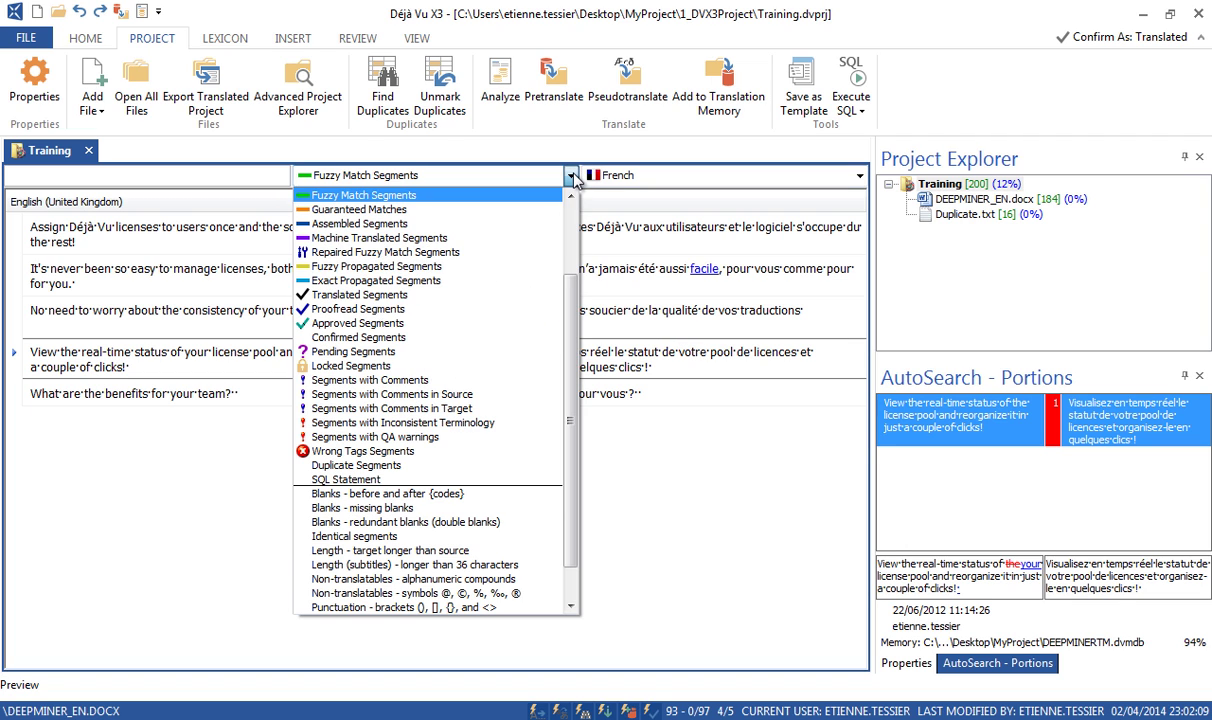
{"action": "left_click", "coordinate": [378, 252]}
{"action": "left_click", "coordinate": [595, 237]}
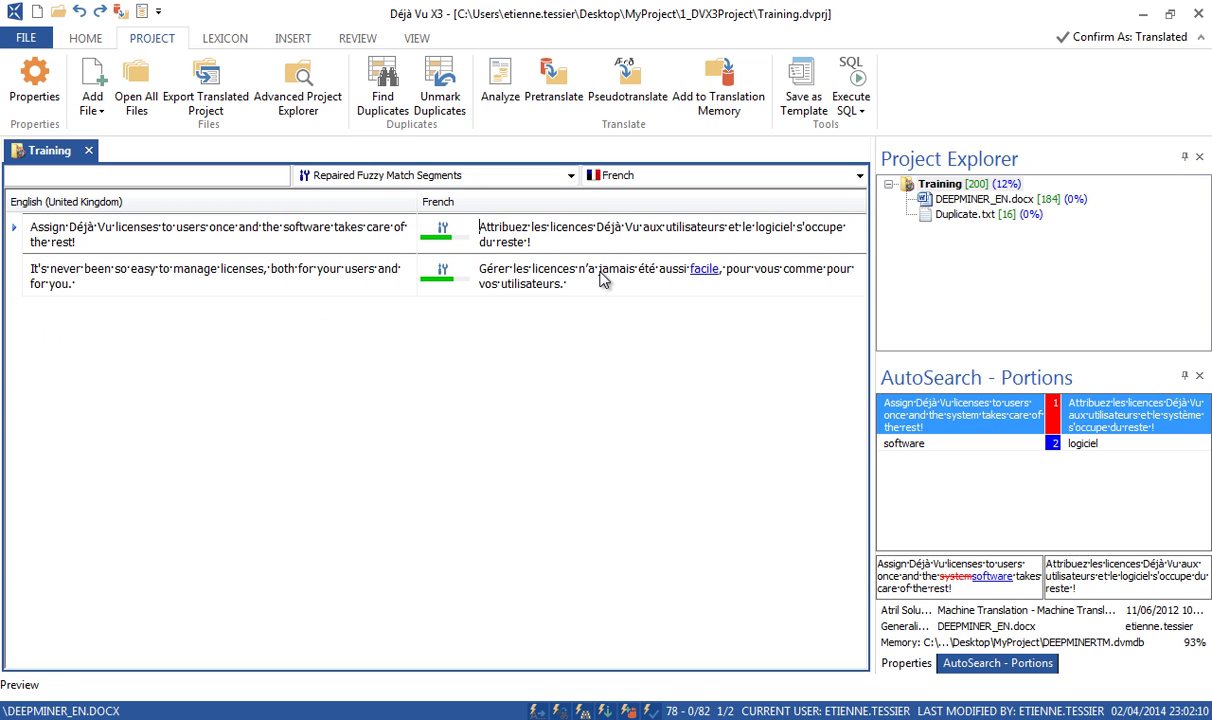
Step: Show all segments and confirm the repaired "Assign Déjà Vu licenses" segment with "software" as Translated
{"action": "left_click", "coordinate": [571, 175]}
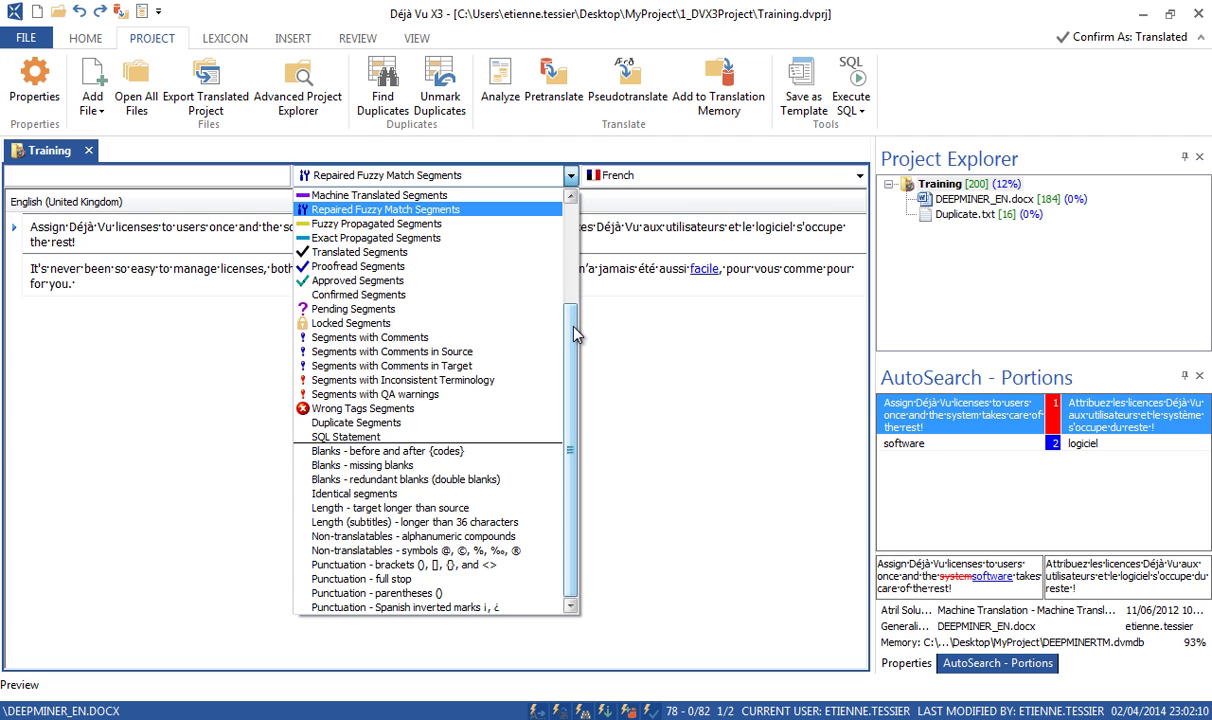
{"action": "left_click_drag", "start_coordinate": [575, 335], "coordinate": [577, 229]}
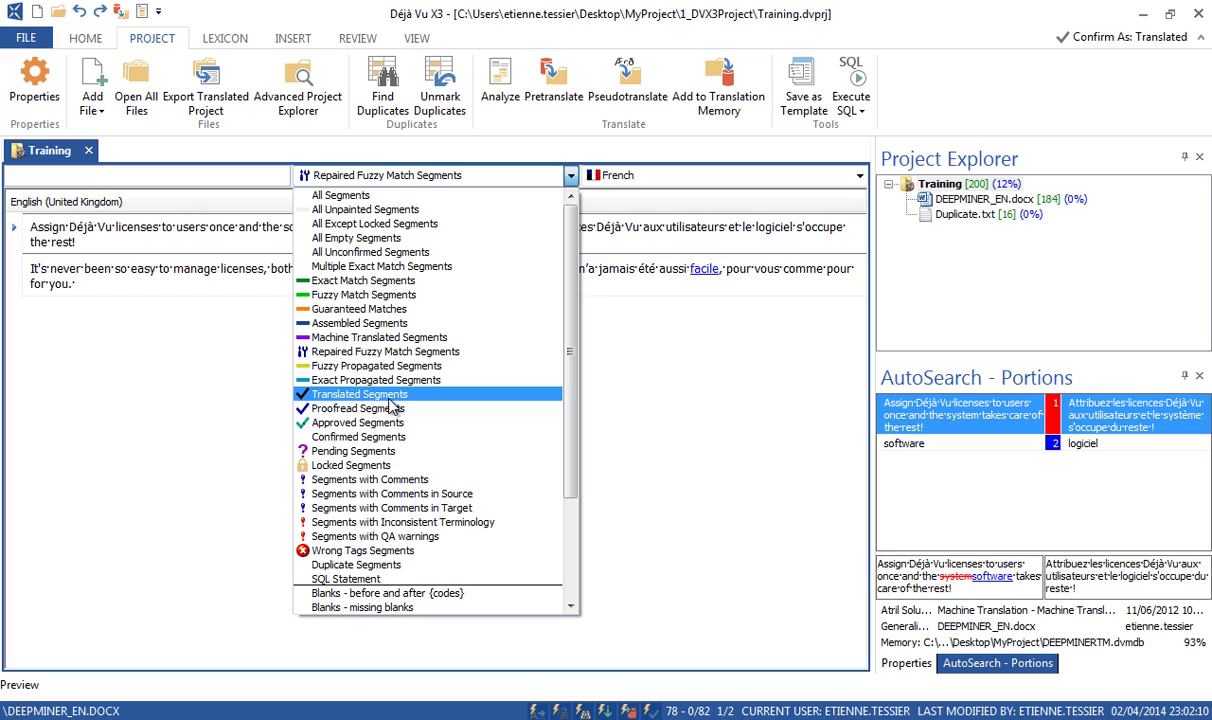
{"action": "left_click", "coordinate": [467, 197]}
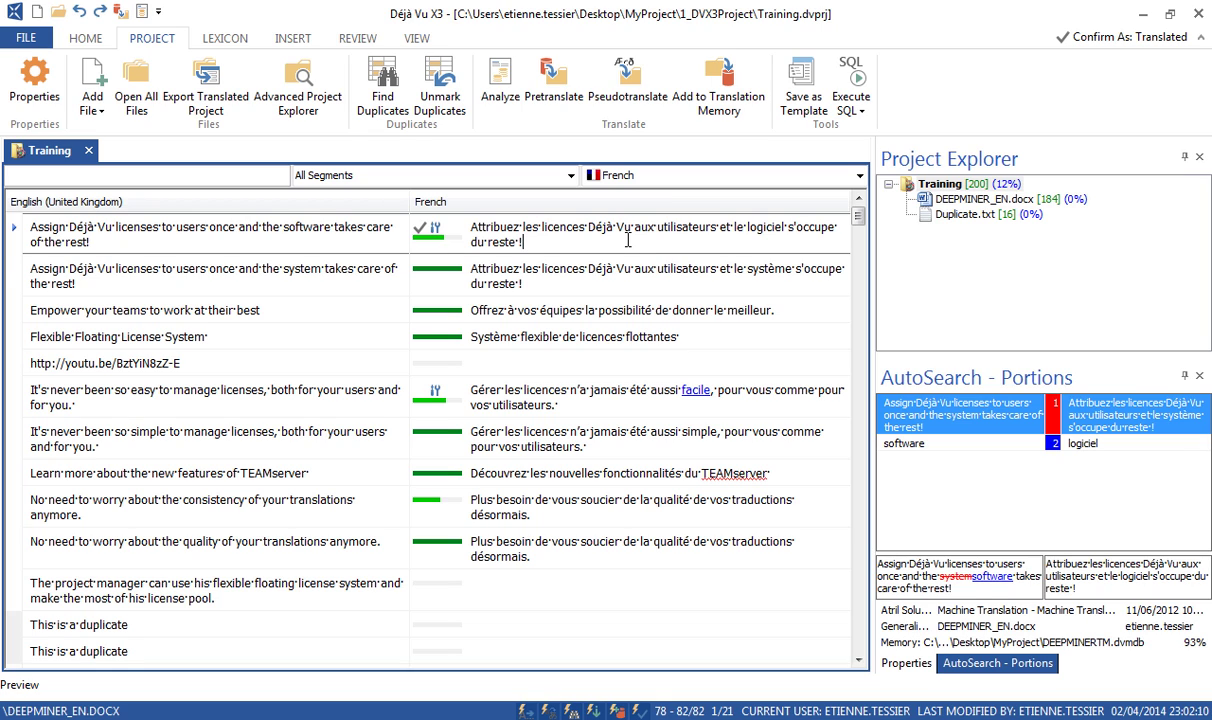
{"action": "key", "text": "ctrl+Return"}
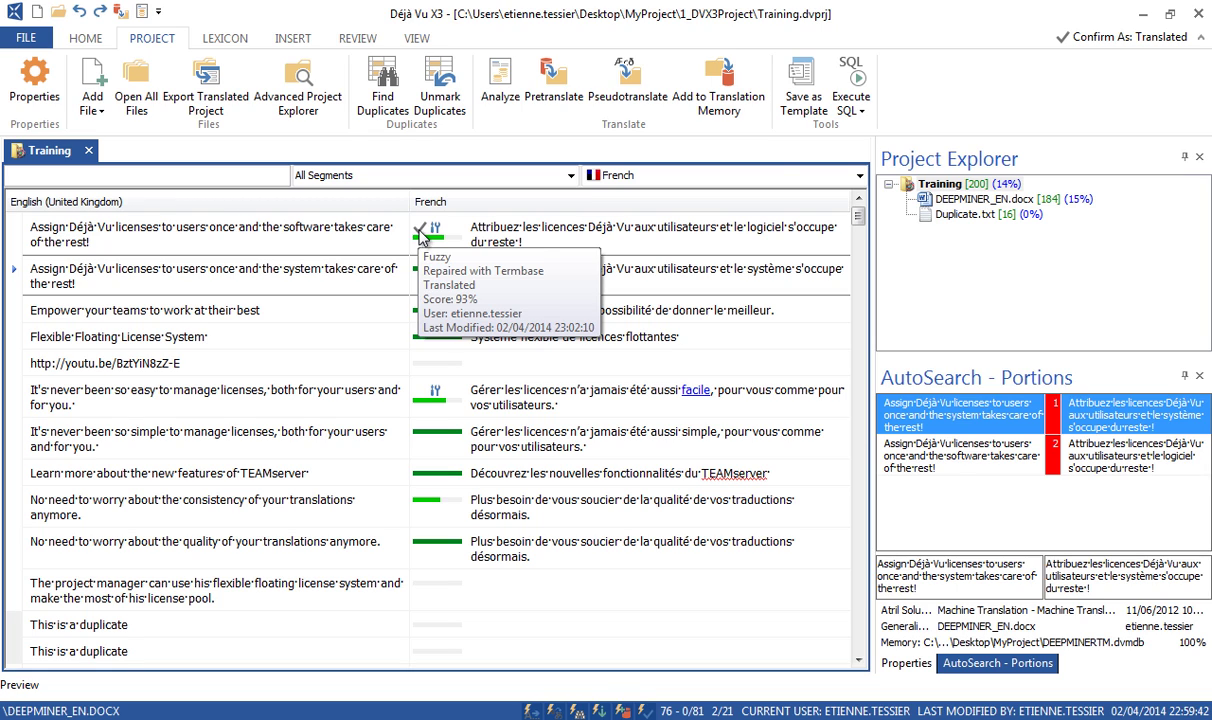
Step: Set the confirmation status to Proofread and confirm the "Assign Déjà Vu licenses" segment containing "system"
{"action": "left_click", "coordinate": [1127, 46]}
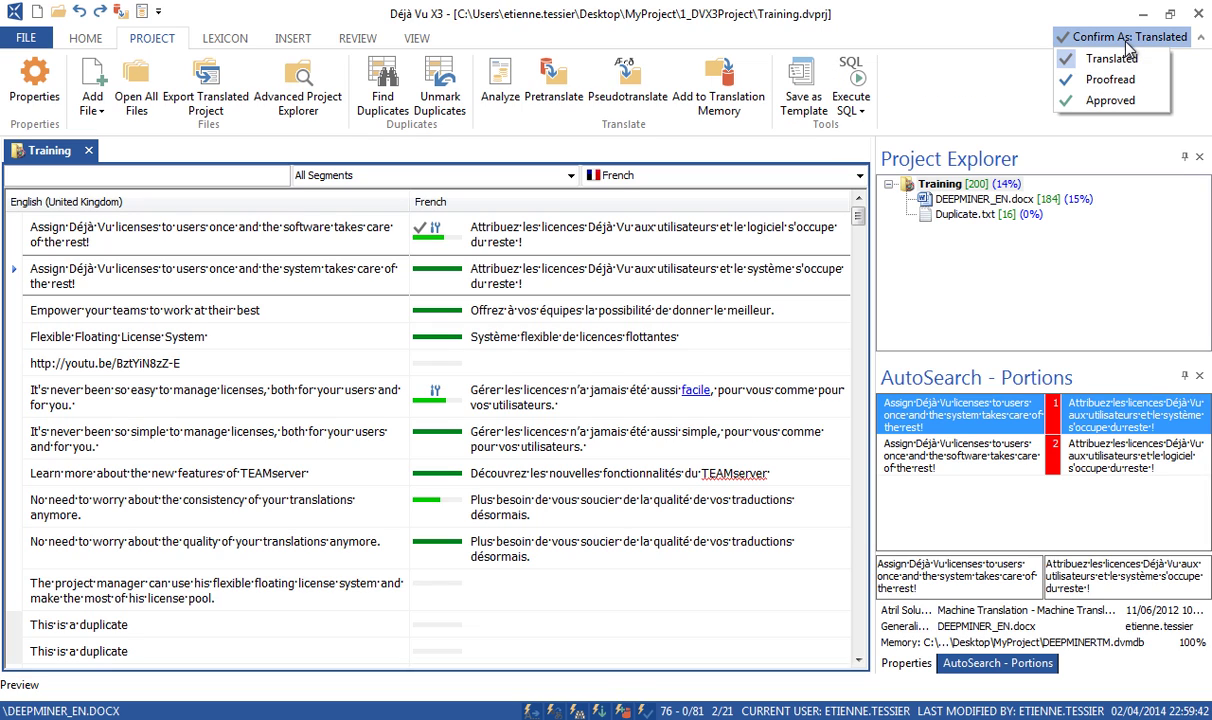
{"action": "left_click", "coordinate": [1141, 90]}
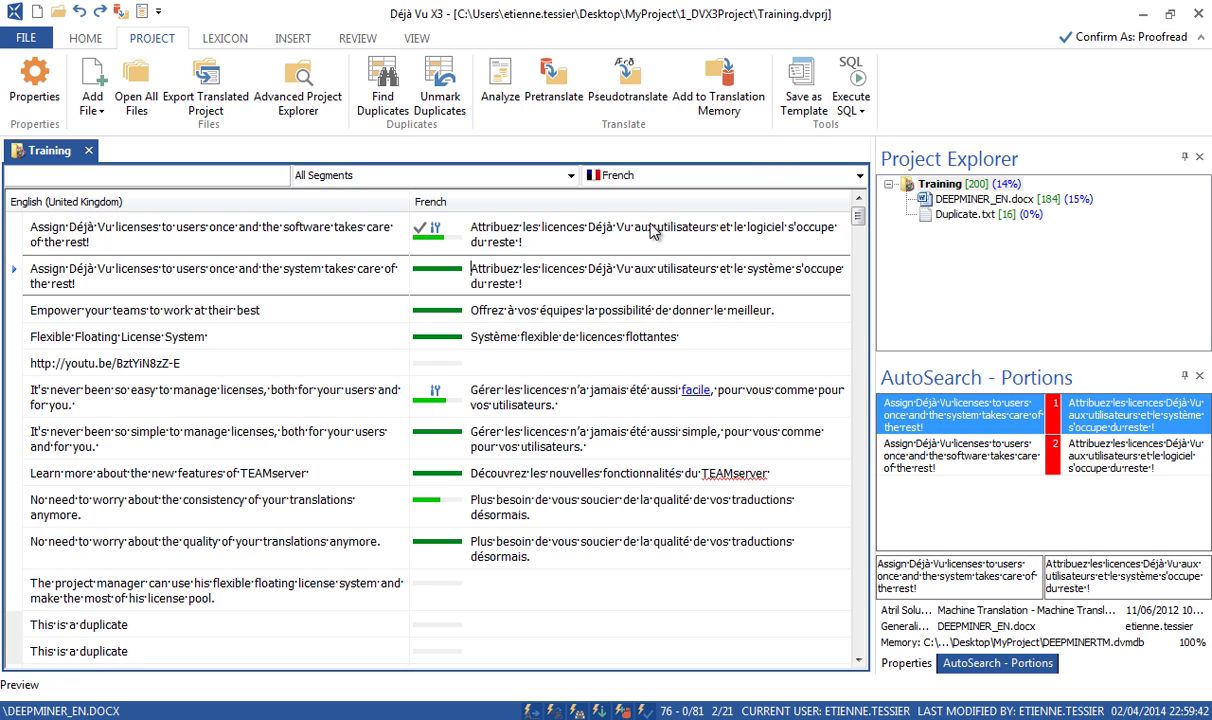
{"action": "left_click", "coordinate": [546, 284]}
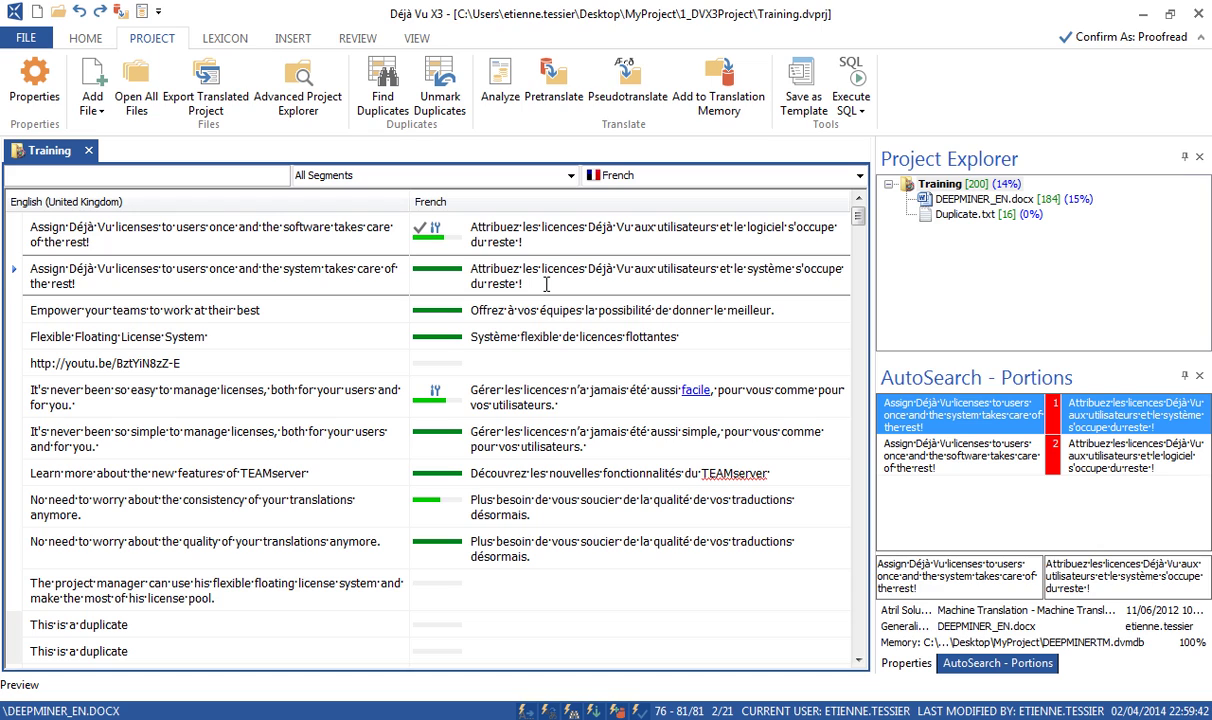
{"action": "key", "text": "ctrl+Return"}
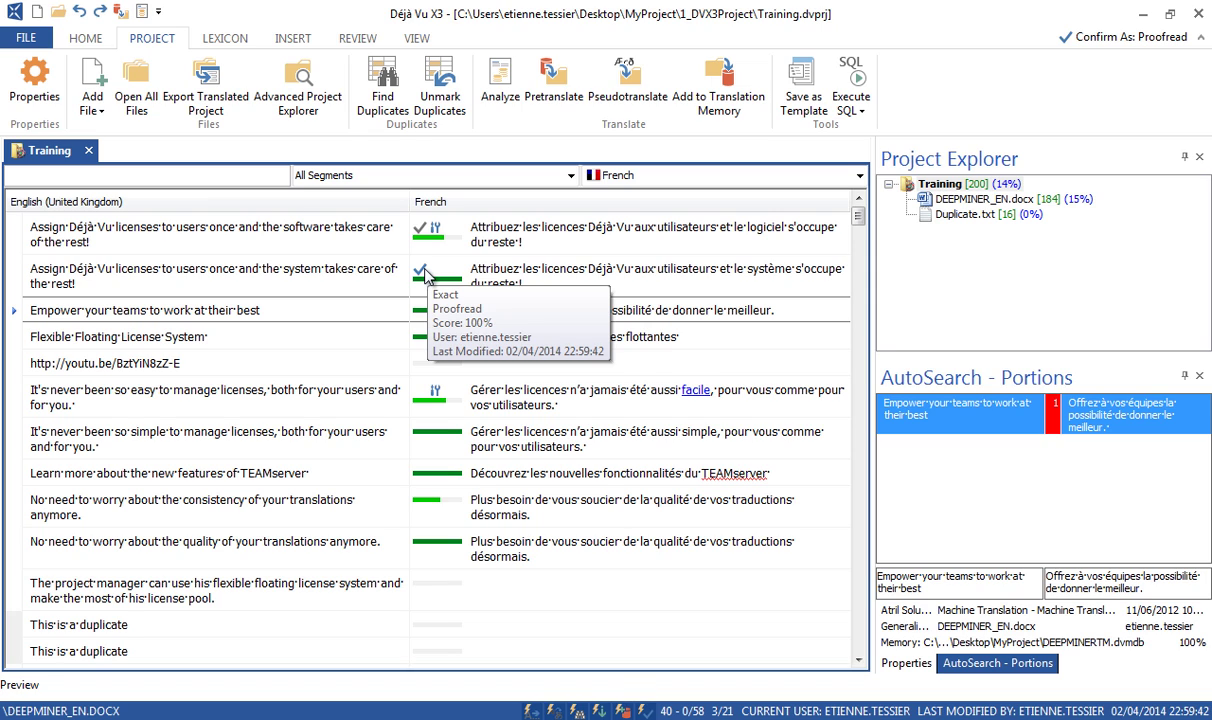
Step: Filter the project grid by Translated Segments, and show all segments again
{"action": "left_click", "coordinate": [571, 177]}
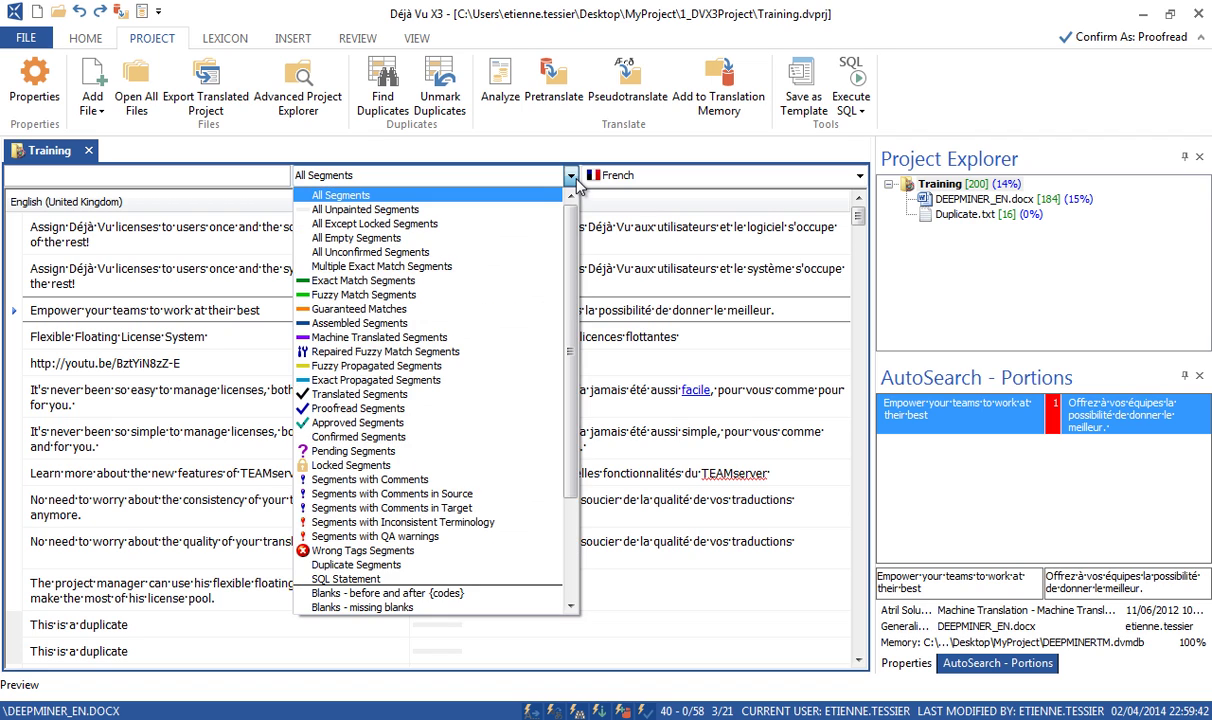
{"action": "left_click", "coordinate": [389, 401]}
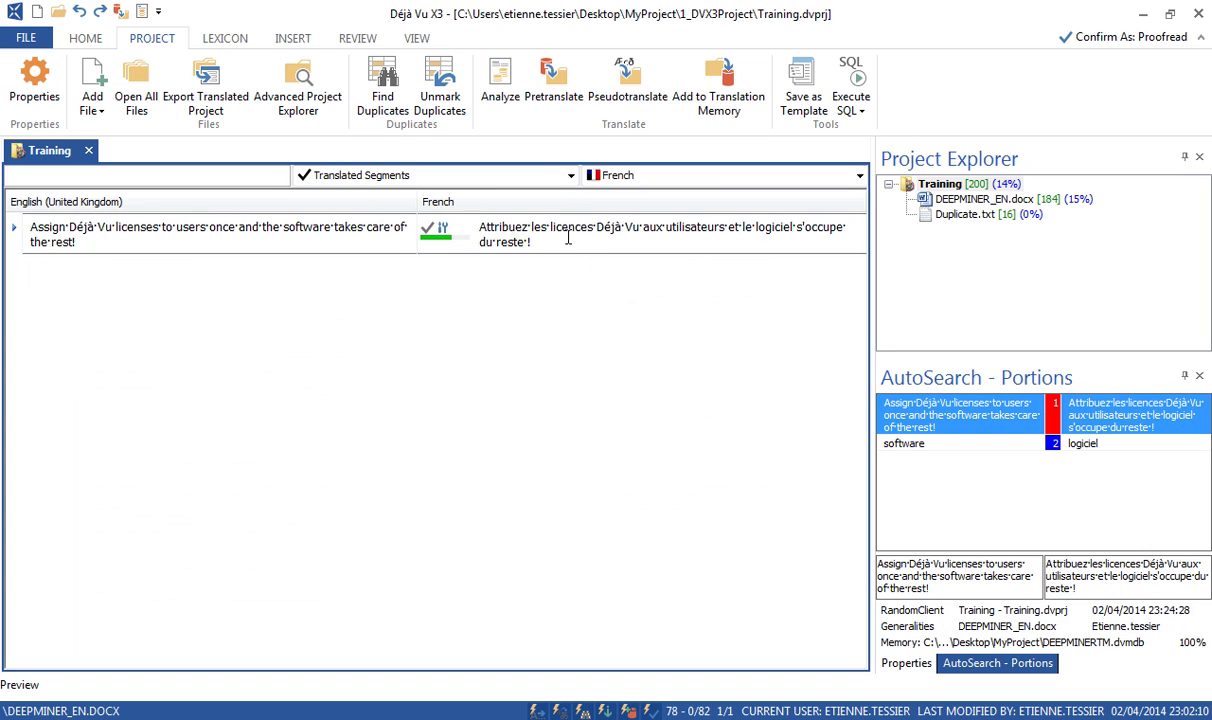
{"action": "left_click", "coordinate": [571, 176]}
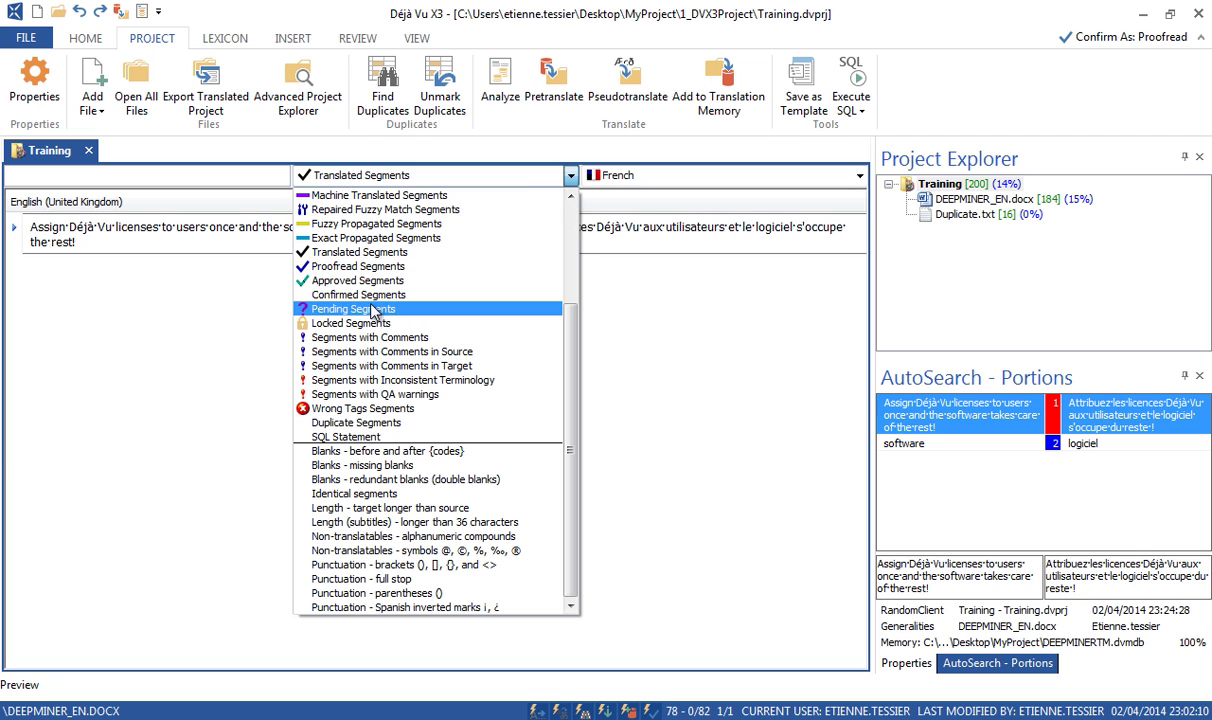
{"action": "left_click_drag", "start_coordinate": [571, 310], "coordinate": [588, 205]}
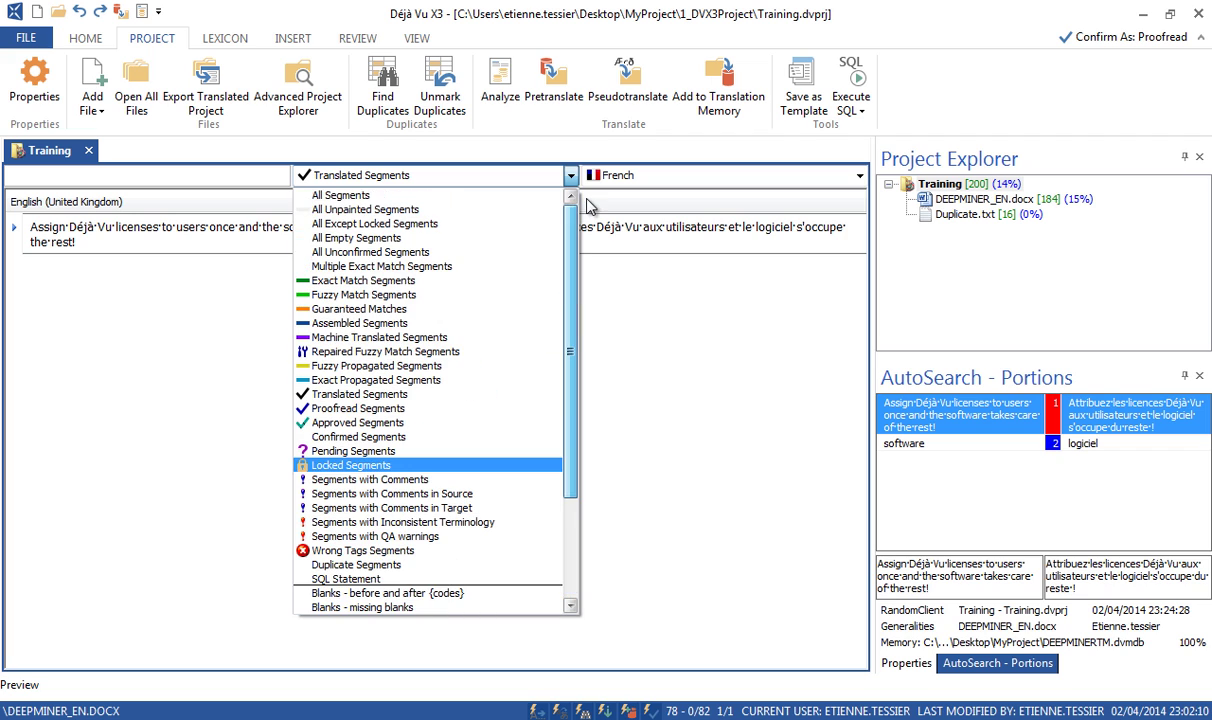
{"action": "left_click", "coordinate": [480, 195]}
Step: Set the status of the segment "Flexible Floating License System" to Pending
{"action": "left_click", "coordinate": [678, 334]}
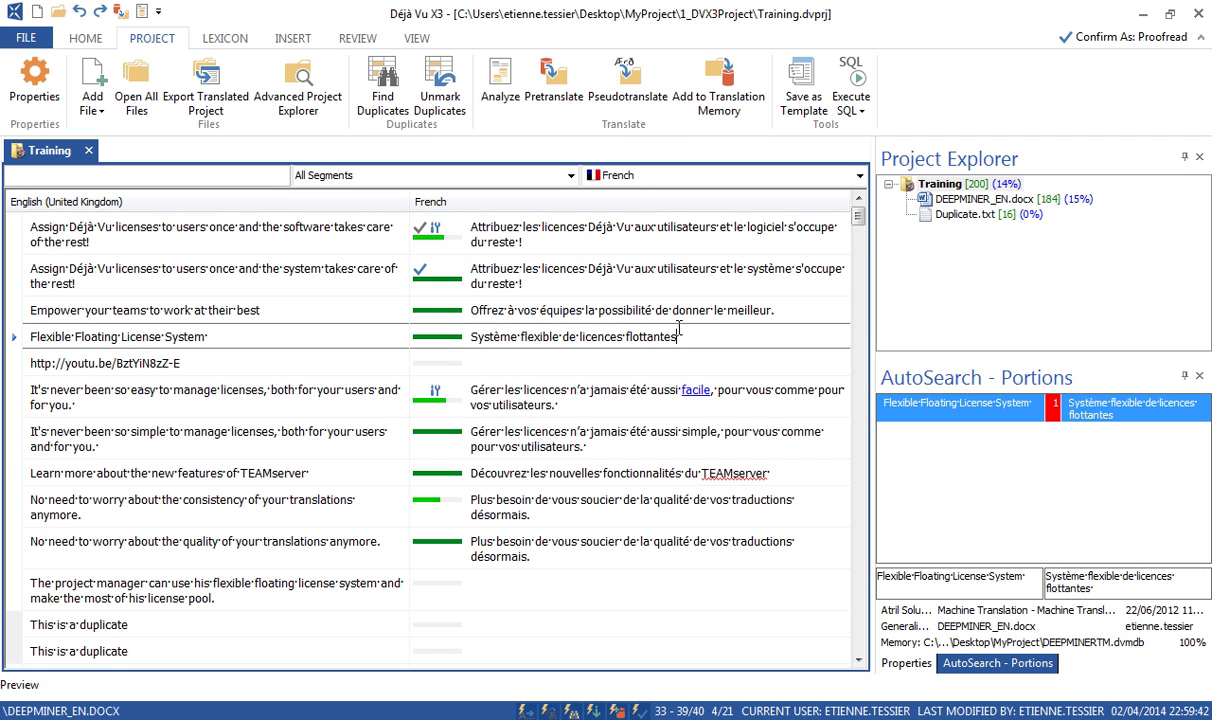
{"action": "left_click", "coordinate": [571, 176]}
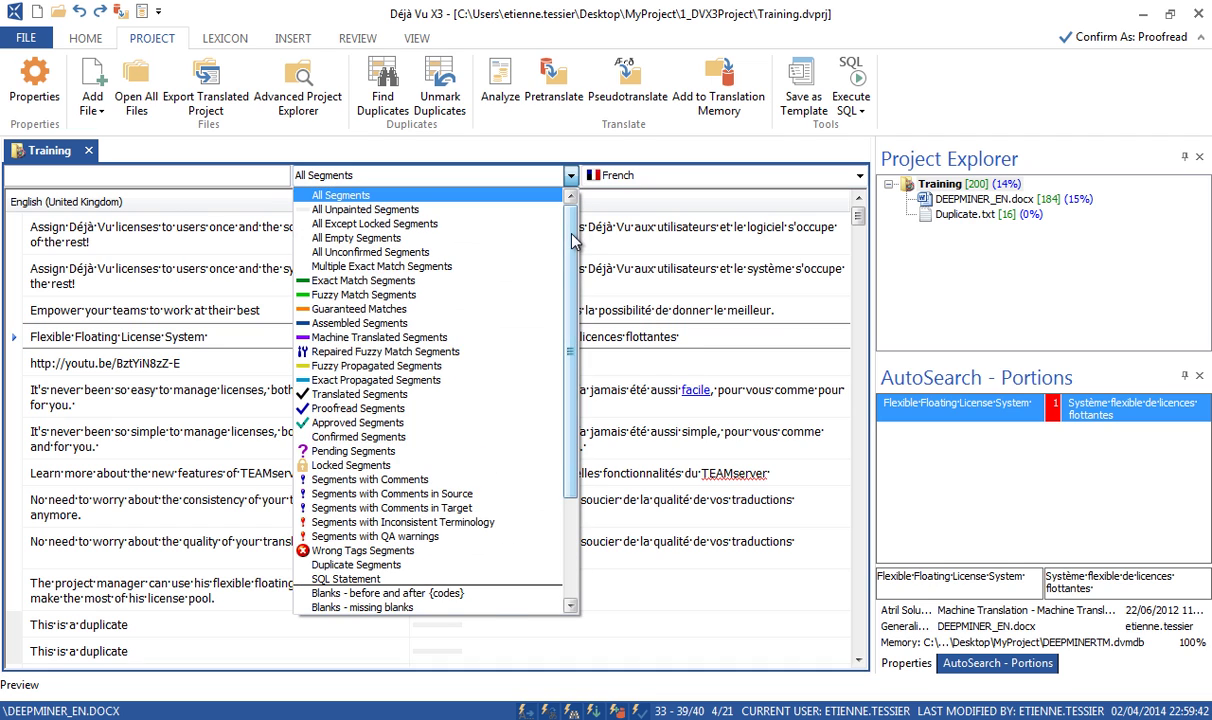
{"action": "scroll", "coordinate": [540, 265], "scroll_direction": "down", "scroll_amount": 4}
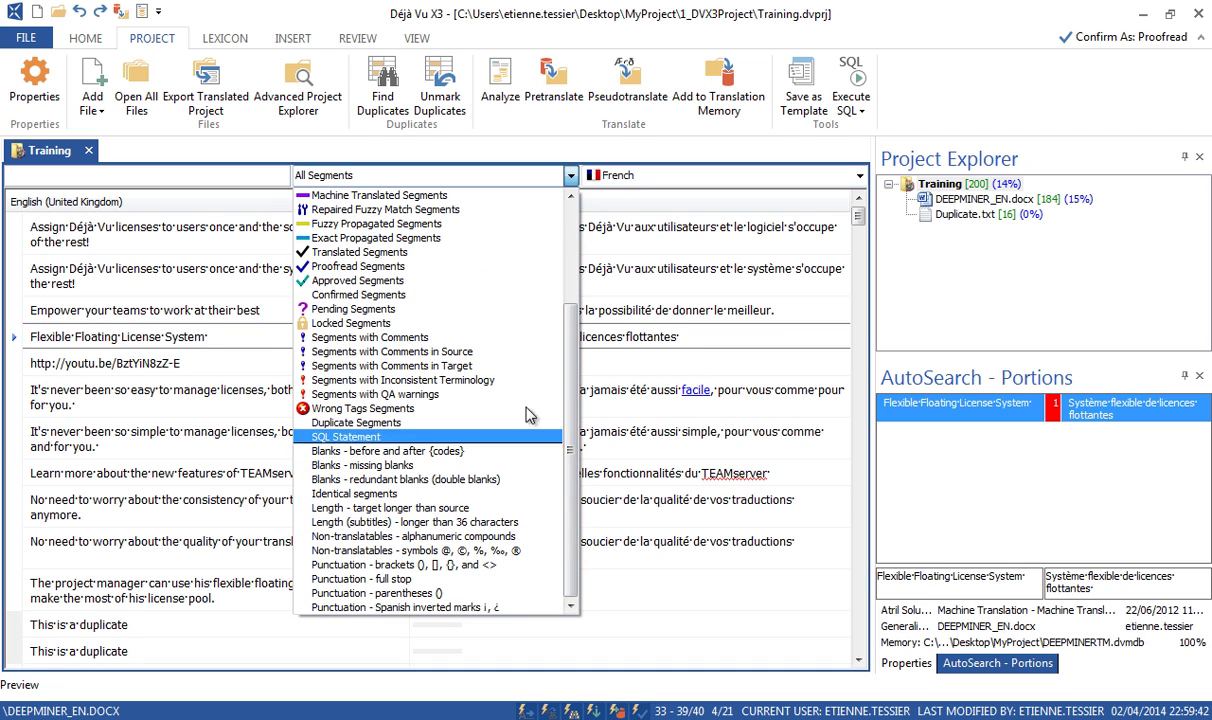
{"action": "left_click_drag", "start_coordinate": [570, 405], "coordinate": [575, 294]}
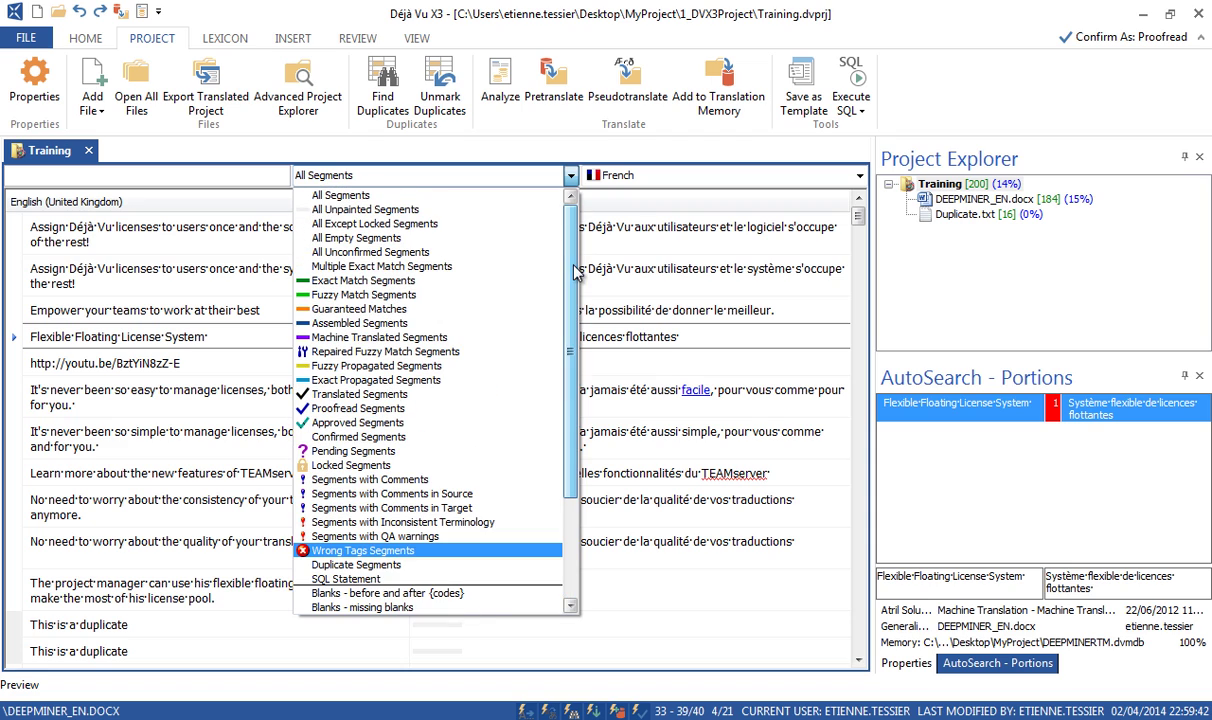
{"action": "left_click", "coordinate": [701, 341]}
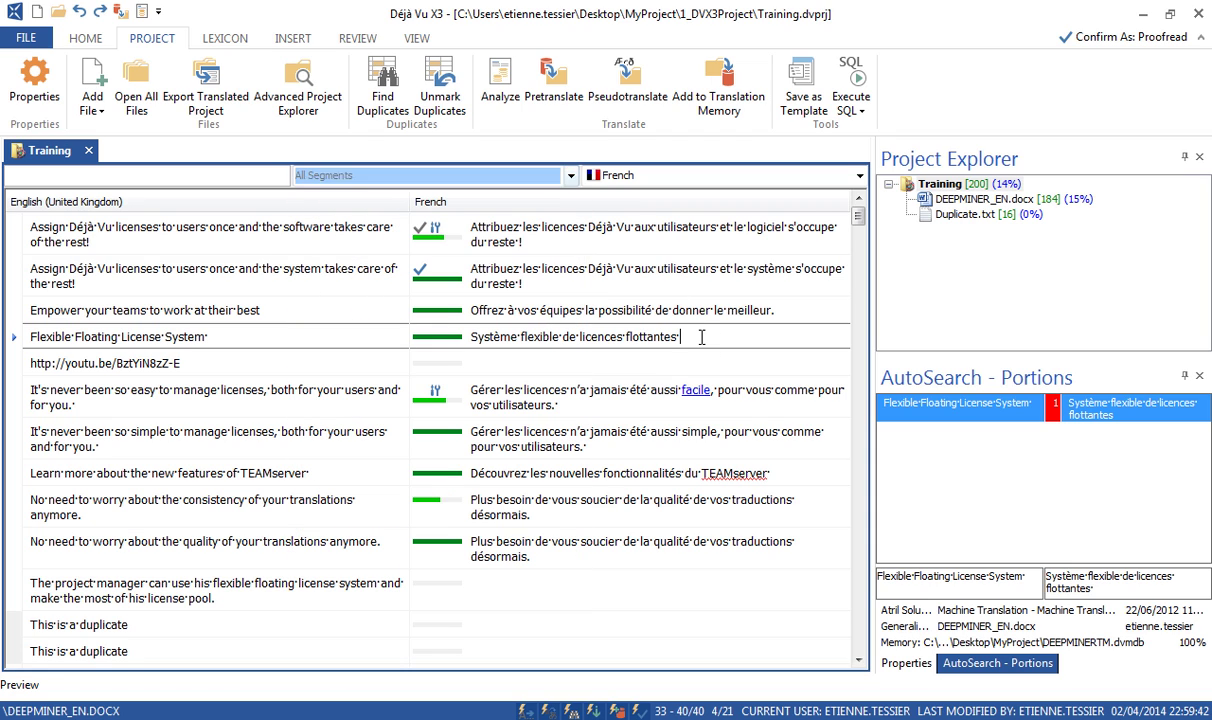
{"action": "right_click", "coordinate": [703, 343]}
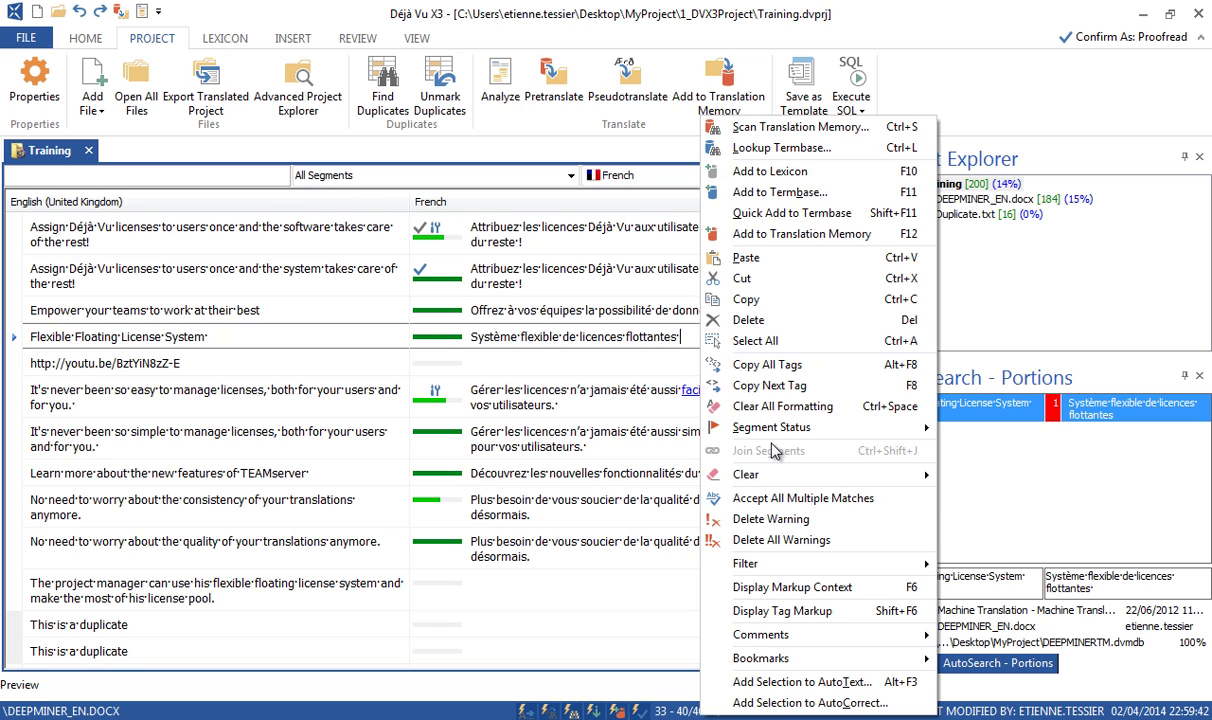
{"action": "mouse_move", "coordinate": [804, 436]}
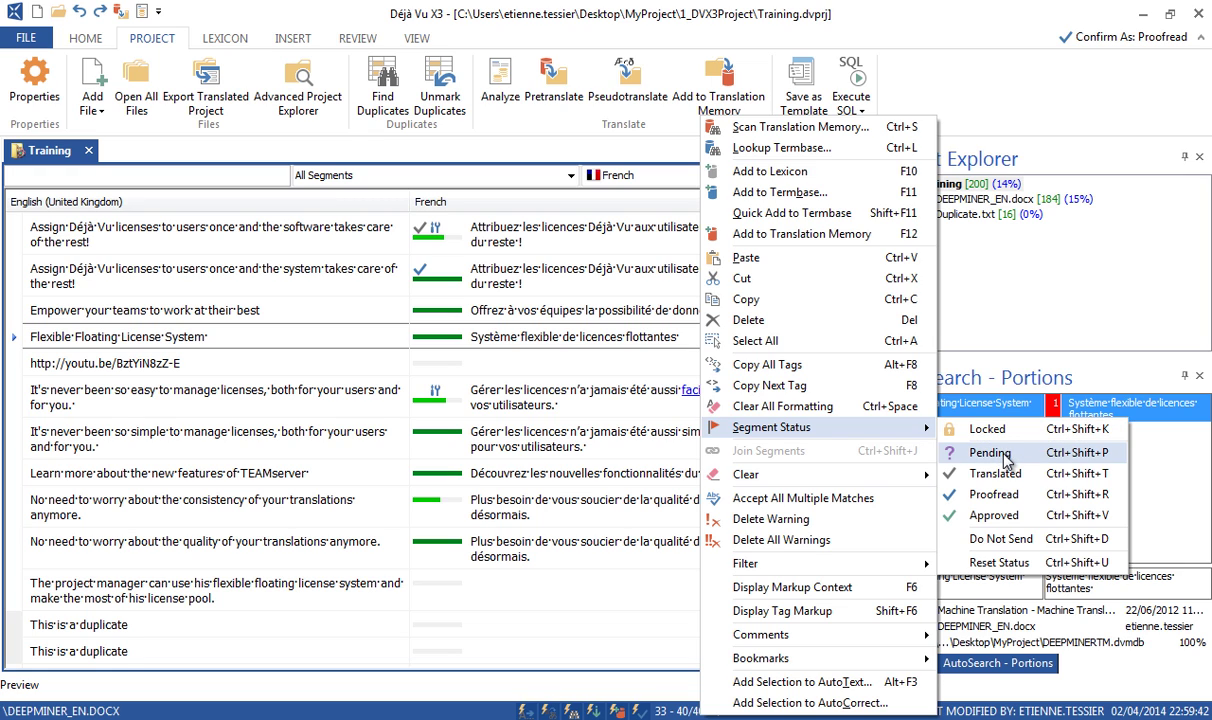
{"action": "left_click", "coordinate": [990, 453]}
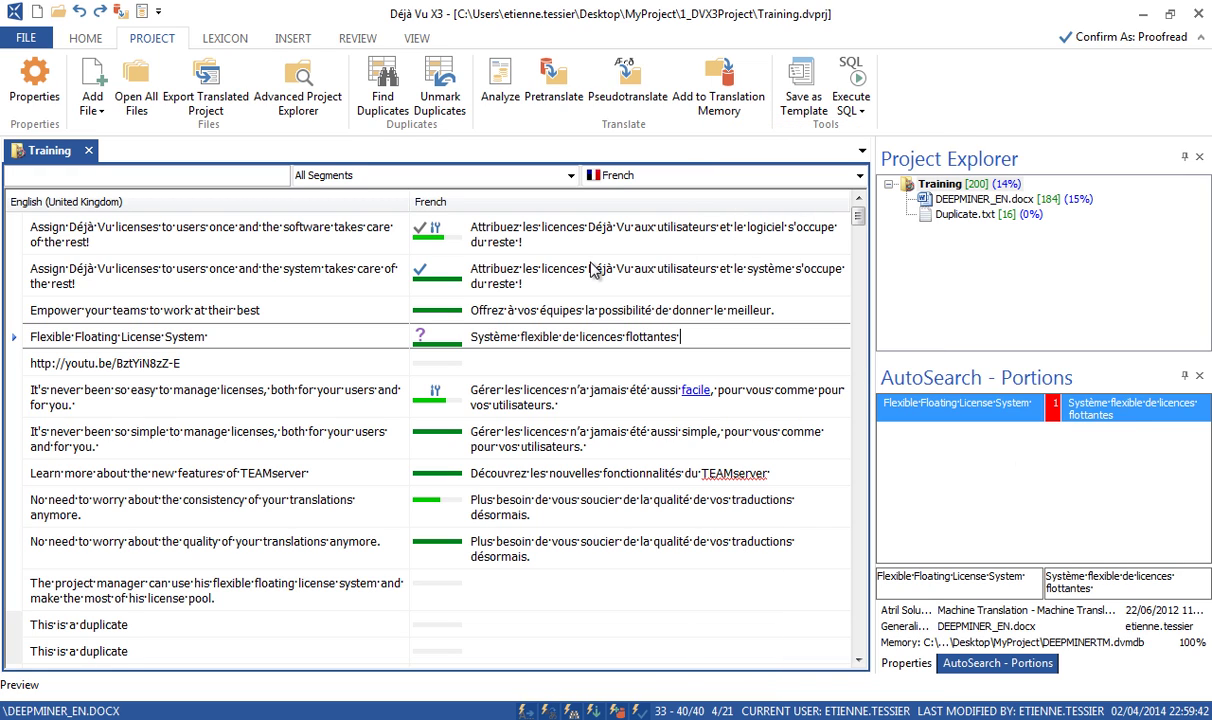
Step: Filter the project grid by Pending Segments and by All Empty Segments, and look over the other available filters
{"action": "left_click", "coordinate": [570, 175]}
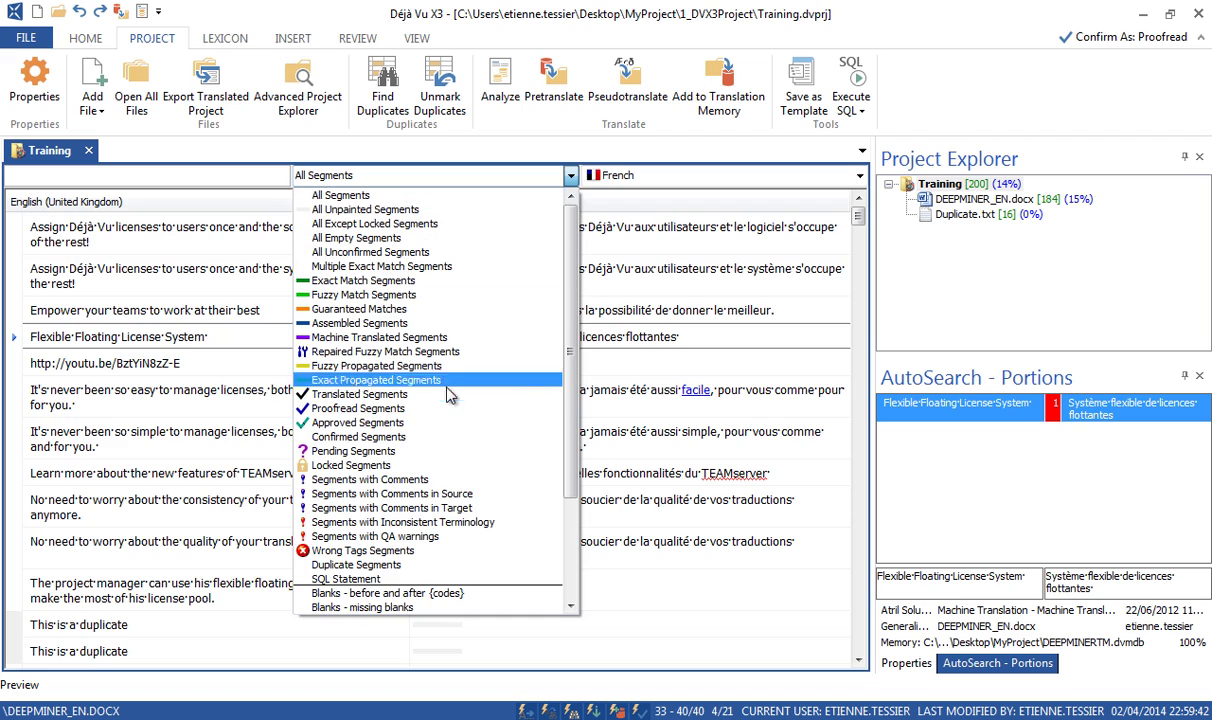
{"action": "left_click", "coordinate": [378, 451]}
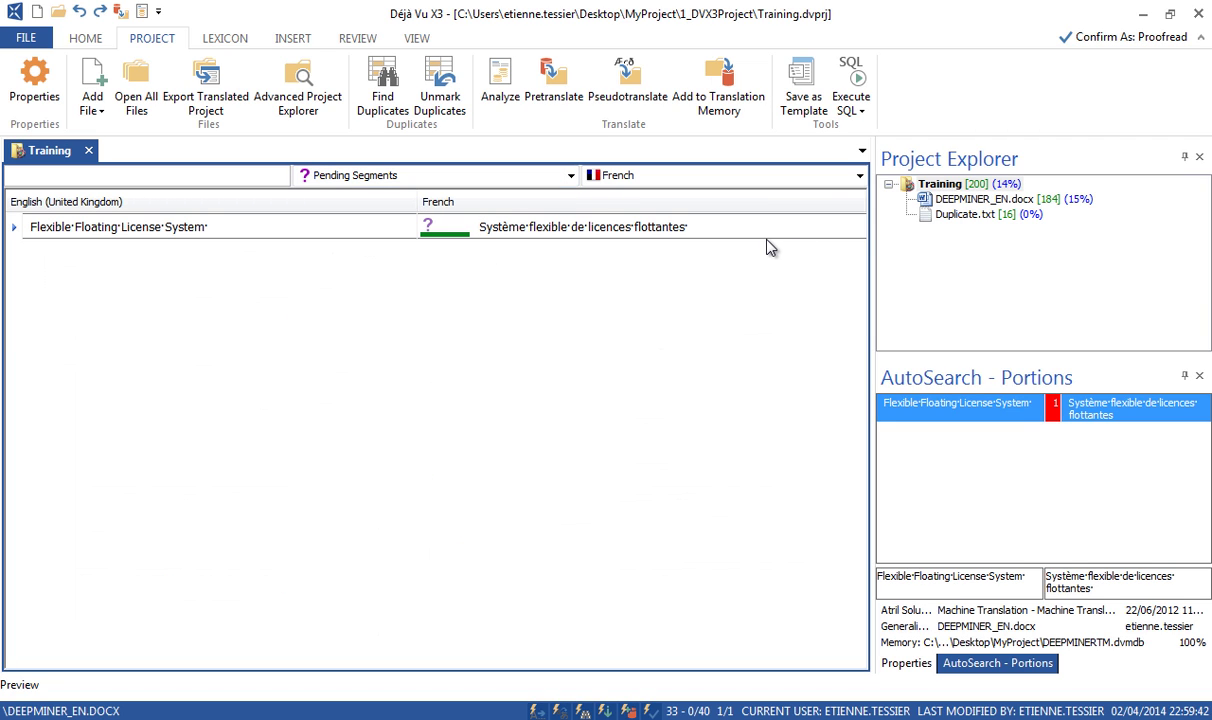
{"action": "left_click", "coordinate": [570, 175]}
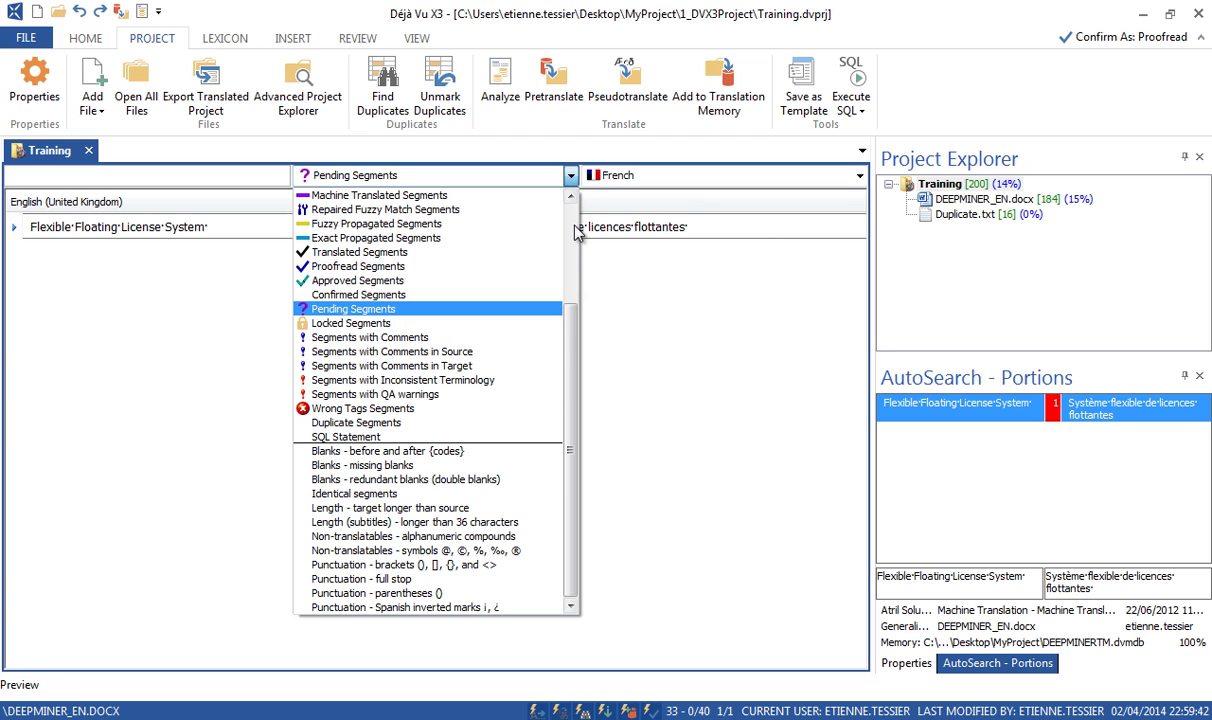
{"action": "scroll", "coordinate": [574, 220], "scroll_direction": "up", "scroll_amount": 4}
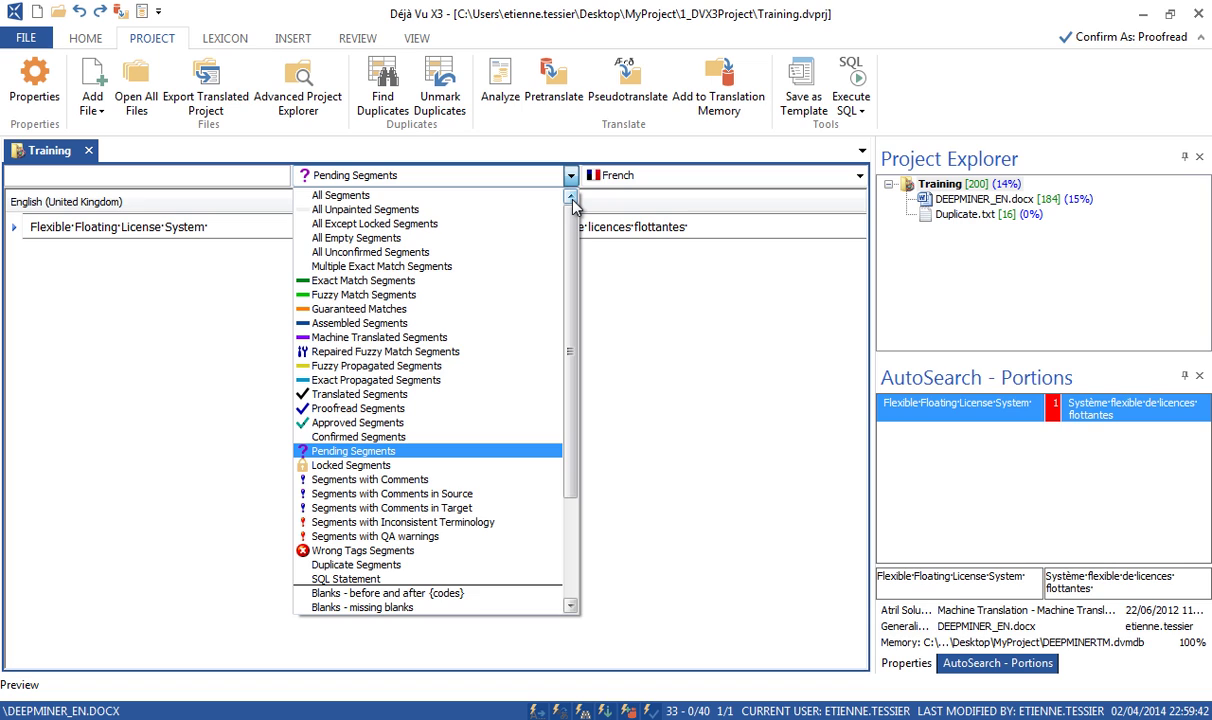
{"action": "left_click", "coordinate": [433, 240]}
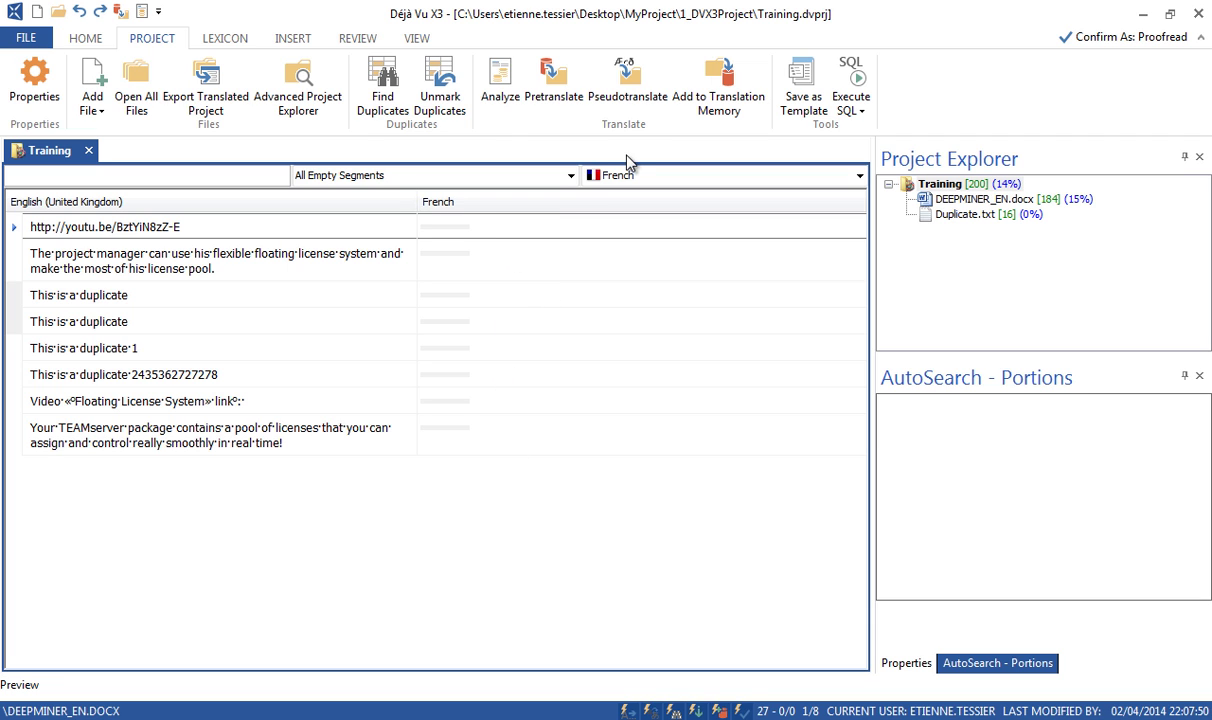
{"action": "left_click", "coordinate": [571, 176]}
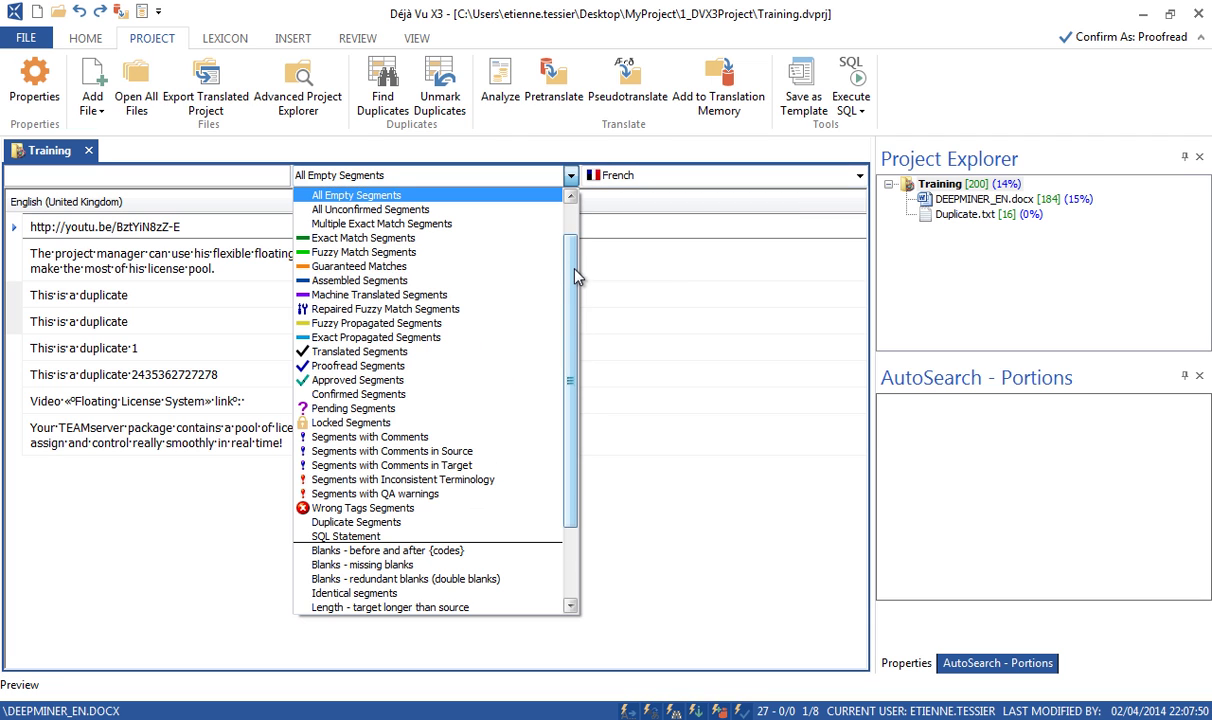
{"action": "scroll", "coordinate": [573, 254], "scroll_direction": "up", "scroll_amount": 1}
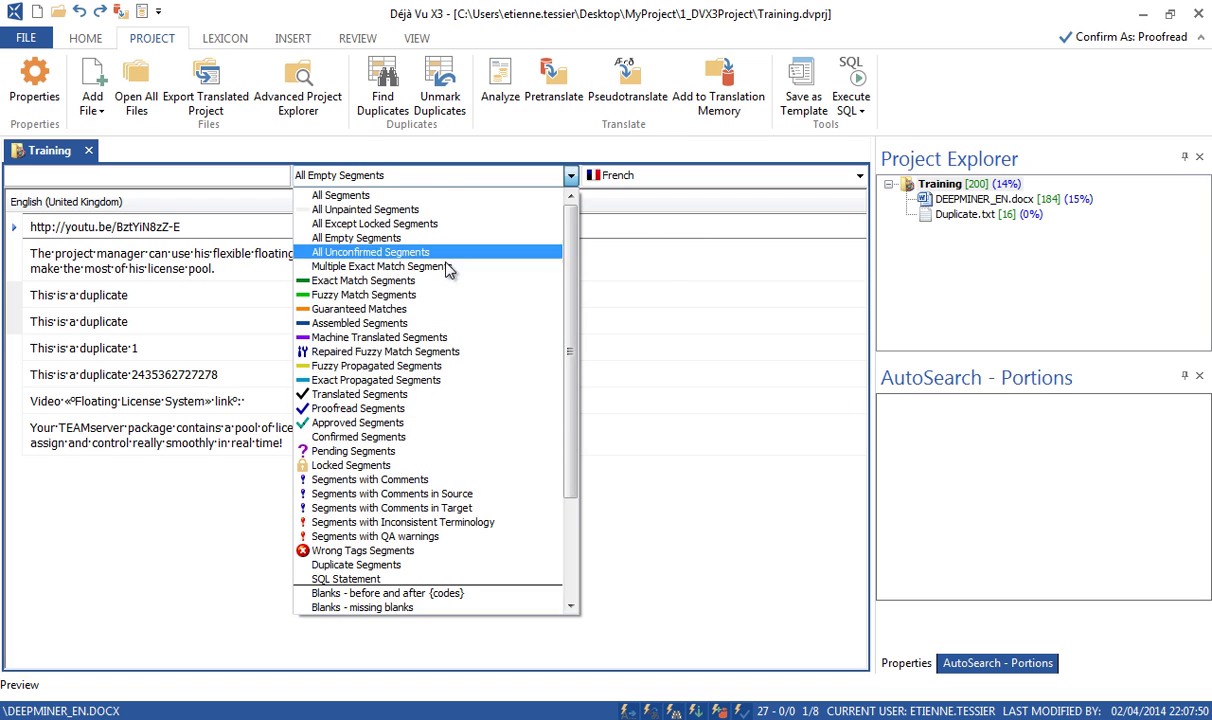
{"action": "key", "text": "Escape"}
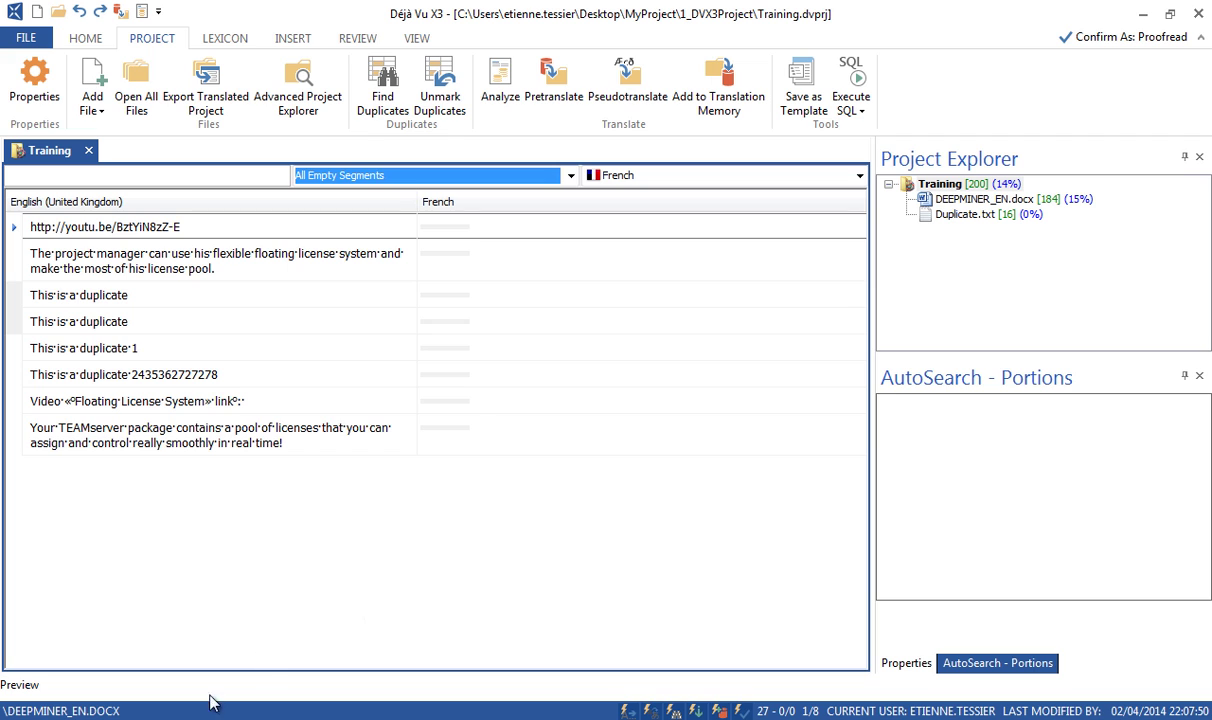
Step: Look at the keyboard shortcuts PDF in the browser, and return to Déjà Vu X3 to show all segments
{"action": "key", "text": "alt+Tab"}
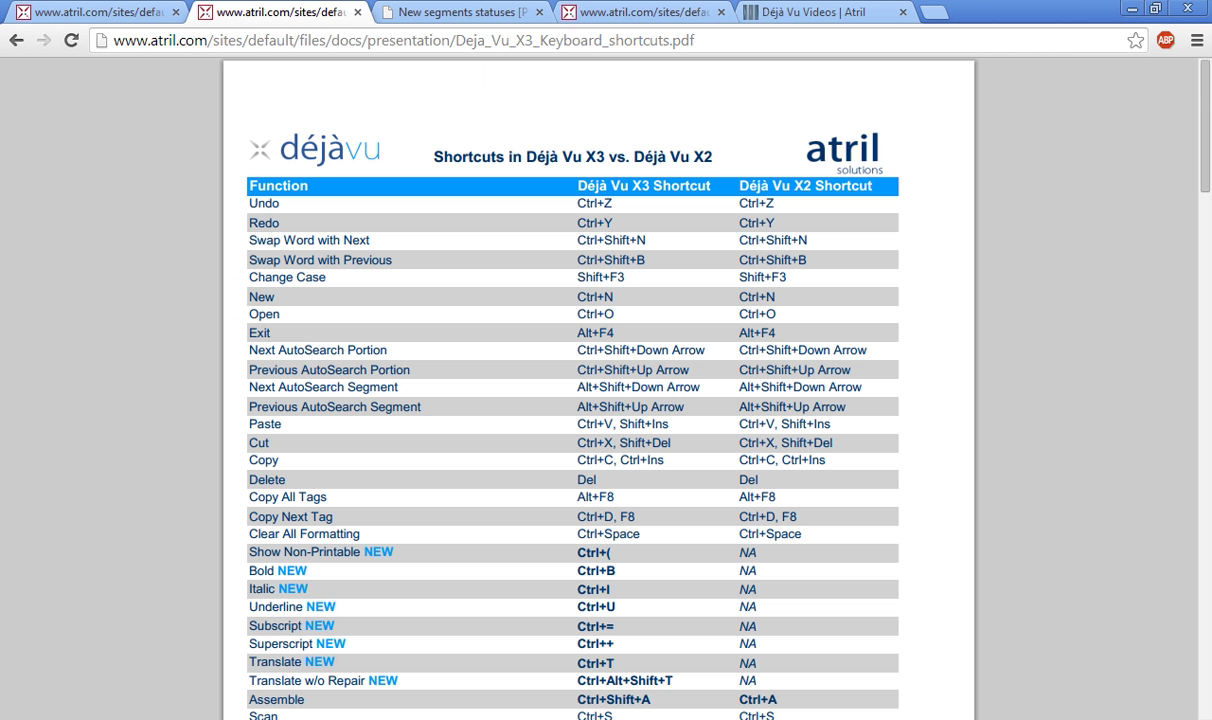
{"action": "scroll", "coordinate": [1207, 98], "scroll_direction": "down", "scroll_amount": 1}
{"action": "mouse_move", "coordinate": [1207, 98]}
{"action": "left_mouse_down"}
{"action": "mouse_move", "coordinate": [1205, 206]}
{"action": "mouse_move", "coordinate": [1196, 82]}
{"action": "left_mouse_up"}
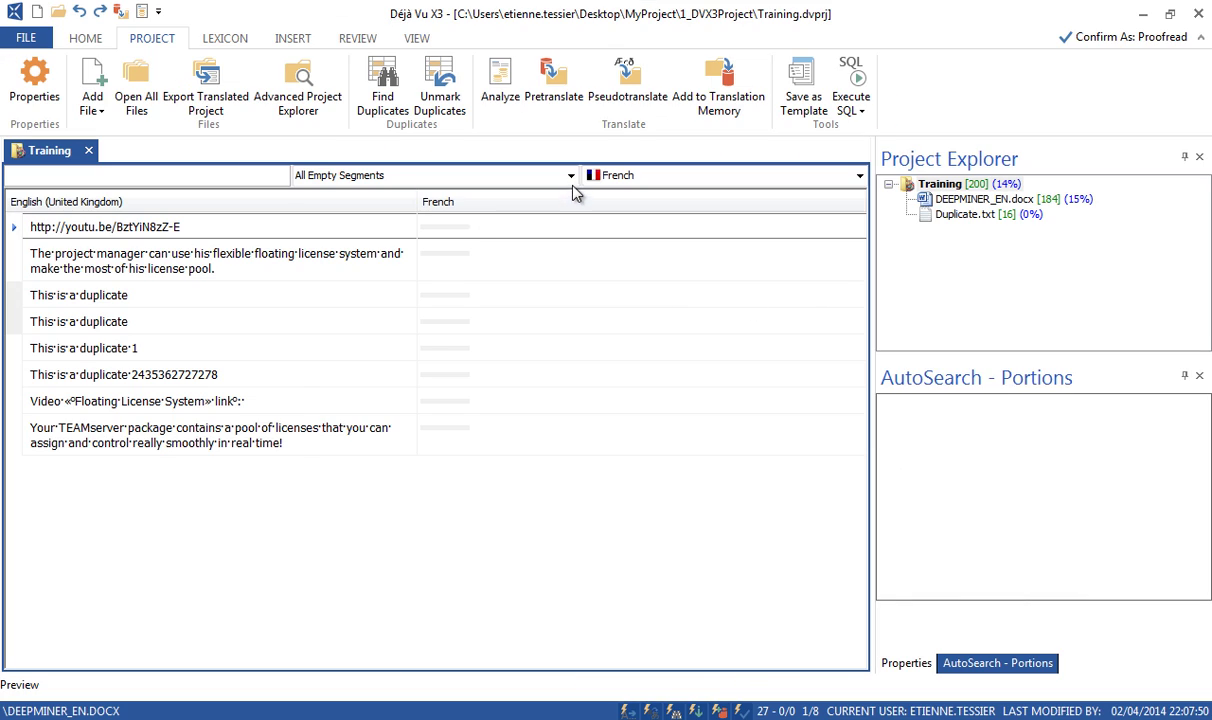
{"action": "left_click", "coordinate": [542, 175]}
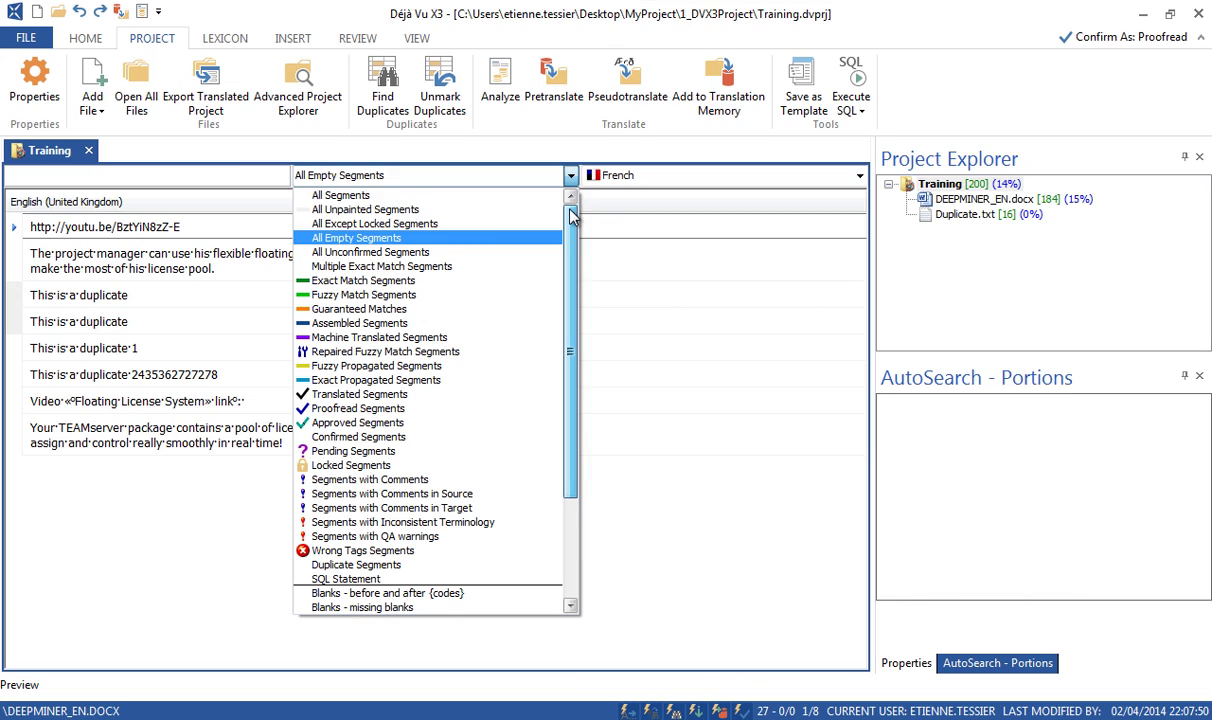
{"action": "left_click", "coordinate": [517, 197]}
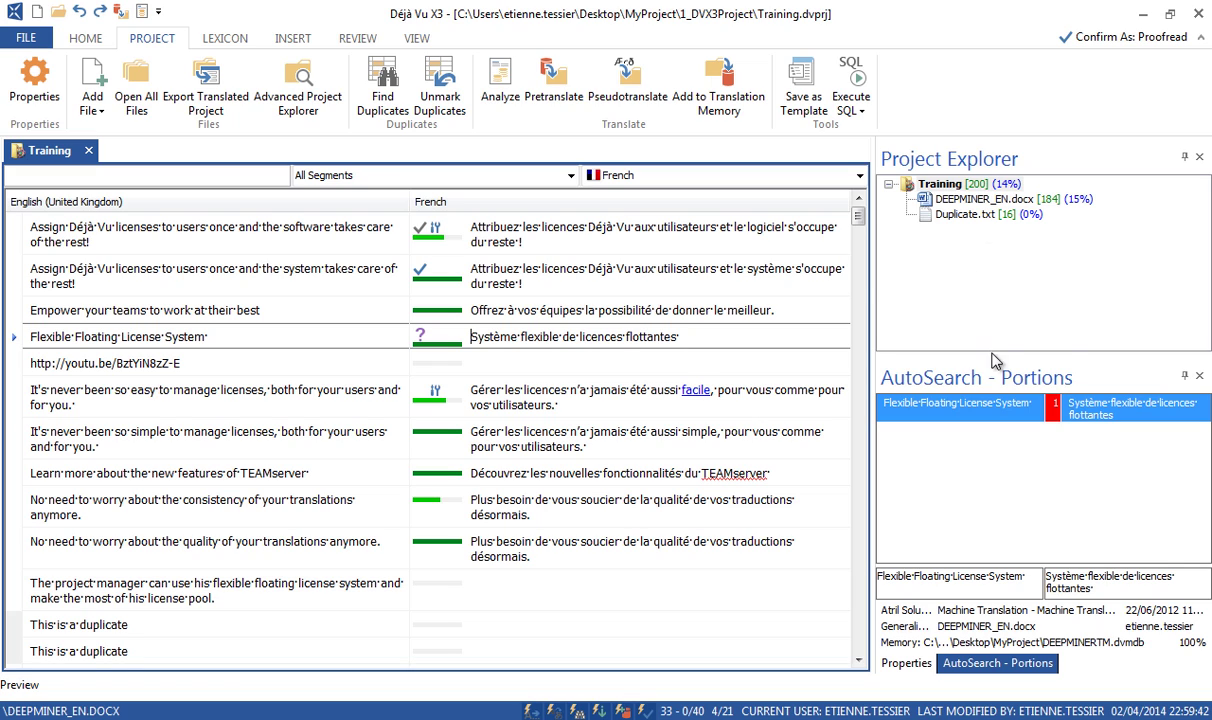
Step: Add the source file 1. Live Preview.docx from the 0_Sourcefiles folder to the Training project
{"action": "right_click", "coordinate": [991, 253]}
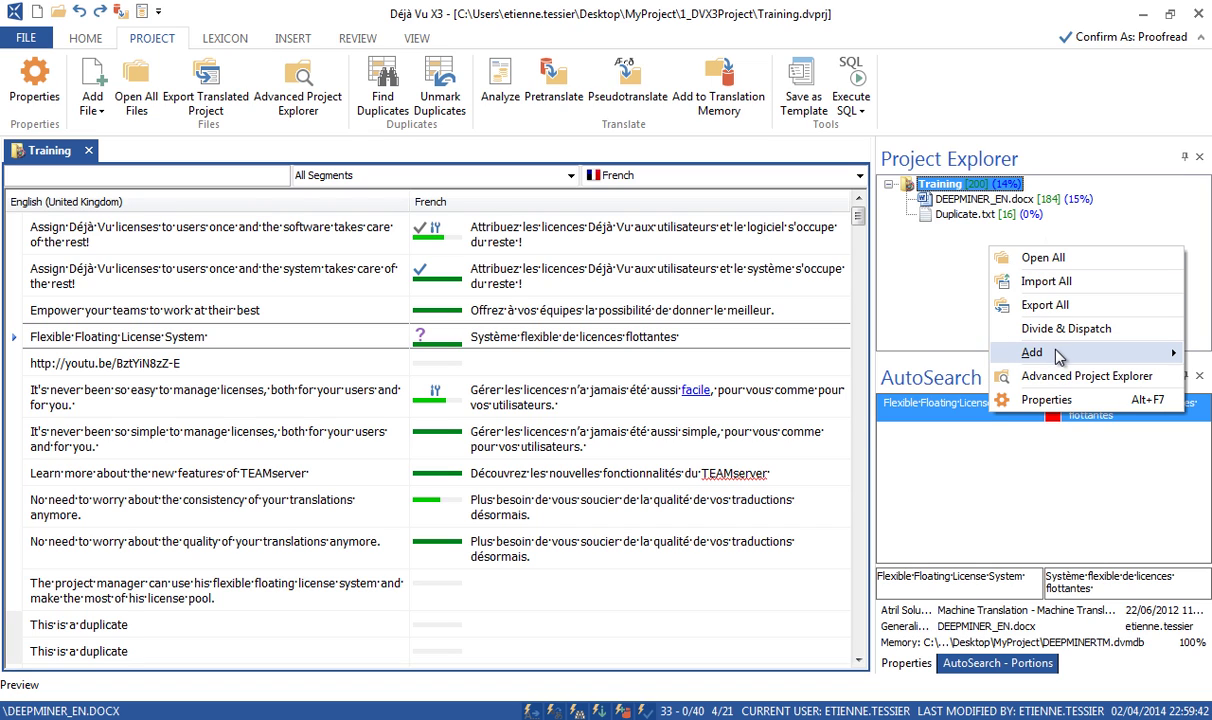
{"action": "mouse_move", "coordinate": [1055, 358]}
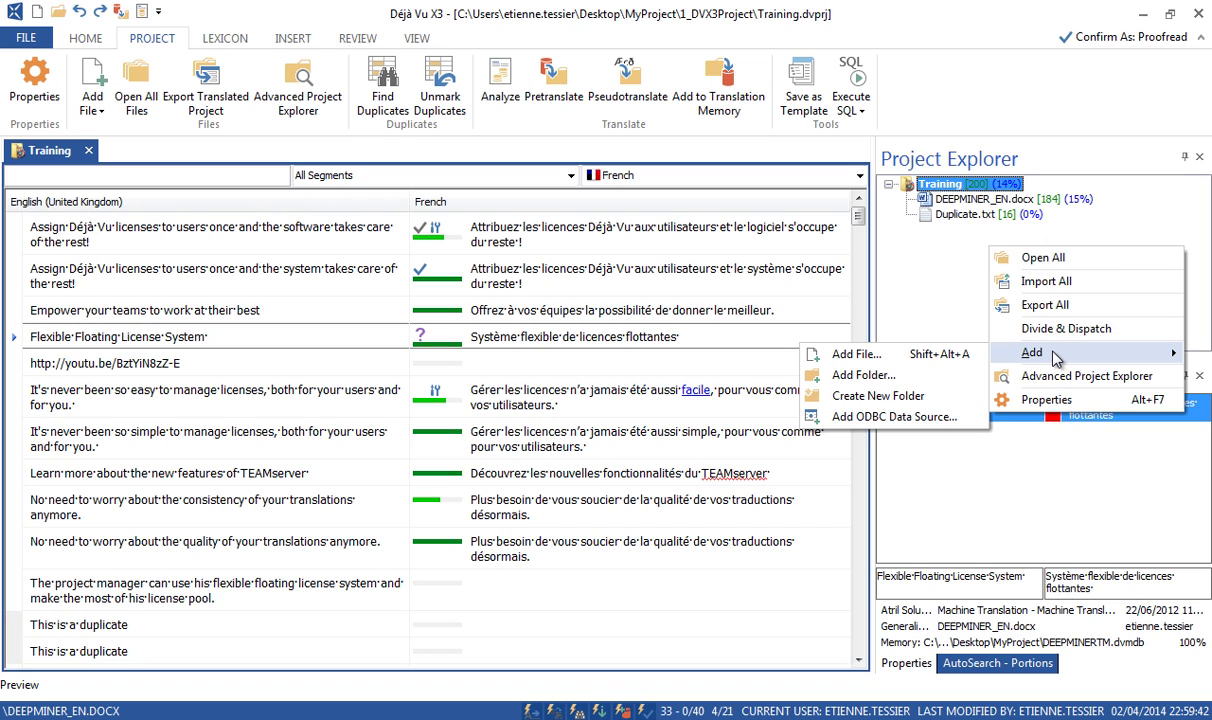
{"action": "left_click", "coordinate": [968, 355]}
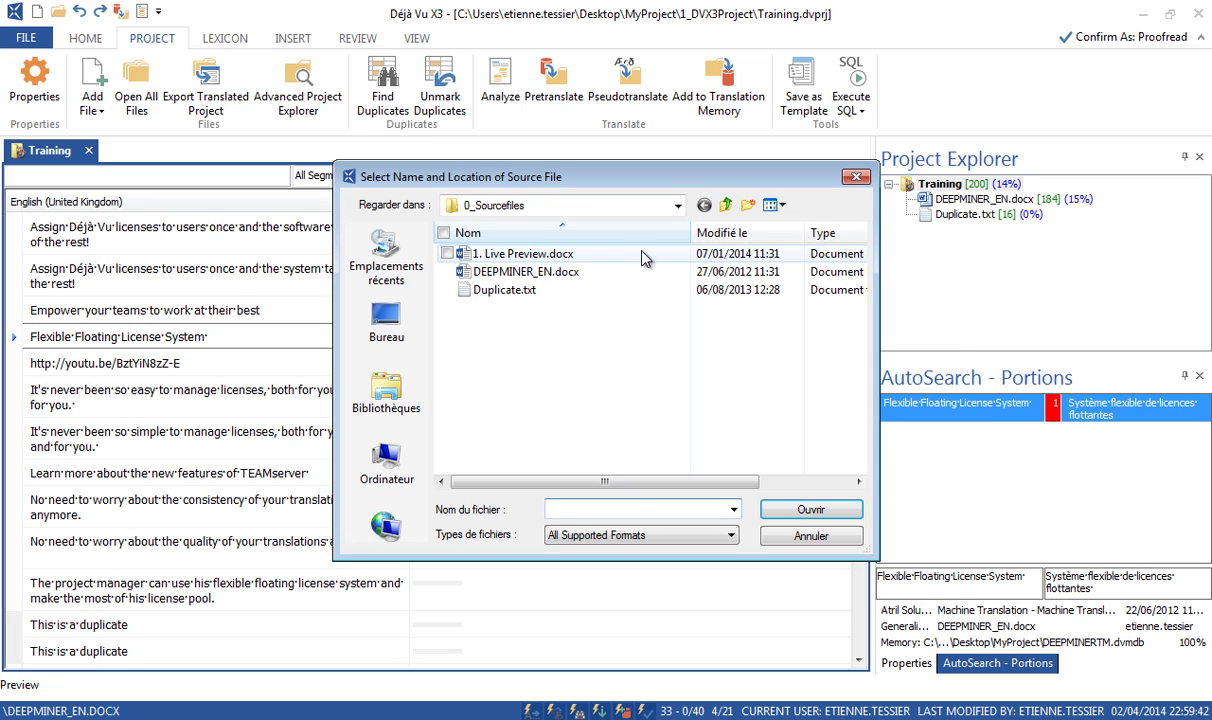
{"action": "left_click", "coordinate": [553, 258]}
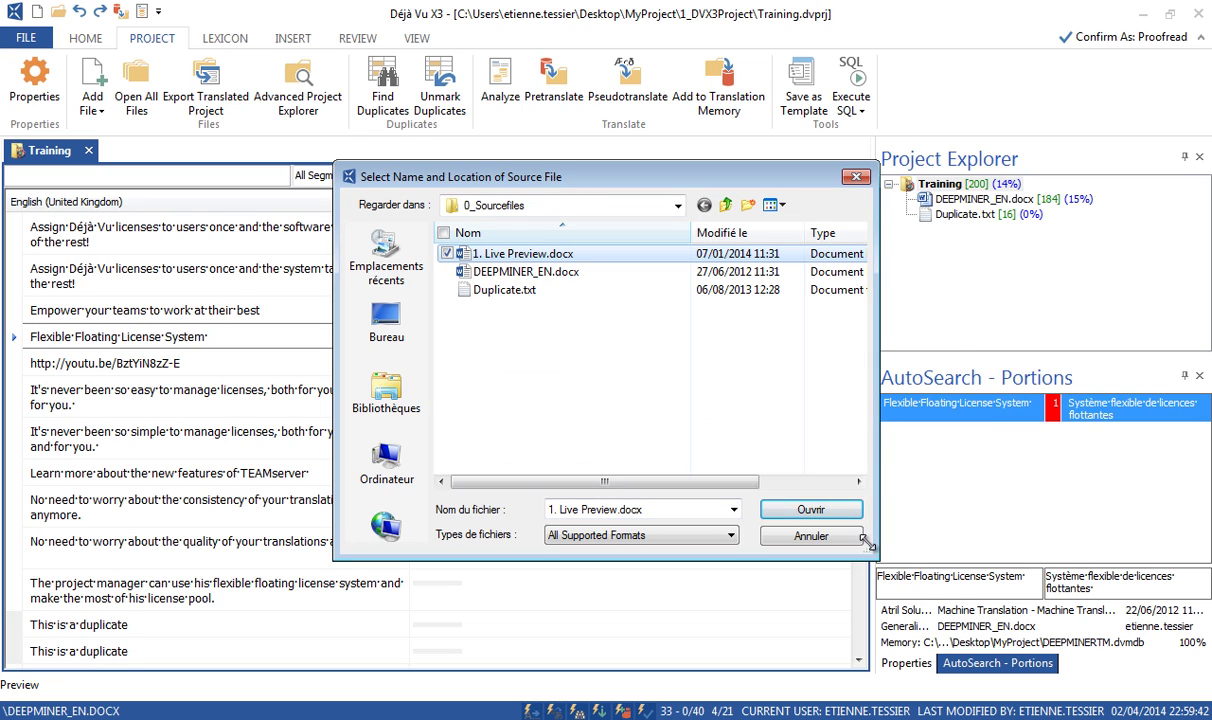
{"action": "left_click", "coordinate": [845, 515]}
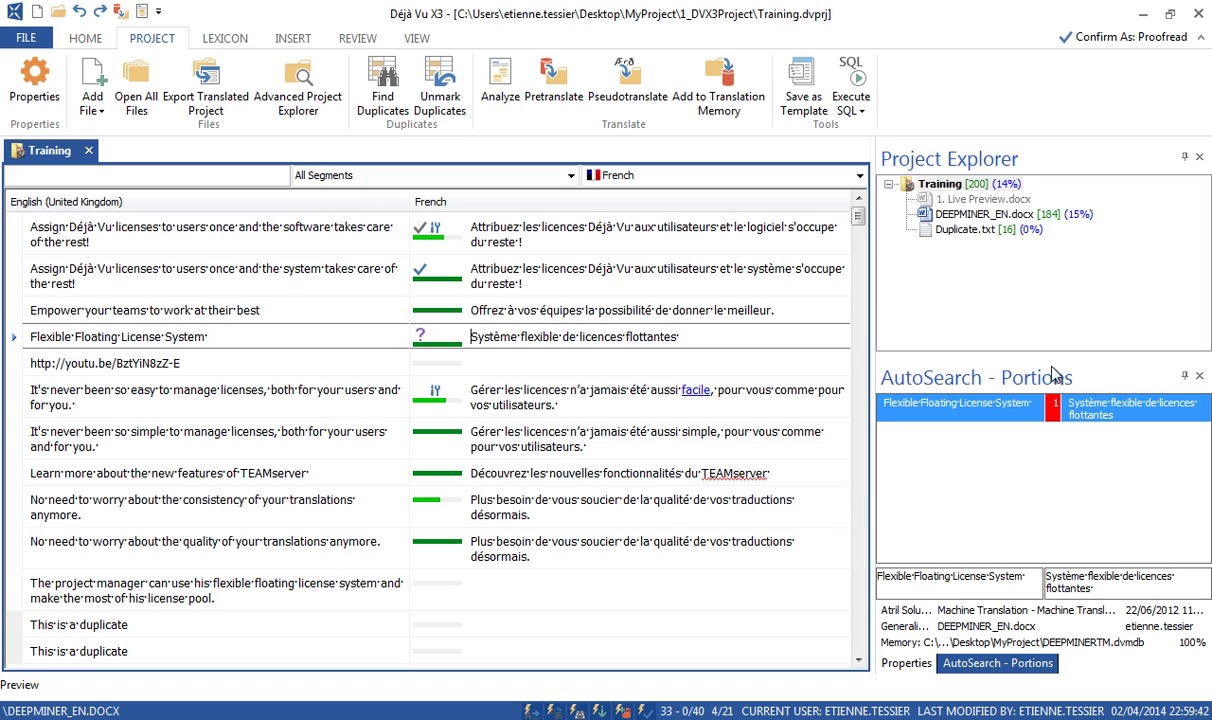
Step: Check the import properties of 1. Live Preview.docx, then import the file and open it for translation
{"action": "left_click", "coordinate": [967, 201]}
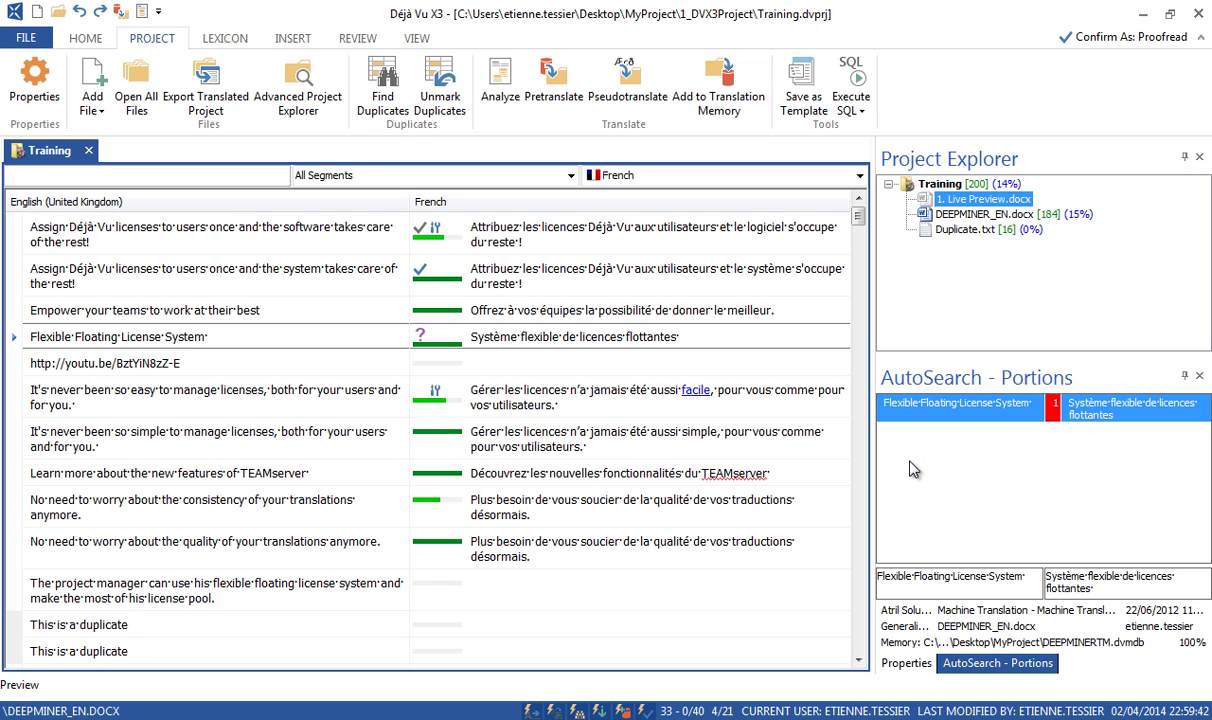
{"action": "left_click", "coordinate": [903, 664]}
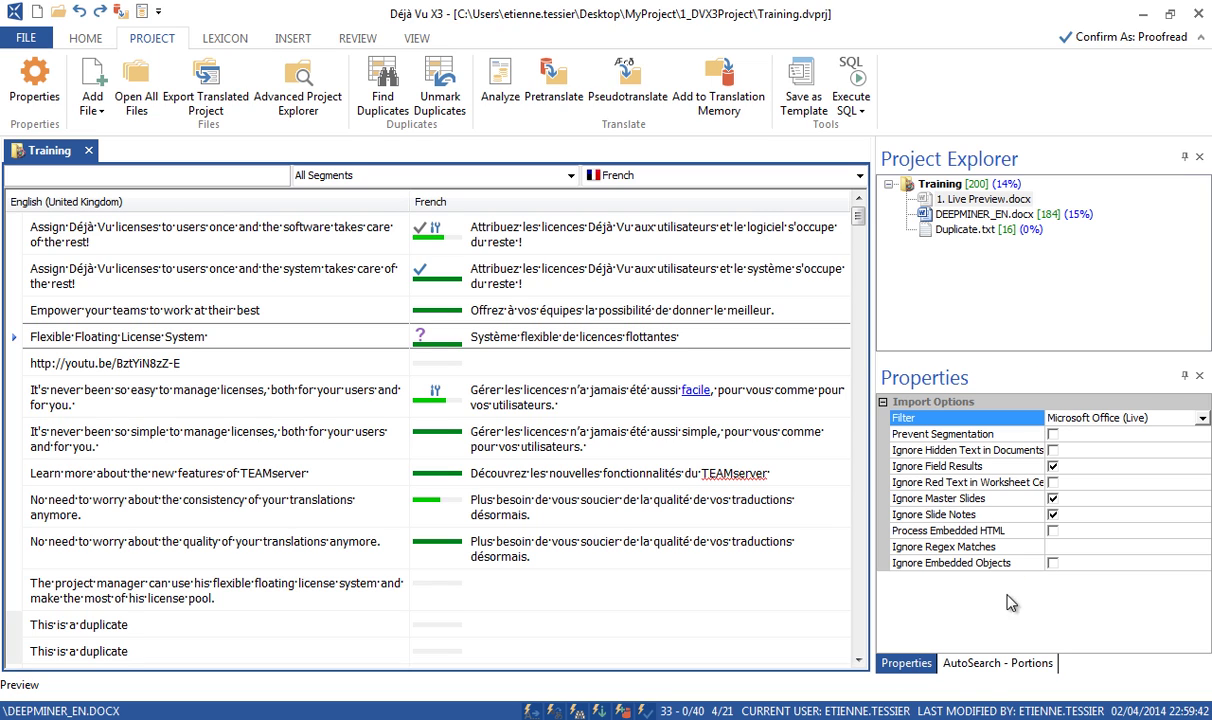
{"action": "right_click", "coordinate": [970, 205]}
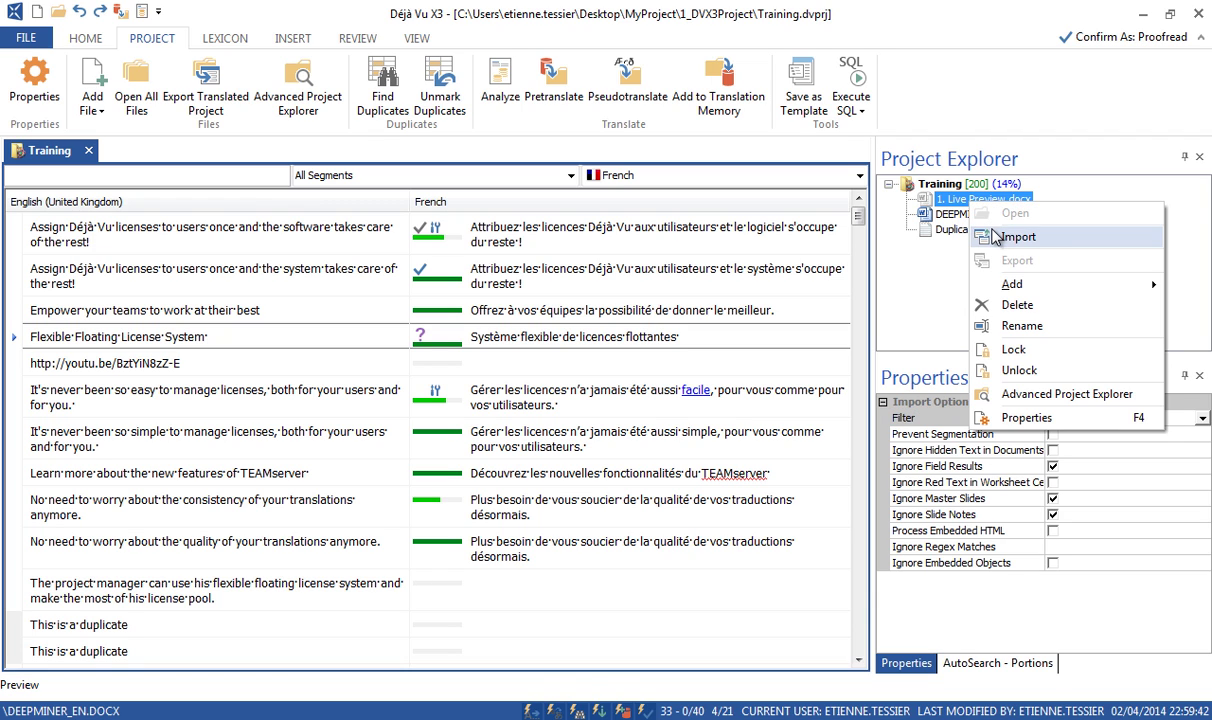
{"action": "left_click", "coordinate": [995, 234]}
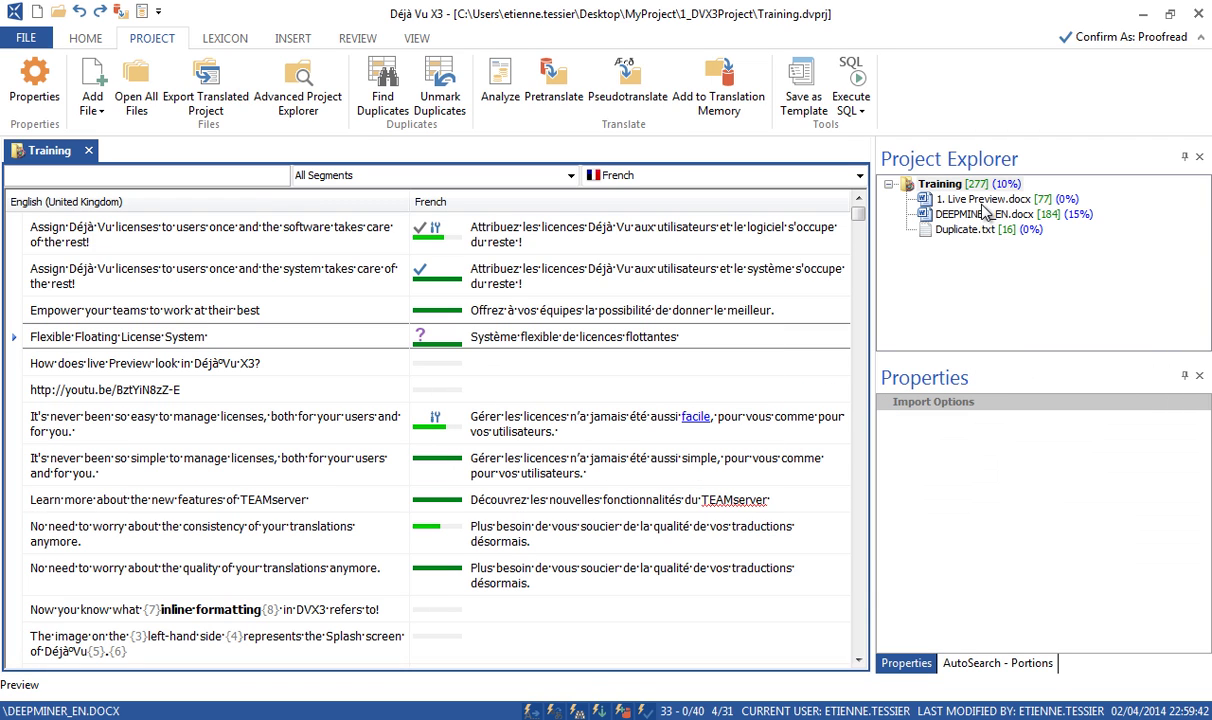
{"action": "double_click", "coordinate": [981, 203]}
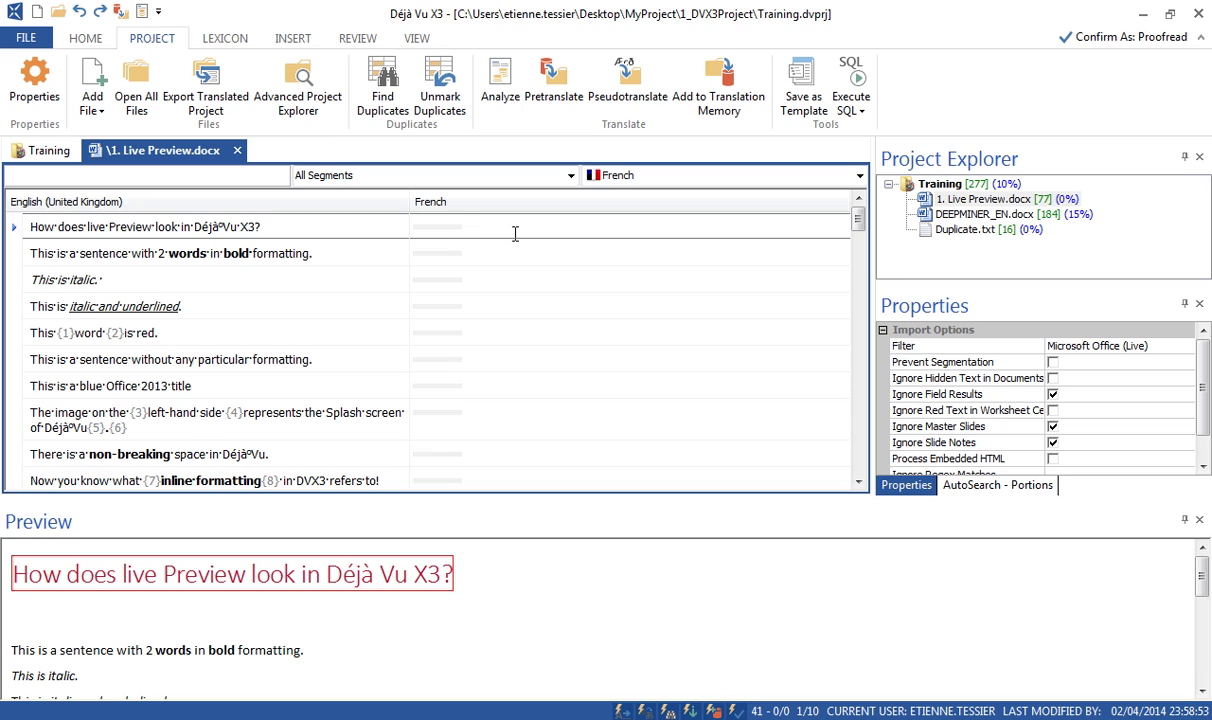
Step: Translate the first segment as "A quoi ressemble la Preview dans Déjà Vu X3 ?", accepting suggested completions, and confirm it
{"action": "type", "text": "A quoi re"}
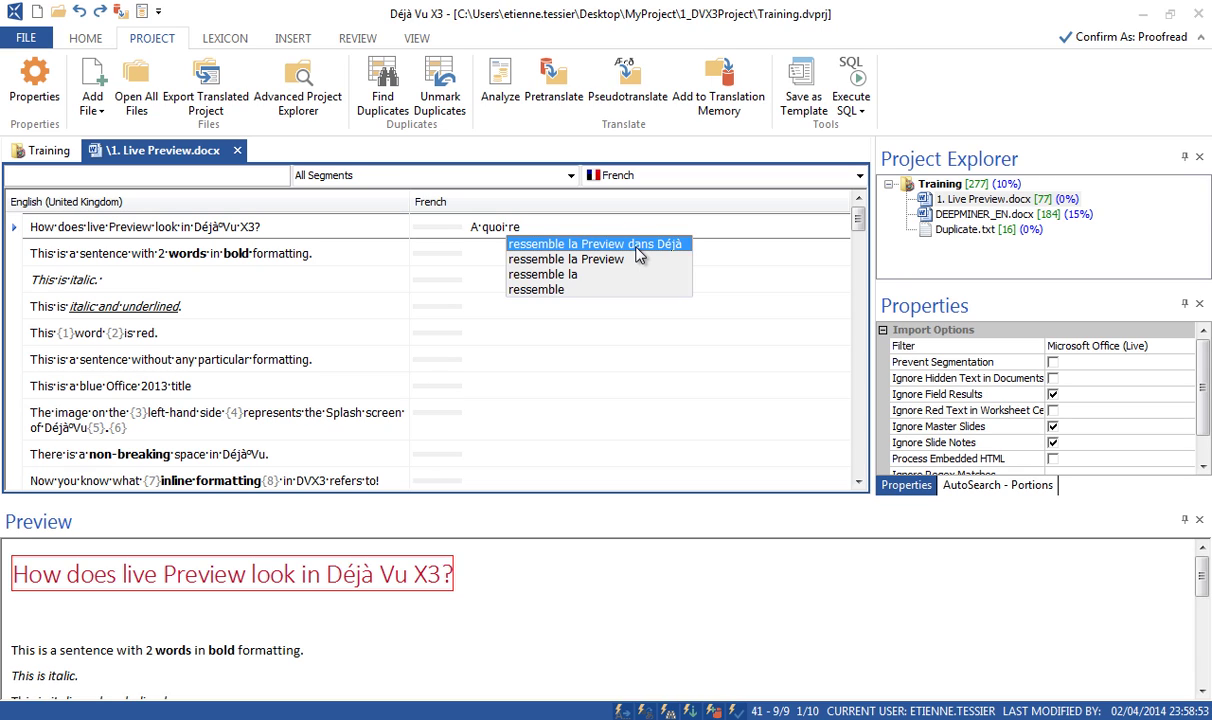
{"action": "left_click", "coordinate": [636, 248]}
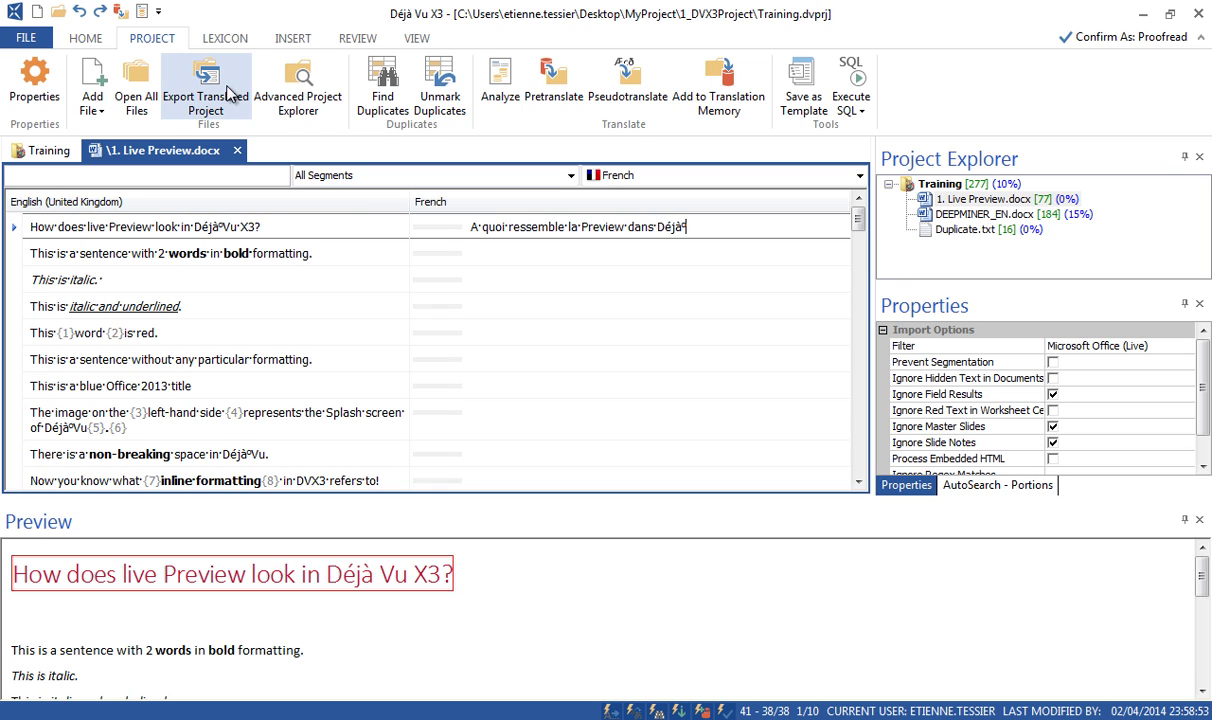
{"action": "left_click", "coordinate": [88, 38]}
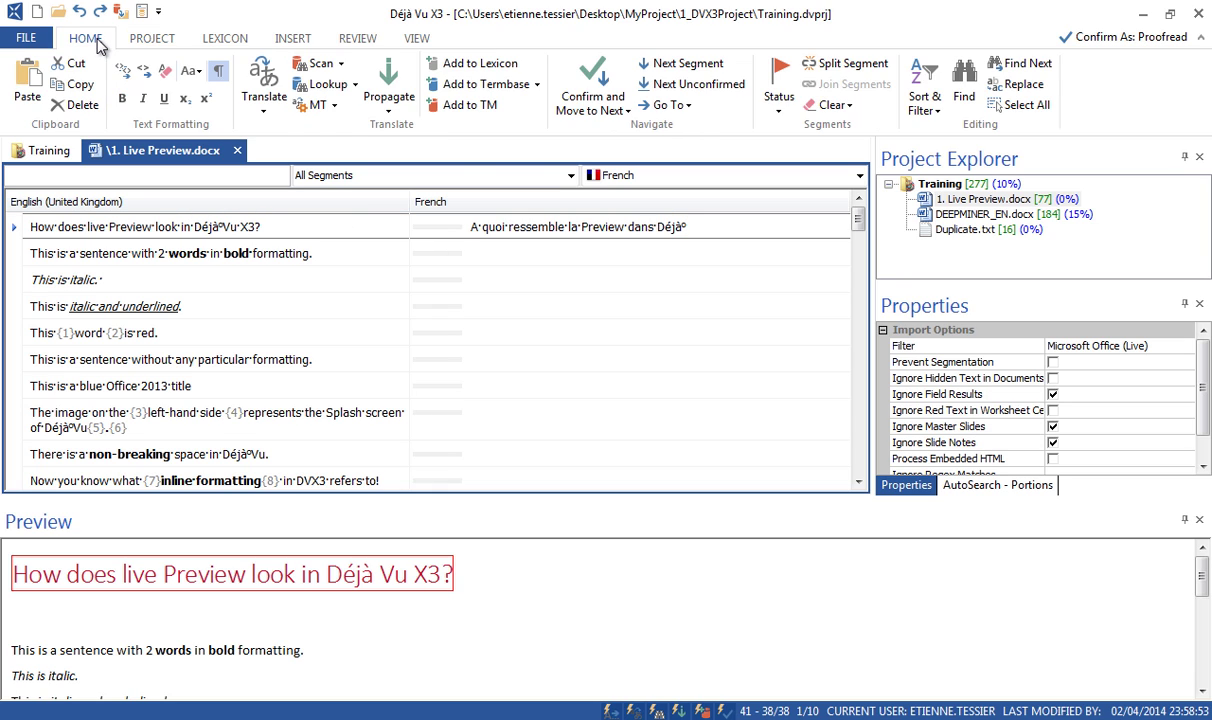
{"action": "left_click", "coordinate": [226, 79]}
{"action": "left_click", "coordinate": [218, 71]}
{"action": "left_click", "coordinate": [716, 226]}
{"action": "type", "text": "V"}
{"action": "key", "text": "Return"}
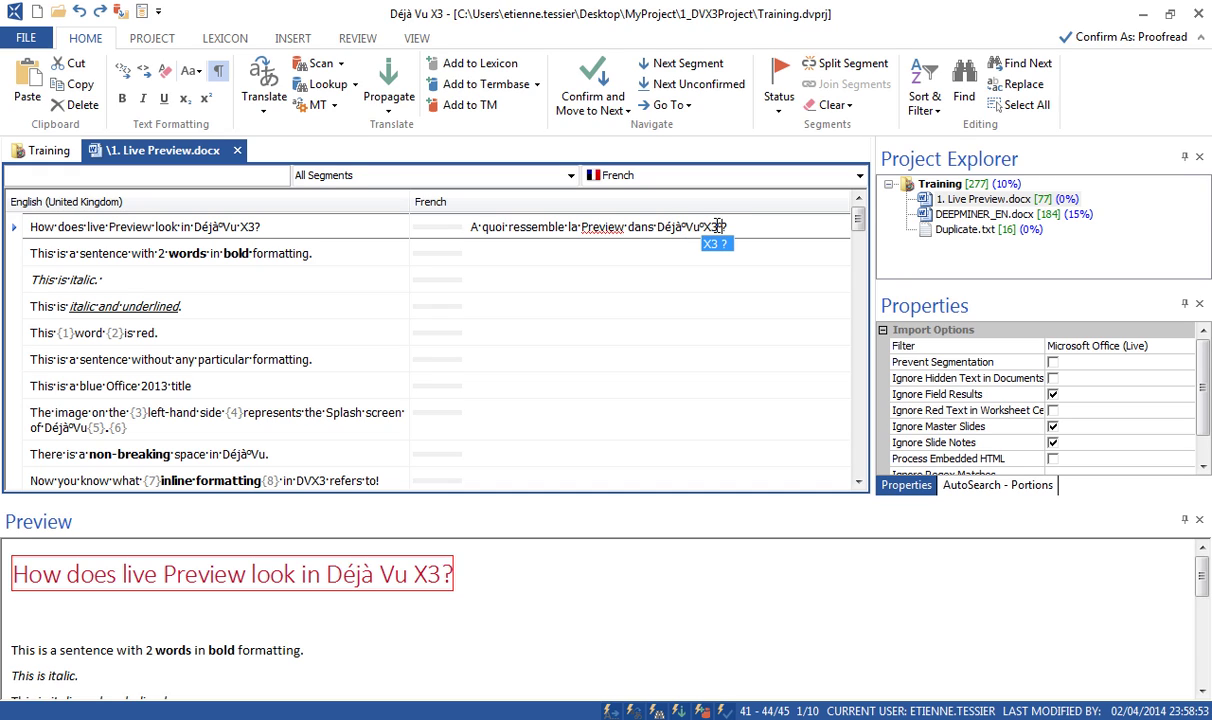
{"action": "key", "text": "End"}
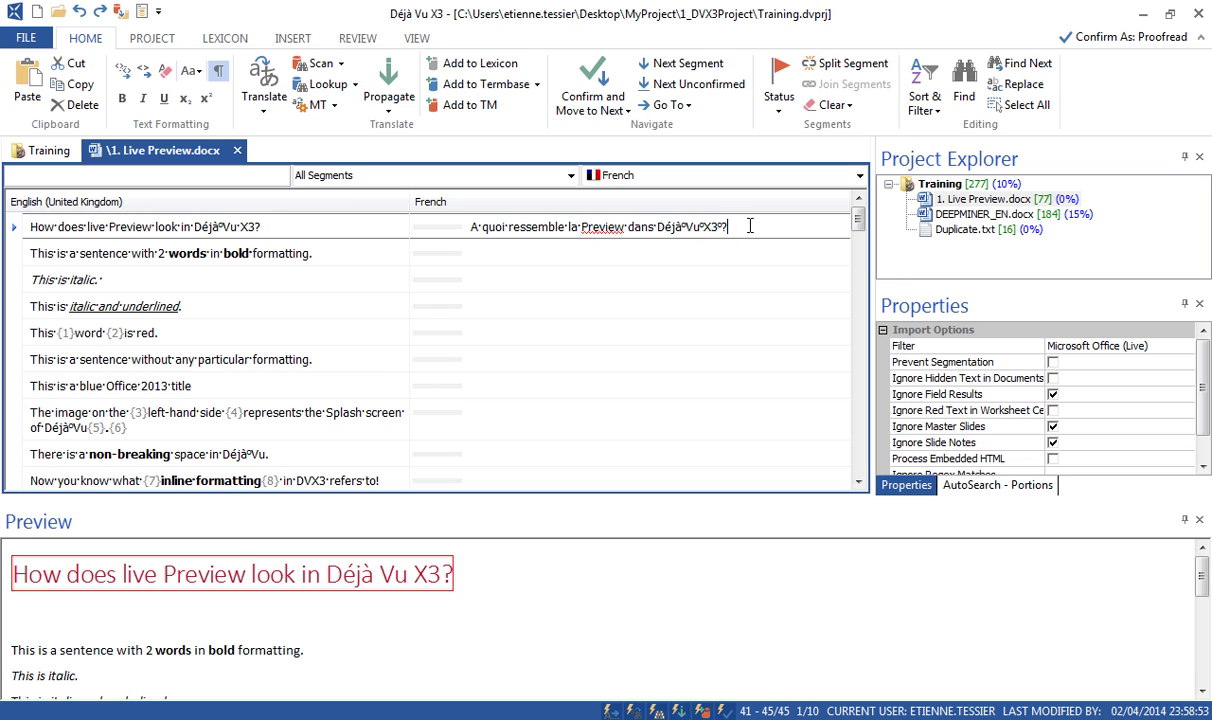
{"action": "key", "text": "ctrl+Return"}
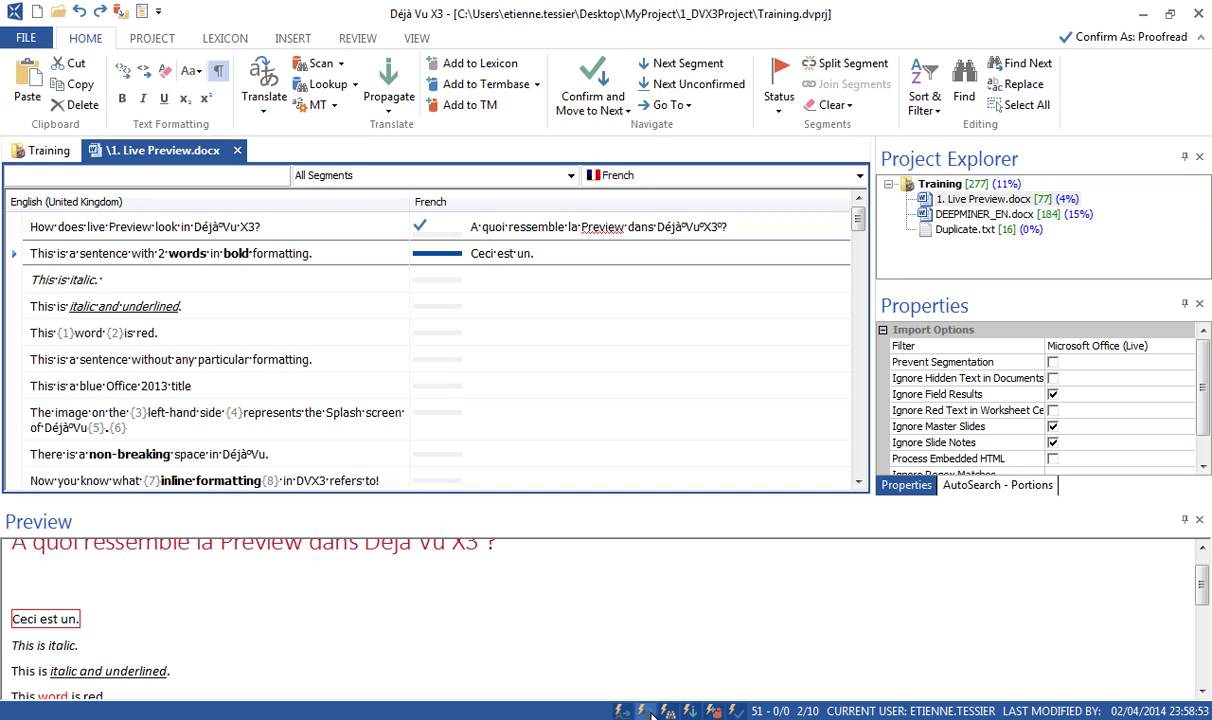
Step: Complete the second segment's French translation as "Ceci est une phrase contenant 2 mots en italique."
{"action": "left_click", "coordinate": [534, 254]}
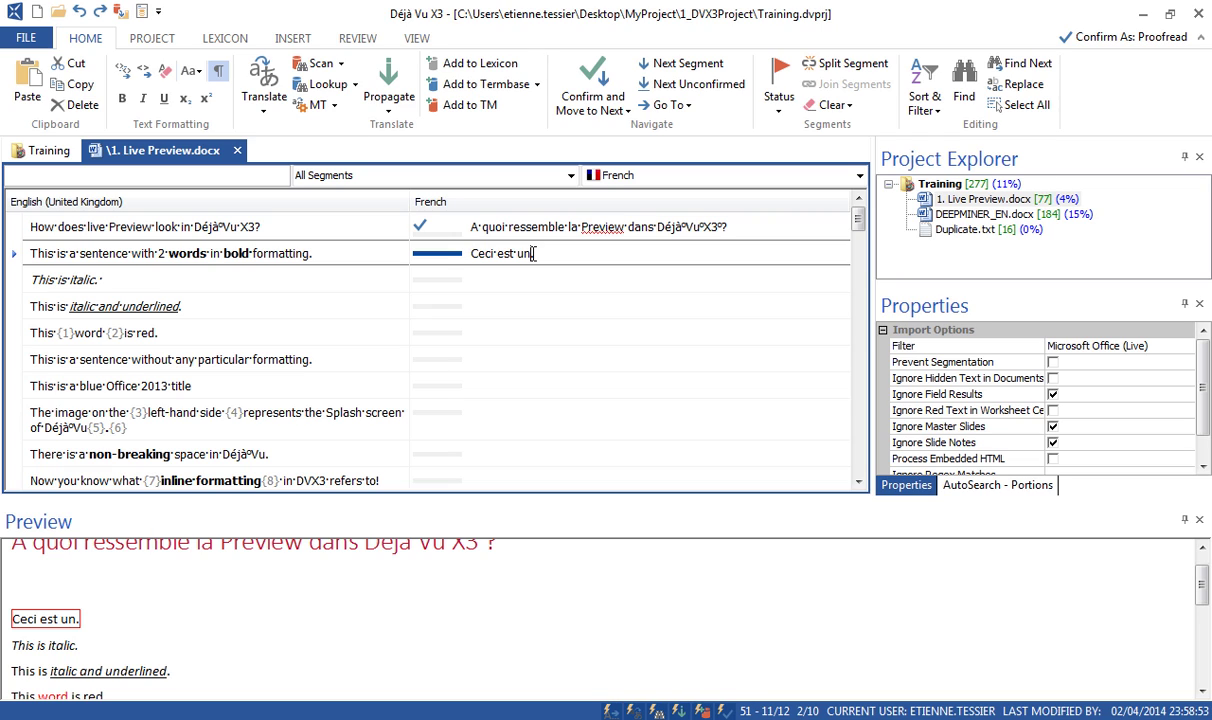
{"action": "type", "text": "e phrase contenant 2 mots en"}
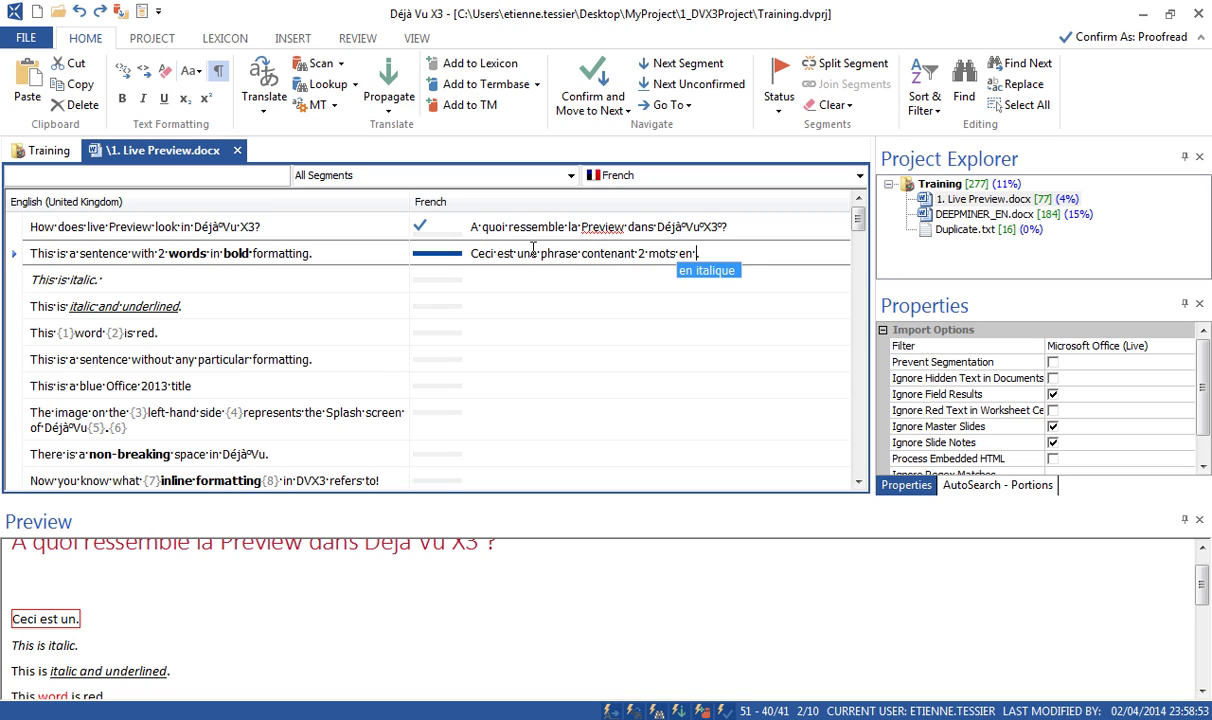
{"action": "key", "text": "Return"}
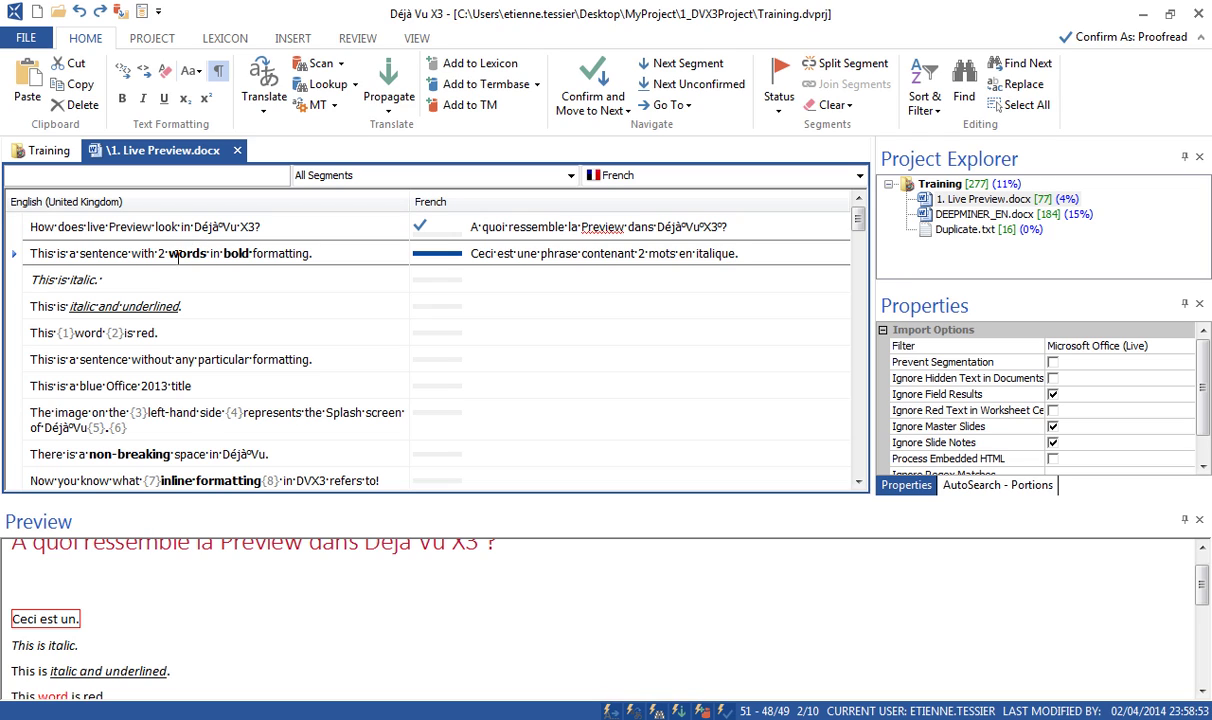
Step: Make the words "mots" and "italique" bold in the second segment's translation and confirm the segment
{"action": "double_click", "coordinate": [662, 254]}
{"action": "key", "text": "ctrl+b"}
{"action": "double_click", "coordinate": [718, 254]}
{"action": "left_click", "coordinate": [124, 98]}
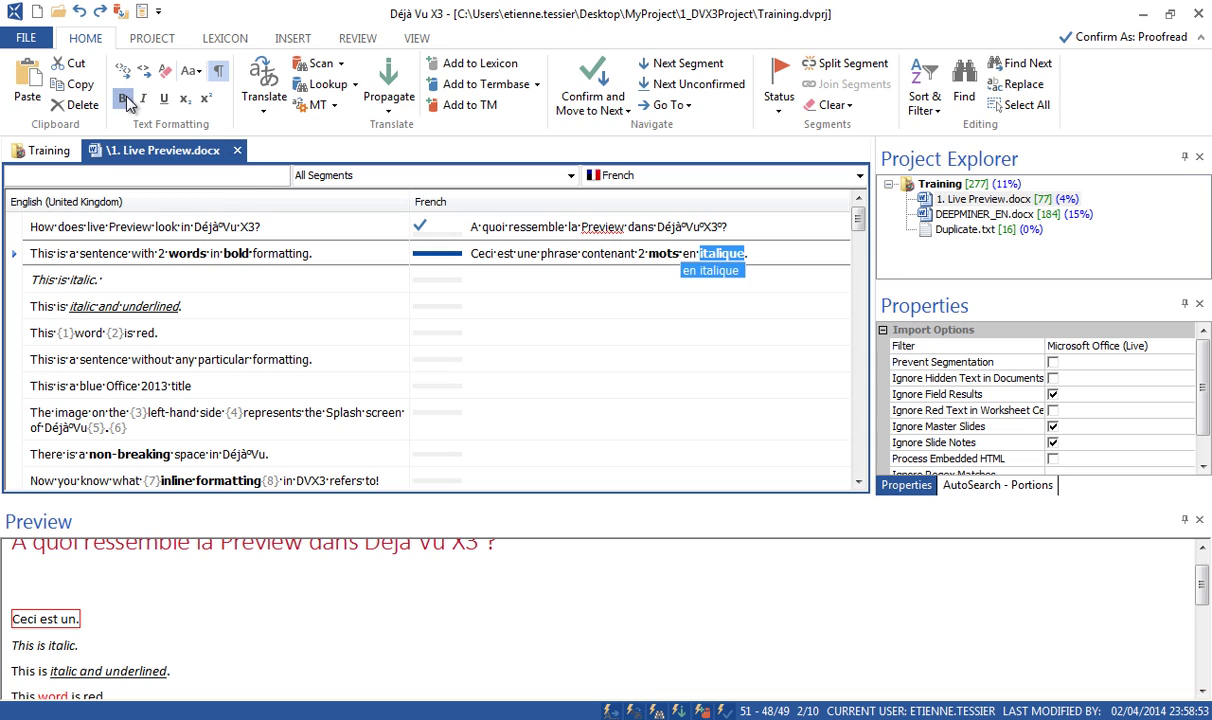
{"action": "left_click", "coordinate": [789, 260]}
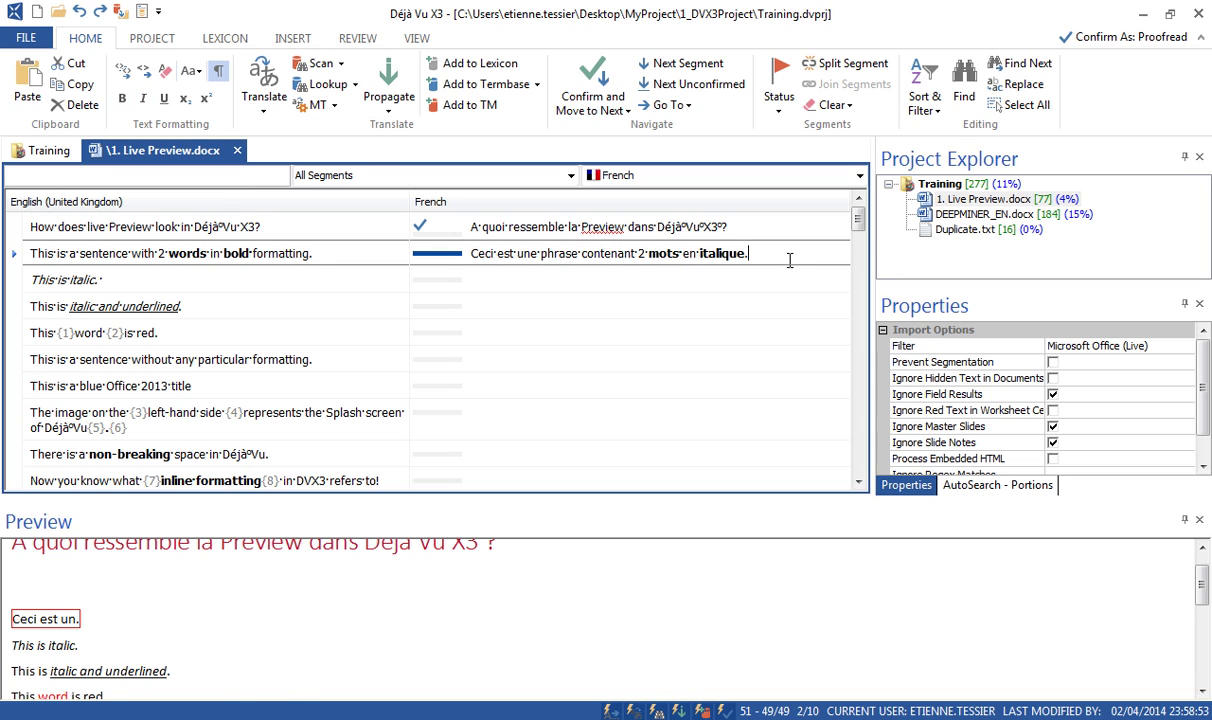
{"action": "key", "text": "ctrl+Return"}
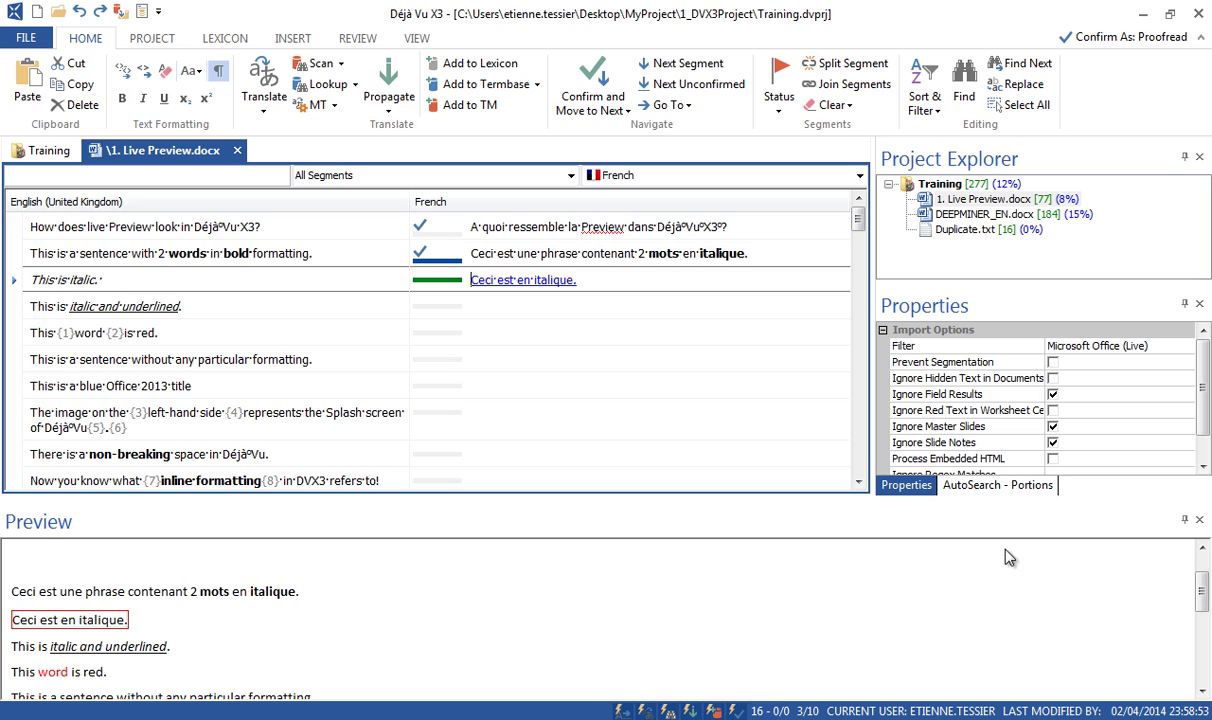
Step: Examine the AutoSearch portions and the alternative matches offered for the segment "This is italic."
{"action": "left_click", "coordinate": [998, 486]}
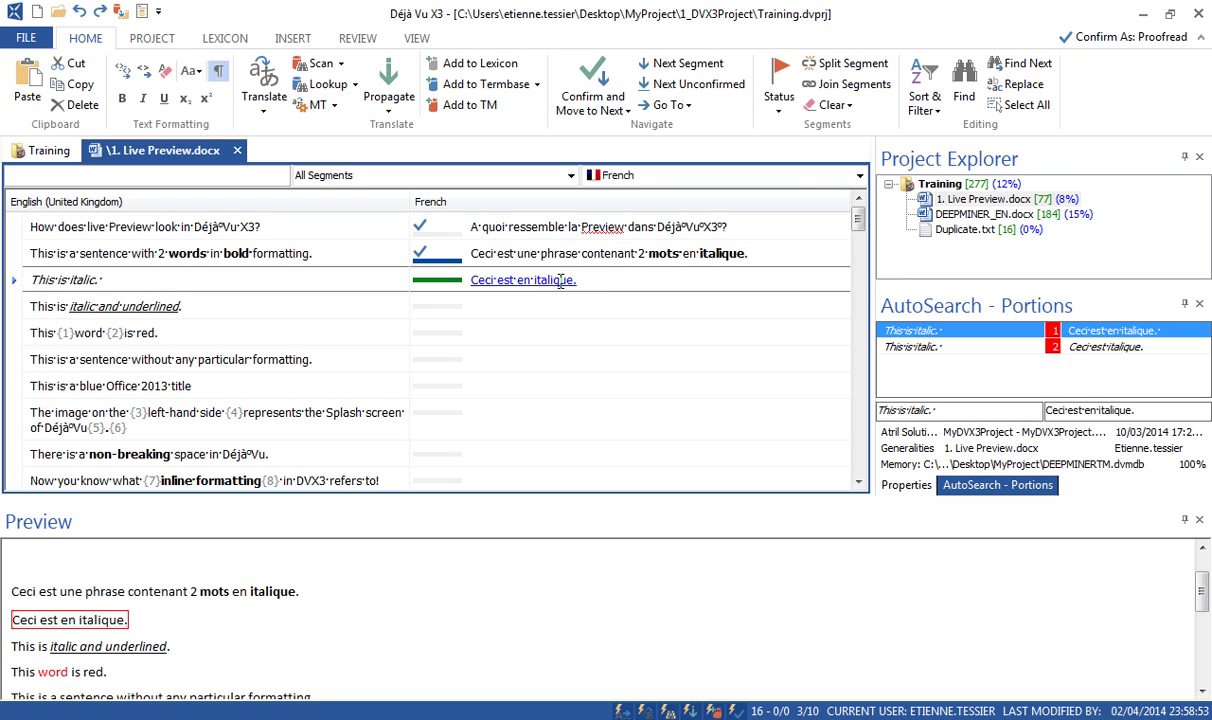
{"action": "right_click", "coordinate": [561, 286]}
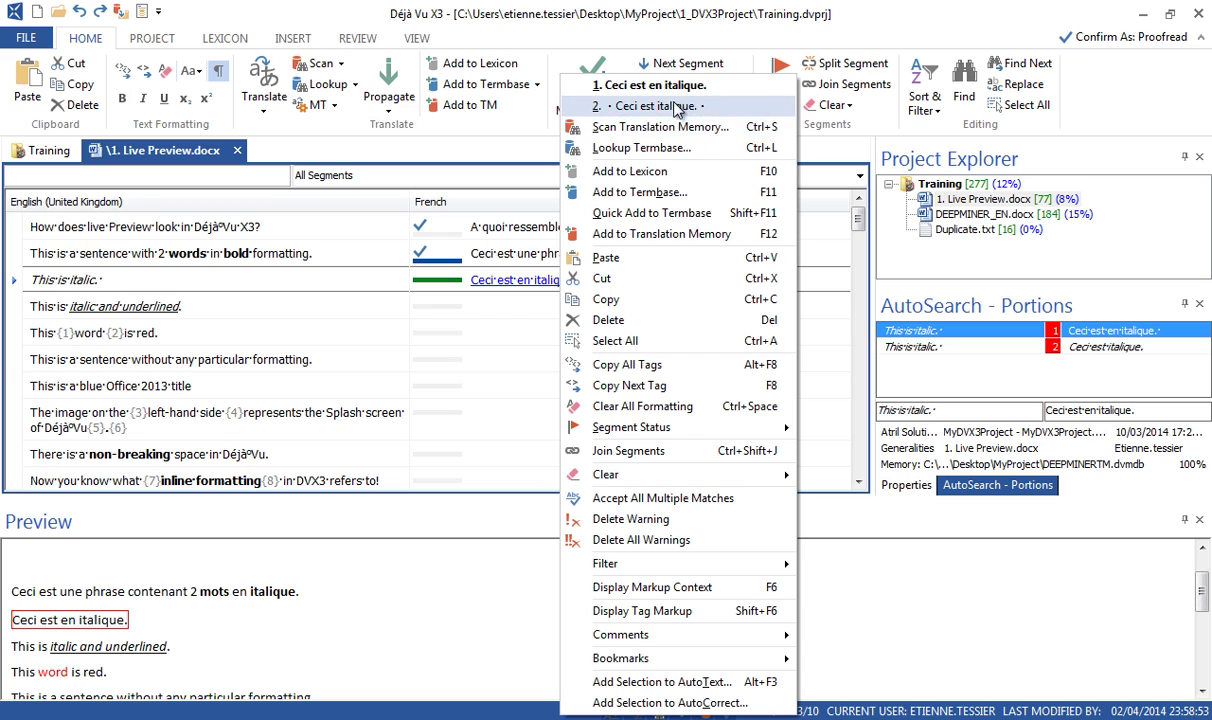
{"action": "left_click", "coordinate": [485, 256]}
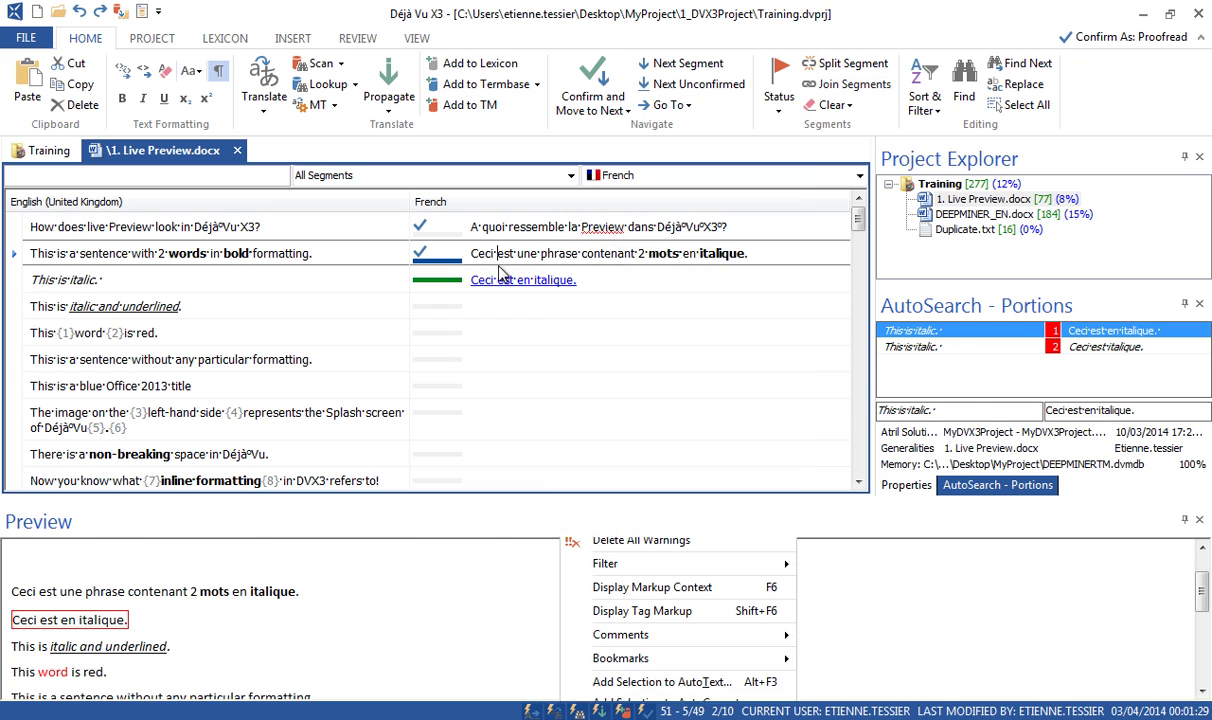
Step: Italicise the whole translation "Ceci est en italique." and confirm the segment
{"action": "left_click", "coordinate": [596, 279]}
{"action": "left_click_drag", "start_coordinate": [591, 279], "coordinate": [447, 284]}
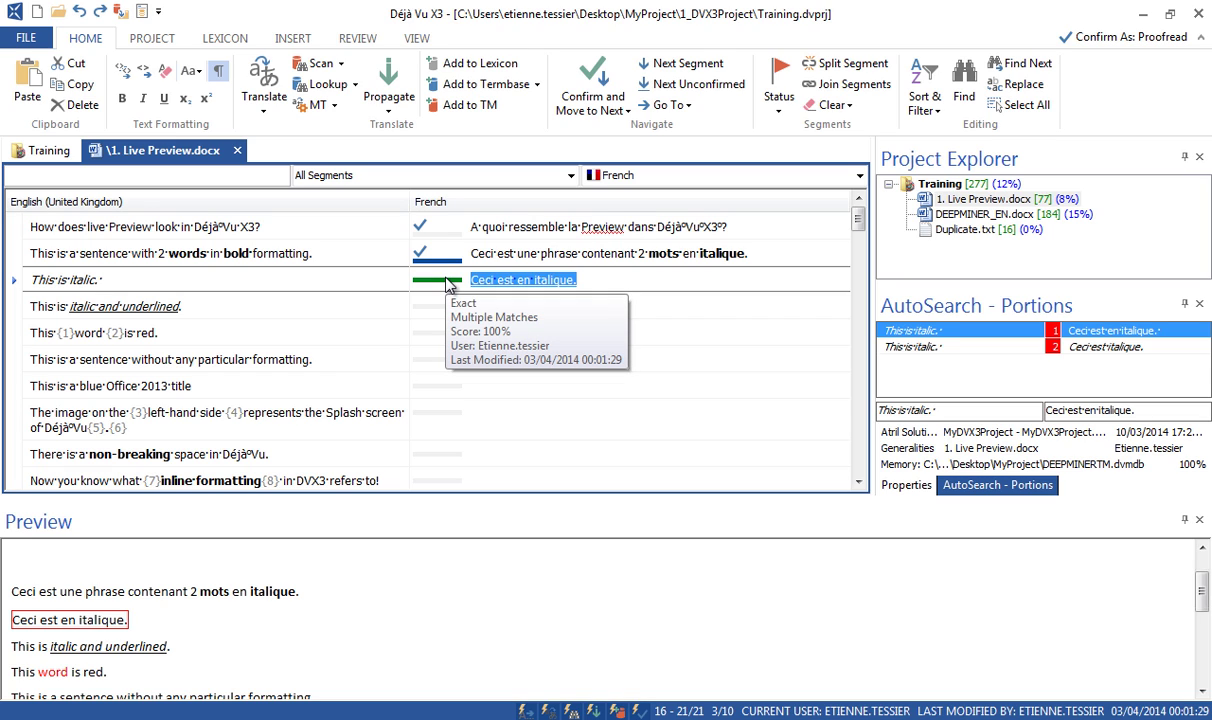
{"action": "key", "text": "ctrl+i"}
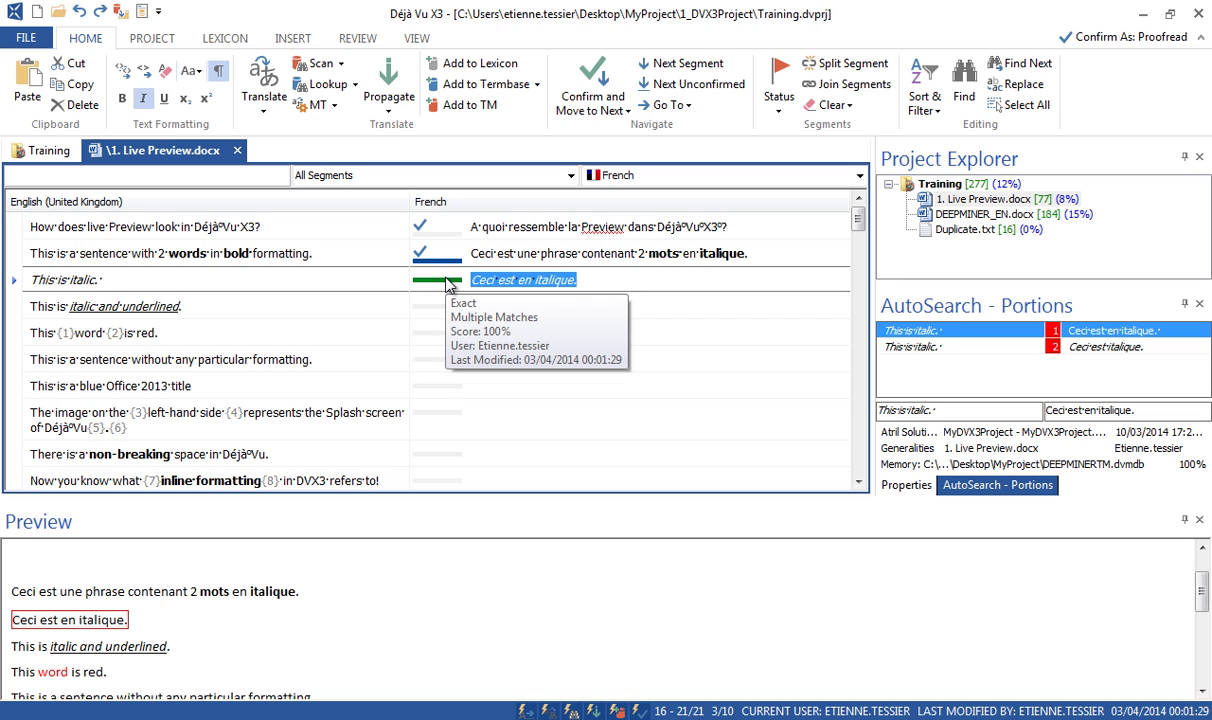
{"action": "left_click", "coordinate": [593, 272]}
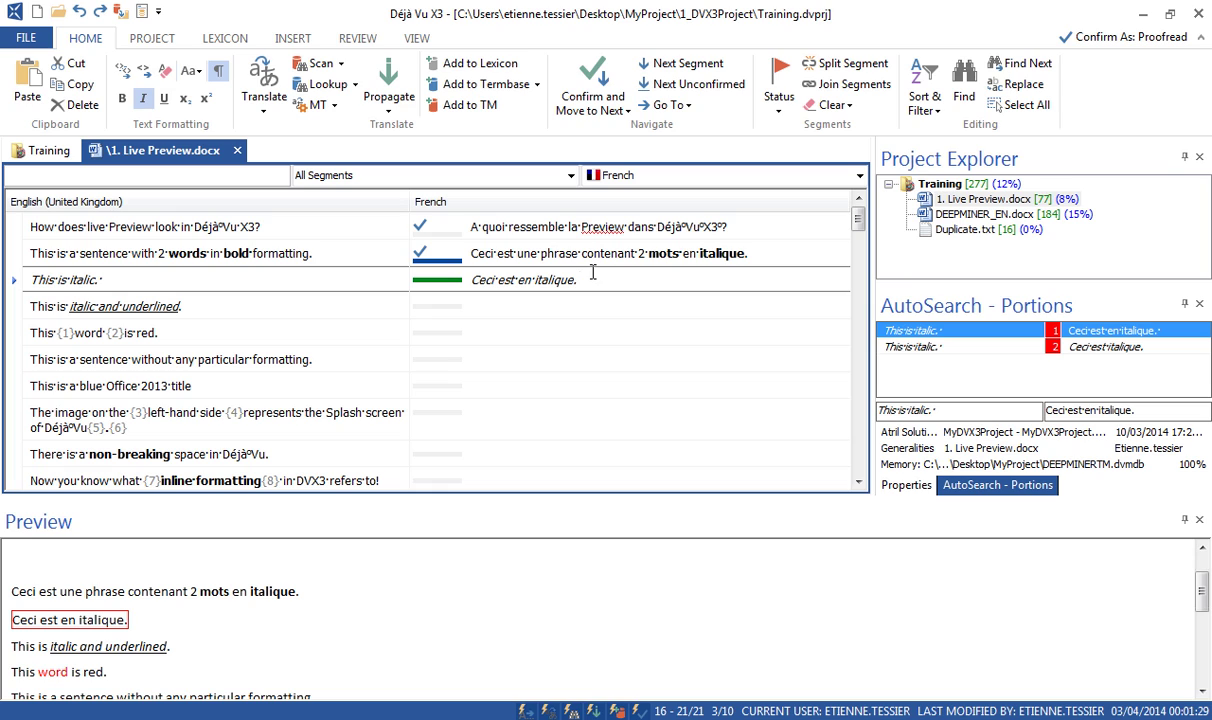
{"action": "key", "text": "ctrl+Return"}
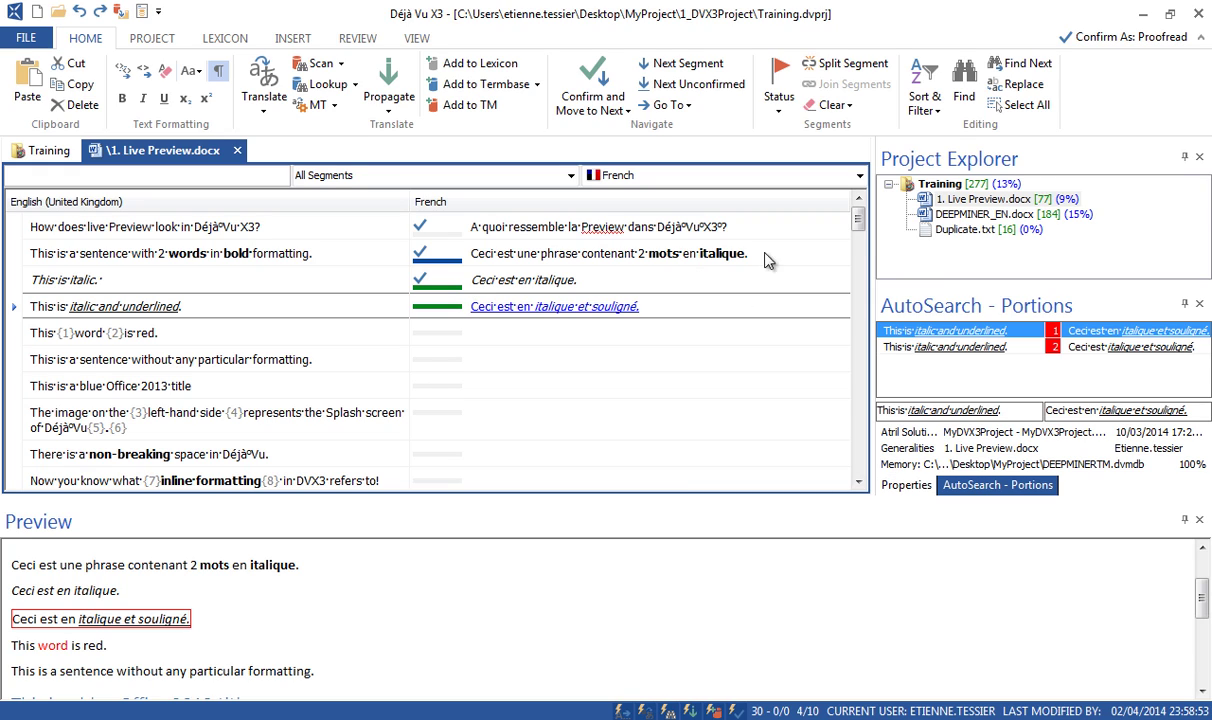
Step: Open Duplicate.txt, translate its first segment as "Ceci est un doublon", and confirm it
{"action": "double_click", "coordinate": [958, 231]}
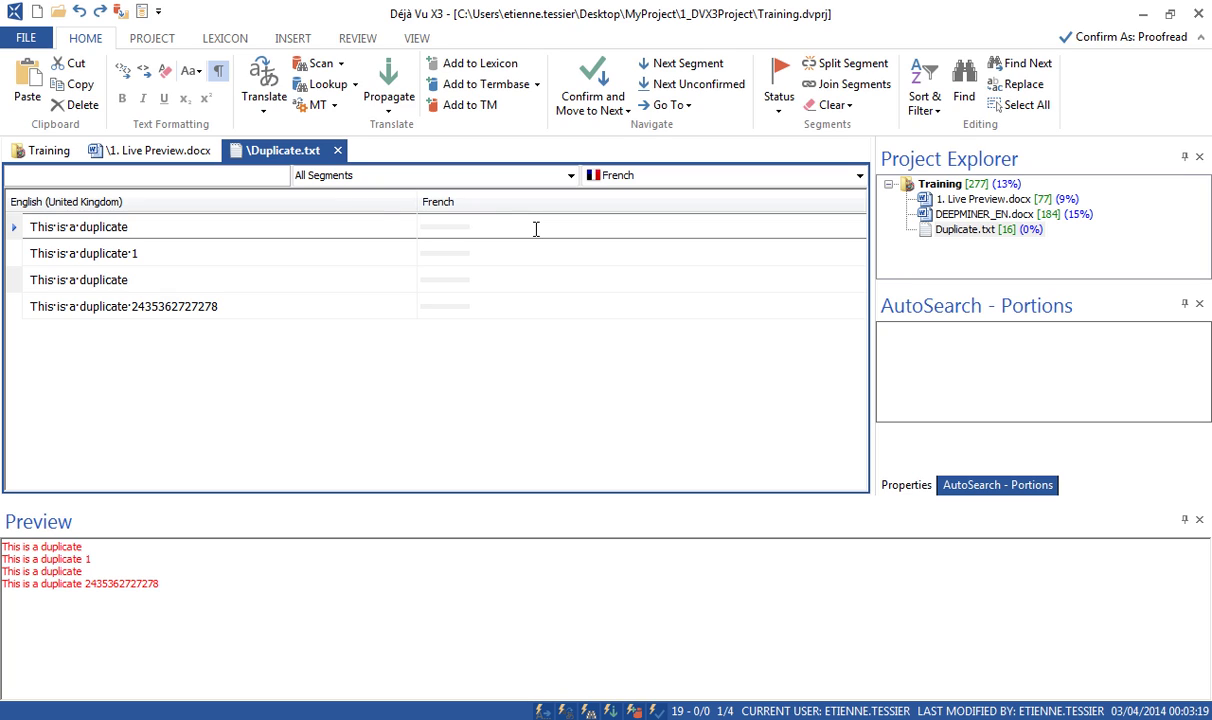
{"action": "type", "text": "Ceci"}
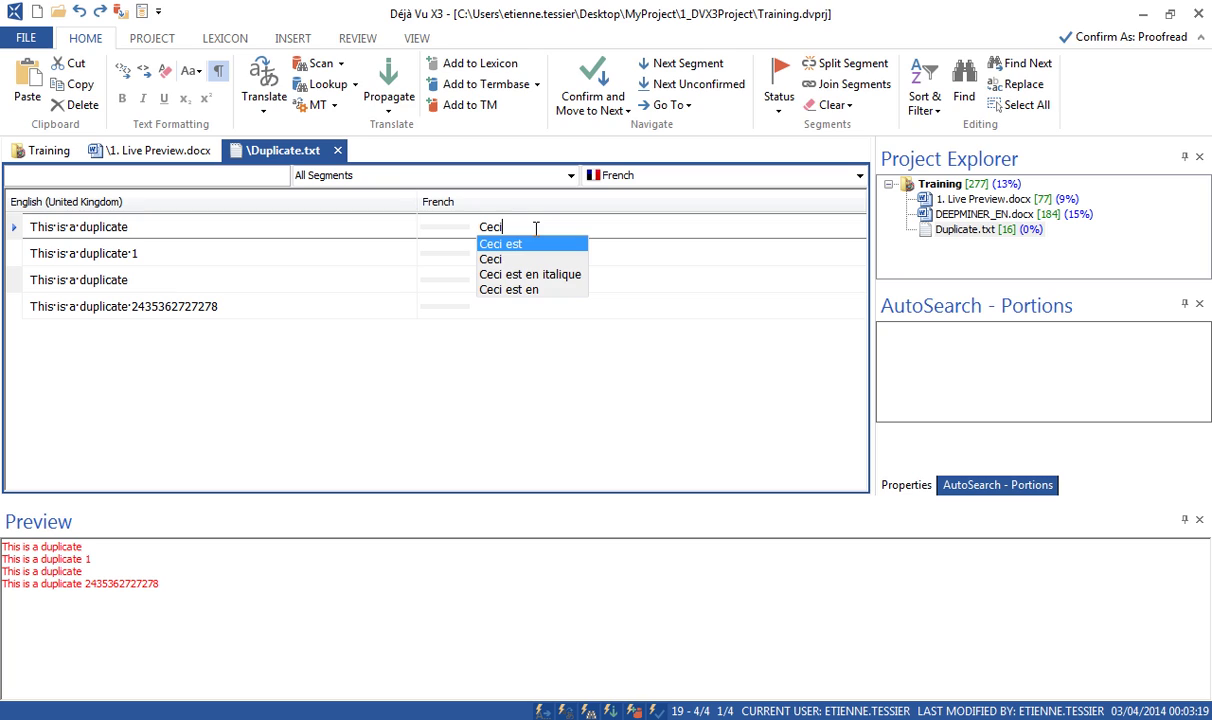
{"action": "key", "text": "Return"}
{"action": "type", "text": "un do"}
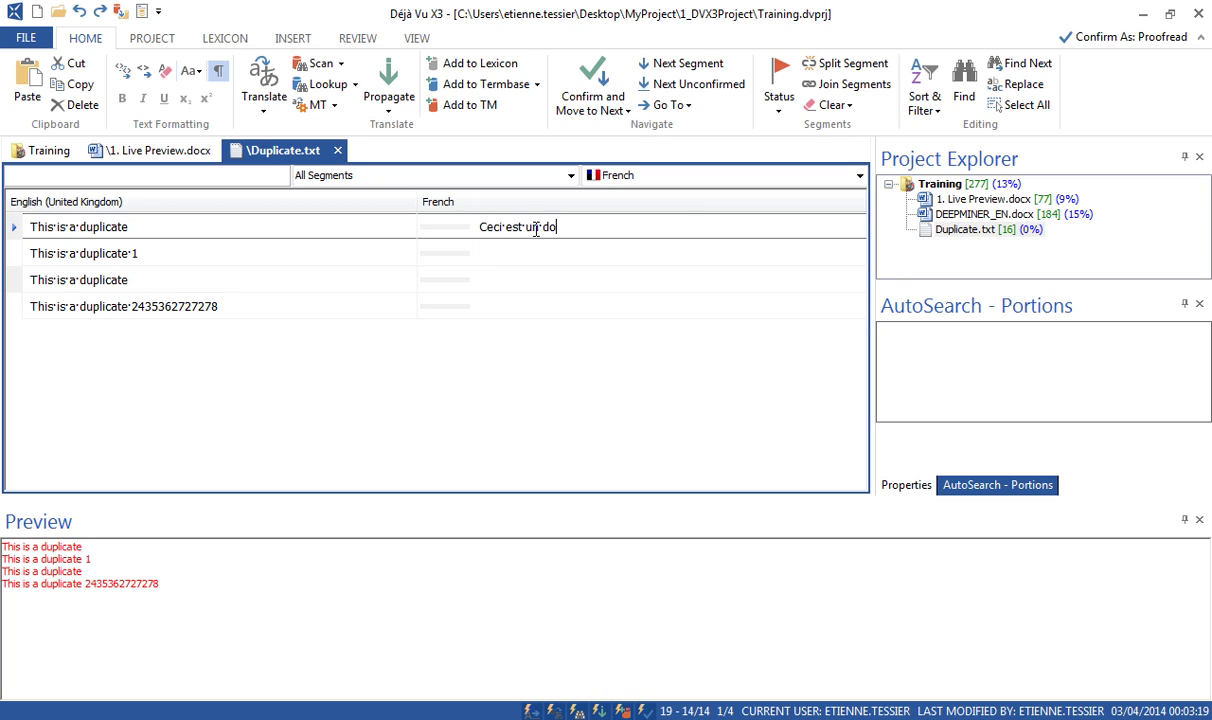
{"action": "type", "text": "ublon"}
{"action": "key", "text": "ctrl+Return"}
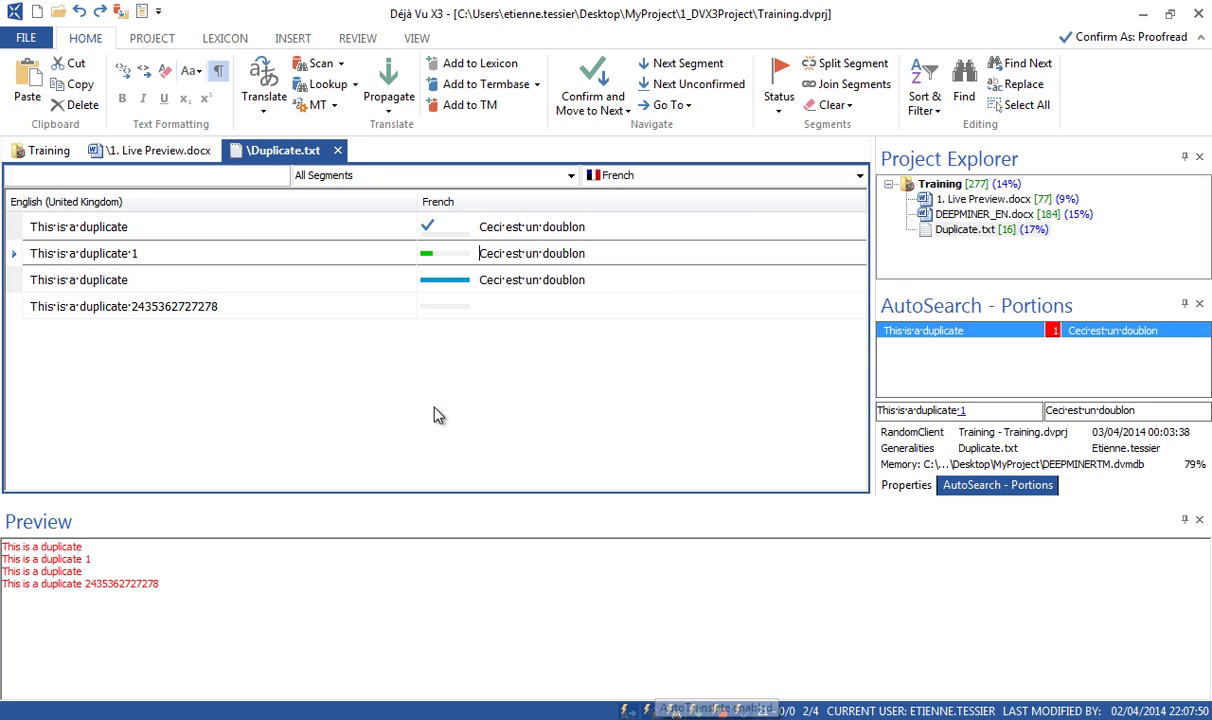
Step: Complete the second segment's translation as "Ceci est un doublon 1" and confirm the segment
{"action": "left_click", "coordinate": [601, 227]}
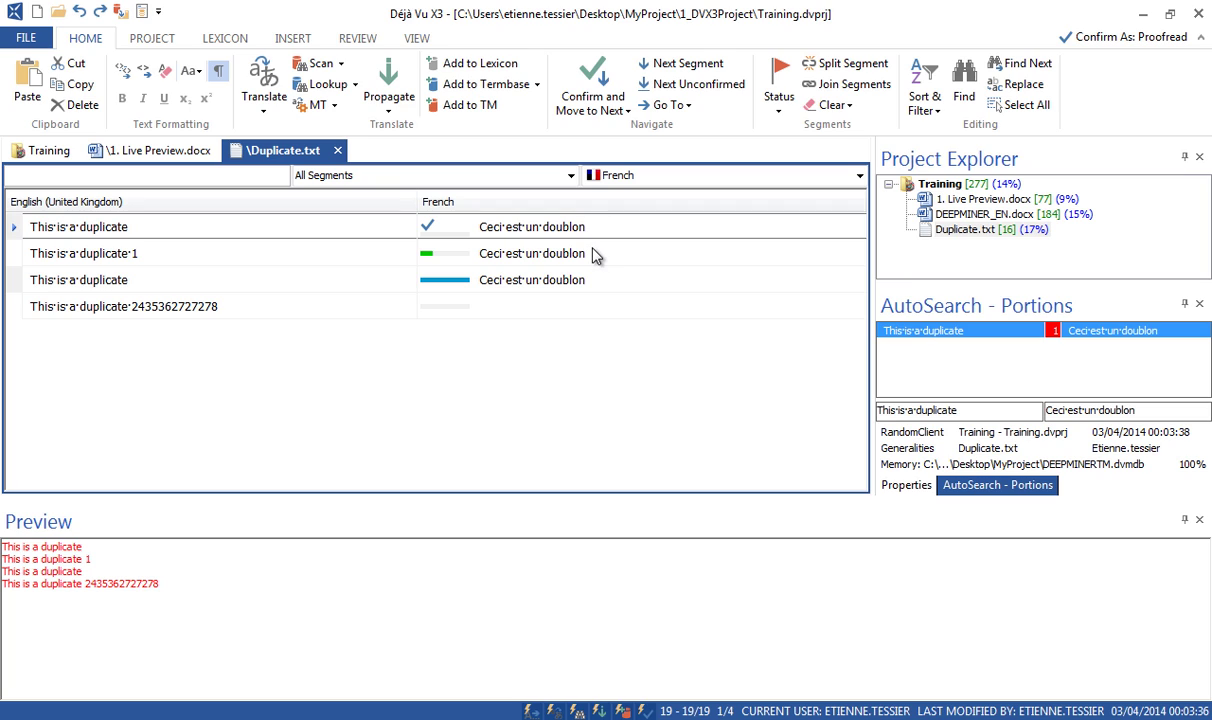
{"action": "left_click", "coordinate": [593, 253]}
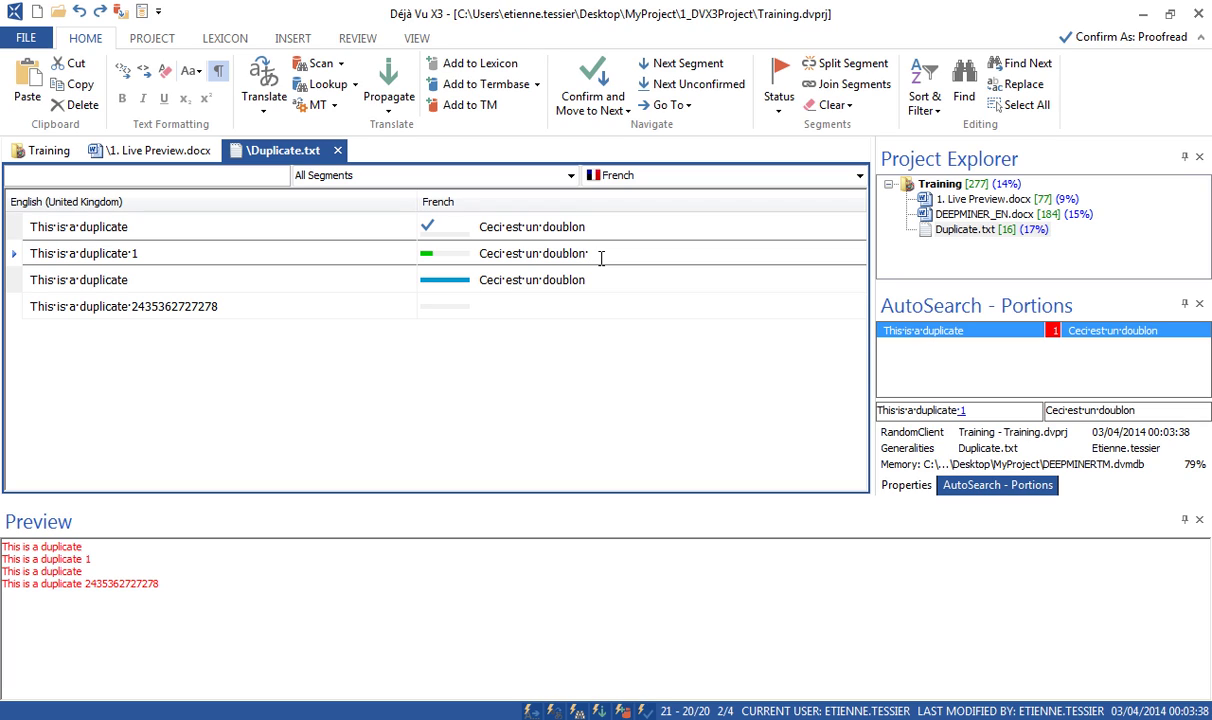
{"action": "type", "text": "1"}
{"action": "left_click", "coordinate": [535, 229]}
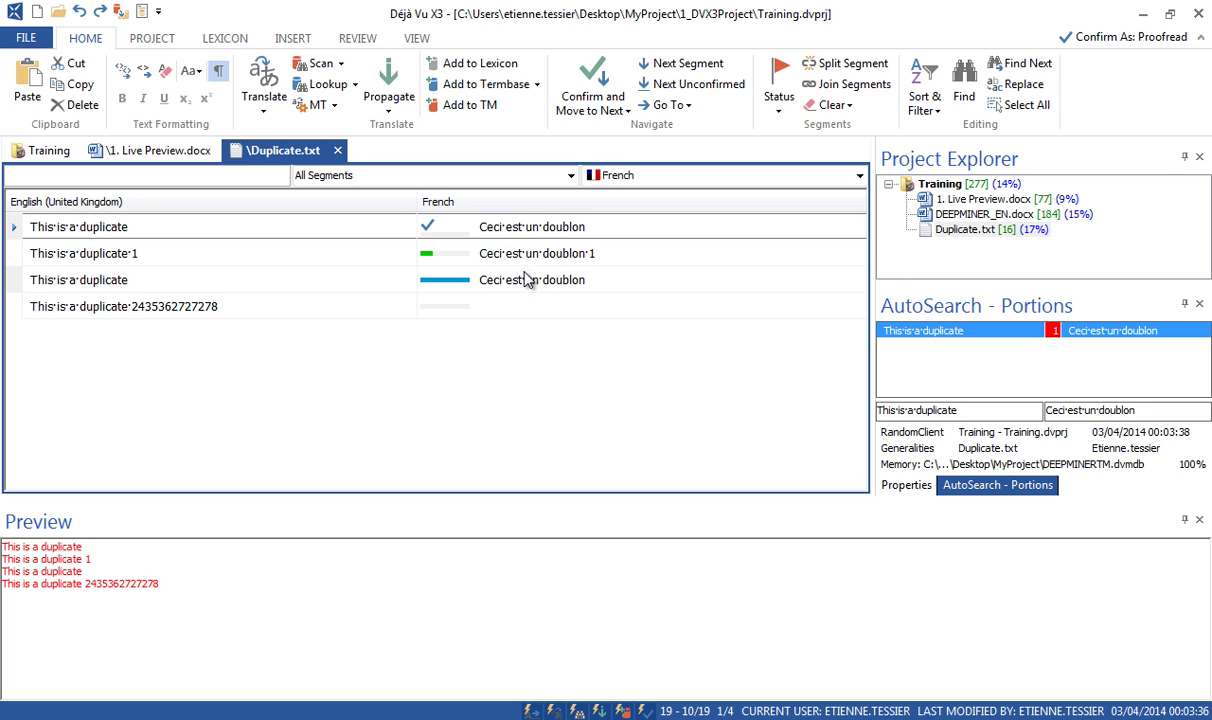
{"action": "left_click", "coordinate": [527, 279]}
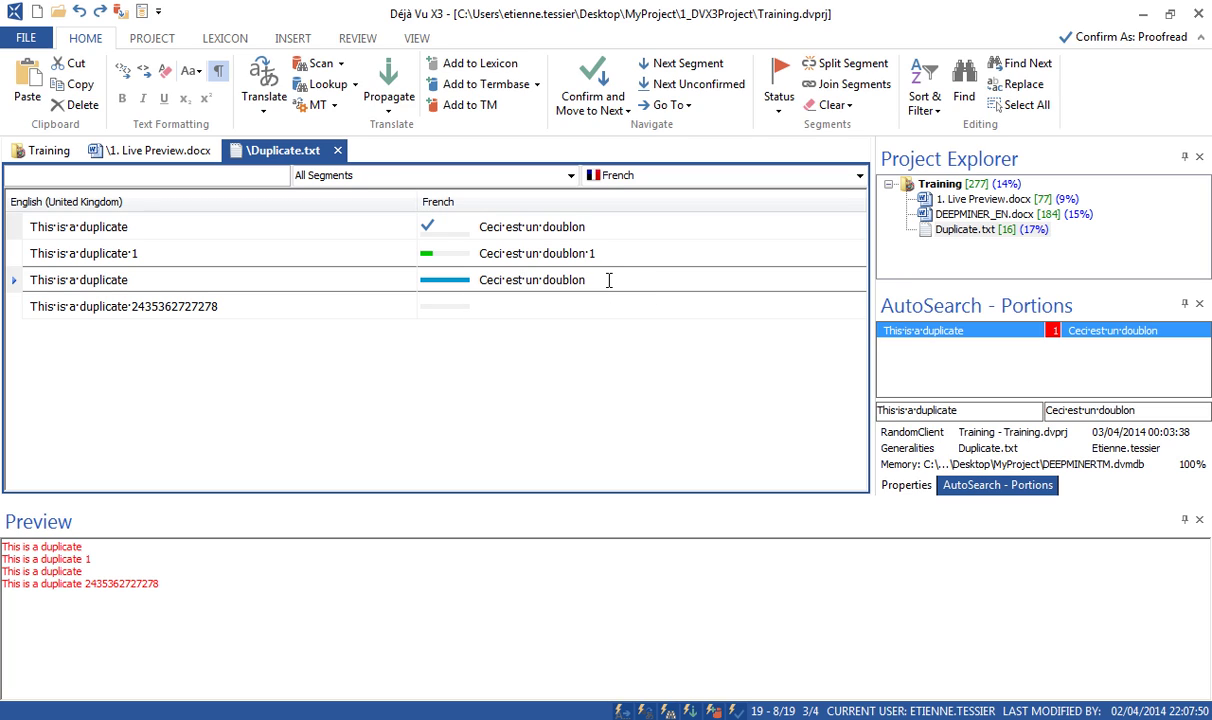
{"action": "mouse_move", "coordinate": [469, 284]}
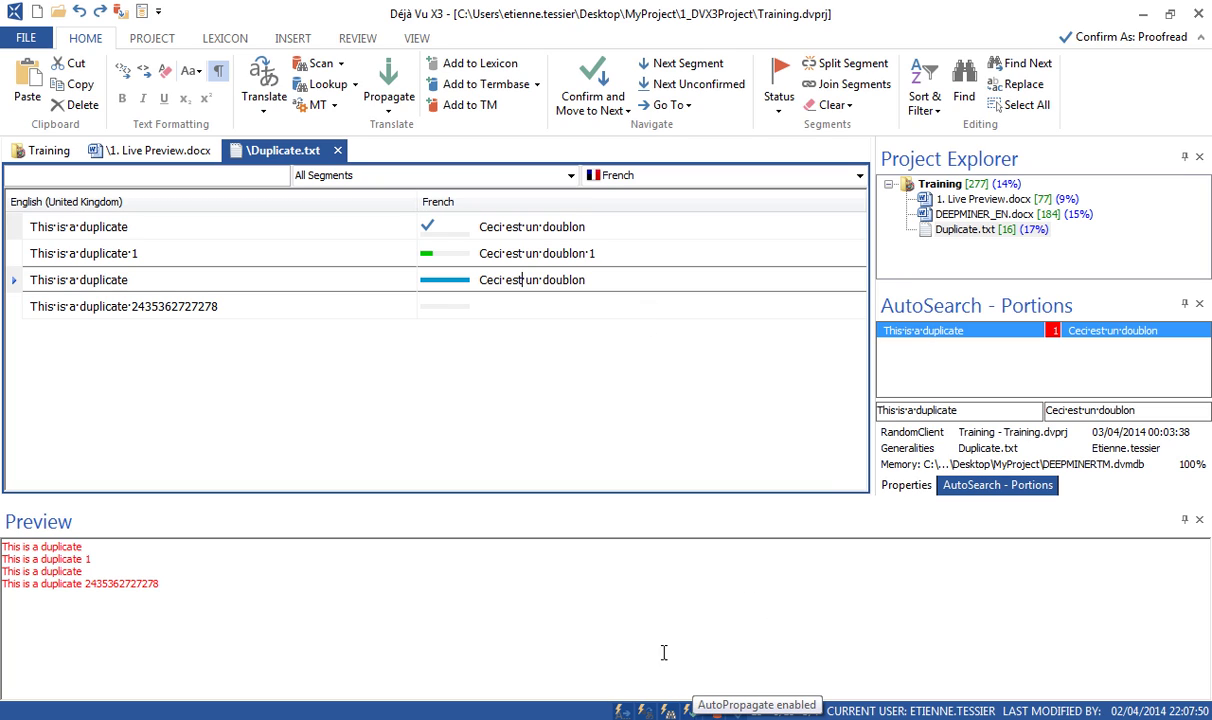
{"action": "left_click", "coordinate": [620, 264]}
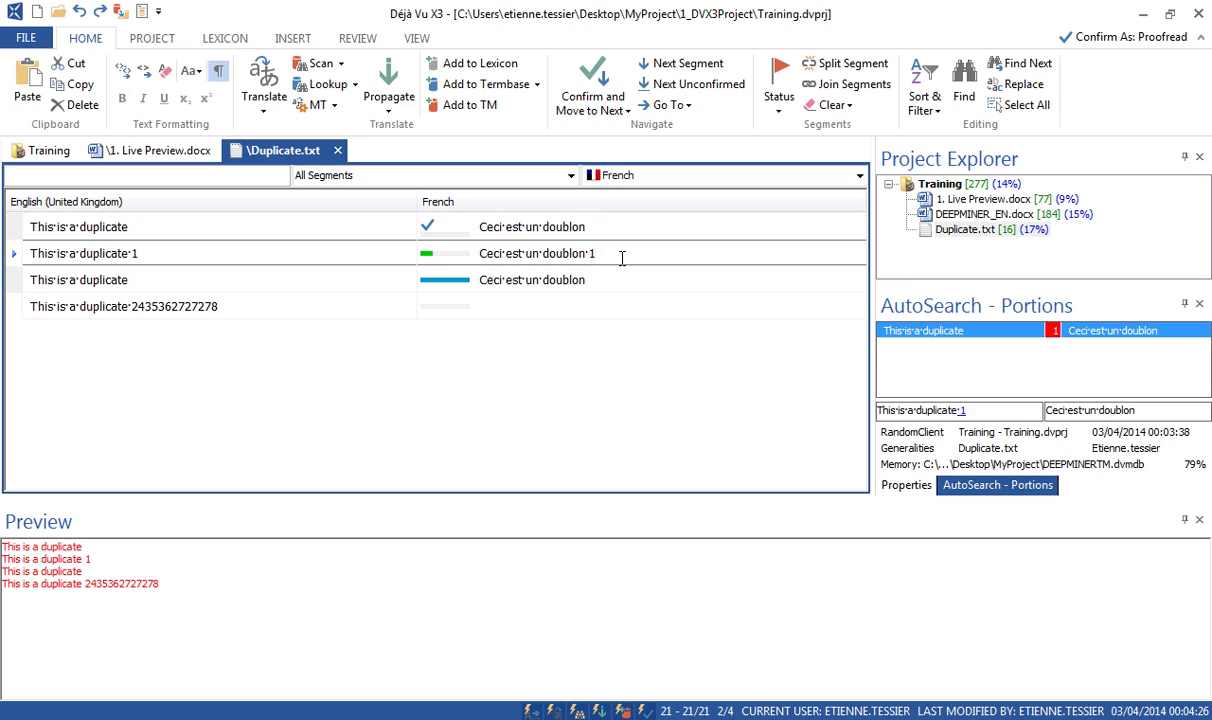
{"action": "key", "text": "ctrl+Return"}
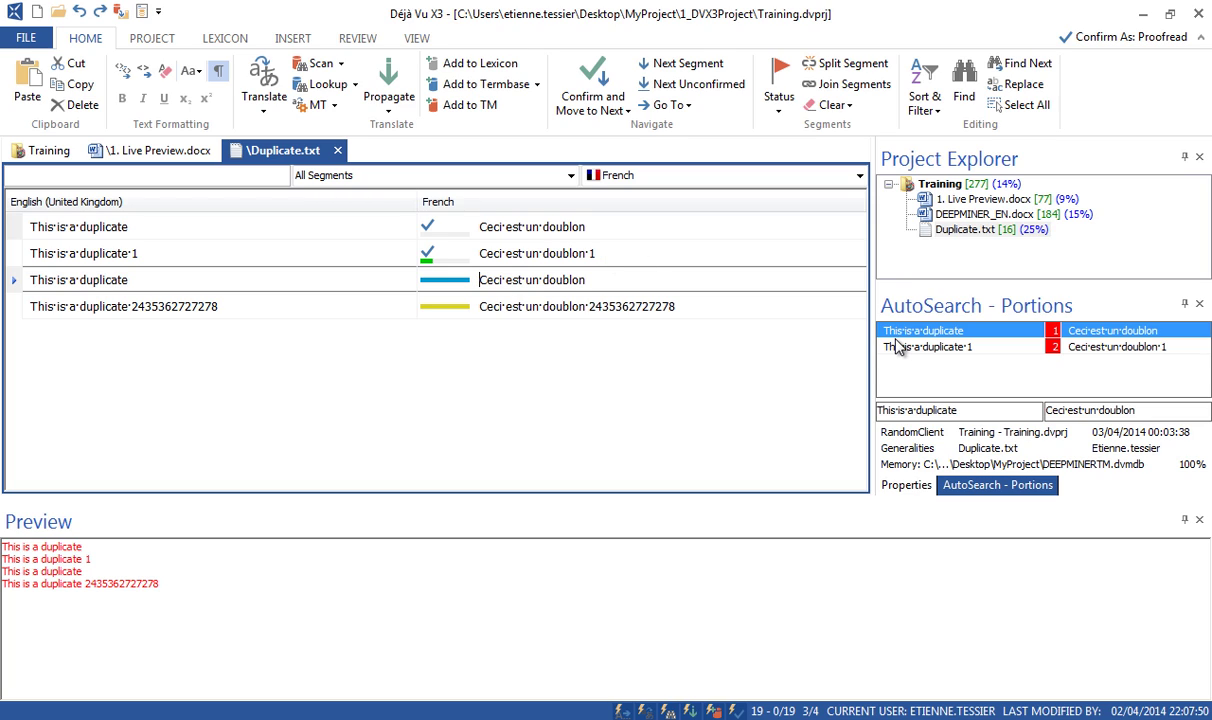
Step: Confirm the fourth segment with the final 8 removed from the number in its translation, and restore that digit
{"action": "left_click", "coordinate": [520, 307]}
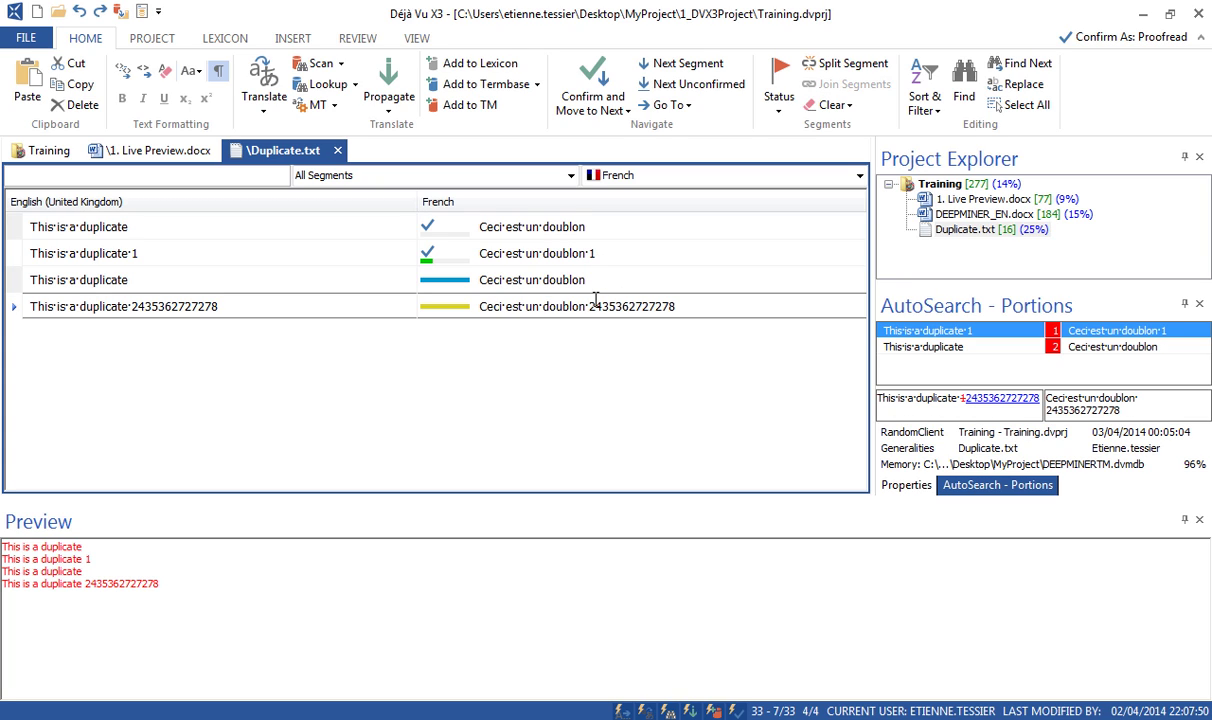
{"action": "left_click_drag", "start_coordinate": [590, 306], "coordinate": [686, 309]}
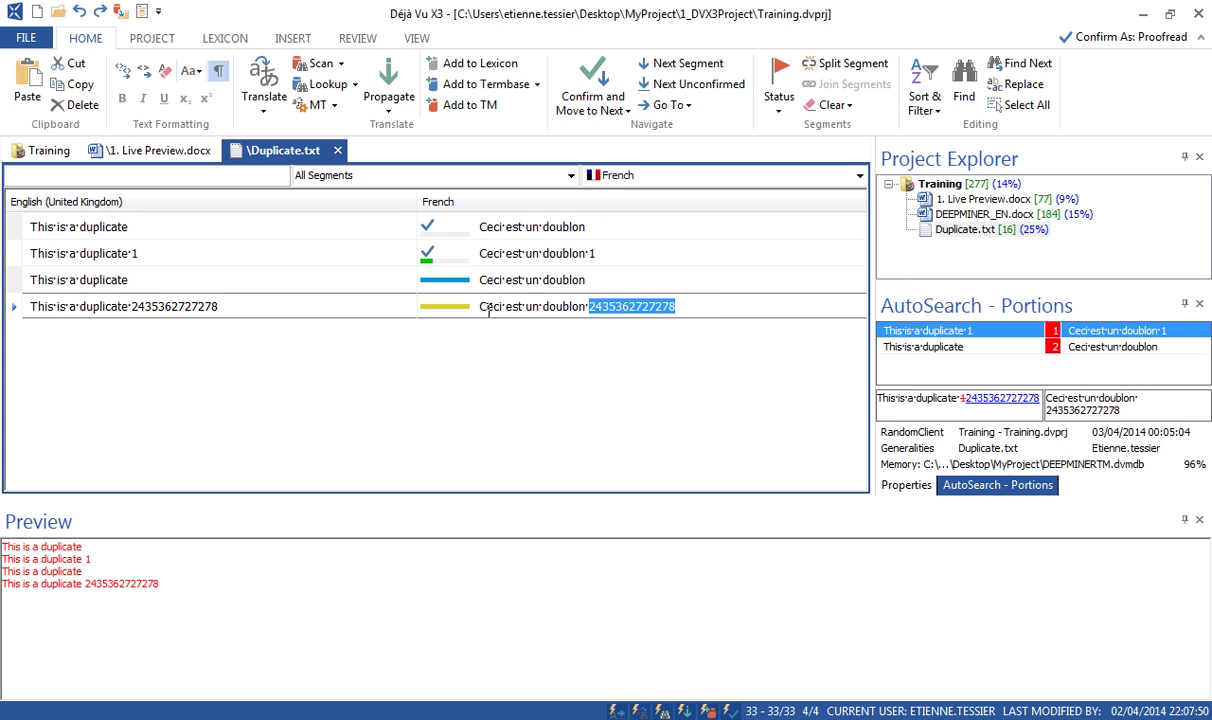
{"action": "mouse_move", "coordinate": [465, 316]}
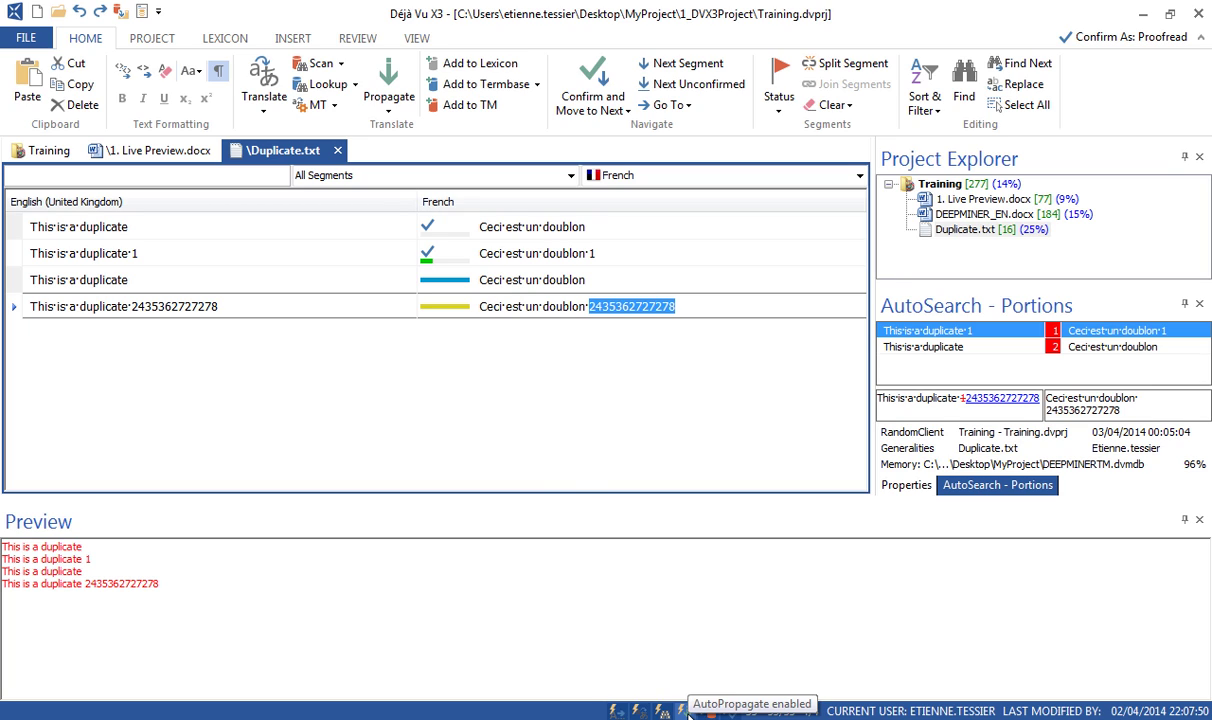
{"action": "left_click", "coordinate": [592, 284]}
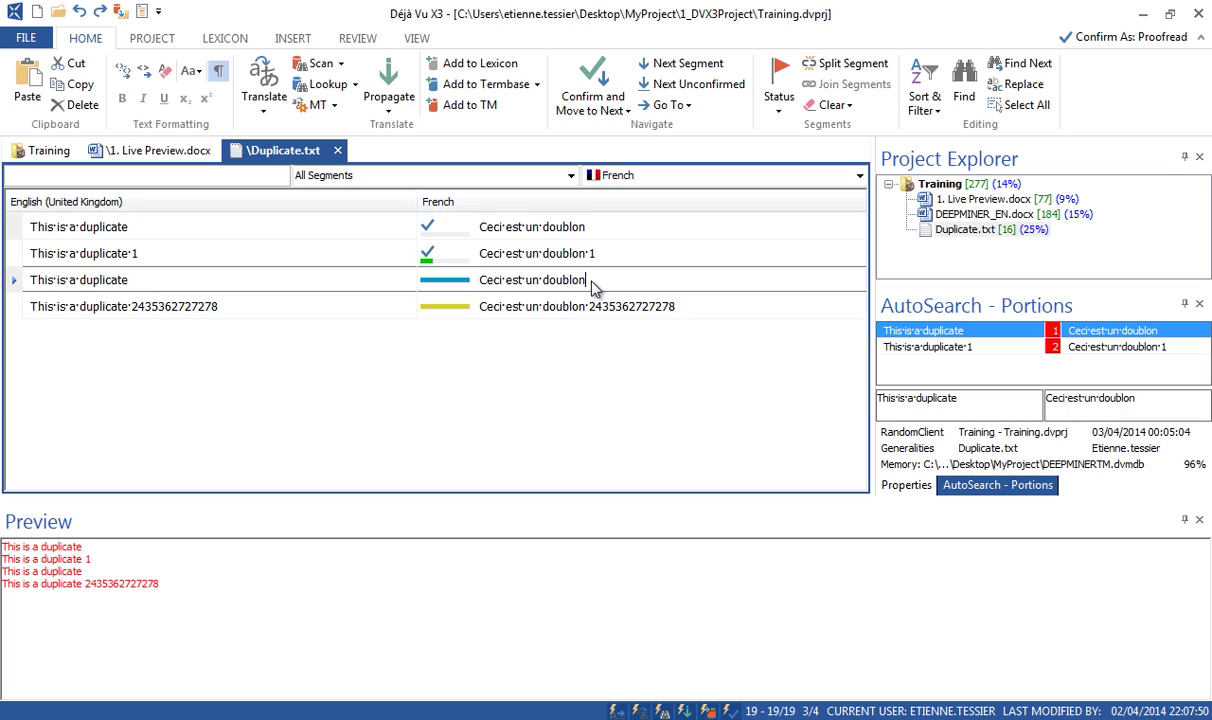
{"action": "left_click", "coordinate": [582, 306]}
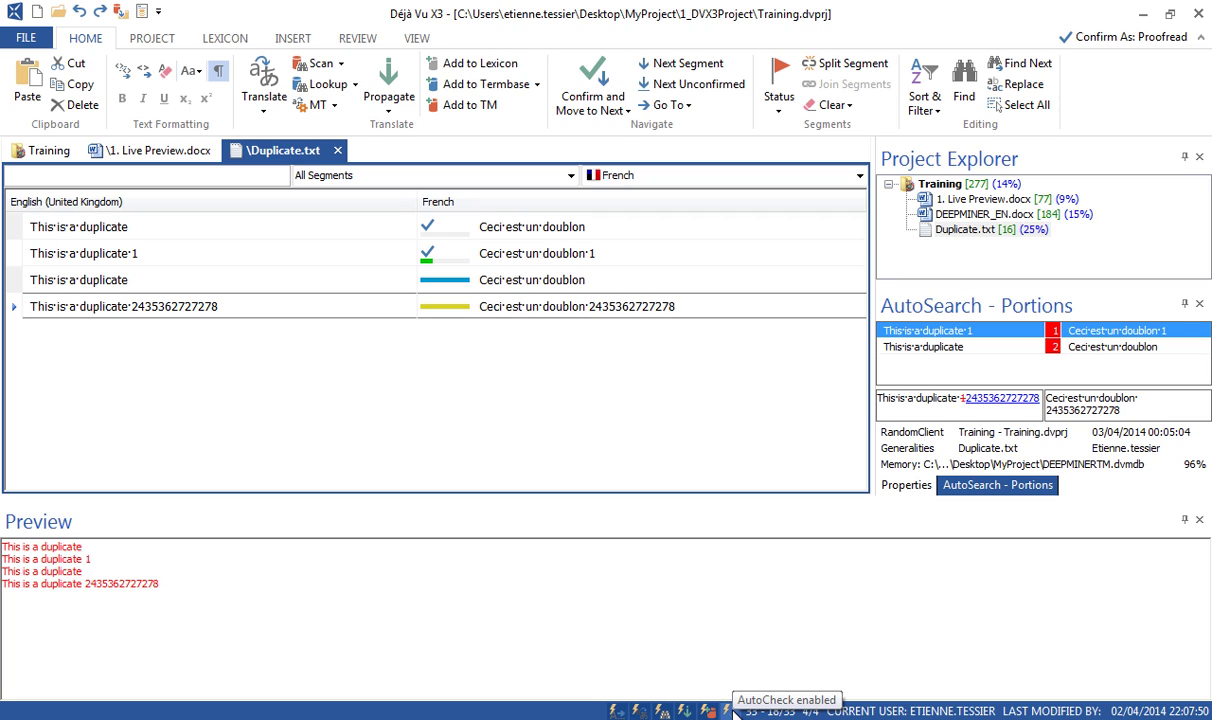
{"action": "left_click", "coordinate": [670, 307]}
{"action": "key", "text": "BackSpace"}
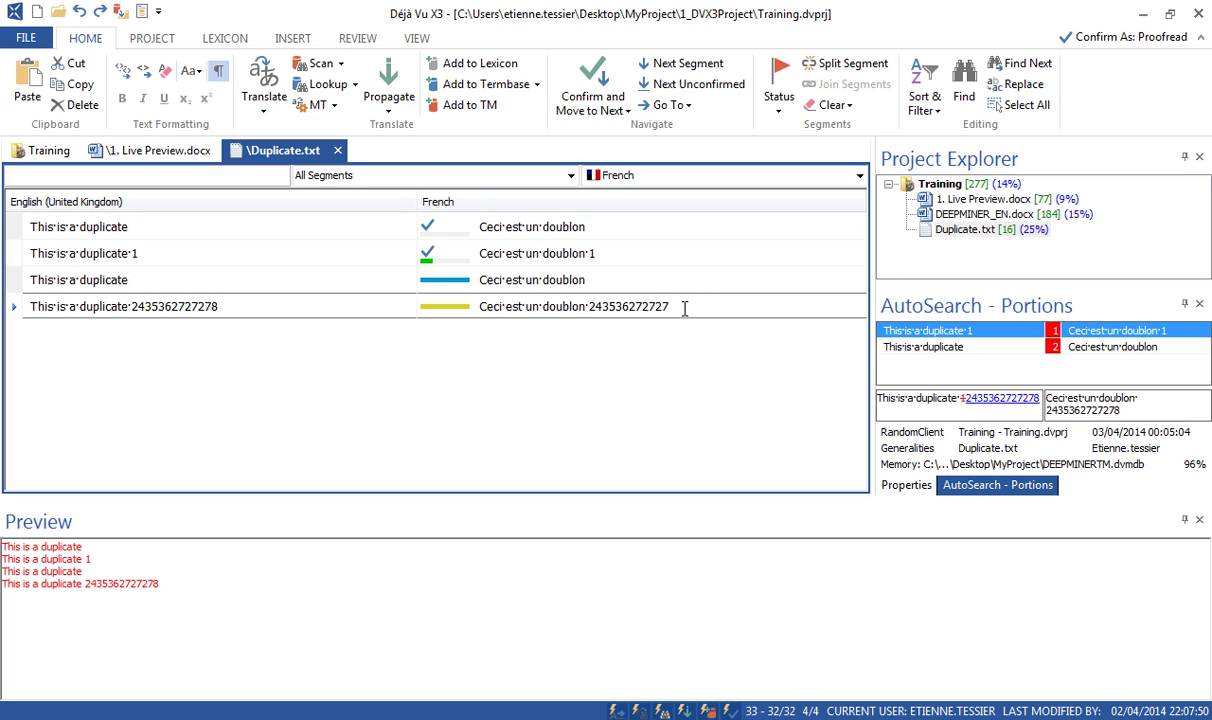
{"action": "key", "text": "ctrl+Return"}
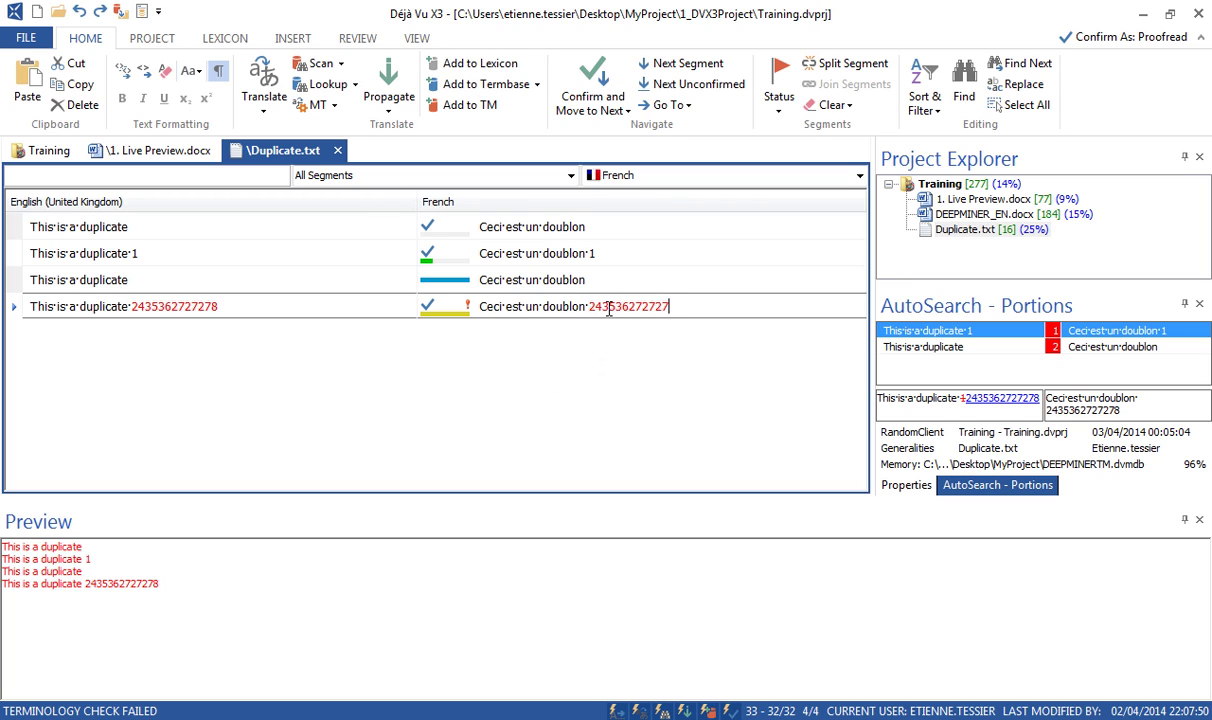
{"action": "type", "text": "8"}
Step: Open DEEPMINER_EN.docx, go to the segment "Assign Déjà Vu licenses to users once and the software takes care of the rest!", and enlarge the AutoSearch area
{"action": "double_click", "coordinate": [966, 216]}
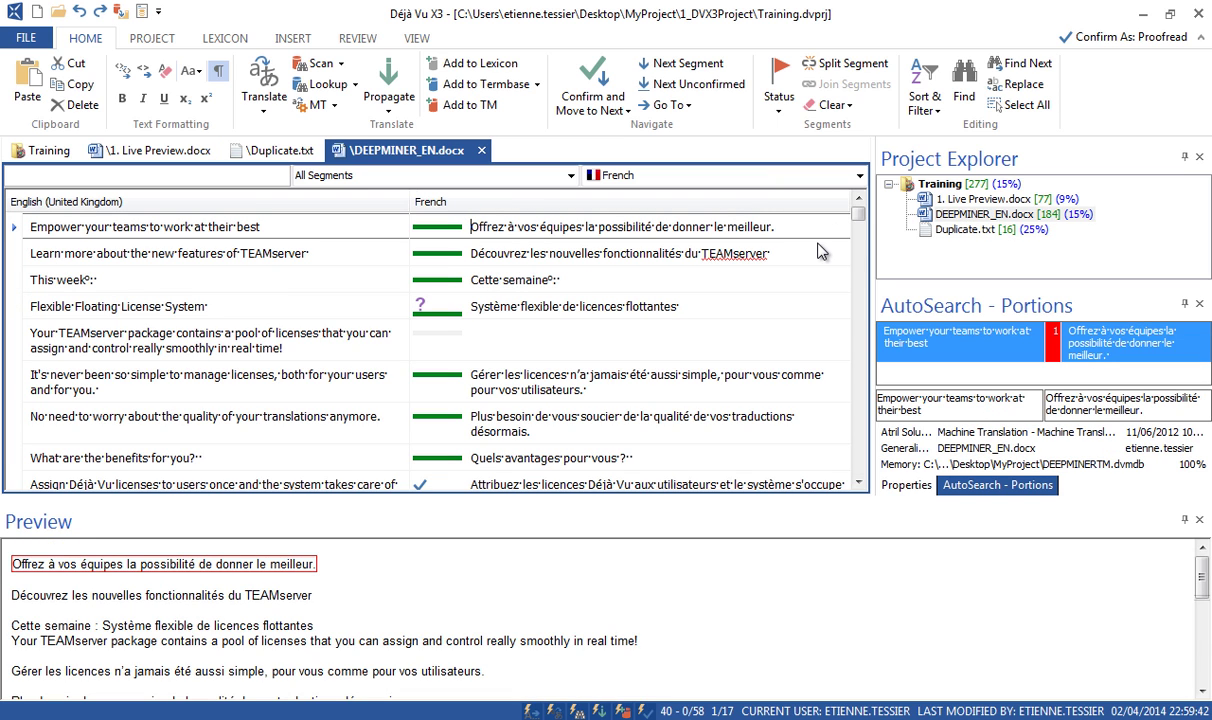
{"action": "left_click", "coordinate": [785, 484]}
{"action": "key", "text": "ctrl+Down"}
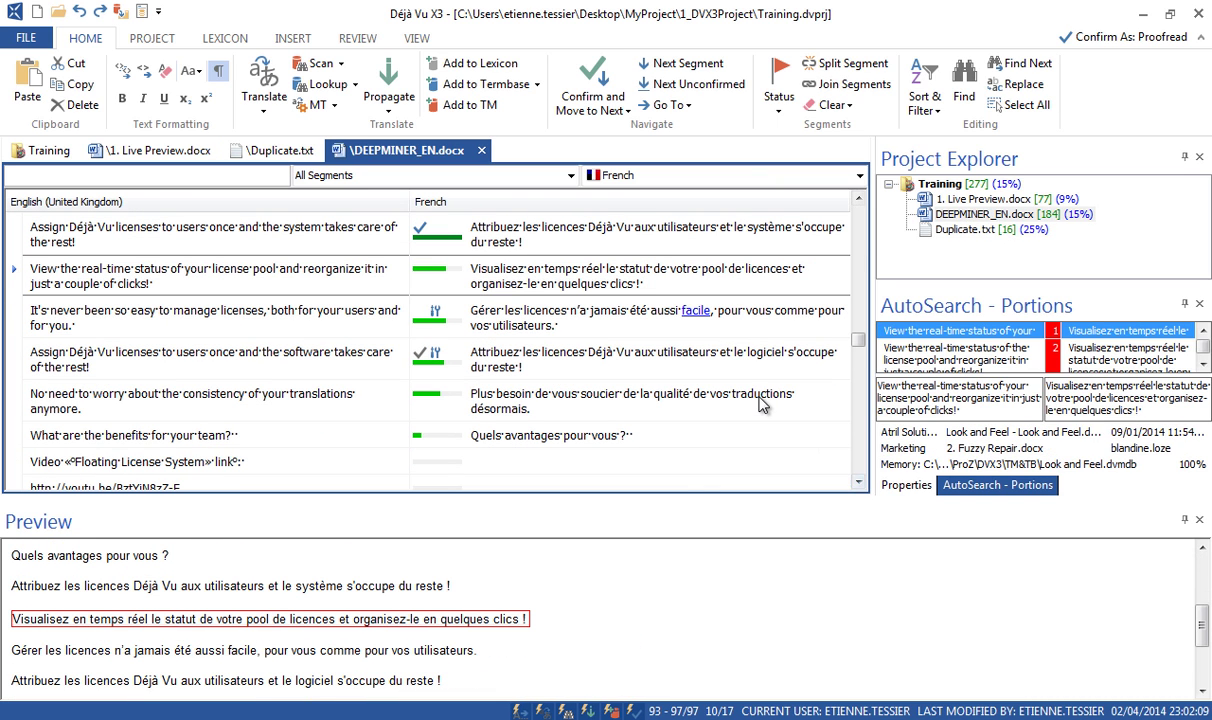
{"action": "left_click", "coordinate": [703, 355]}
{"action": "left_click_drag", "start_coordinate": [961, 257], "coordinate": [912, 236]}
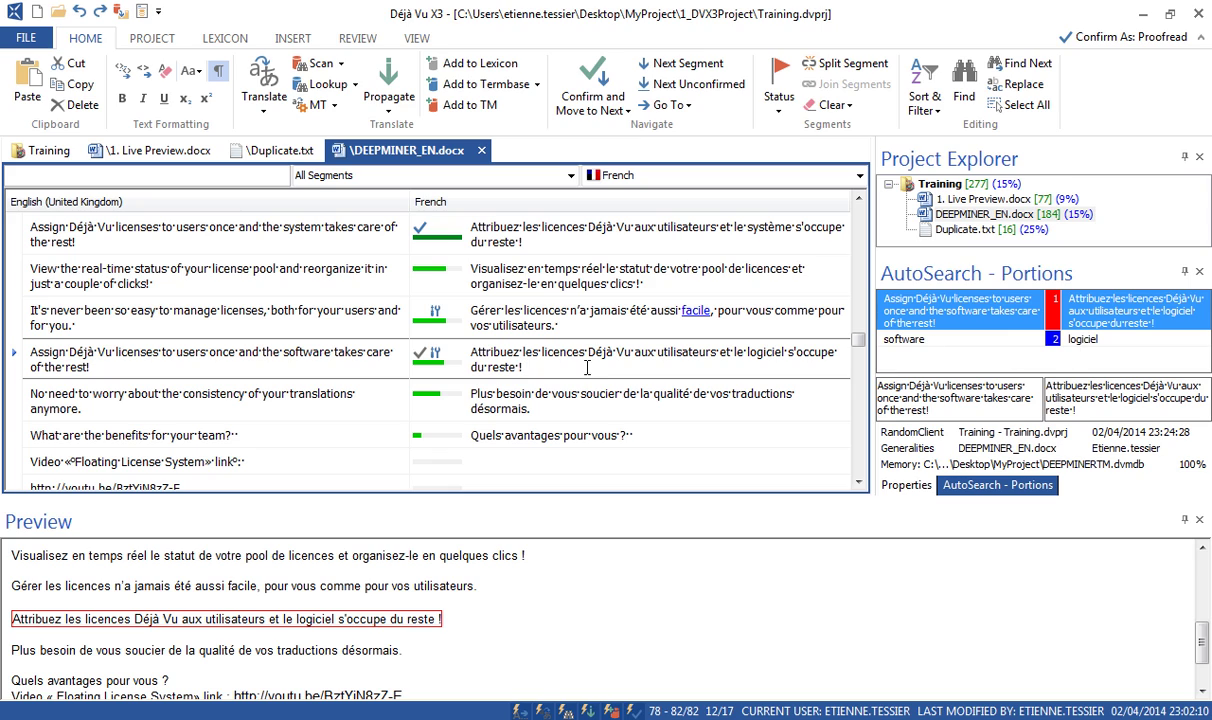
Step: Replace "logiciel" with "programme" in the French translation of the software segment and confirm it
{"action": "double_click", "coordinate": [762, 353]}
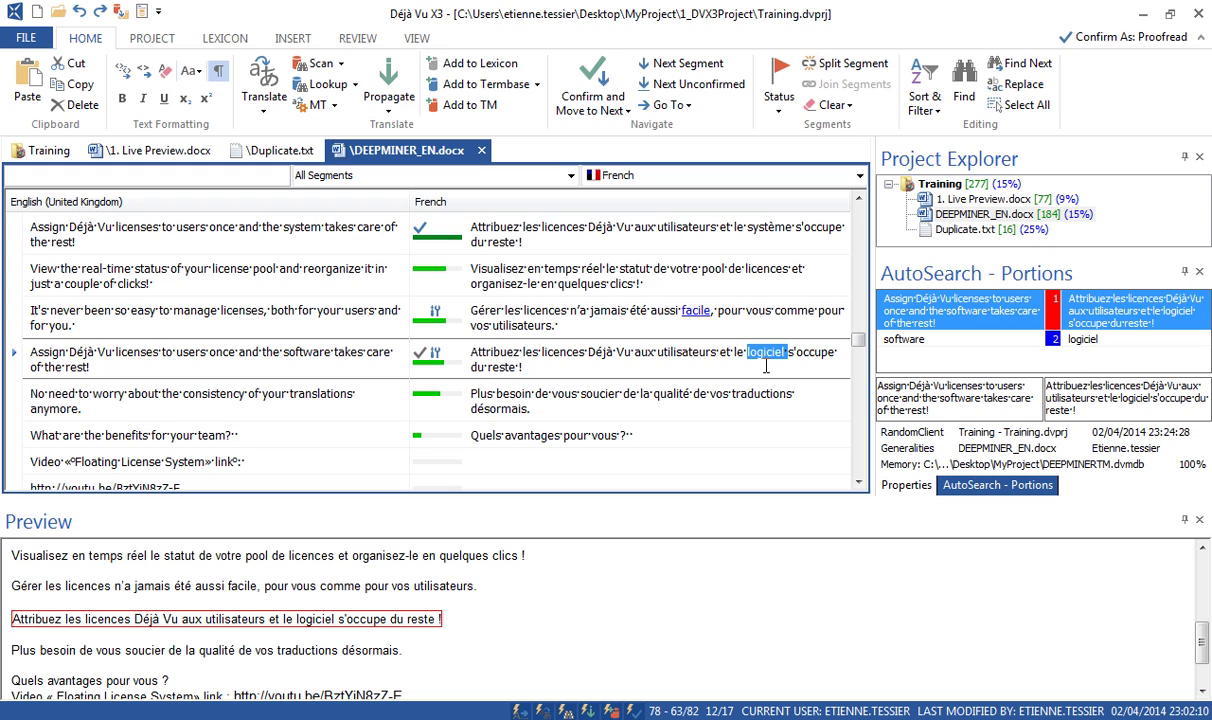
{"action": "type", "text": "pr"}
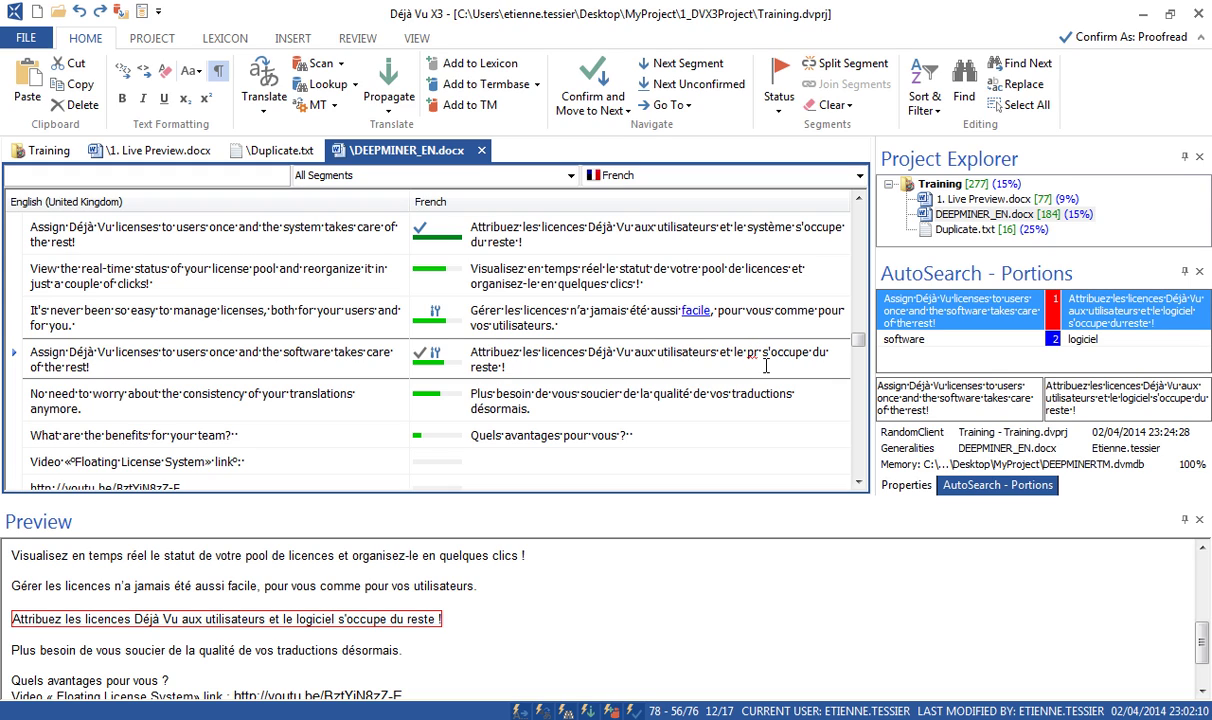
{"action": "type", "text": "ogramme"}
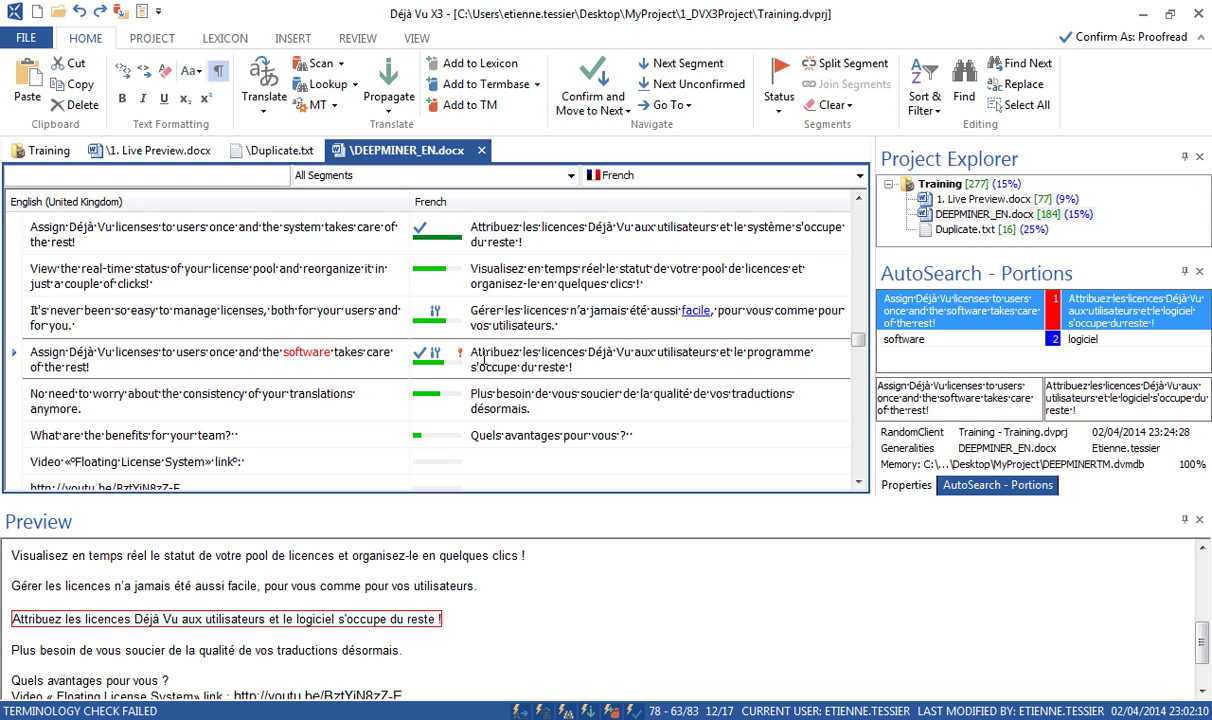
{"action": "mouse_move", "coordinate": [460, 362]}
Step: Add the term pair "translations" / "traductions" from the segment about translation consistency to the termbase
{"action": "left_click", "coordinate": [563, 418]}
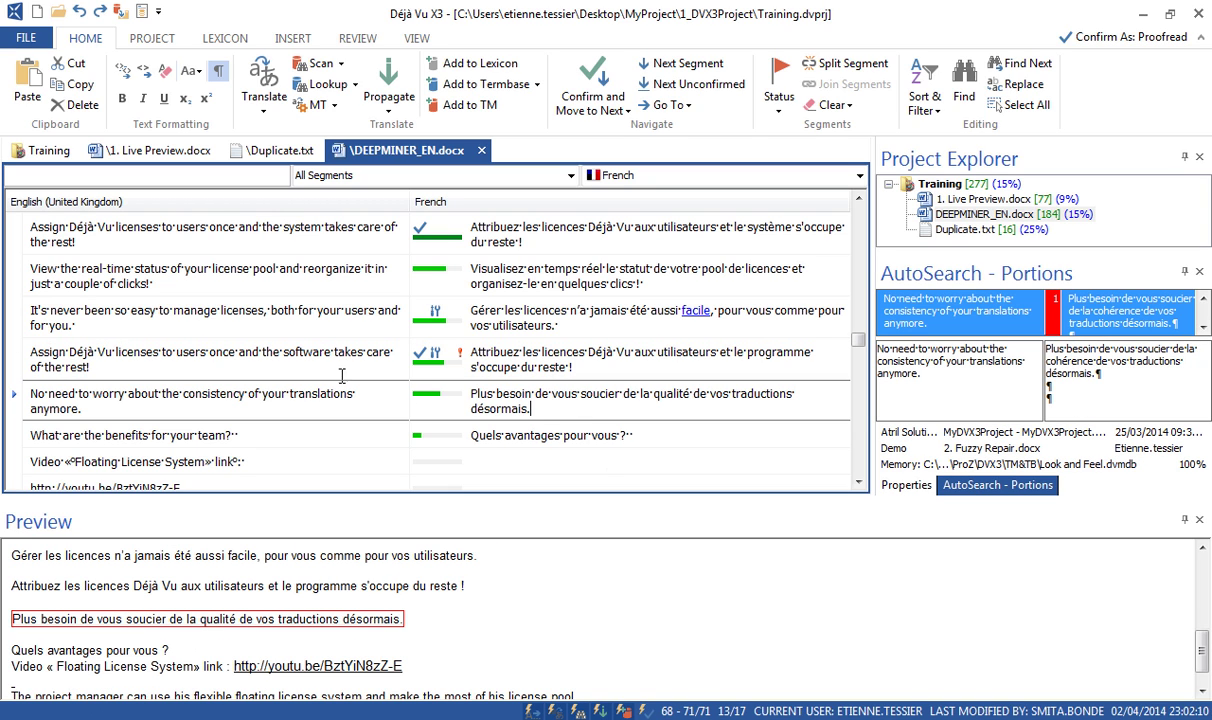
{"action": "double_click", "coordinate": [311, 397]}
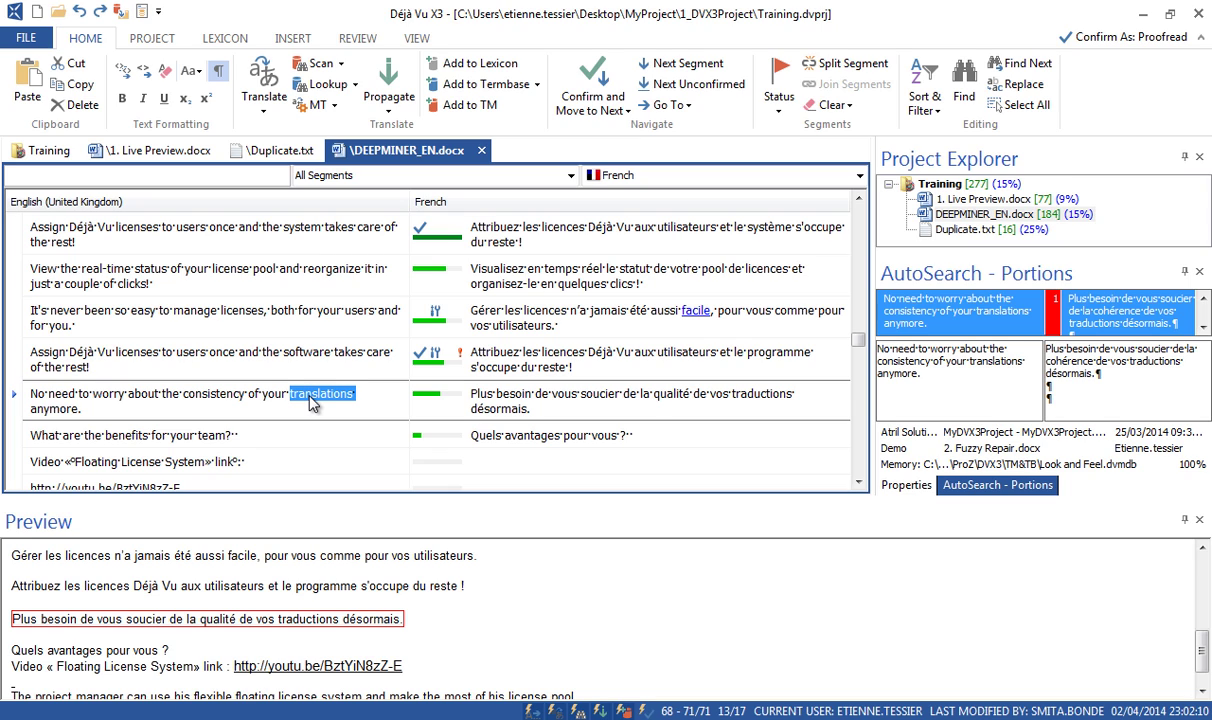
{"action": "double_click", "coordinate": [762, 394]}
{"action": "left_click", "coordinate": [499, 87]}
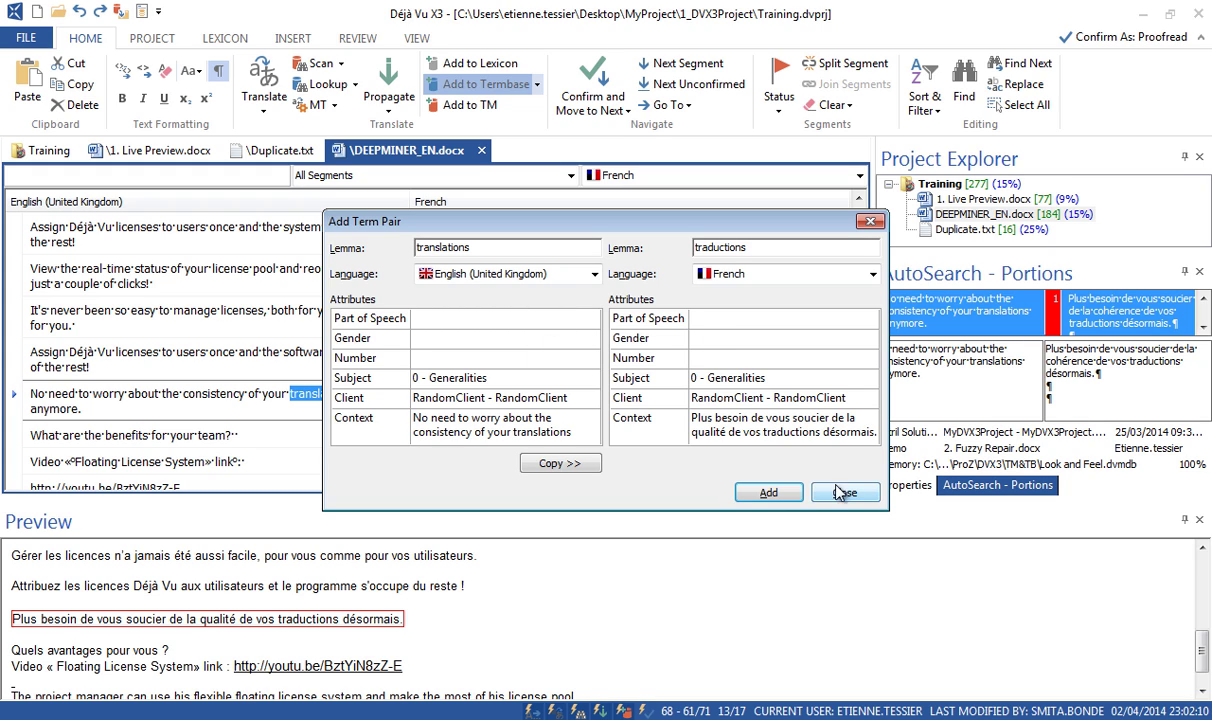
{"action": "left_click", "coordinate": [768, 493]}
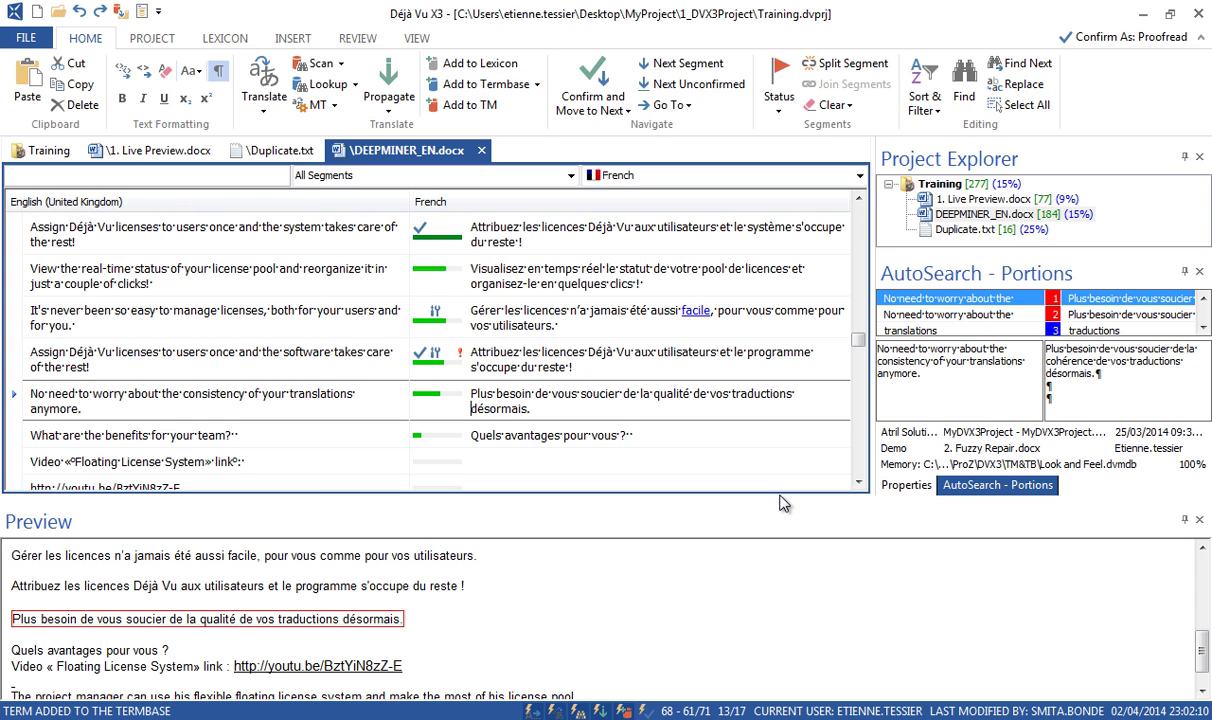
Step: Display the termbase match for "translations" among the AutoSearch portions and collapse the Preview pane to make room
{"action": "left_click", "coordinate": [1093, 330]}
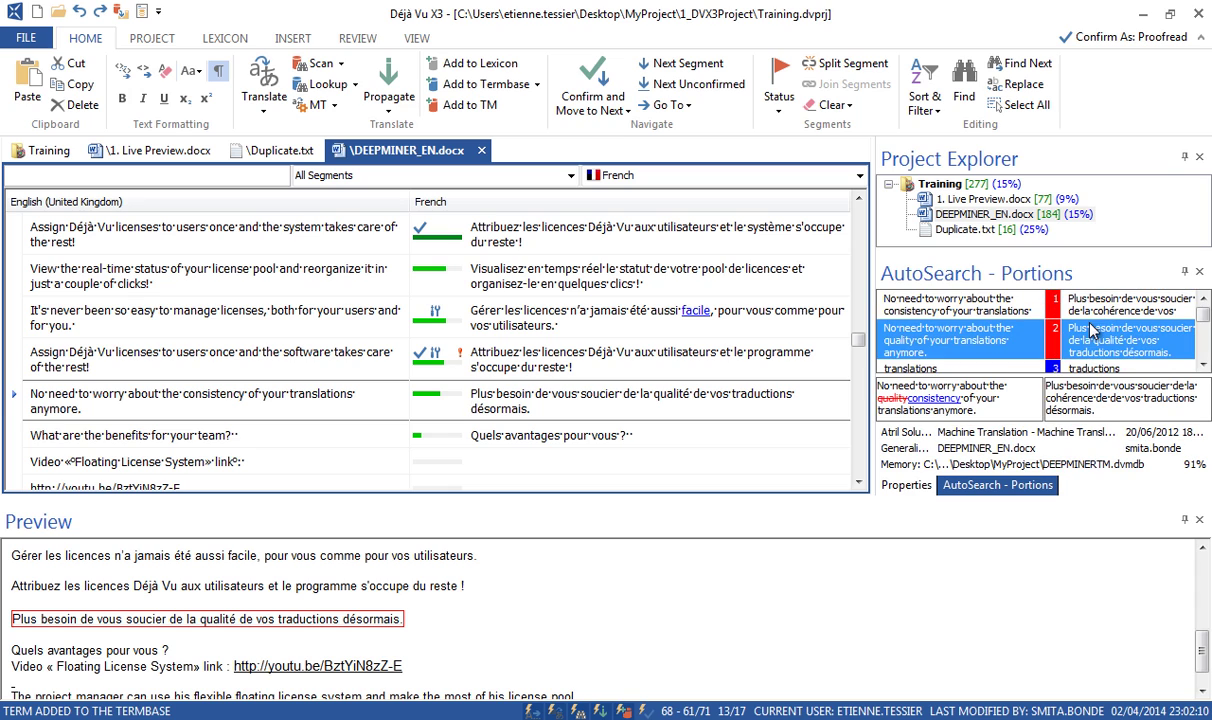
{"action": "left_click", "coordinate": [1150, 368]}
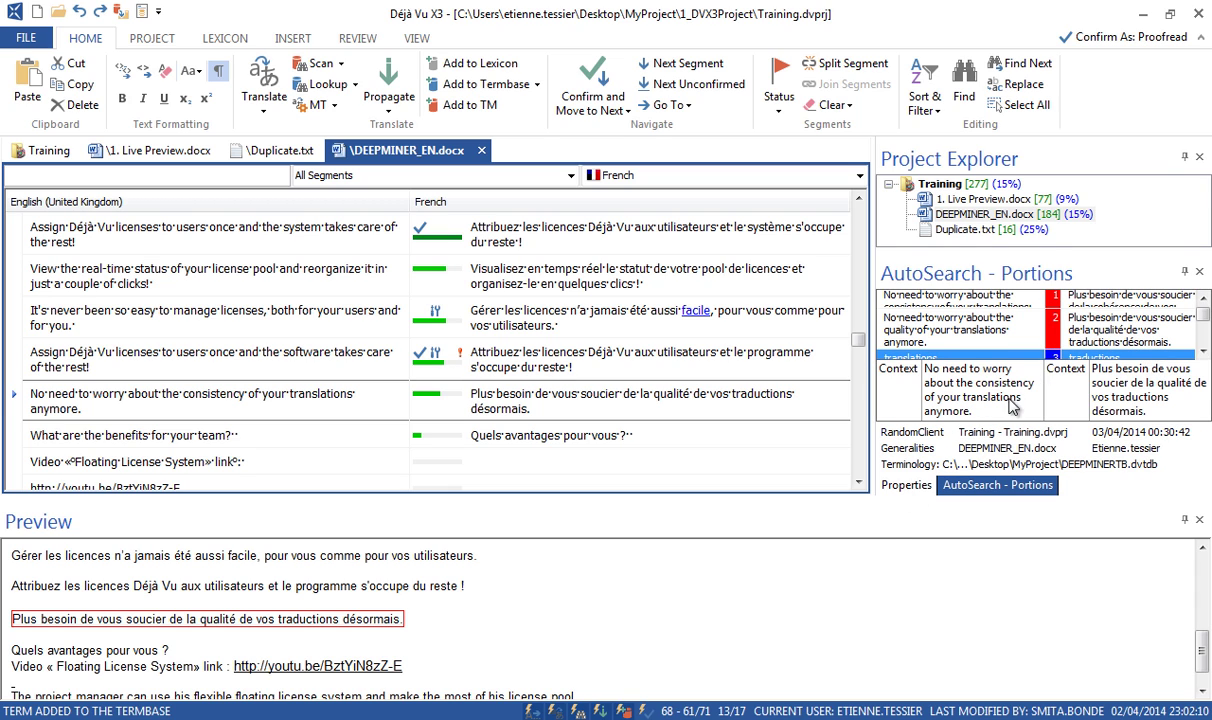
{"action": "left_click_drag", "start_coordinate": [975, 250], "coordinate": [993, 226]}
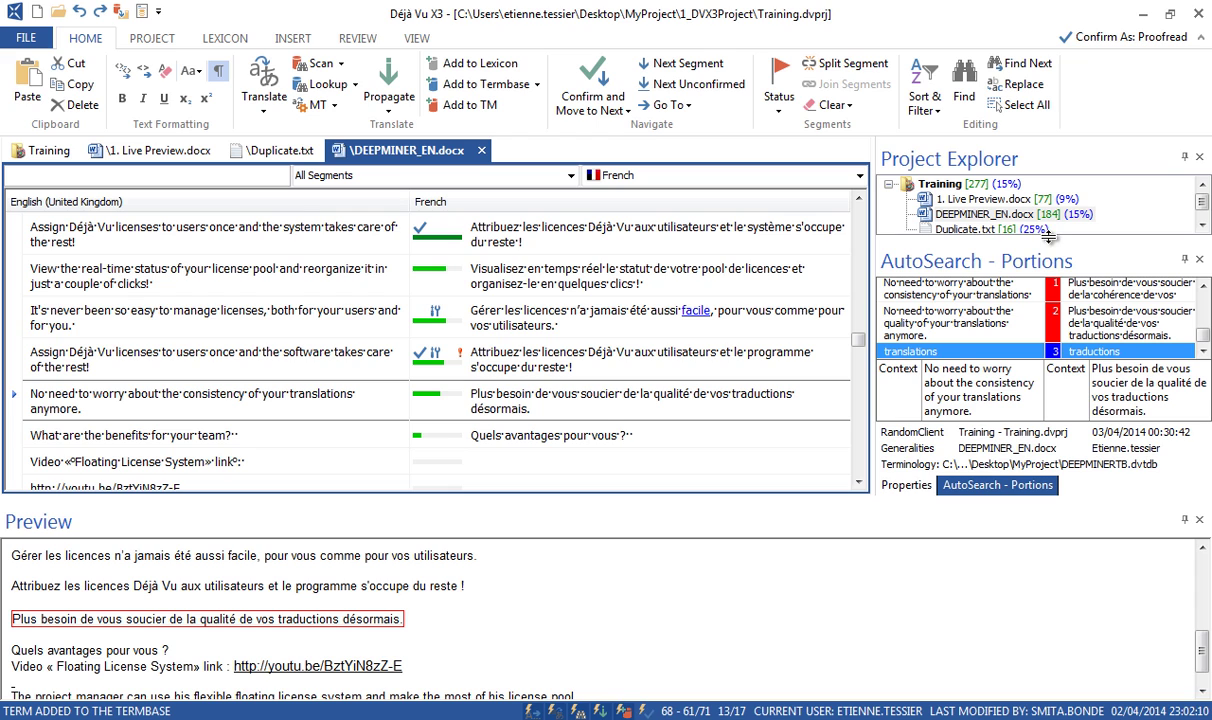
{"action": "left_click", "coordinate": [1184, 519]}
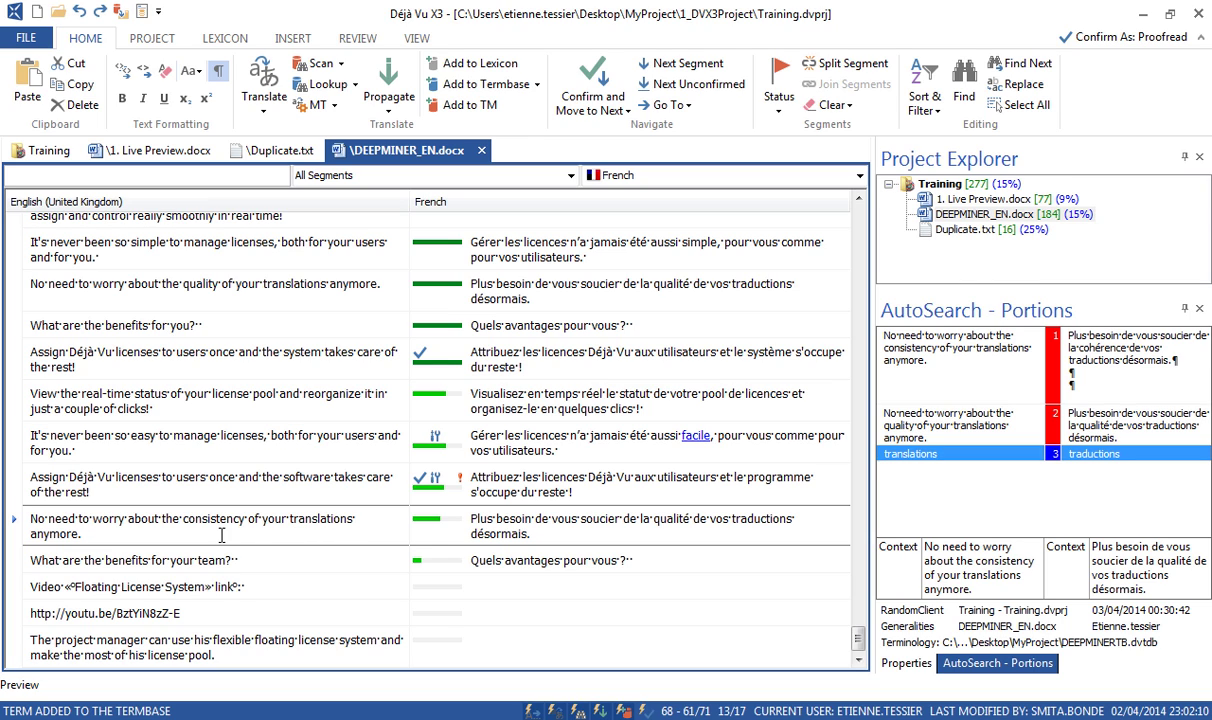
Step: Filter the document's segments by the source word "benefits" from the segment "What are the benefits for you?"
{"action": "left_click", "coordinate": [127, 330]}
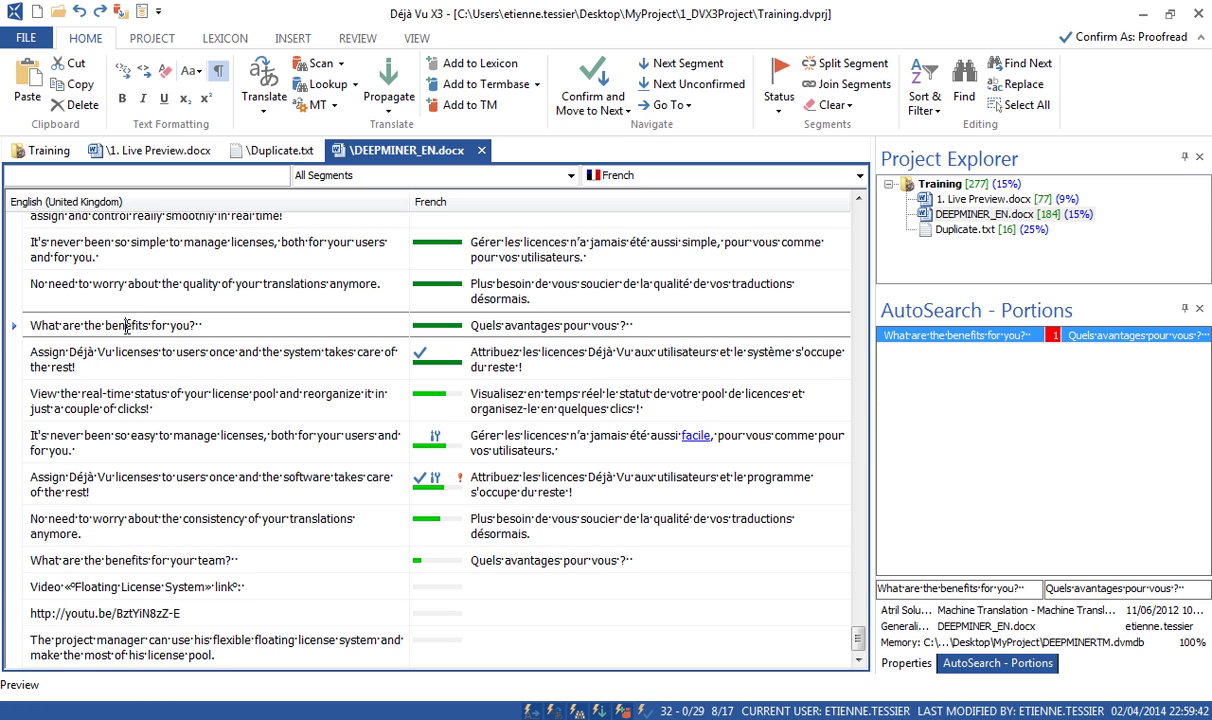
{"action": "double_click", "coordinate": [127, 330]}
{"action": "right_click", "coordinate": [127, 333]}
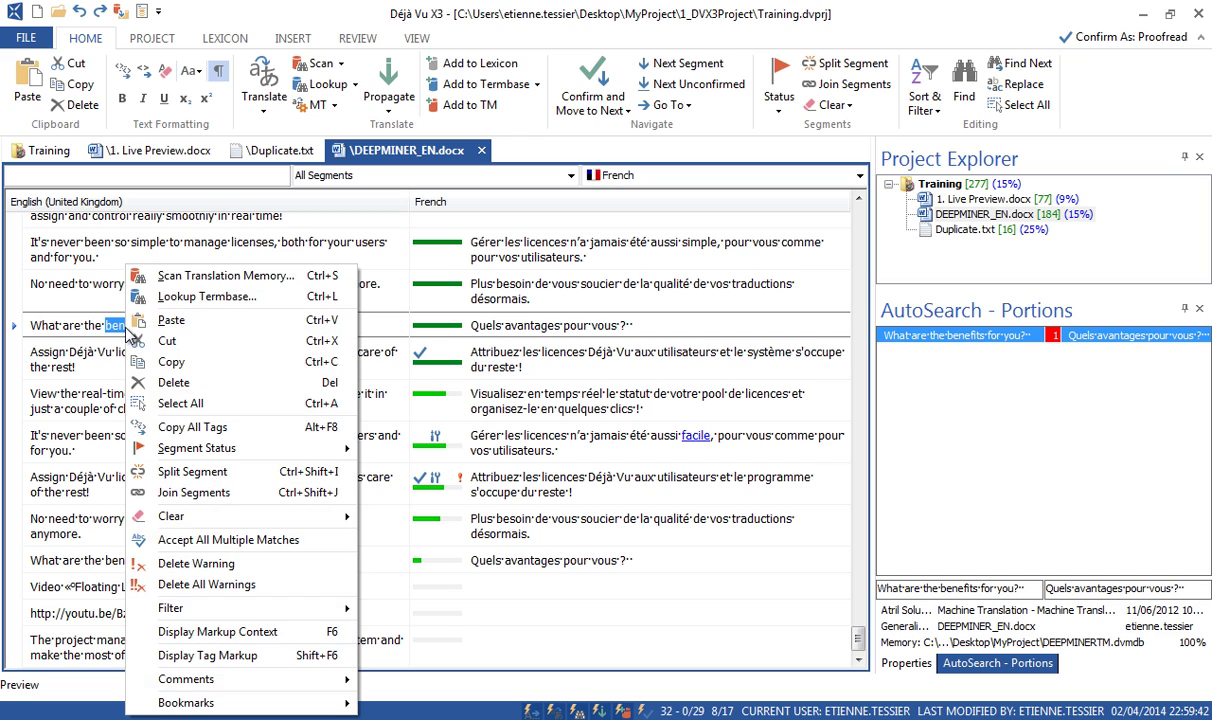
{"action": "mouse_move", "coordinate": [295, 612]}
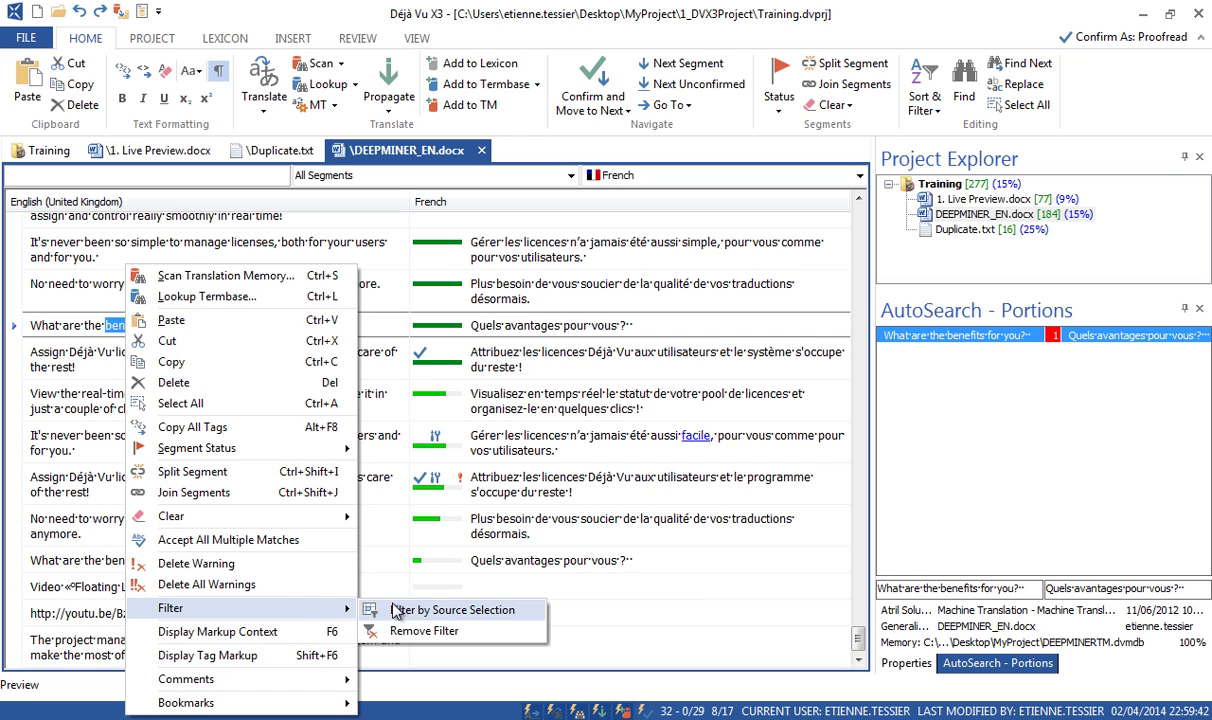
{"action": "left_click", "coordinate": [417, 612]}
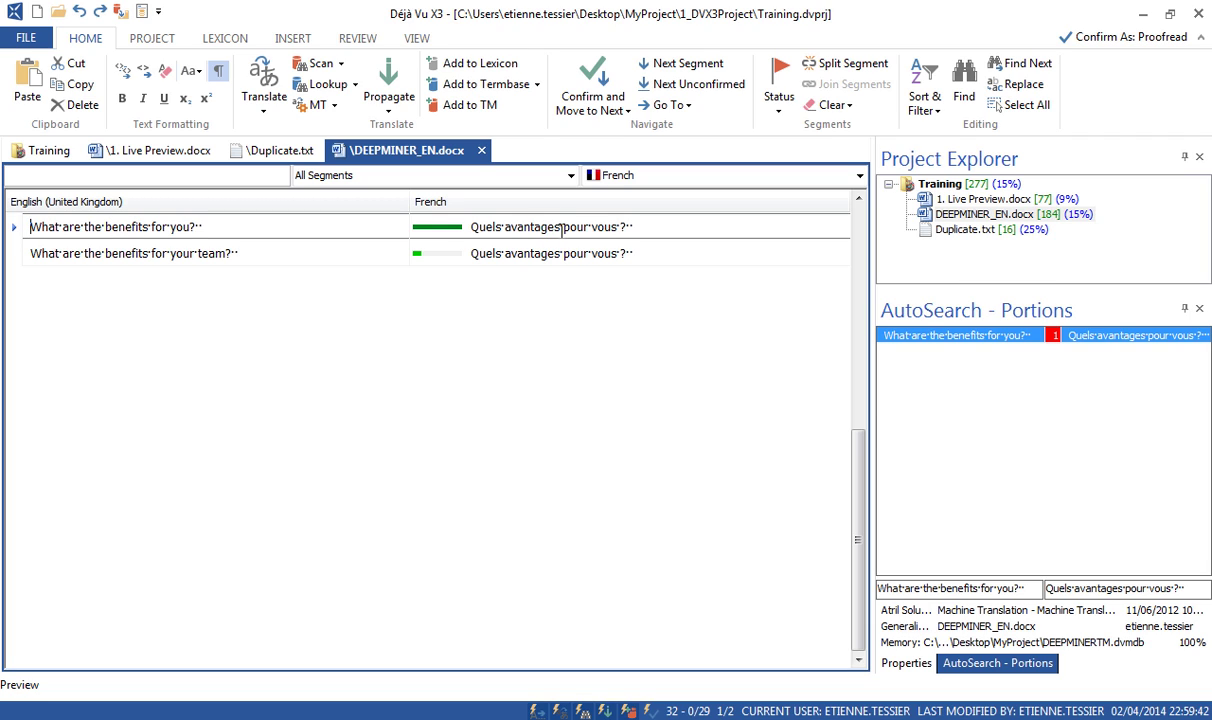
Step: Remove the source selection filter to show all segments of the document again
{"action": "right_click", "coordinate": [322, 220]}
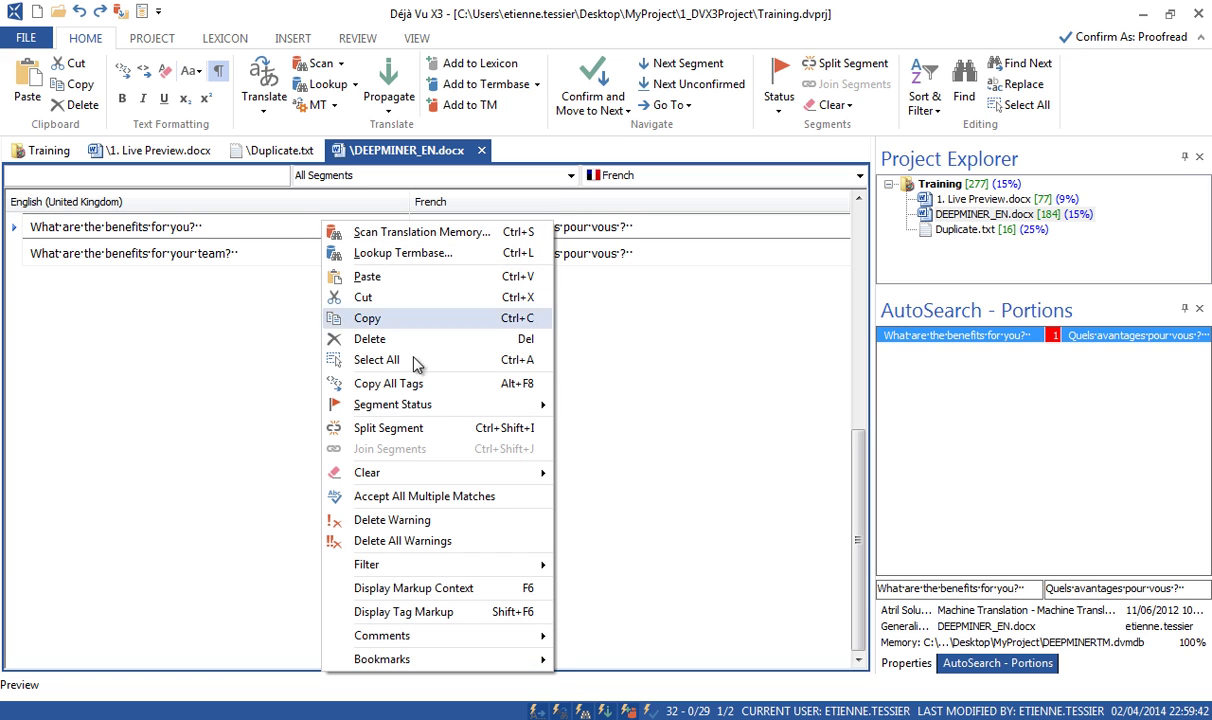
{"action": "mouse_move", "coordinate": [500, 564]}
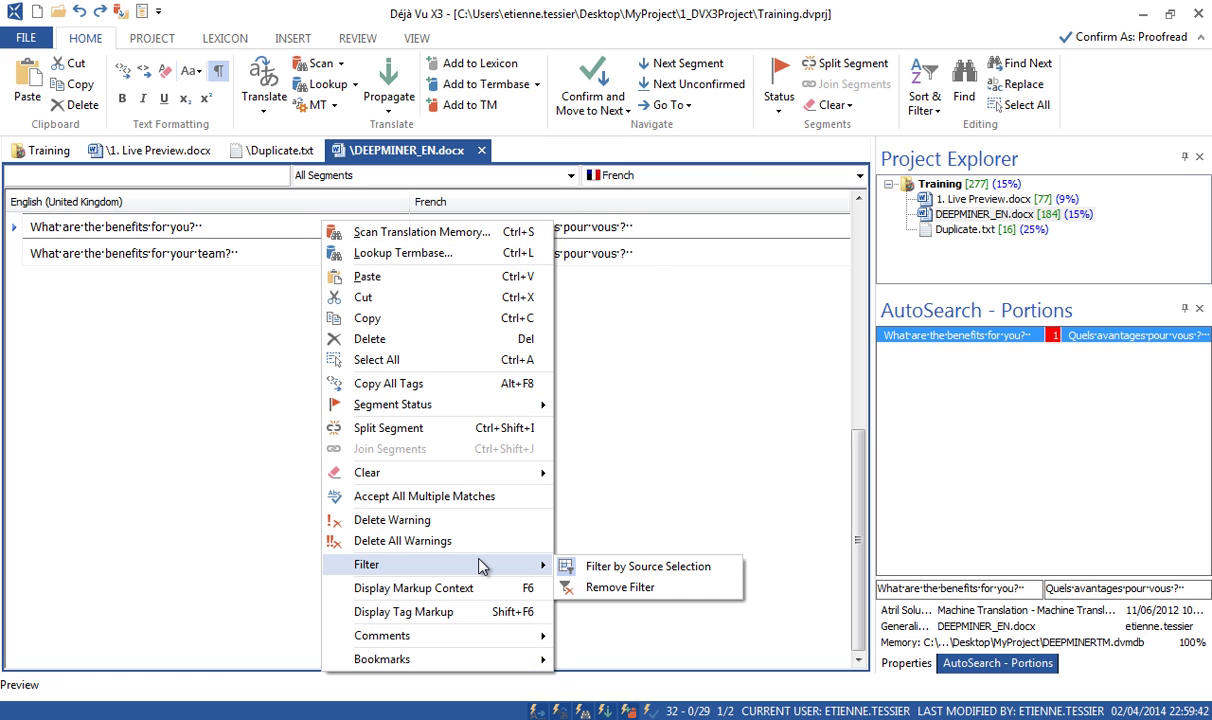
{"action": "left_click", "coordinate": [622, 588]}
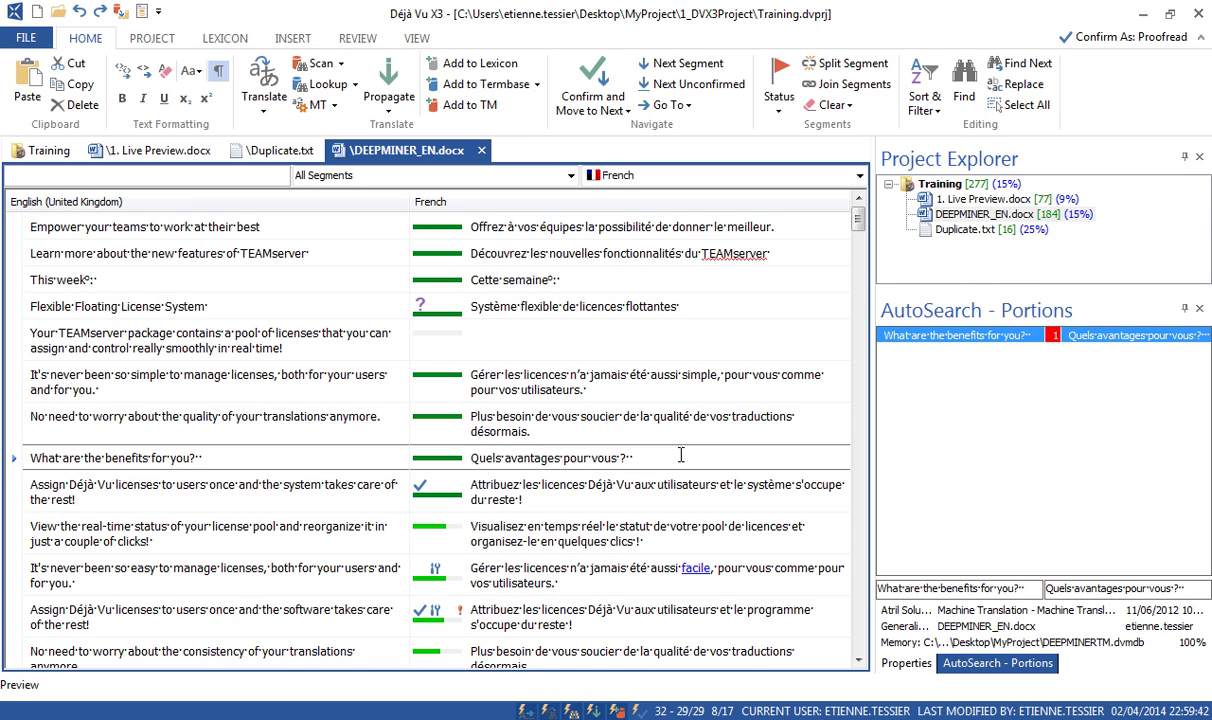
Step: Scan the translation memory for "easy" from the segment "It's never been so easy to manage licenses" and look through the matches
{"action": "left_click", "coordinate": [142, 569]}
{"action": "double_click", "coordinate": [142, 569]}
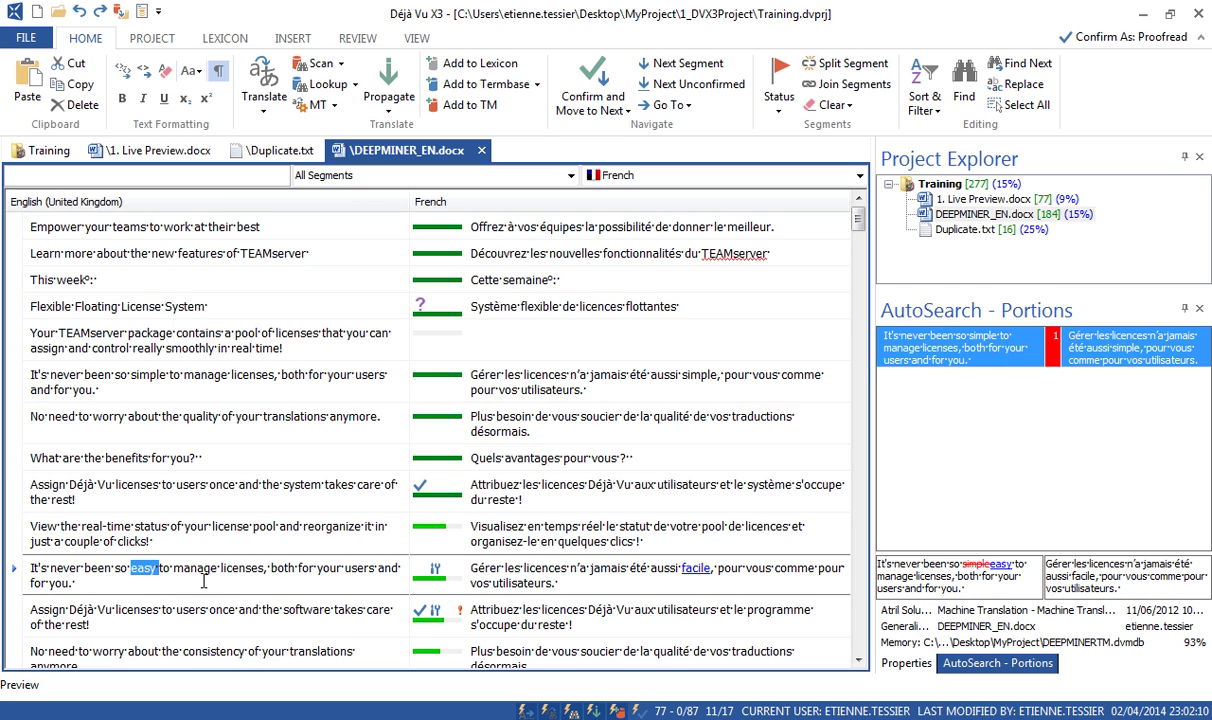
{"action": "right_click", "coordinate": [147, 556]}
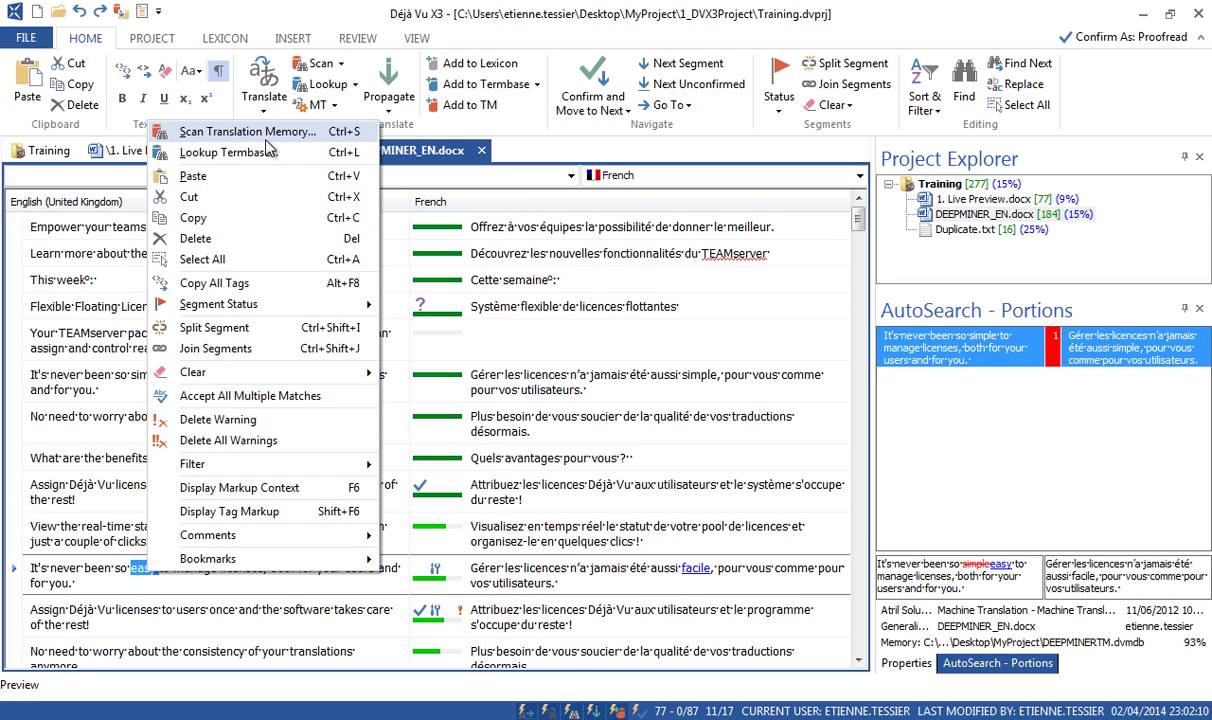
{"action": "left_click", "coordinate": [354, 138]}
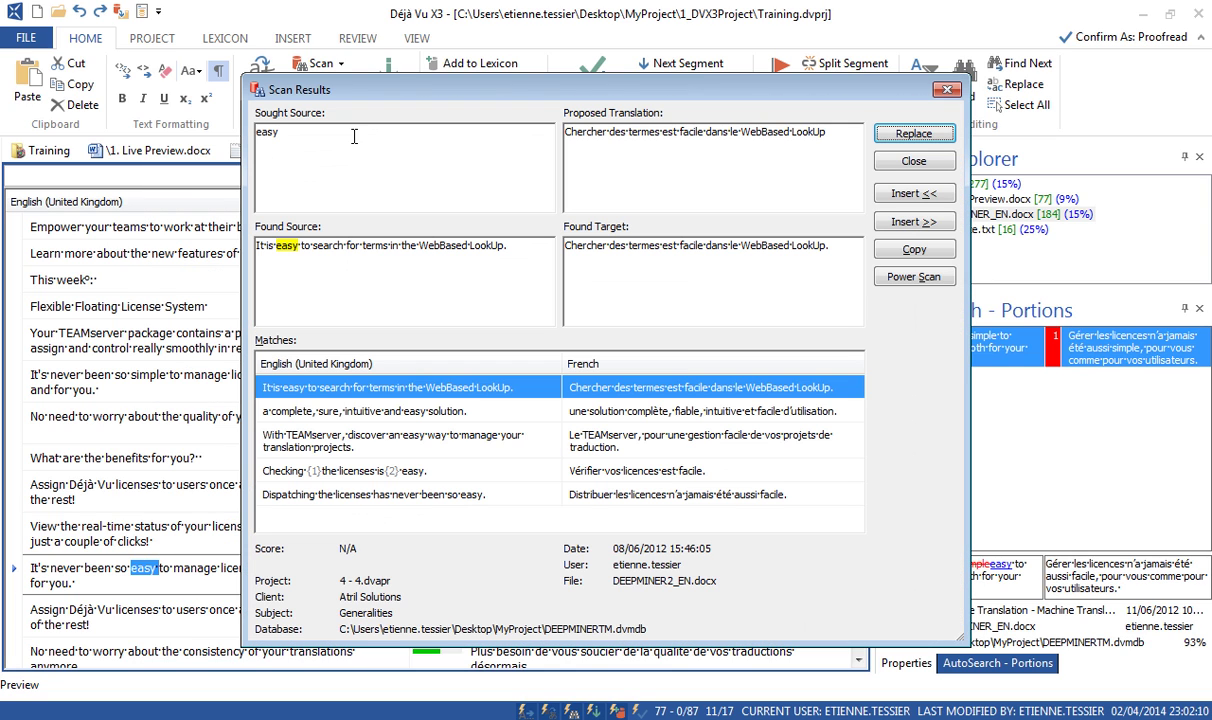
{"action": "left_click", "coordinate": [617, 418]}
{"action": "left_click", "coordinate": [583, 430]}
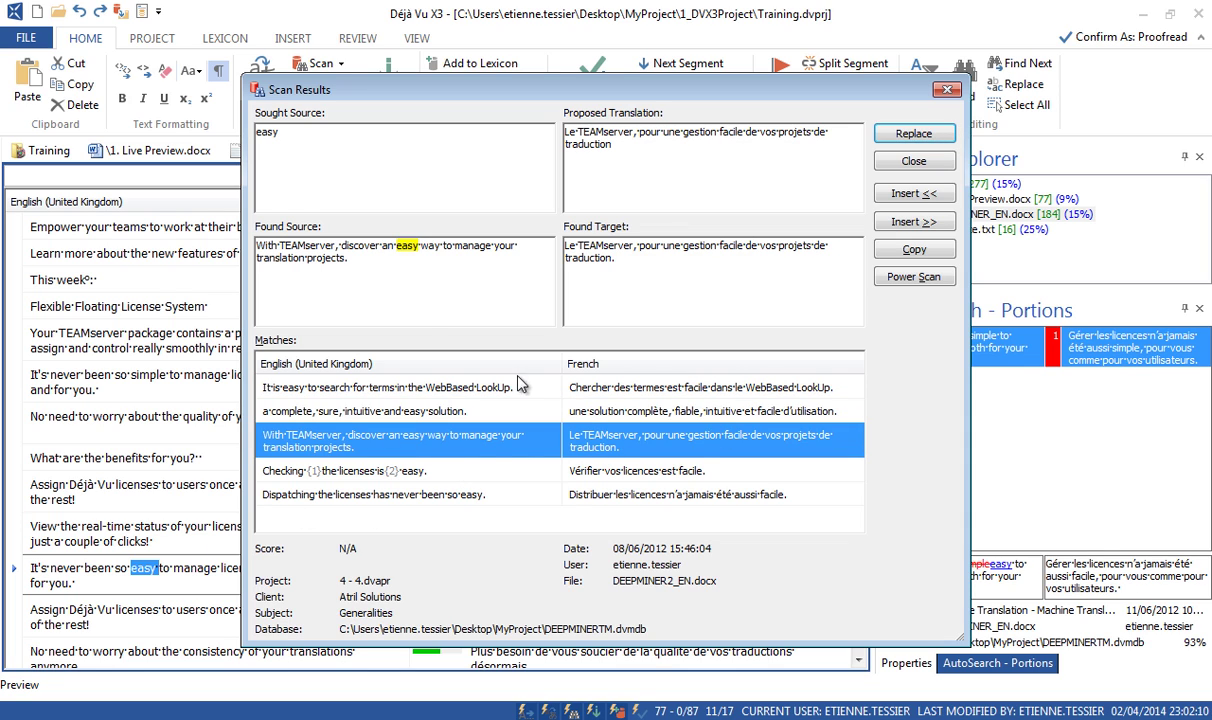
{"action": "left_click", "coordinate": [412, 469]}
{"action": "left_click", "coordinate": [432, 495]}
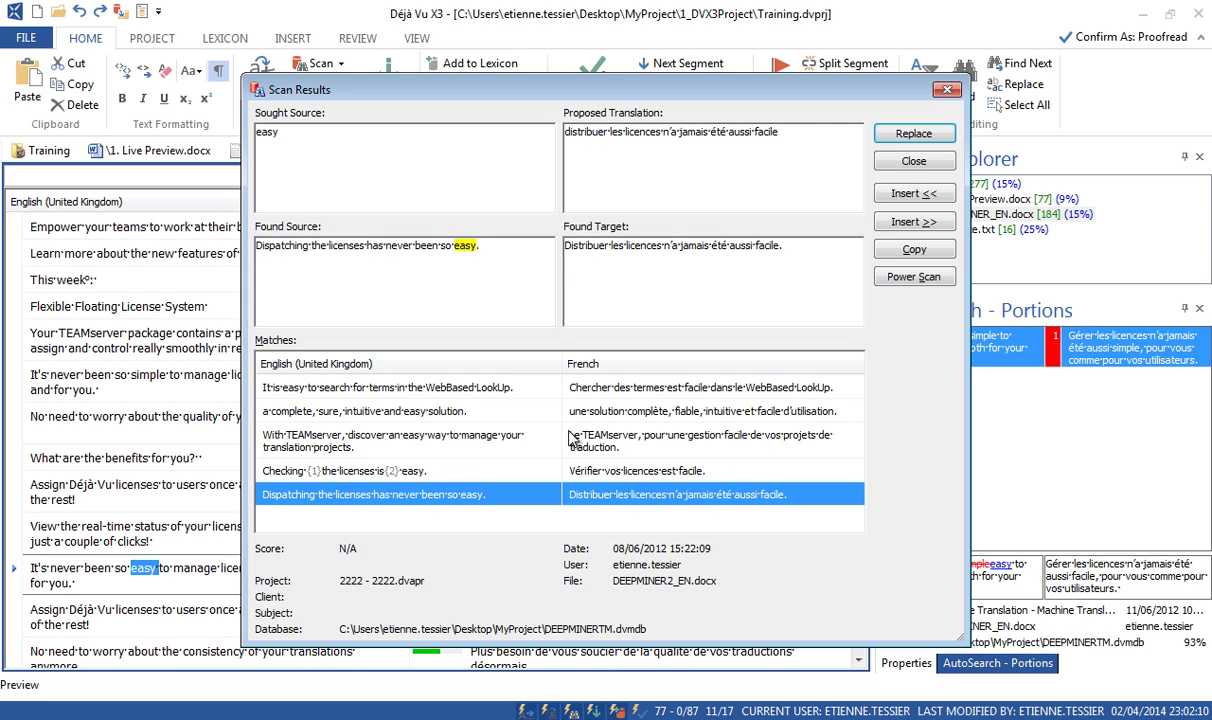
{"action": "left_click", "coordinate": [946, 91]}
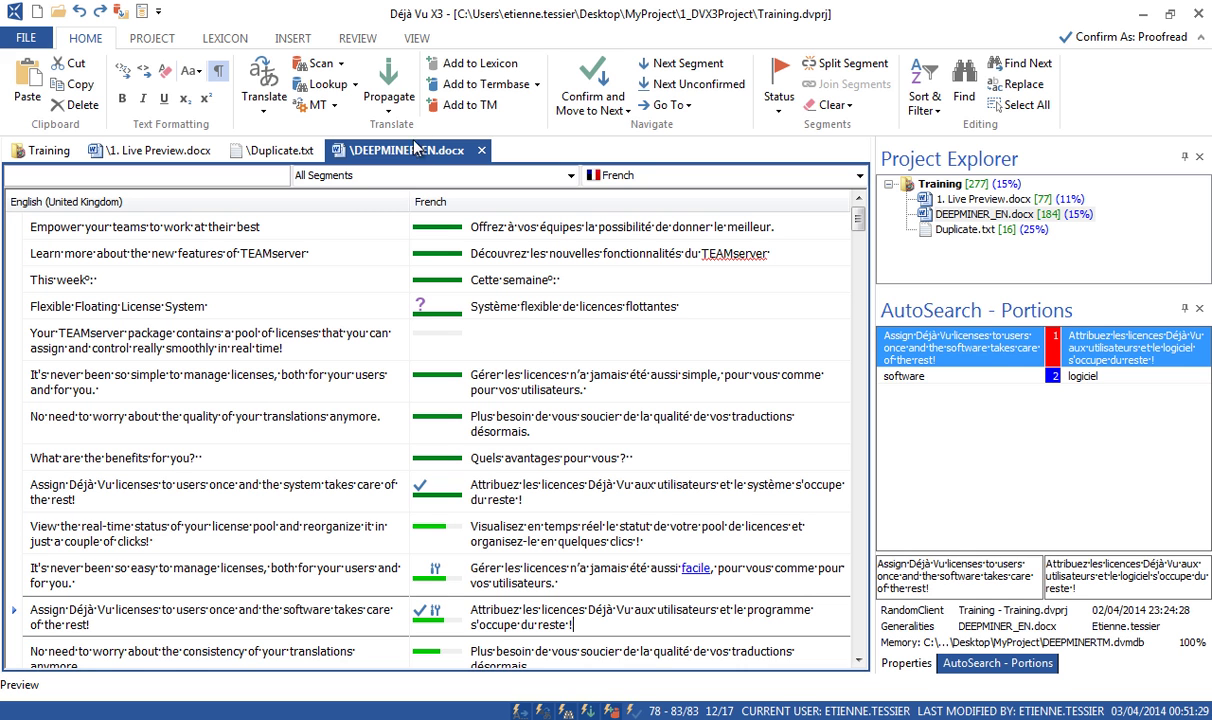
Step: Run Batch QA for French on all files from the beginning of the project, with no SQL checks enabled
{"action": "left_click", "coordinate": [358, 38]}
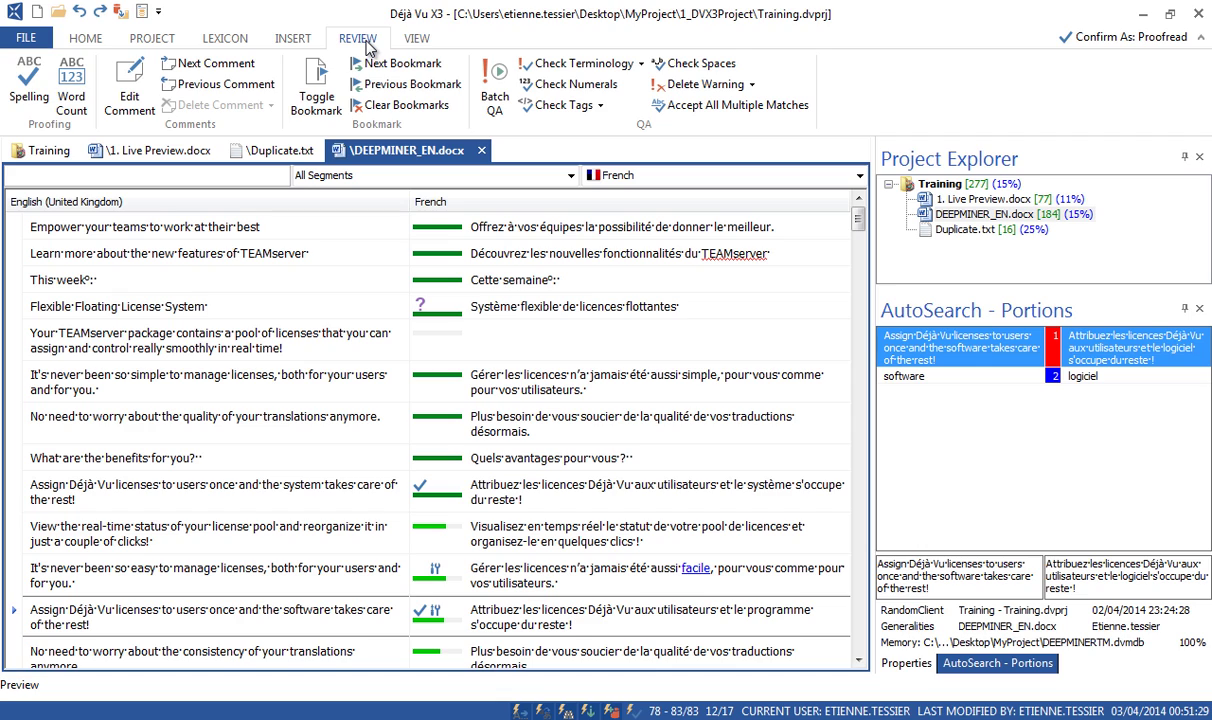
{"action": "left_click", "coordinate": [500, 105]}
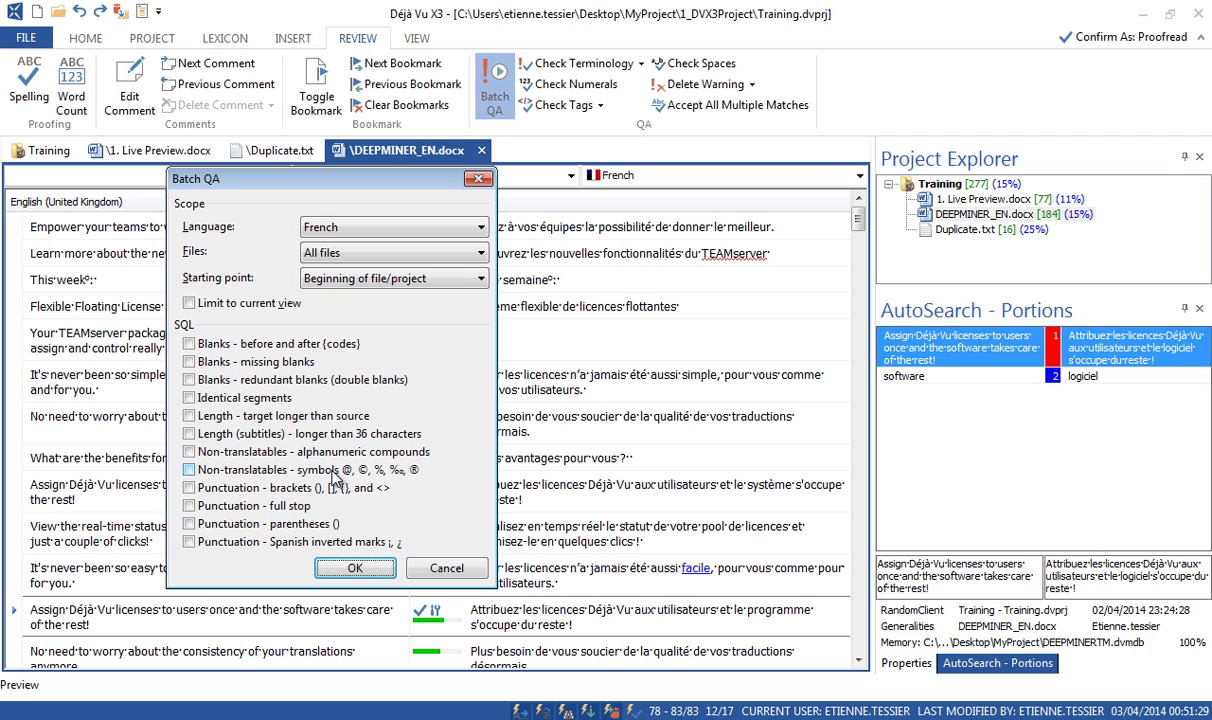
{"action": "left_click", "coordinate": [350, 567]}
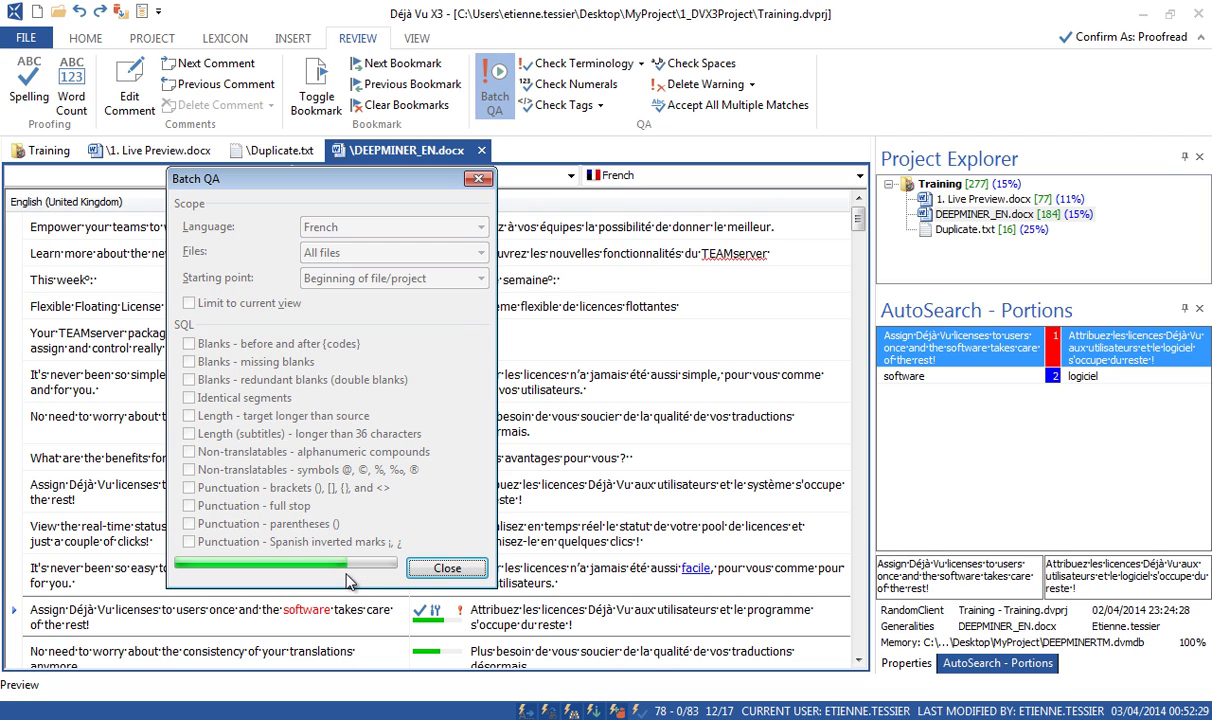
{"action": "left_click", "coordinate": [446, 568]}
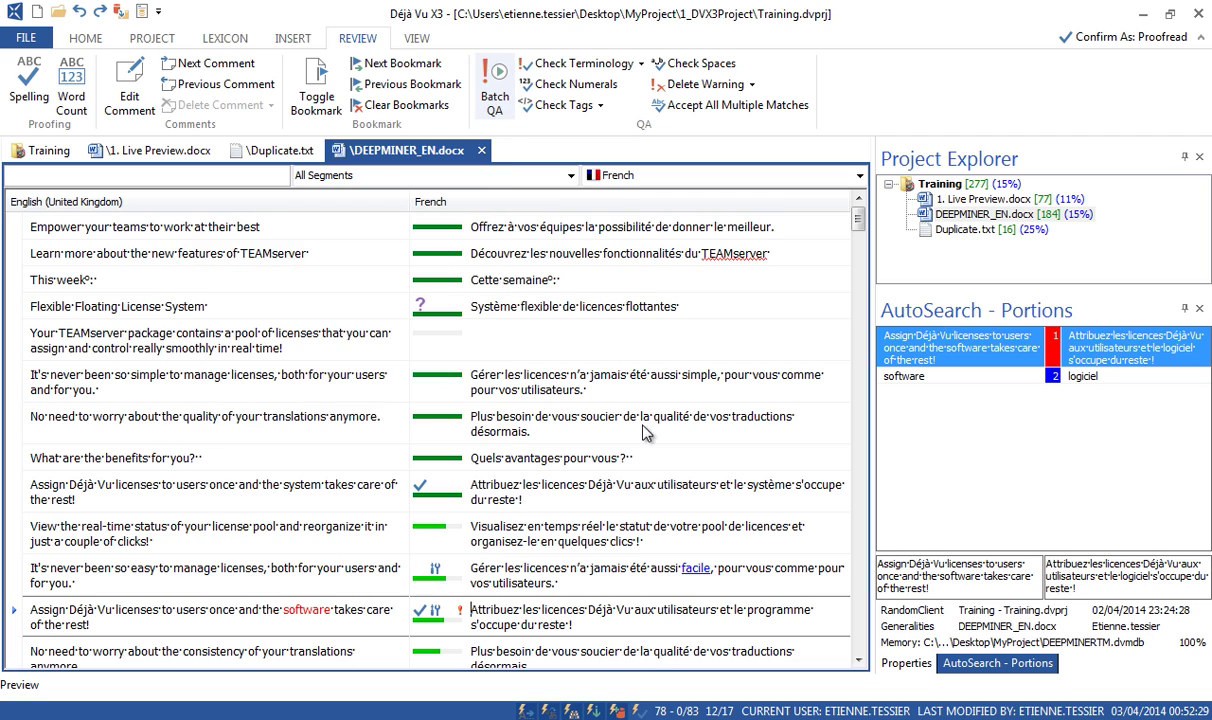
Step: Display the whole Training project and filter it to Segments with Inconsistent Terminology
{"action": "left_click", "coordinate": [924, 186]}
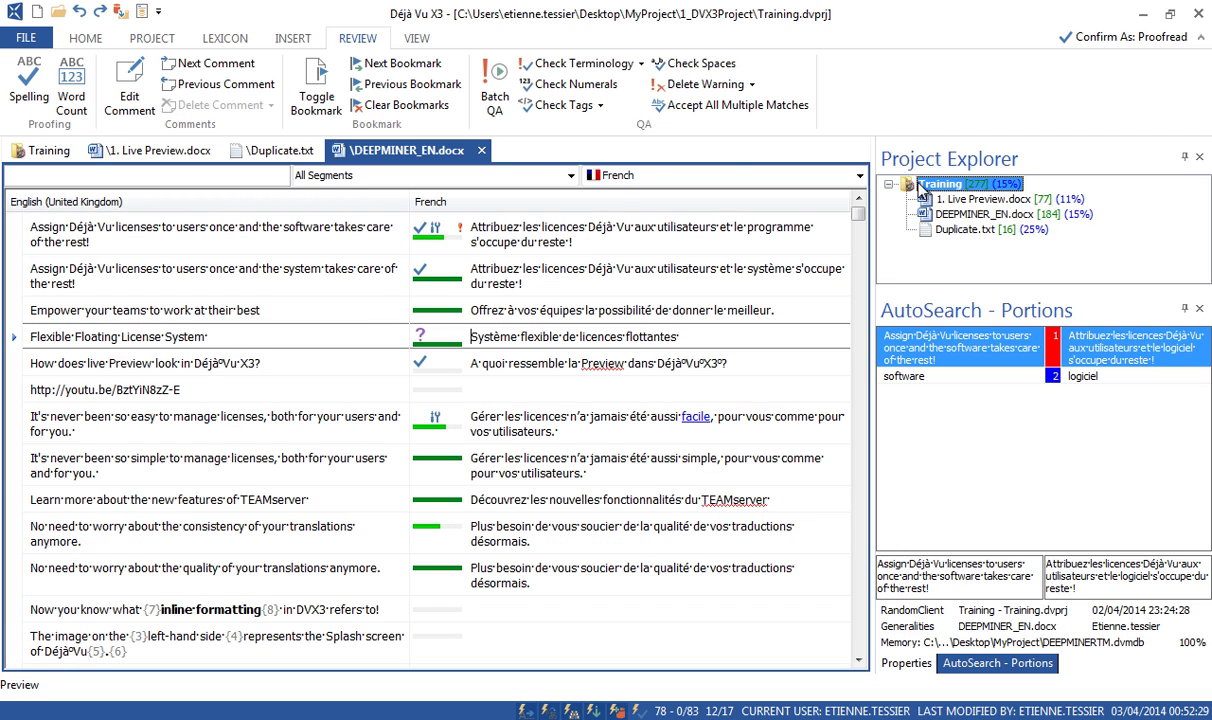
{"action": "double_click", "coordinate": [924, 186]}
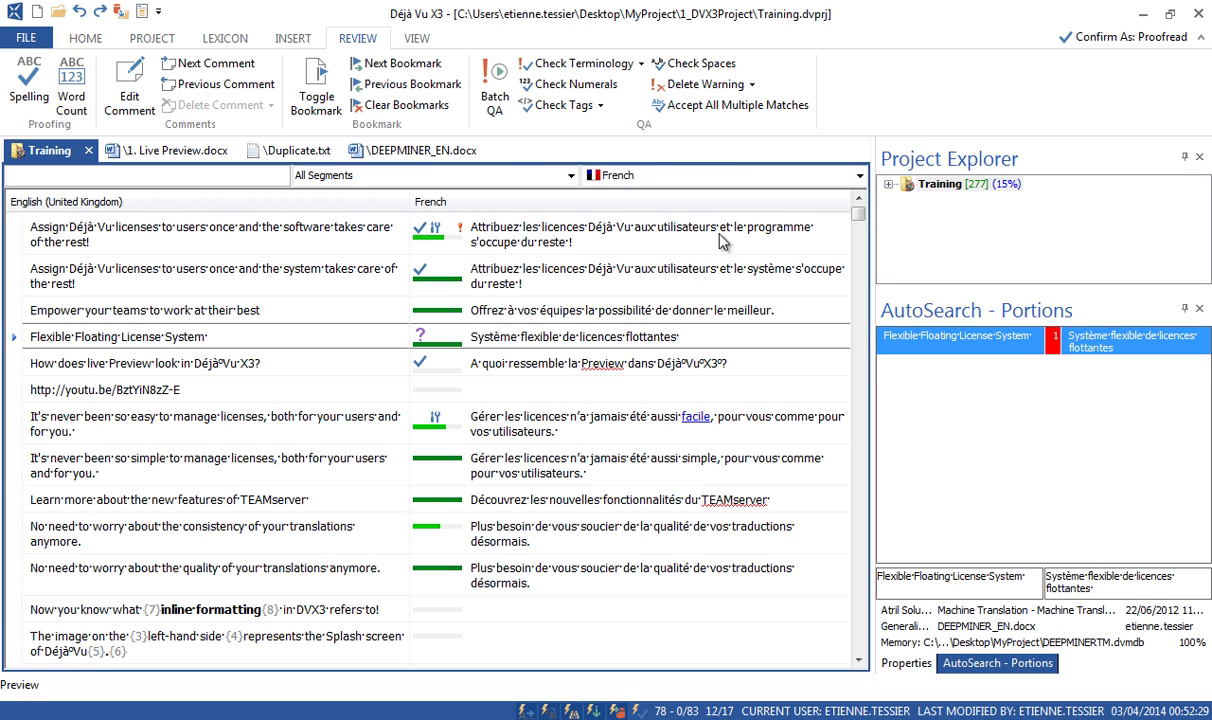
{"action": "left_click", "coordinate": [571, 177]}
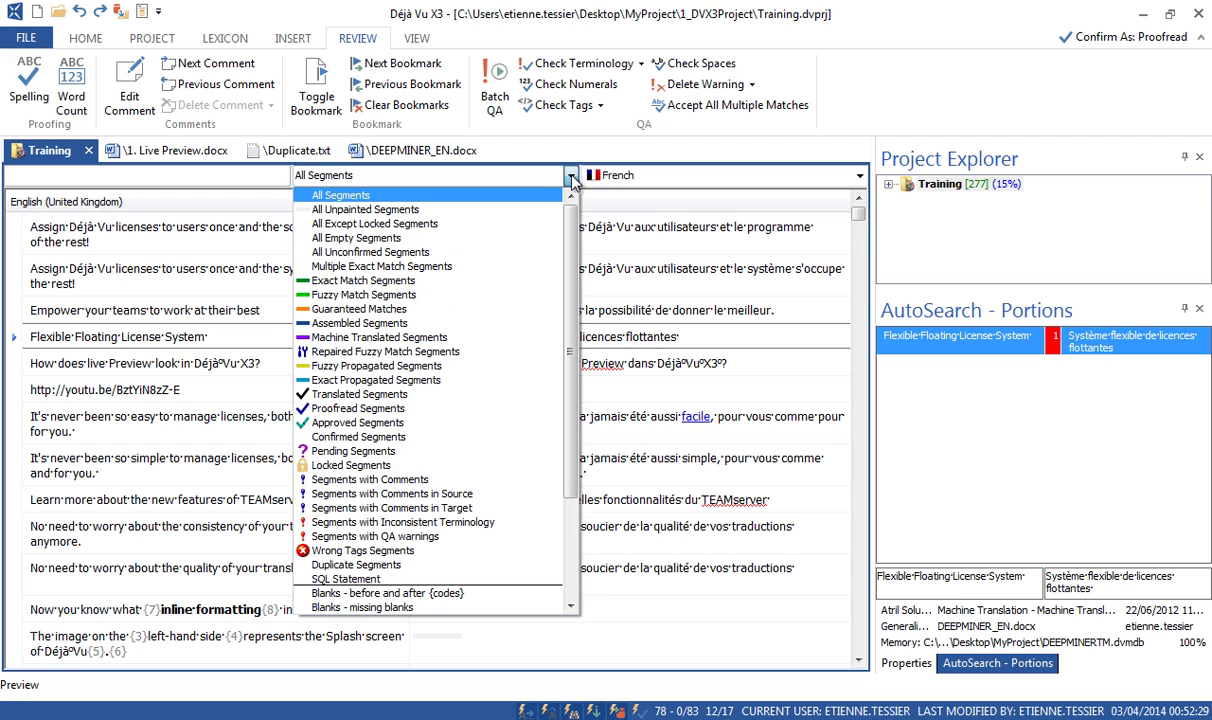
{"action": "left_click", "coordinate": [485, 526]}
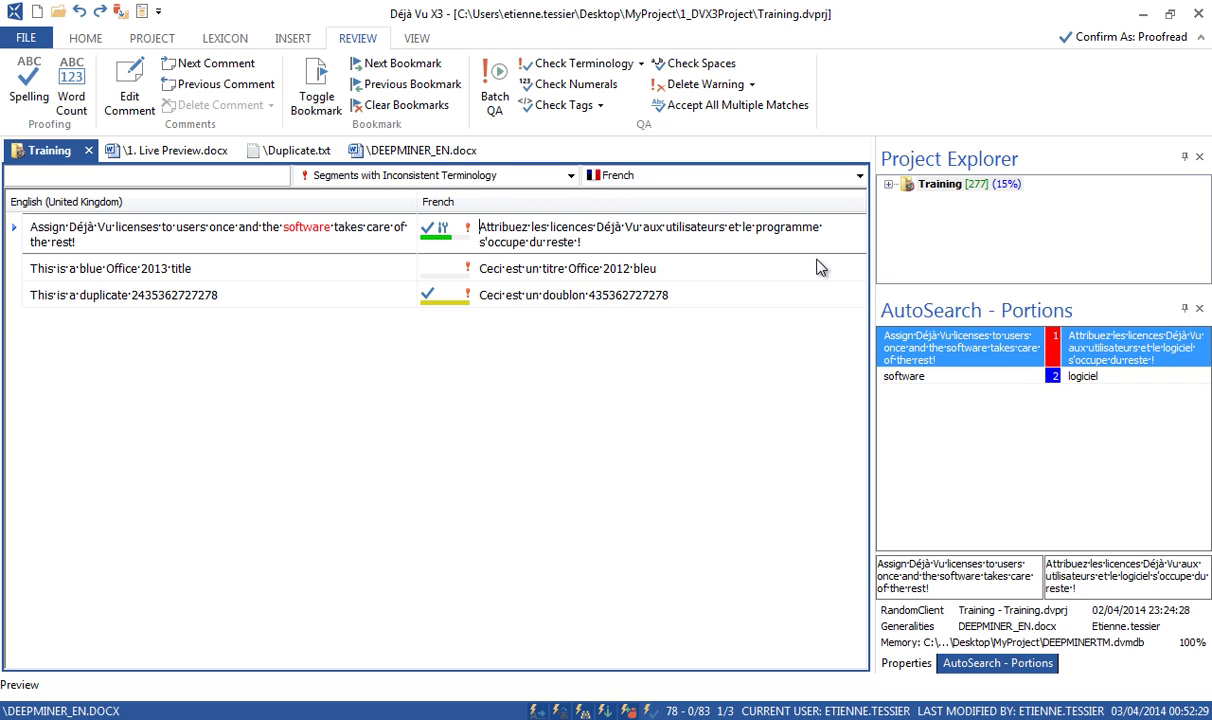
Step: Replace "programme" with the termbase term "logiciel" in the French translation of the first filtered segment
{"action": "double_click", "coordinate": [768, 227]}
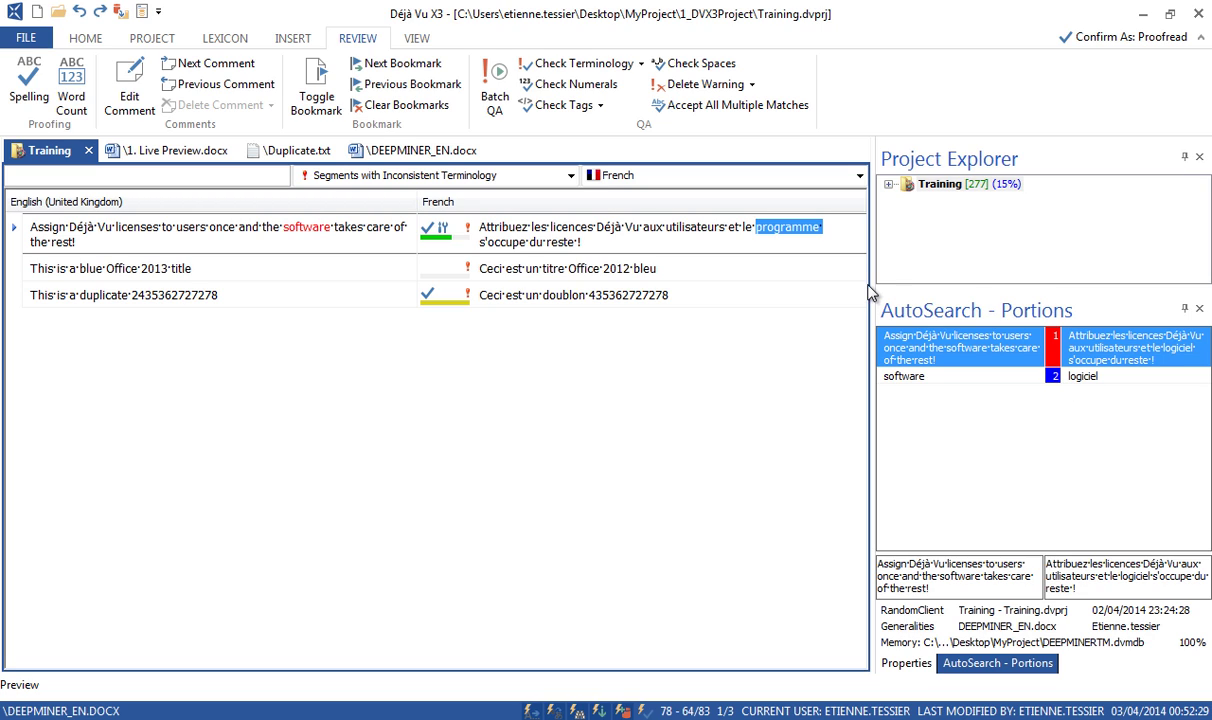
{"action": "key", "text": "ctrl+alt+2"}
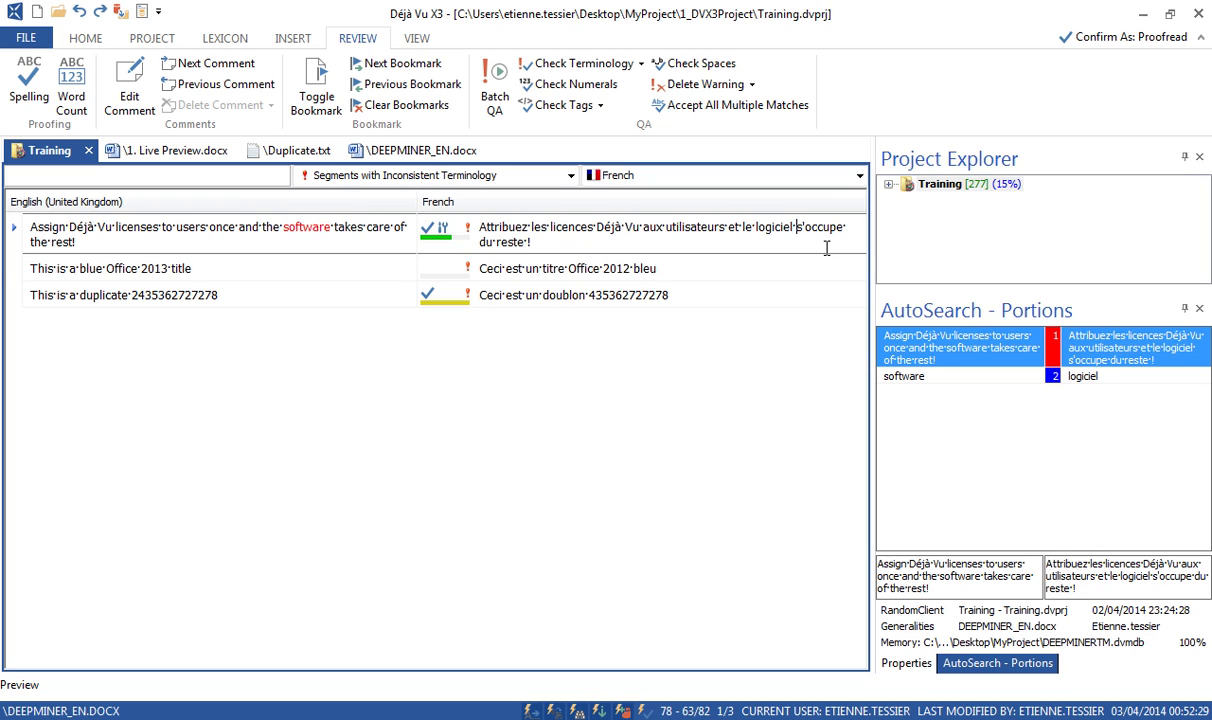
{"action": "left_click", "coordinate": [678, 266]}
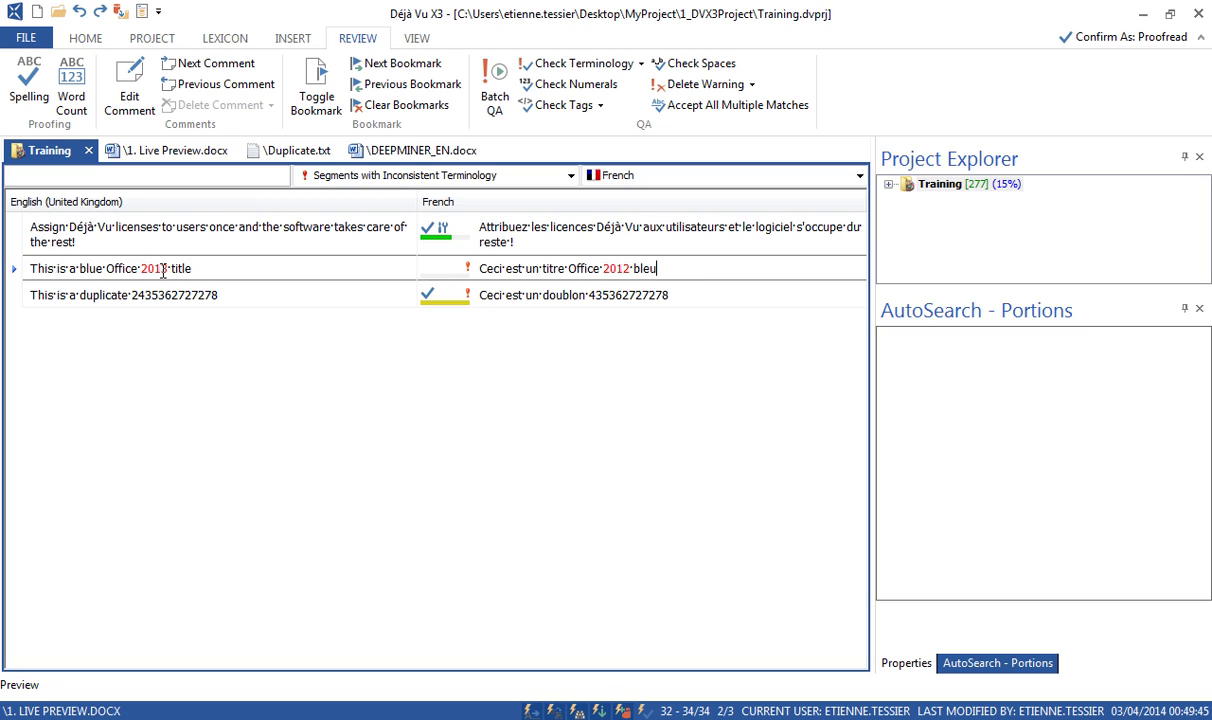
{"action": "left_click", "coordinate": [632, 268]}
{"action": "key", "text": "BackSpace"}
{"action": "type", "text": "3"}
{"action": "left_click", "coordinate": [594, 300]}
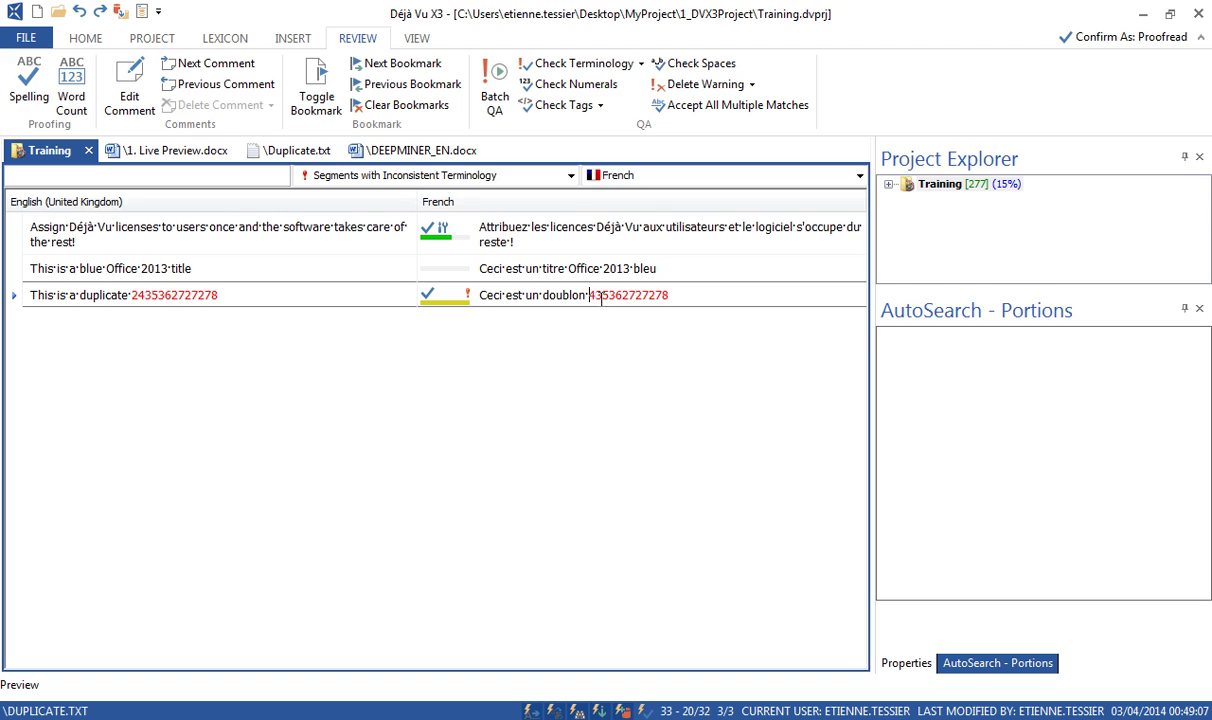
{"action": "type", "text": "2"}
{"action": "left_click", "coordinate": [516, 270]}
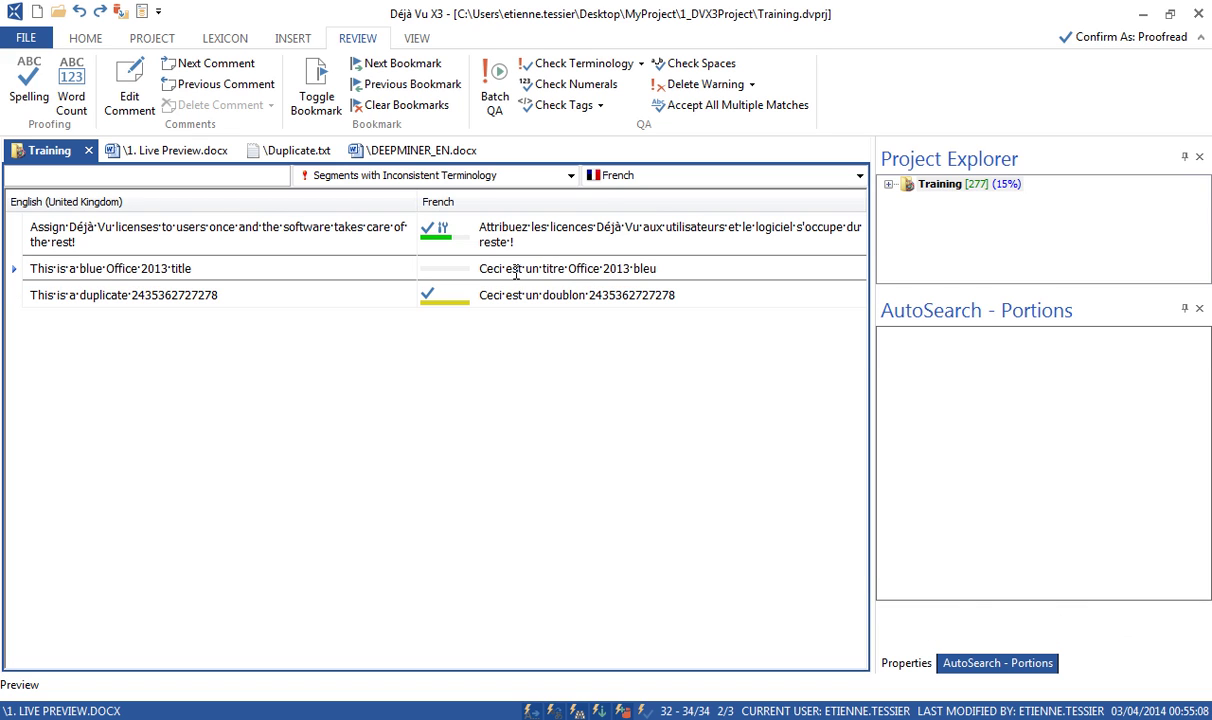
Step: Filter the project to Wrong Tags Segments and insert the missing tags so the translation reads "Ce {1}mot {2}est en rouge."
{"action": "left_click", "coordinate": [571, 176]}
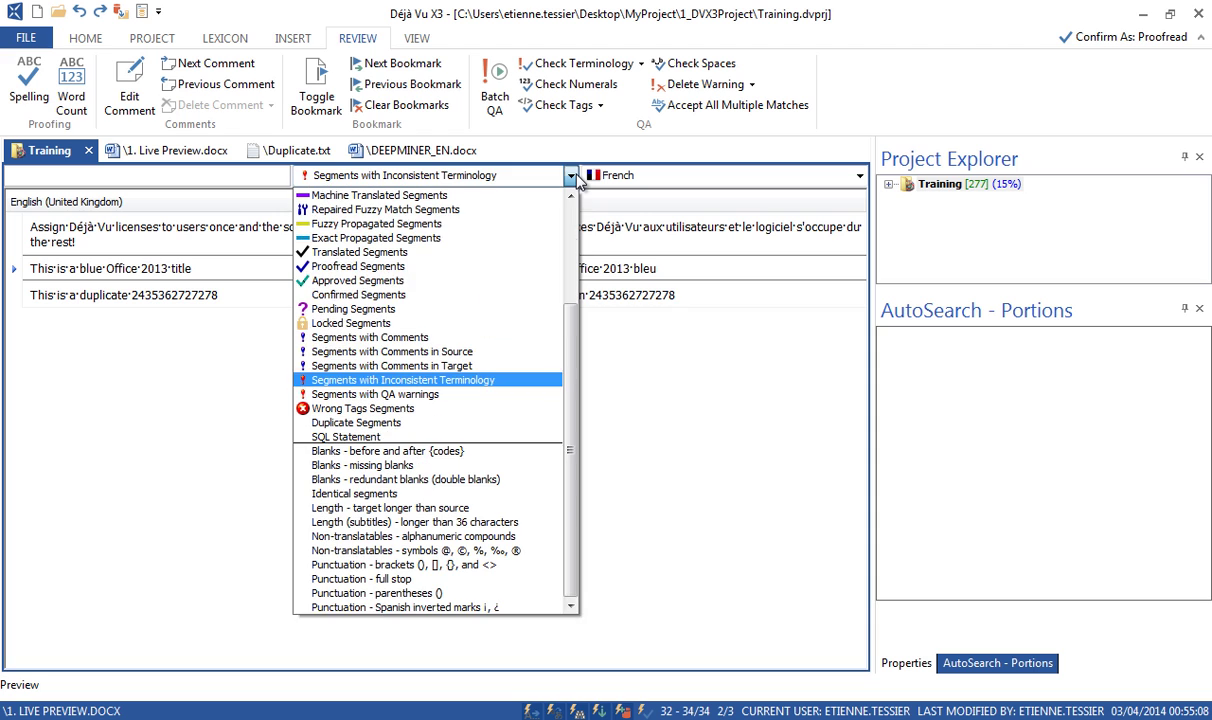
{"action": "left_click", "coordinate": [440, 409]}
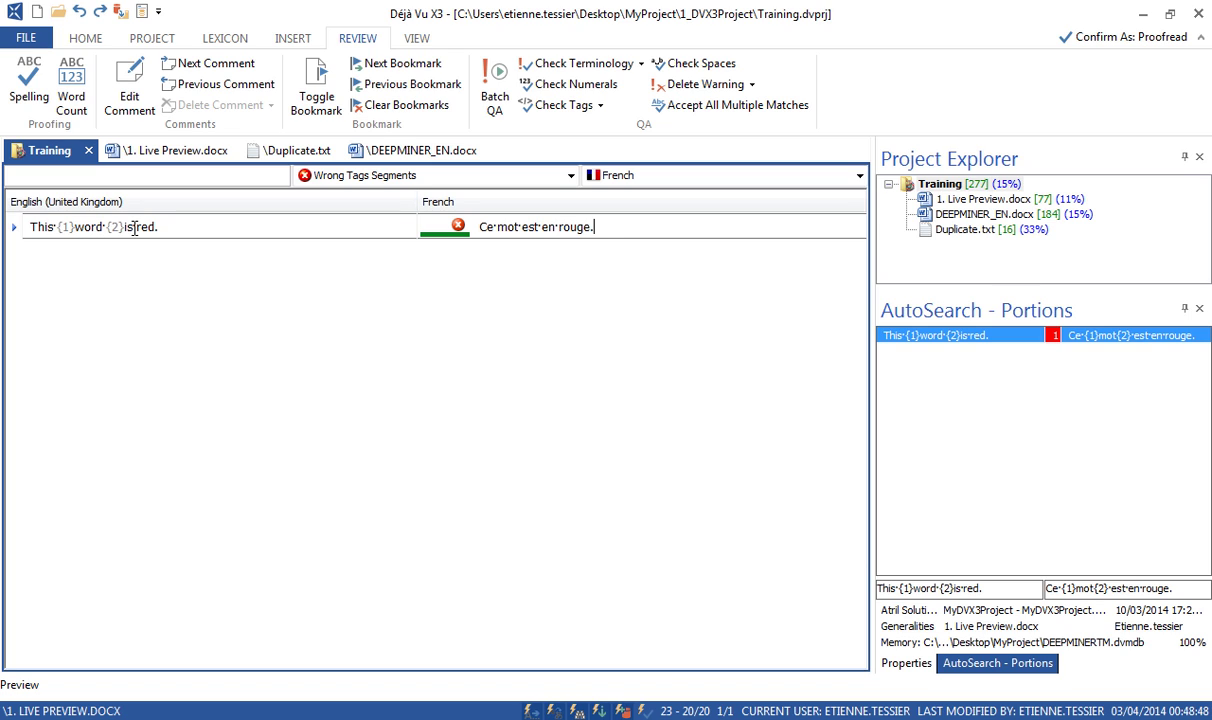
{"action": "double_click", "coordinate": [86, 228]}
{"action": "left_click", "coordinate": [500, 228]}
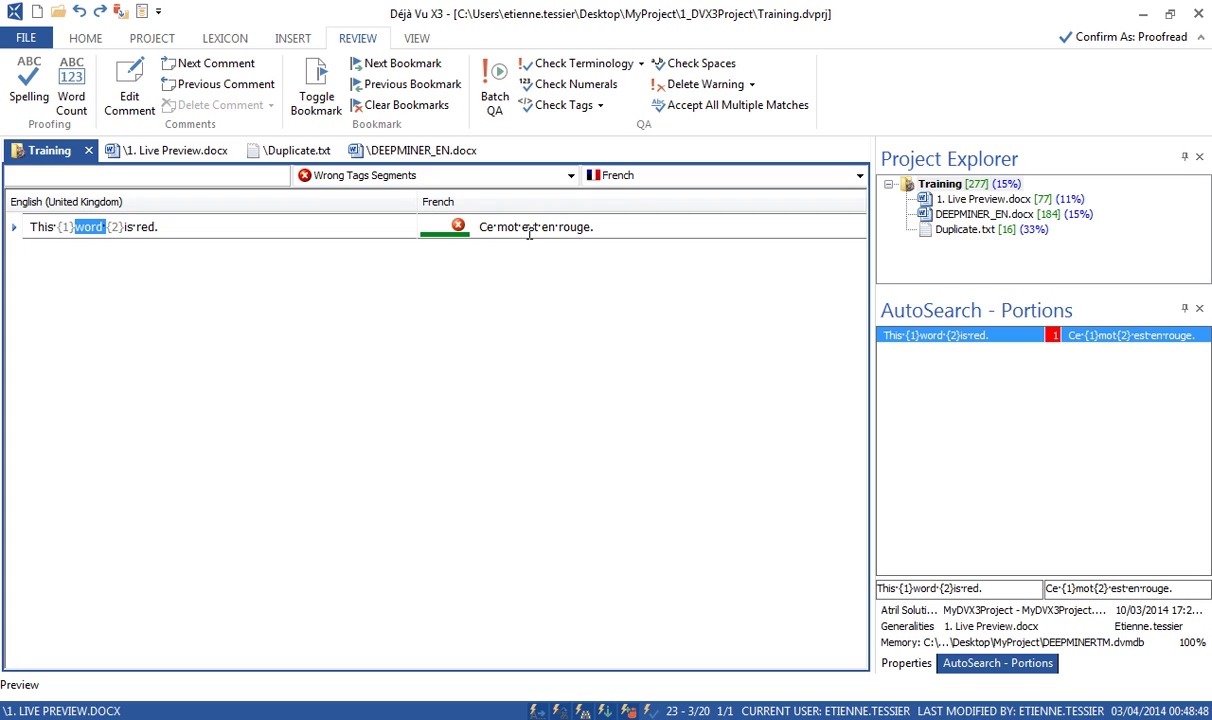
{"action": "key", "text": "F8"}
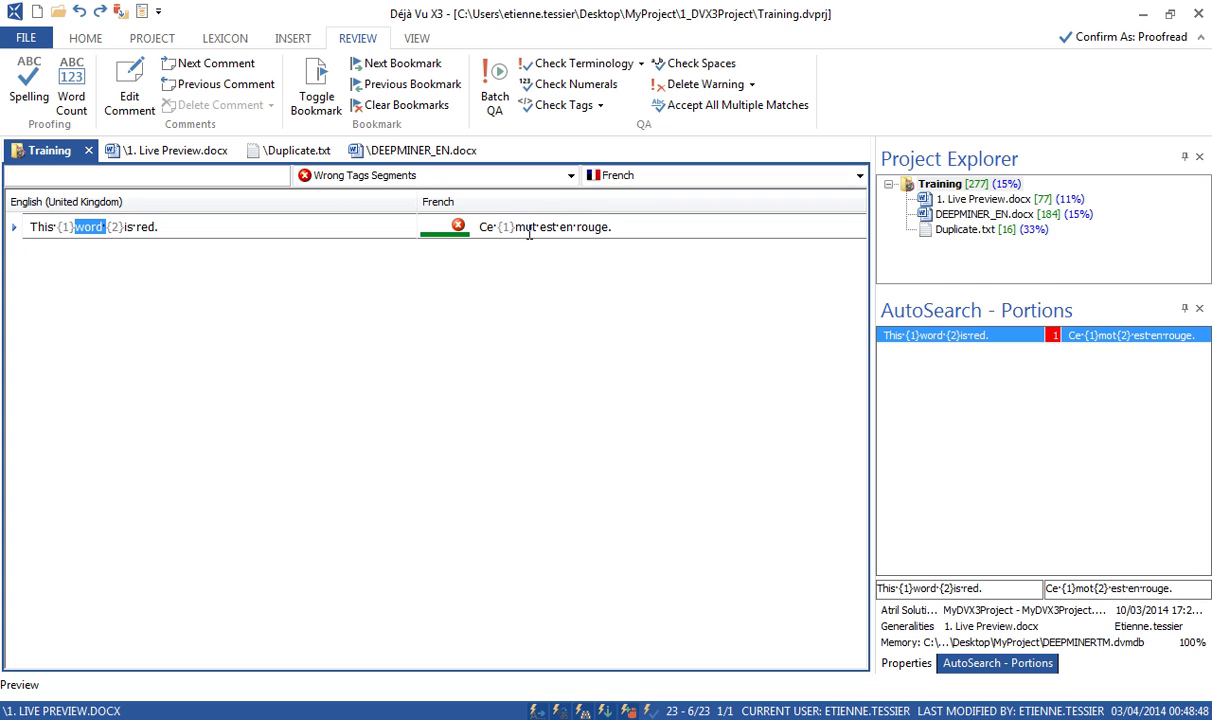
{"action": "left_click", "coordinate": [529, 228]}
{"action": "key", "text": "Right"}
{"action": "key", "text": "F8"}
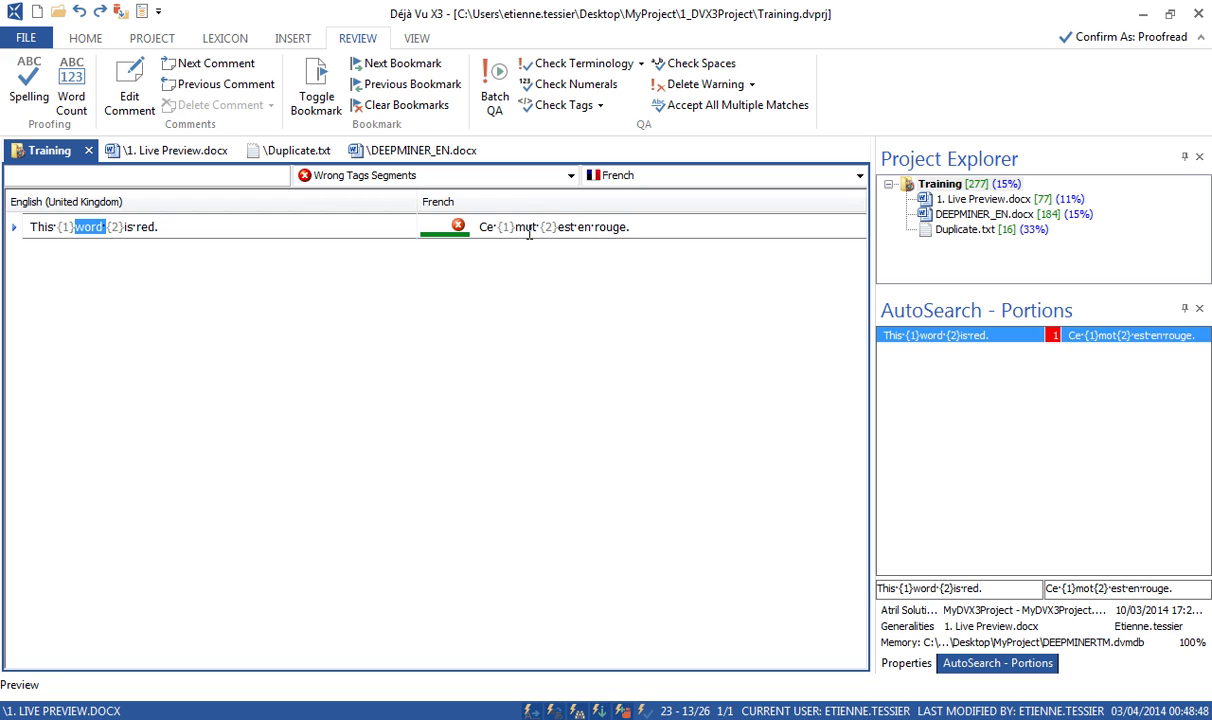
Step: Show all segments of the project again and review the Batch QA scope and SQL check options
{"action": "left_click", "coordinate": [568, 178]}
{"action": "scroll", "coordinate": [539, 200], "scroll_direction": "up", "scroll_amount": 5}
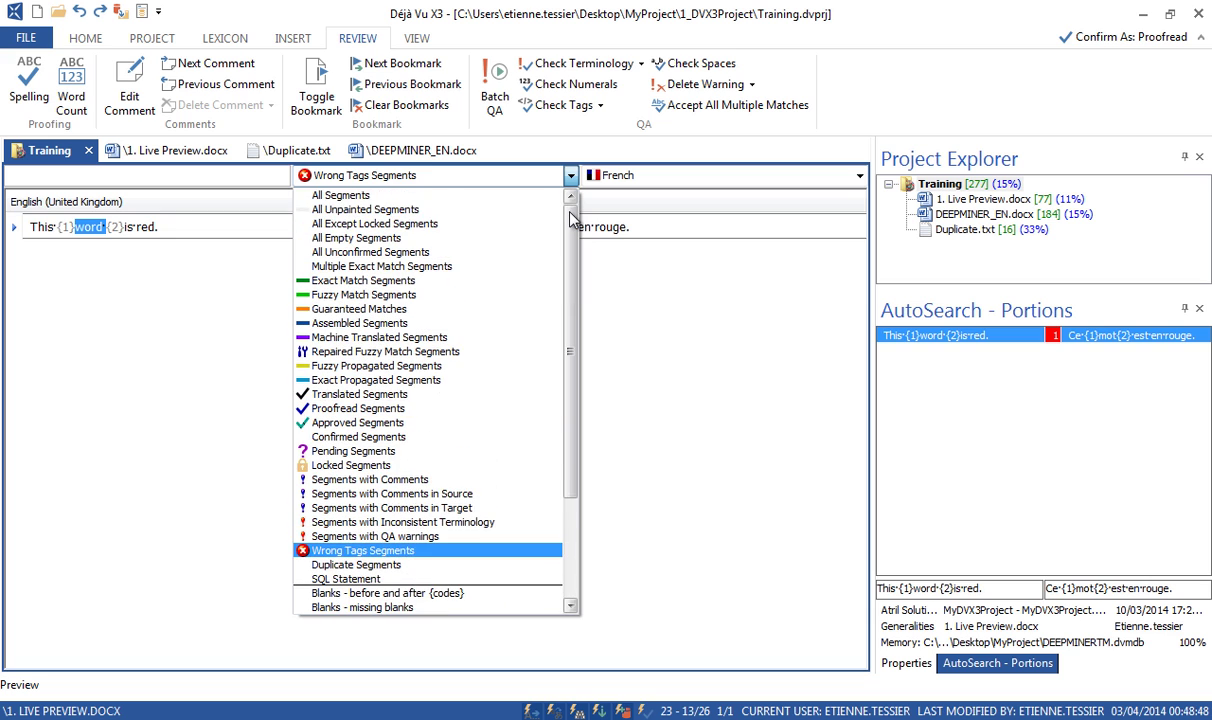
{"action": "left_click", "coordinate": [508, 190]}
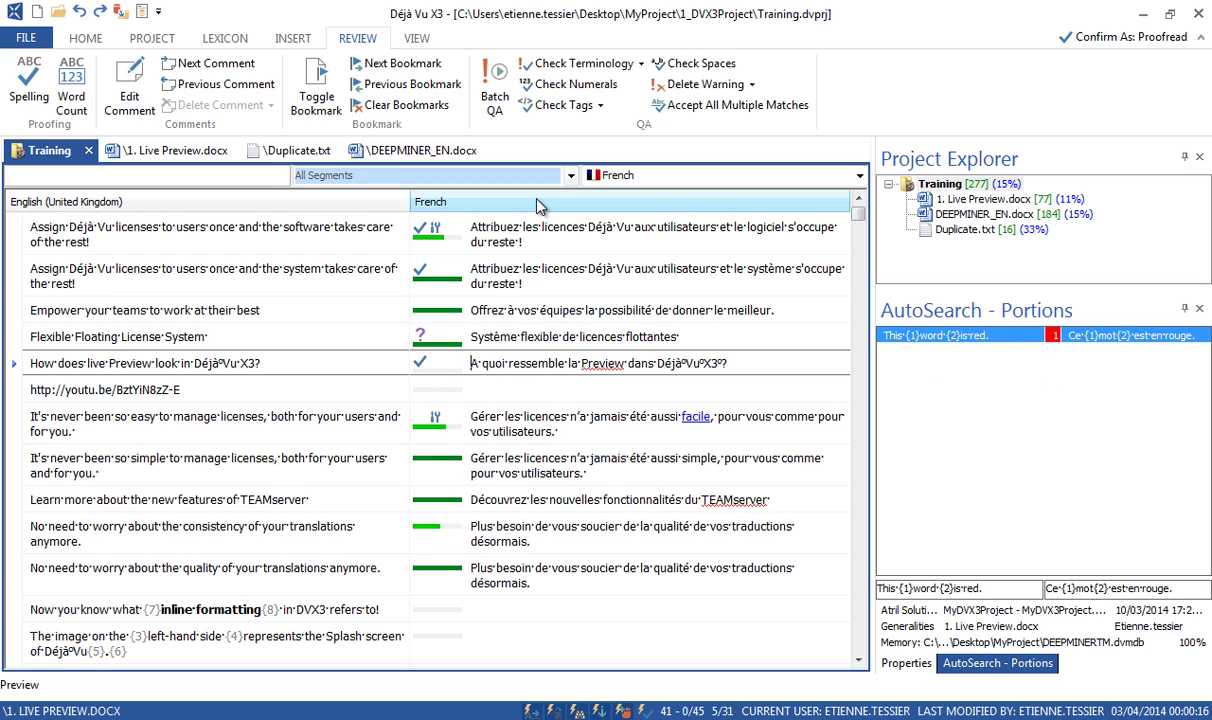
{"action": "left_click", "coordinate": [494, 90]}
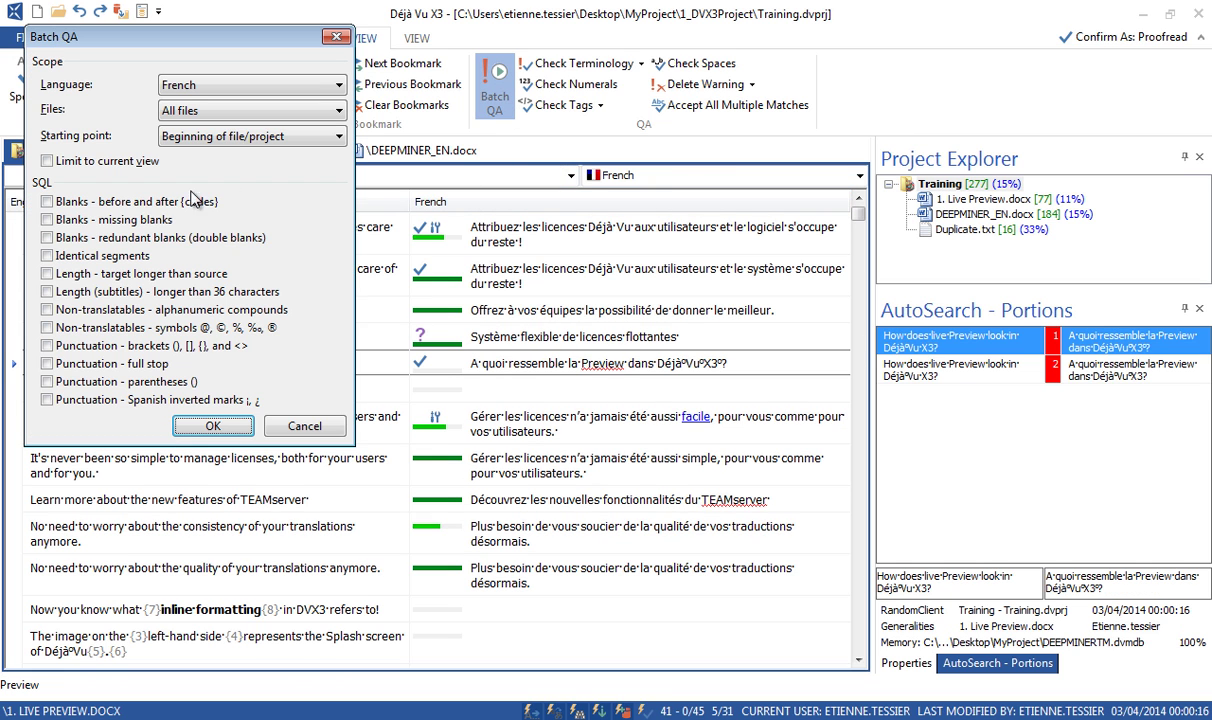
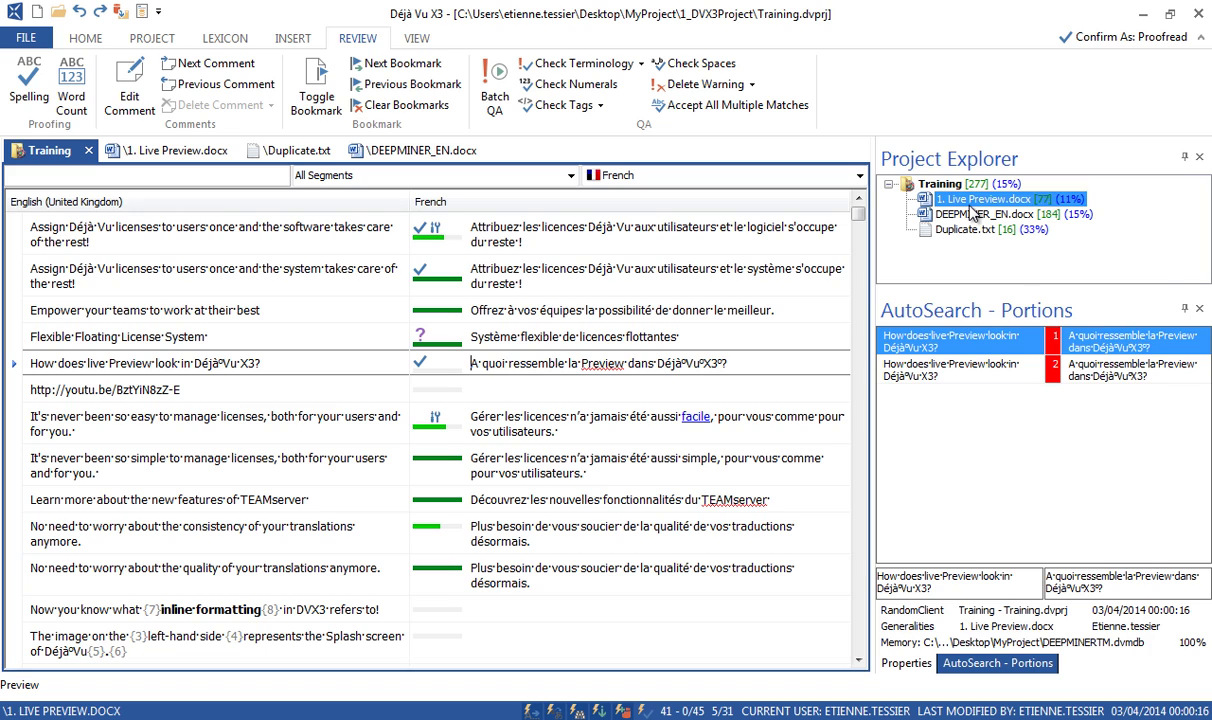
{"action": "right_click", "coordinate": [970, 203]}
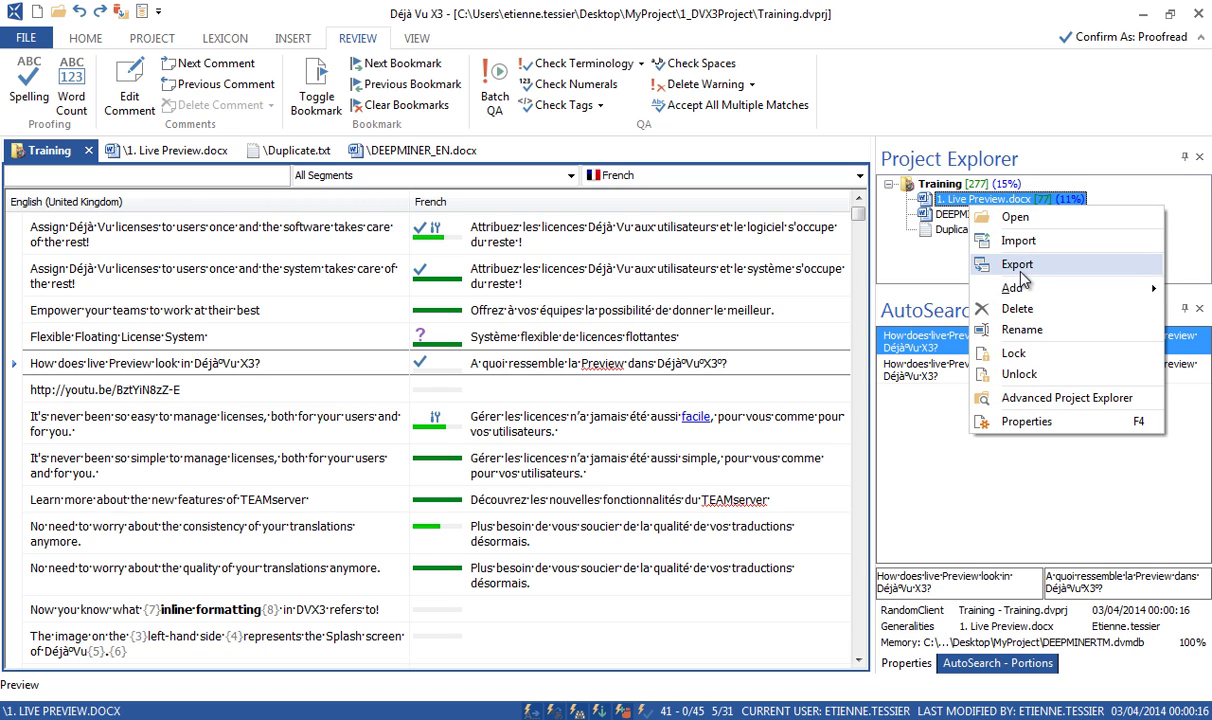
{"action": "right_click", "coordinate": [940, 188]}
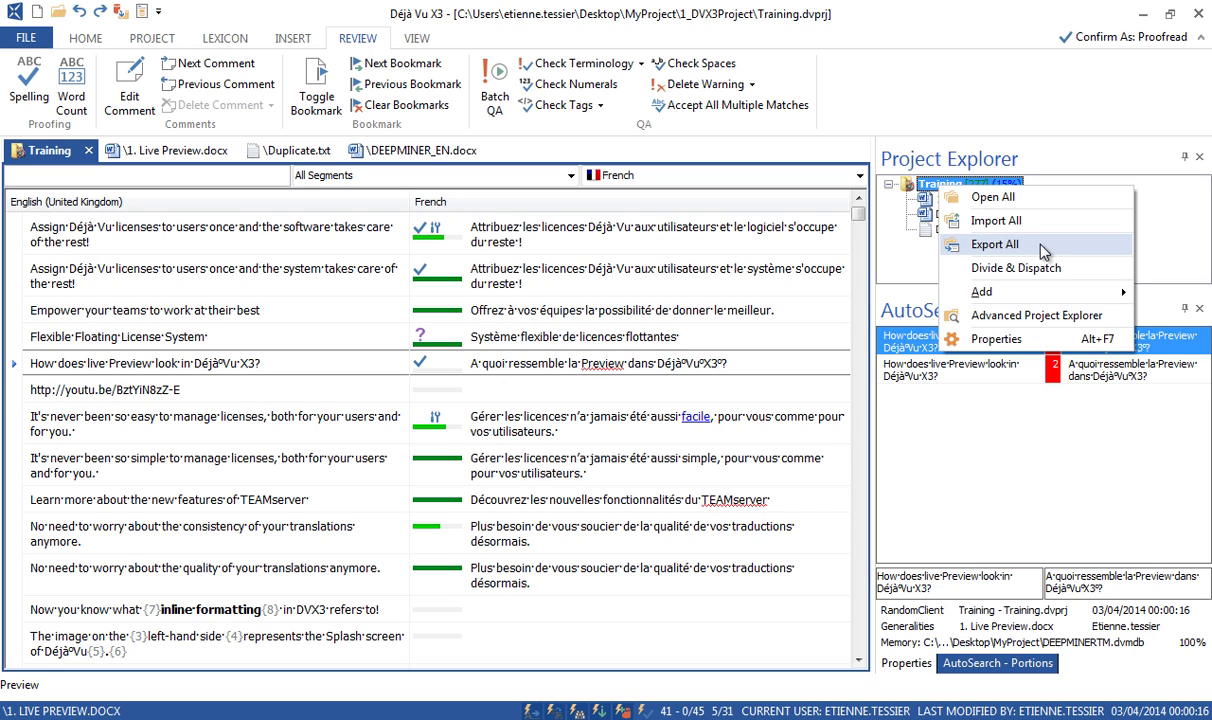
{"action": "left_click", "coordinate": [603, 390]}
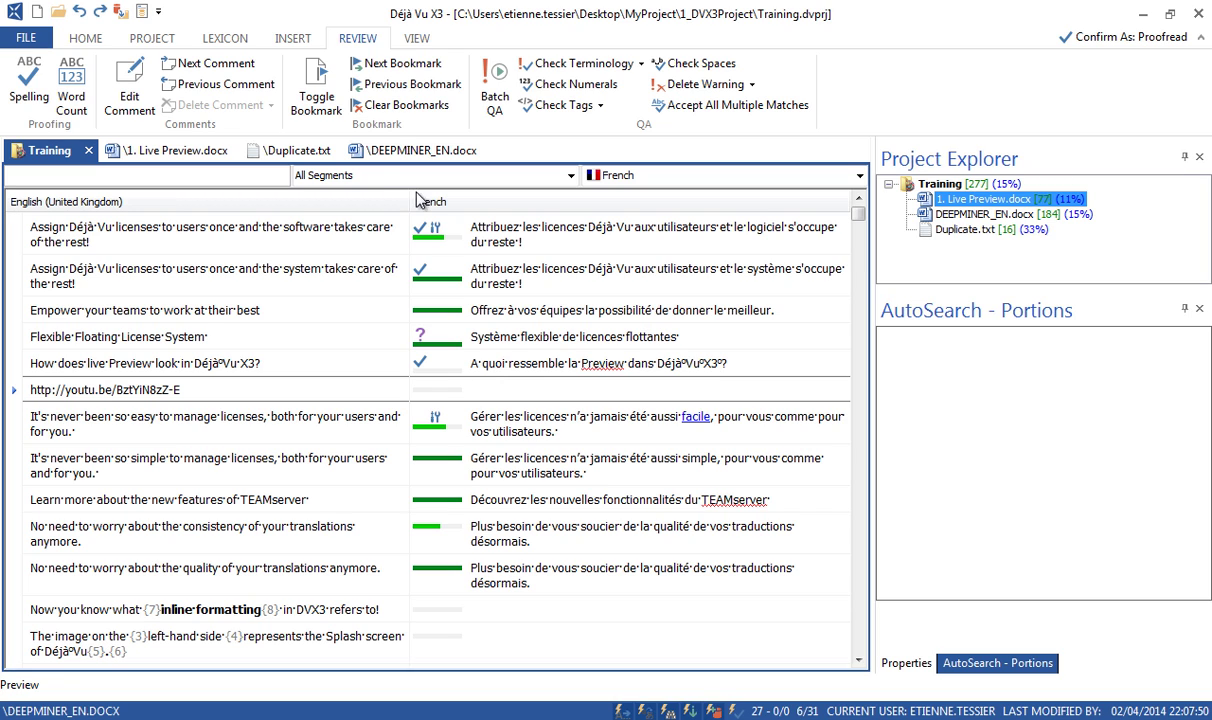
Step: Pseudotranslate all files into French from the beginning of the project, generating random strings
{"action": "left_click", "coordinate": [289, 40]}
{"action": "scroll", "coordinate": [289, 43], "scroll_direction": "down", "scroll_amount": 2}
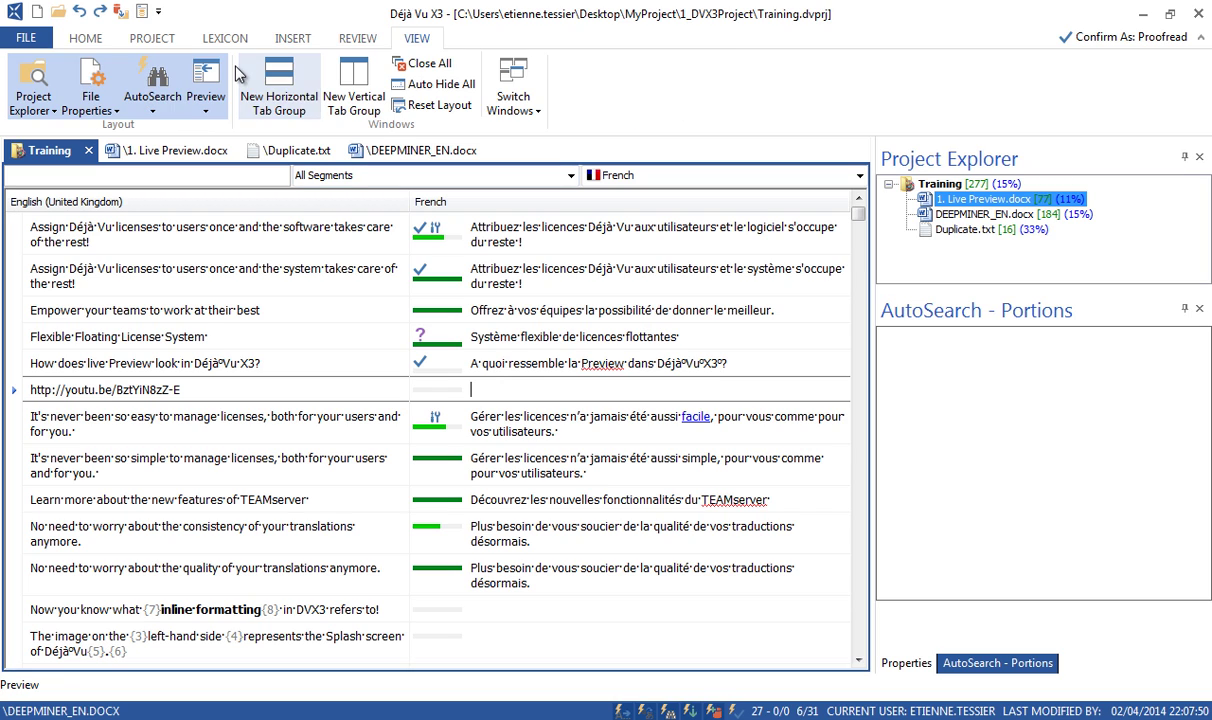
{"action": "left_click", "coordinate": [163, 42]}
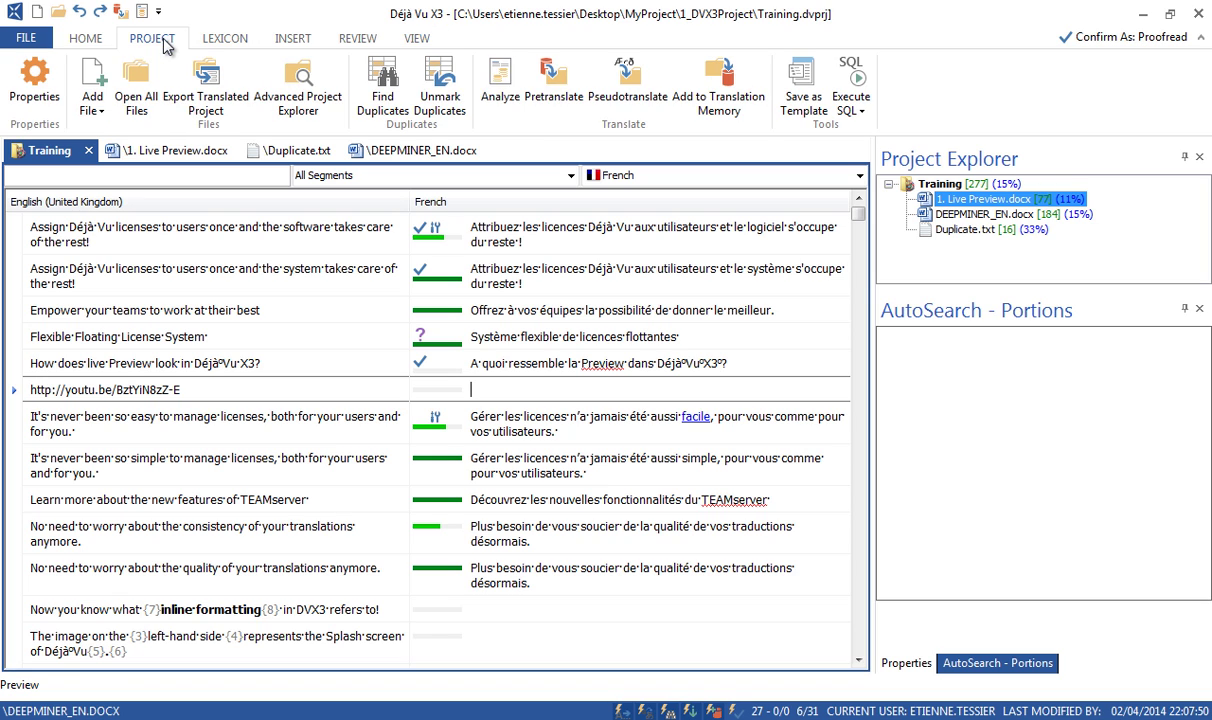
{"action": "left_click", "coordinate": [649, 112]}
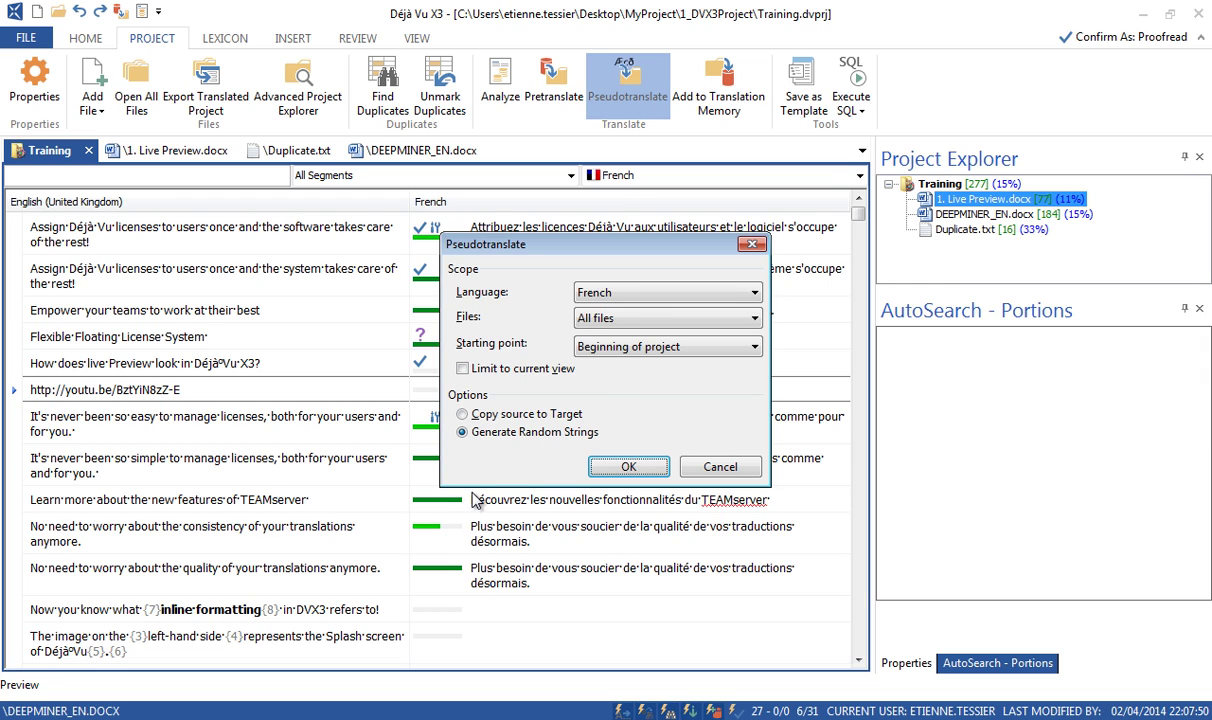
{"action": "left_click", "coordinate": [629, 468]}
{"action": "left_click", "coordinate": [720, 467]}
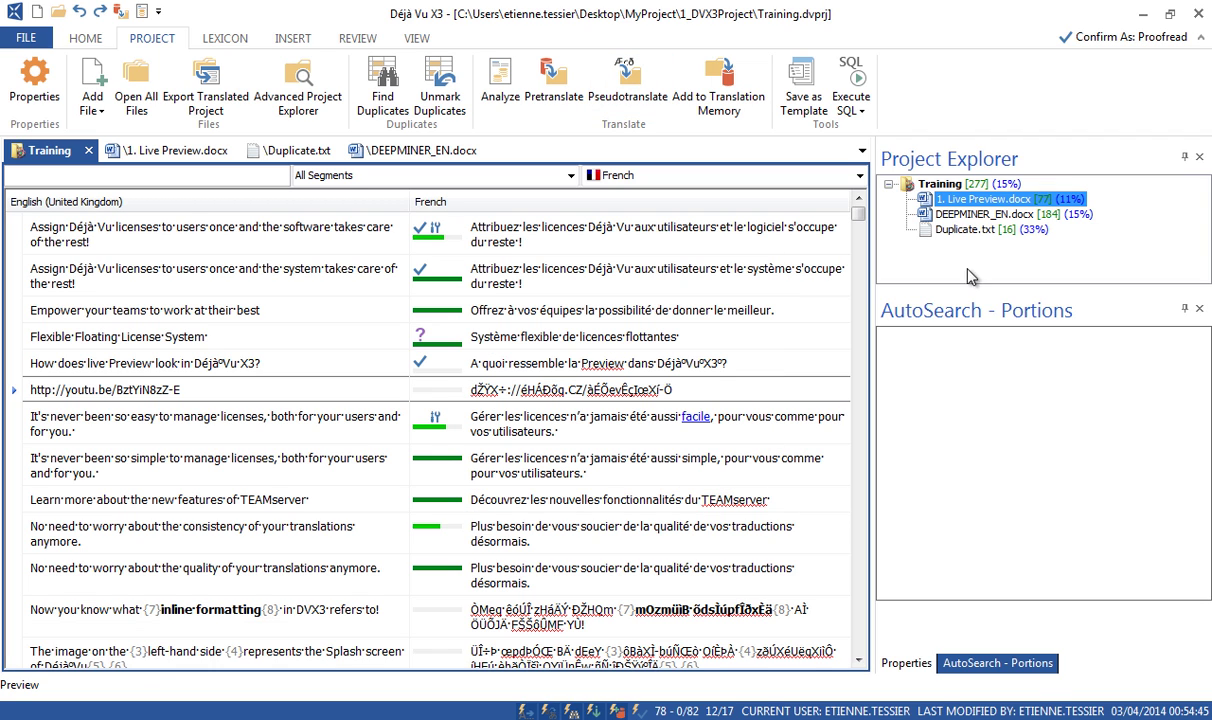
Step: Start exporting the translated Training project with only French selected as the export language, excluding German and Russian
{"action": "left_click", "coordinate": [682, 385]}
{"action": "left_click", "coordinate": [682, 328]}
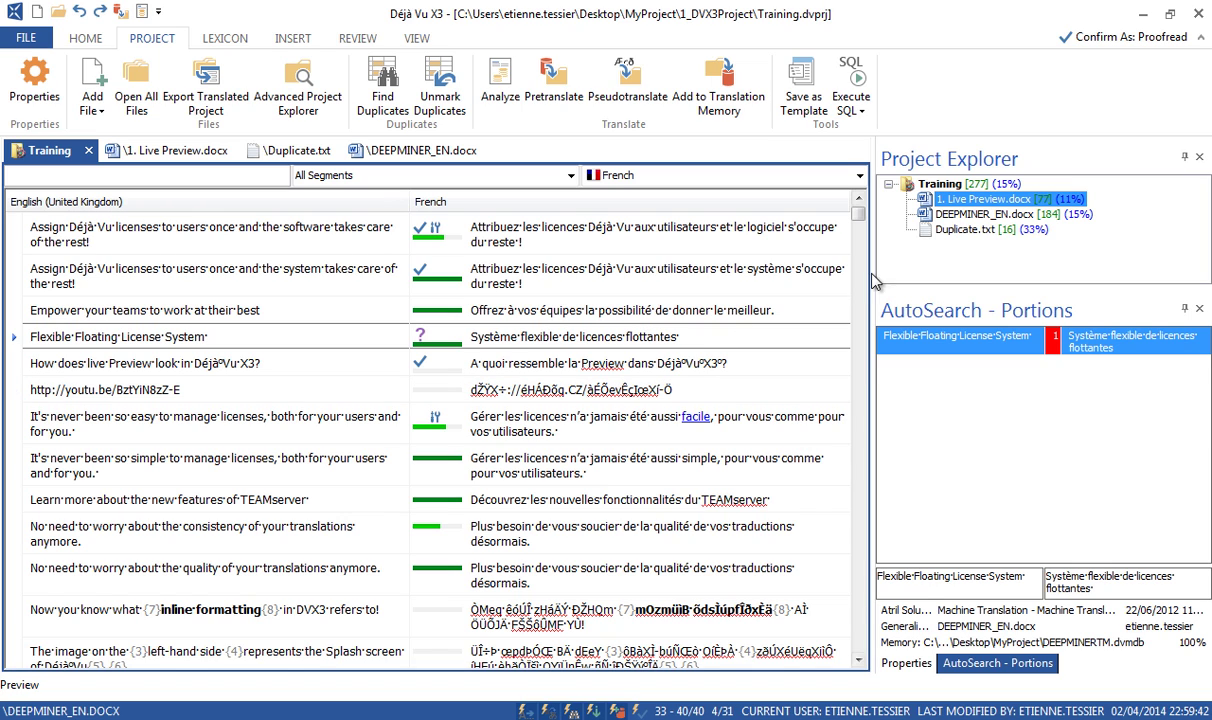
{"action": "right_click", "coordinate": [951, 195]}
{"action": "left_click", "coordinate": [984, 247]}
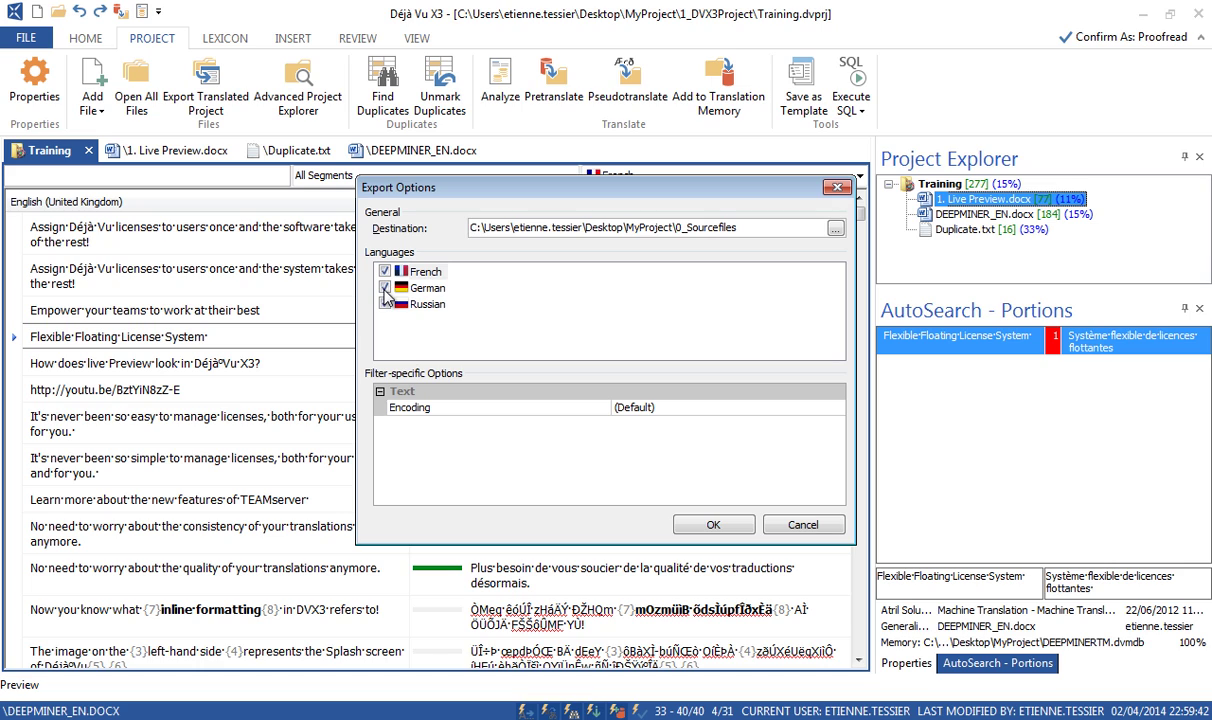
{"action": "left_click", "coordinate": [385, 288]}
{"action": "left_click", "coordinate": [385, 304]}
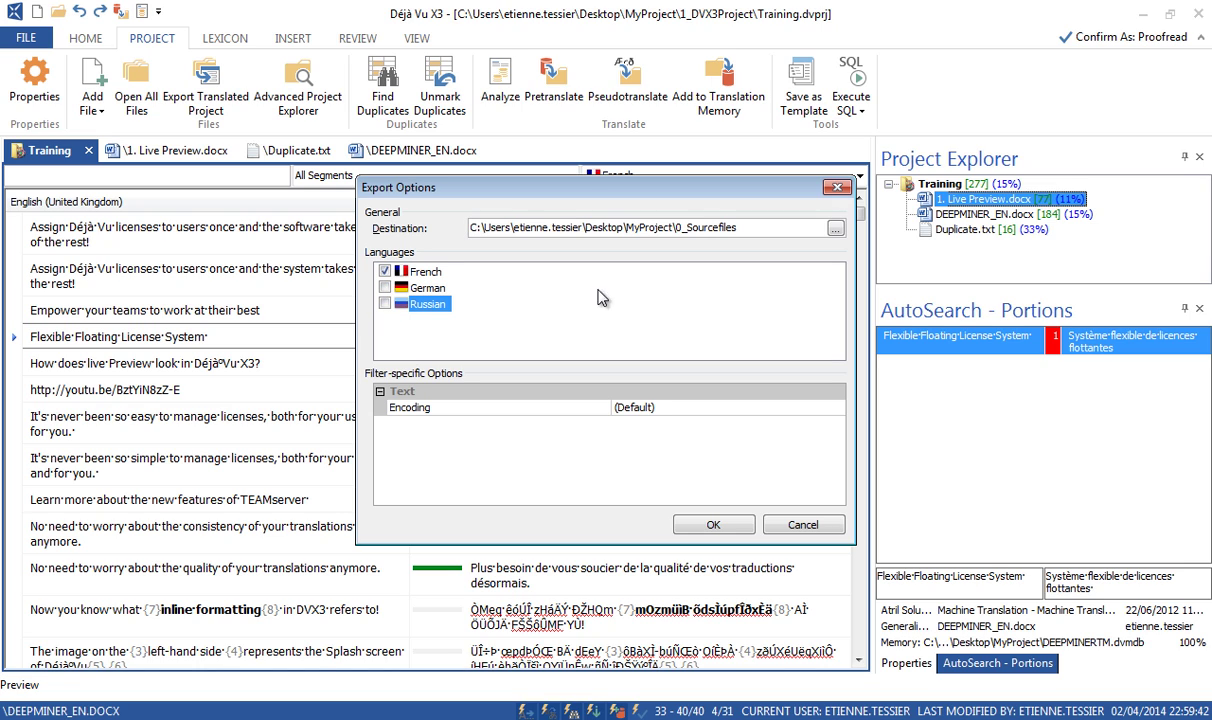
Step: Set the export destination to the 2_PseudoTranslation folder inside MyProject and run the export
{"action": "left_click", "coordinate": [836, 229]}
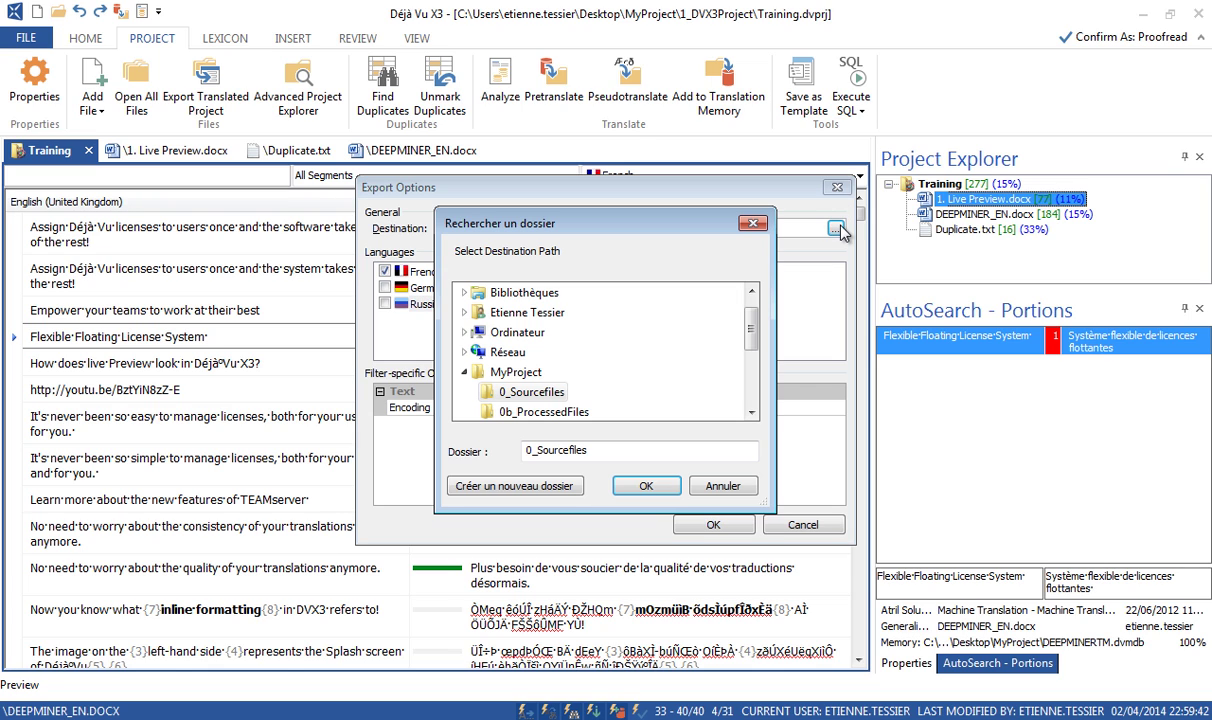
{"action": "left_click", "coordinate": [751, 413]}
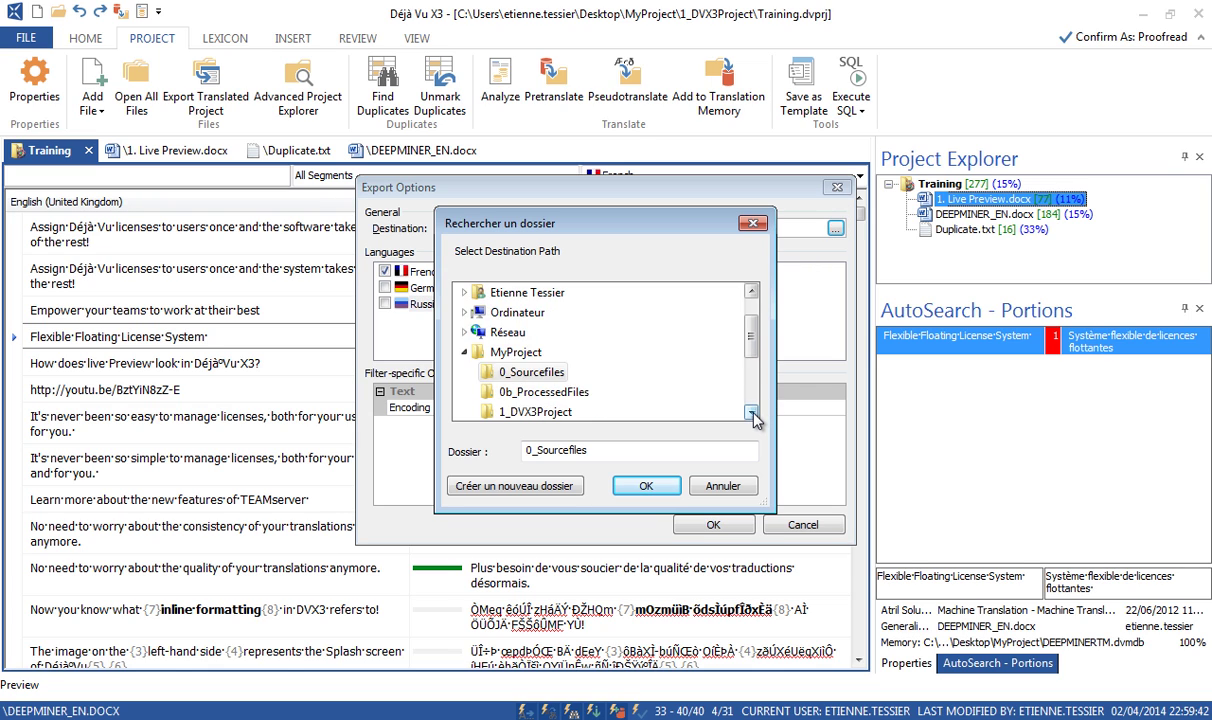
{"action": "left_click", "coordinate": [751, 413]}
{"action": "left_click", "coordinate": [751, 413]}
{"action": "left_click", "coordinate": [585, 393]}
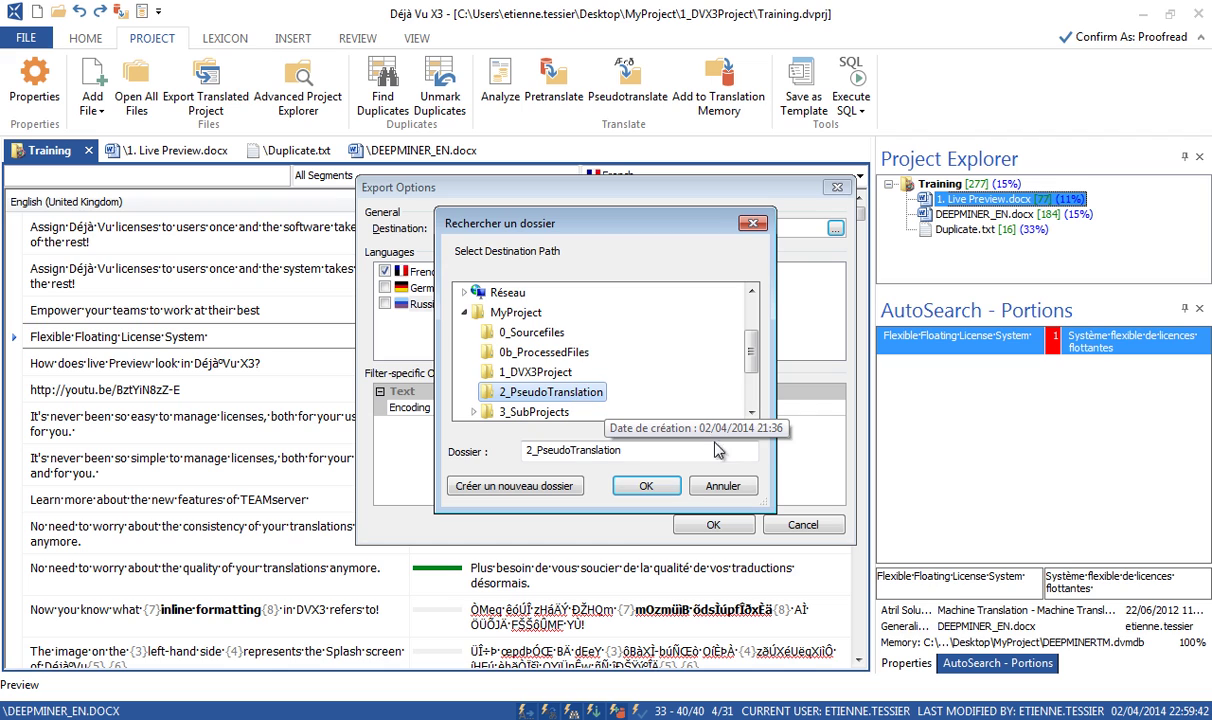
{"action": "left_click", "coordinate": [663, 485]}
{"action": "left_click", "coordinate": [711, 524]}
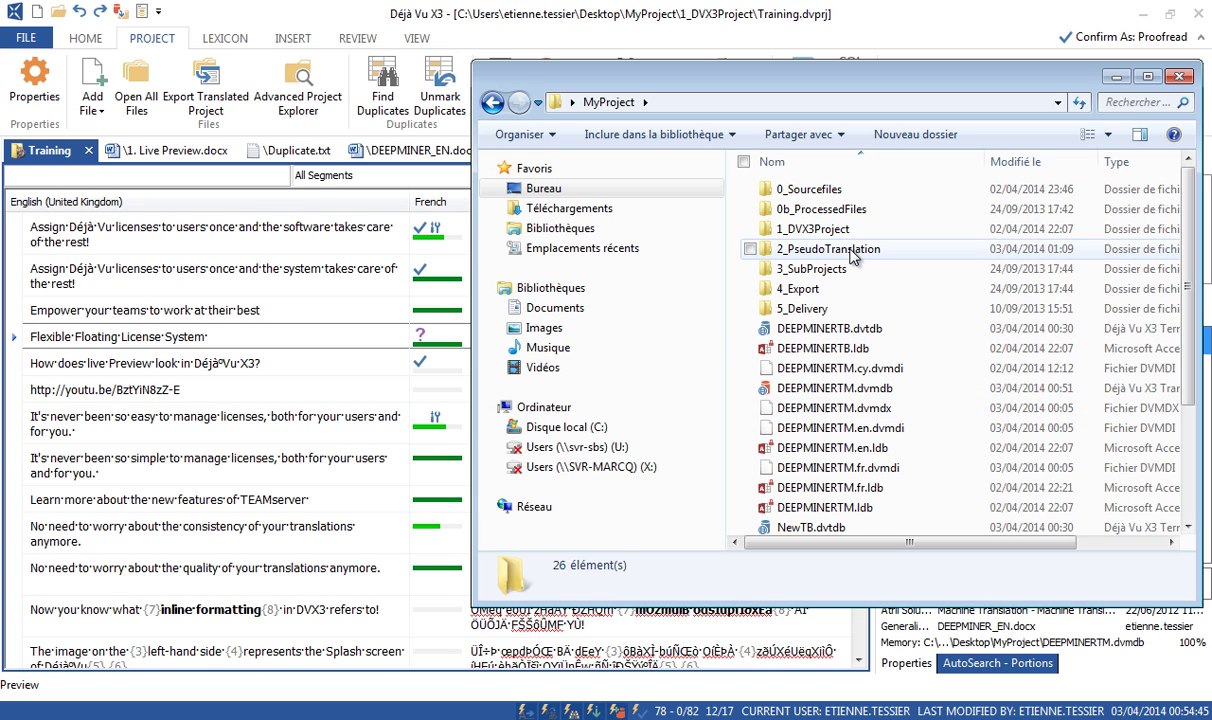
Step: Open the exported 1. Live Preview.docx from the fr_fr subfolder of 2_PseudoTranslation in Word
{"action": "double_click", "coordinate": [833, 258]}
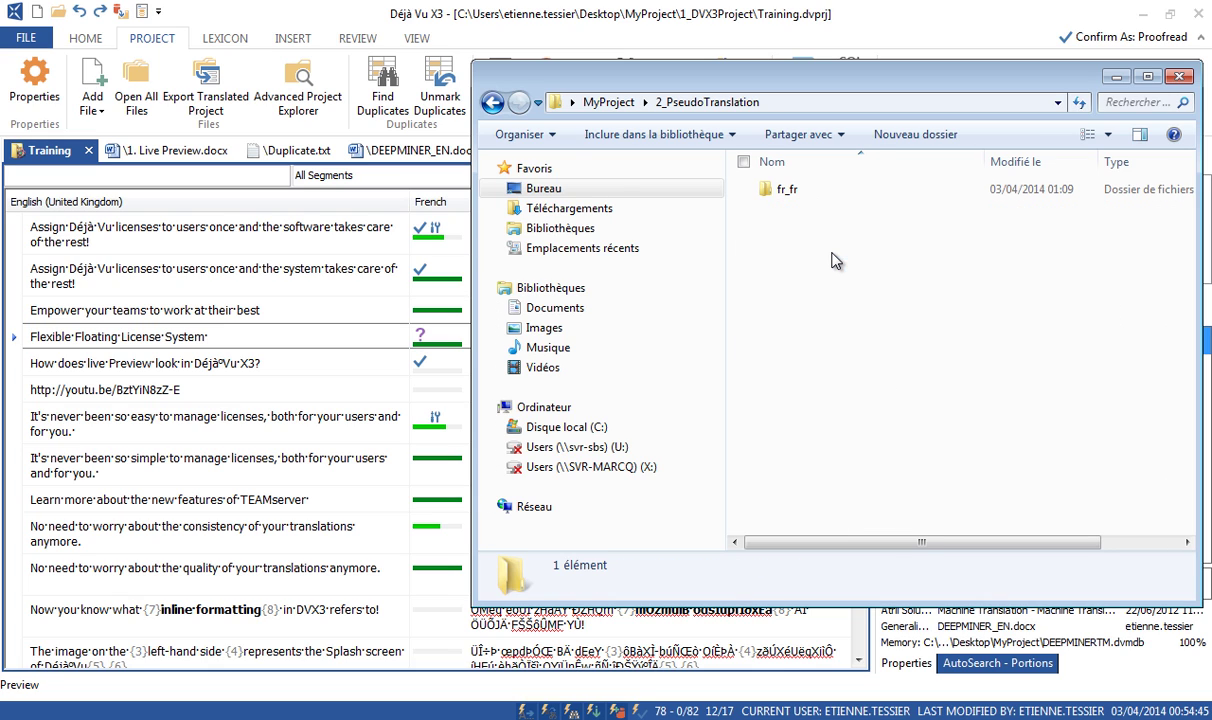
{"action": "double_click", "coordinate": [792, 193]}
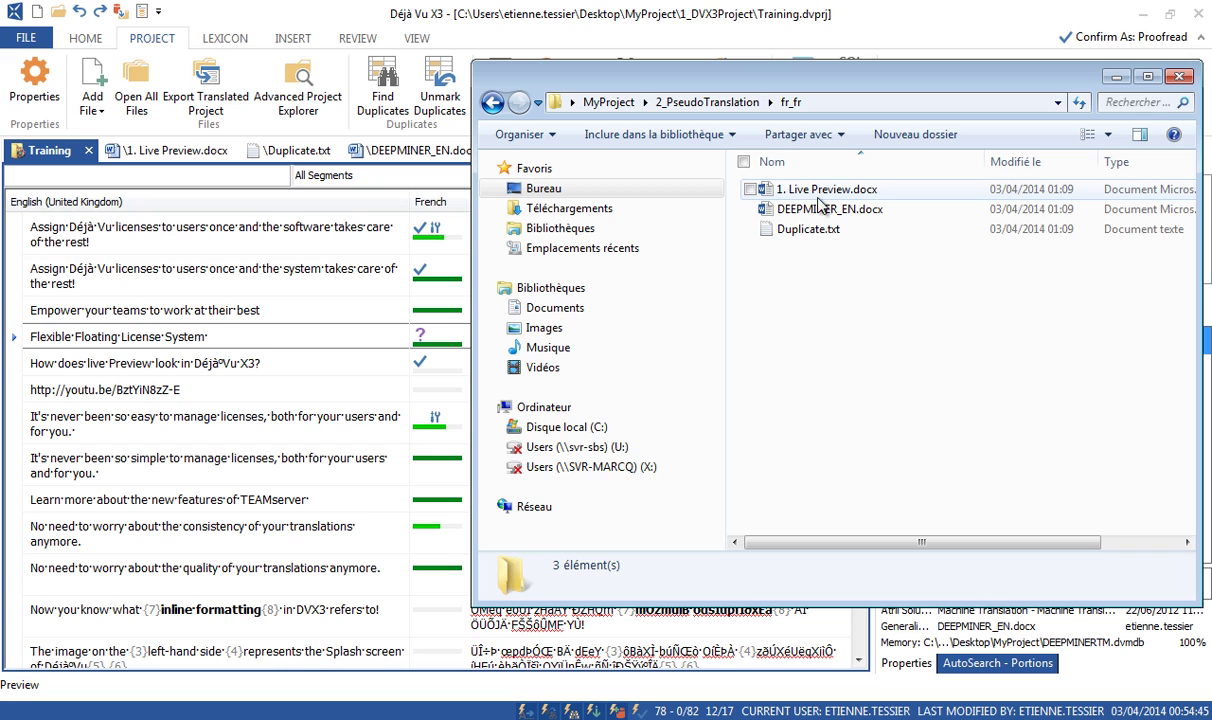
{"action": "left_click_drag", "start_coordinate": [792, 196], "coordinate": [813, 202]}
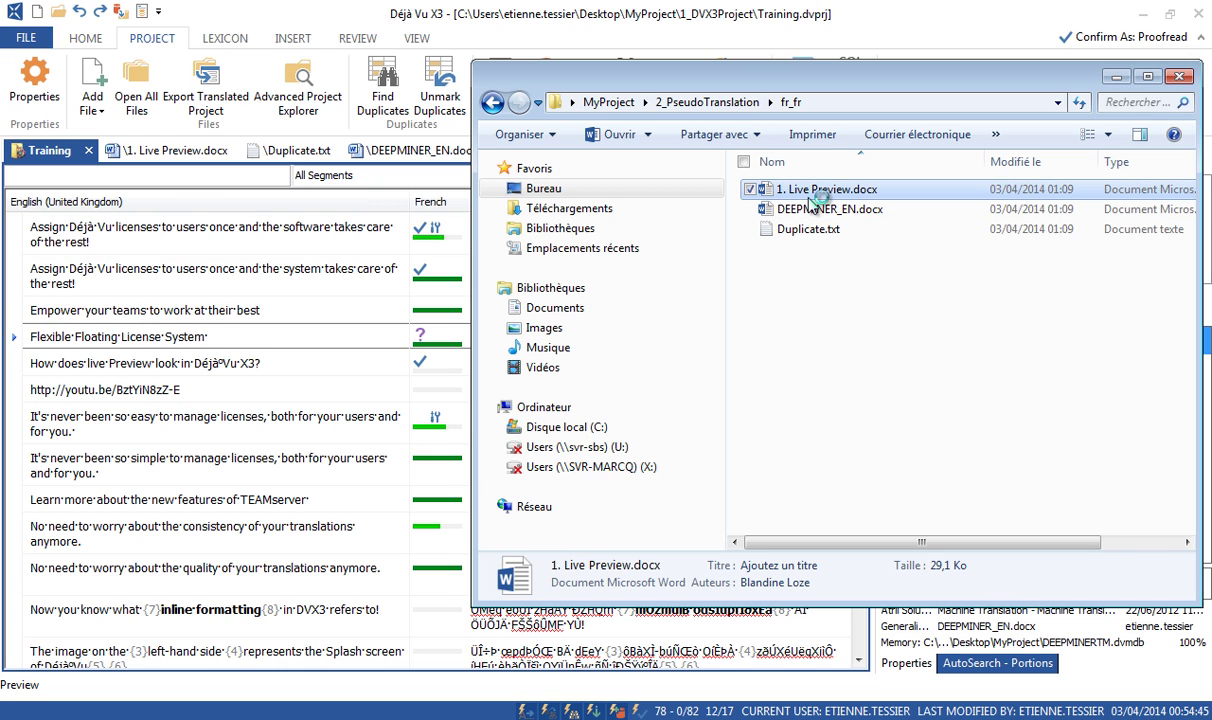
{"action": "double_click", "coordinate": [813, 202]}
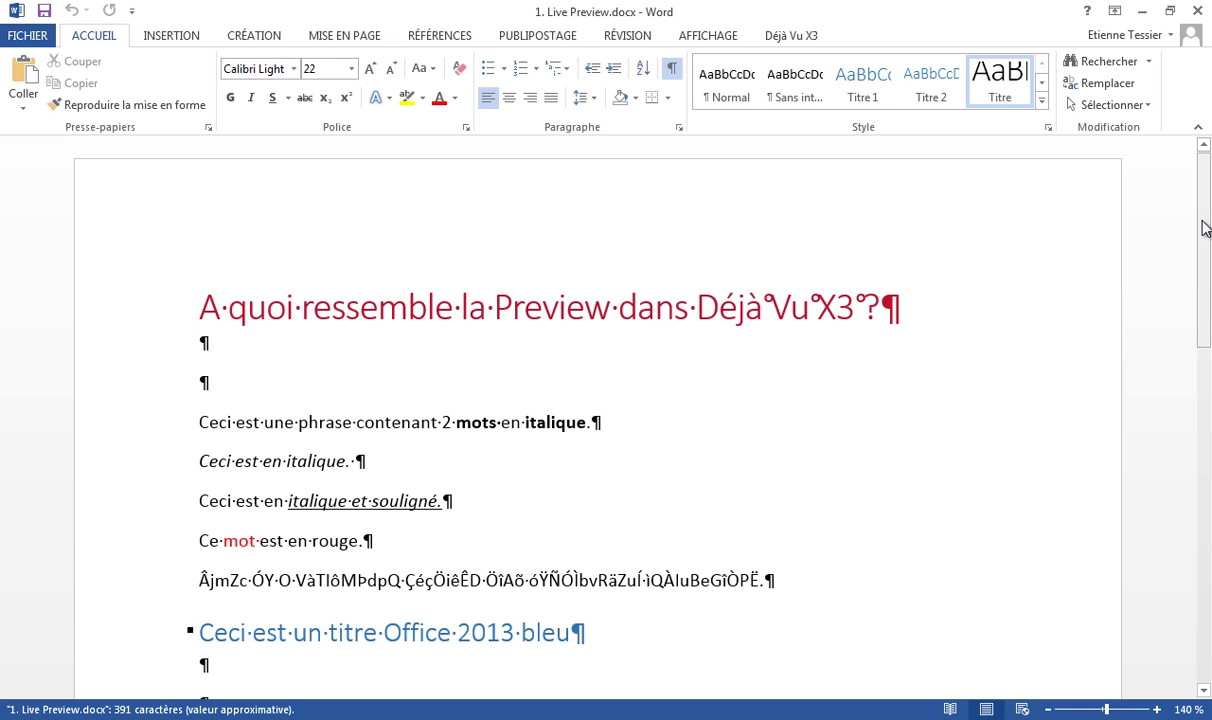
Step: Examine the layout and the pseudotranslated paragraph above the blue title in the exported Word document
{"action": "scroll", "coordinate": [1203, 236], "scroll_direction": "down", "scroll_amount": 3}
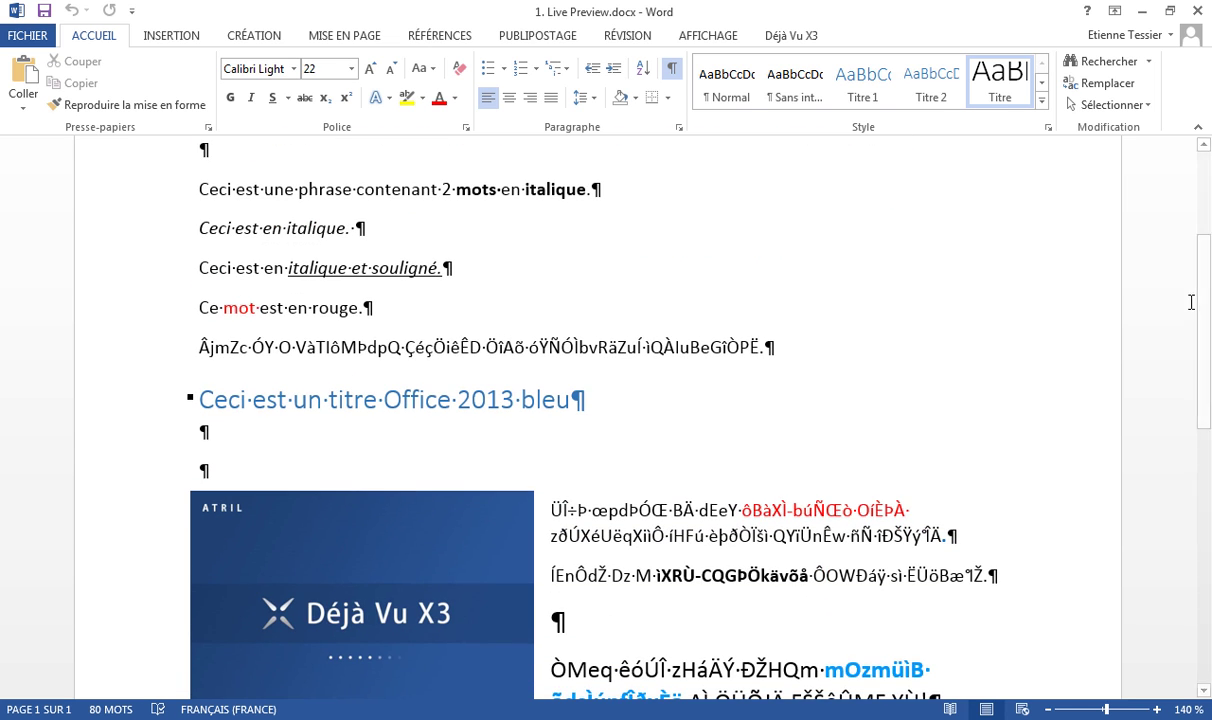
{"action": "left_click_drag", "start_coordinate": [724, 340], "coordinate": [208, 352]}
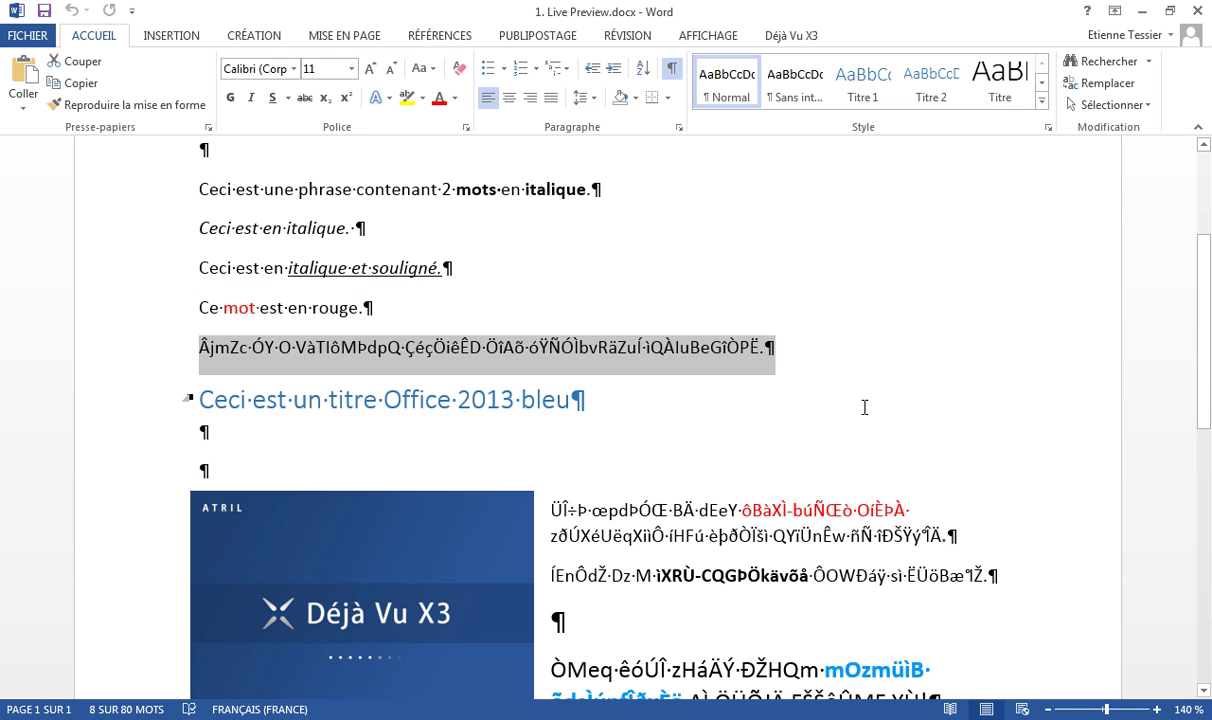
{"action": "left_click", "coordinate": [813, 409]}
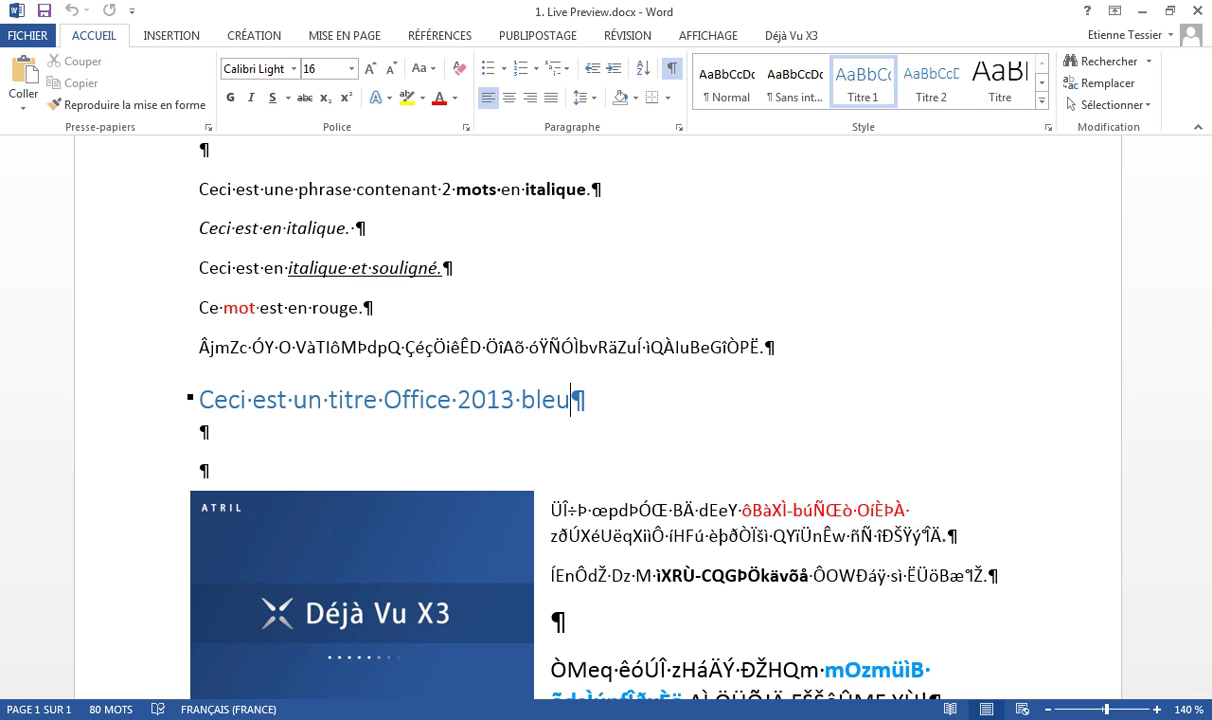
Step: Switch back to Déjà Vu X3 and send all project files in the current language to the translation memory, including every segment type
{"action": "key", "text": "alt+Tab"}
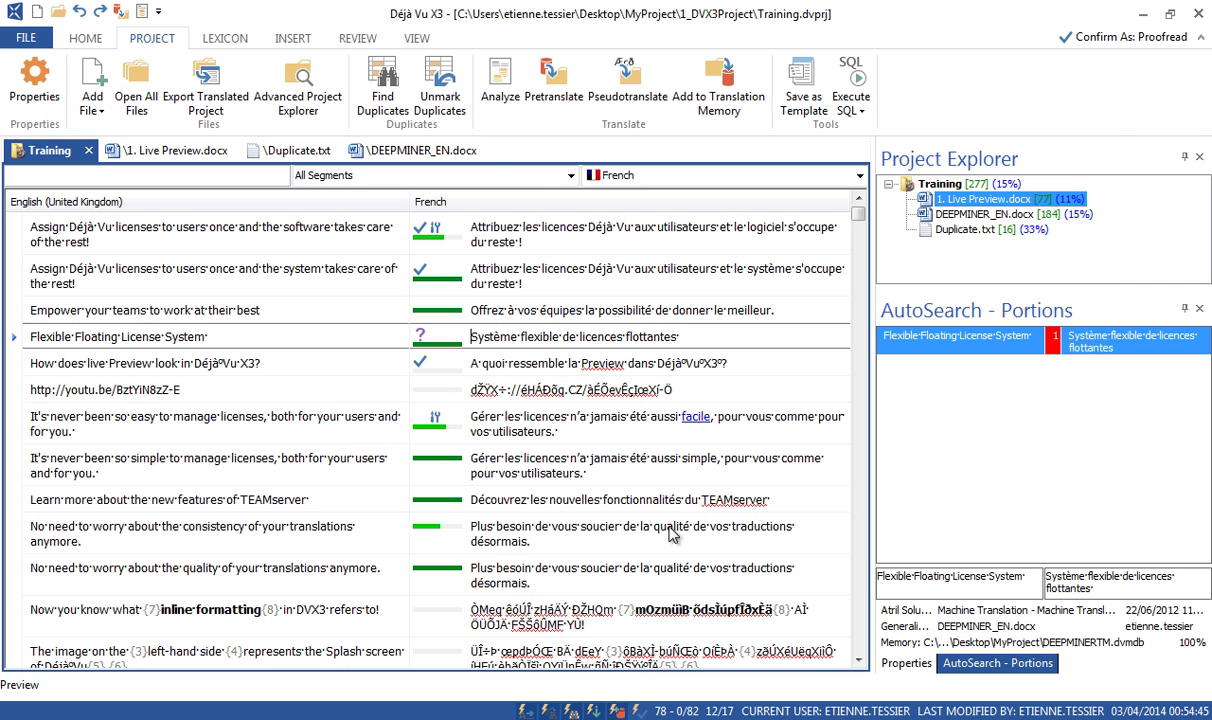
{"action": "left_click", "coordinate": [731, 387]}
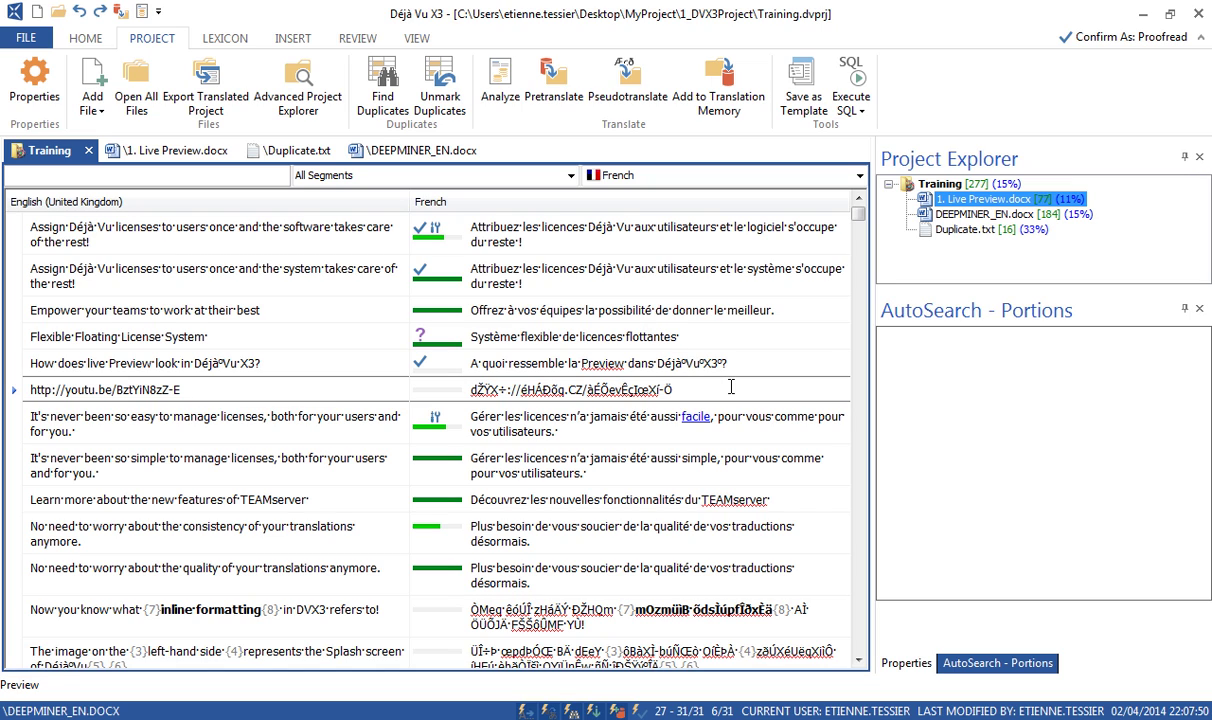
{"action": "left_click", "coordinate": [736, 117]}
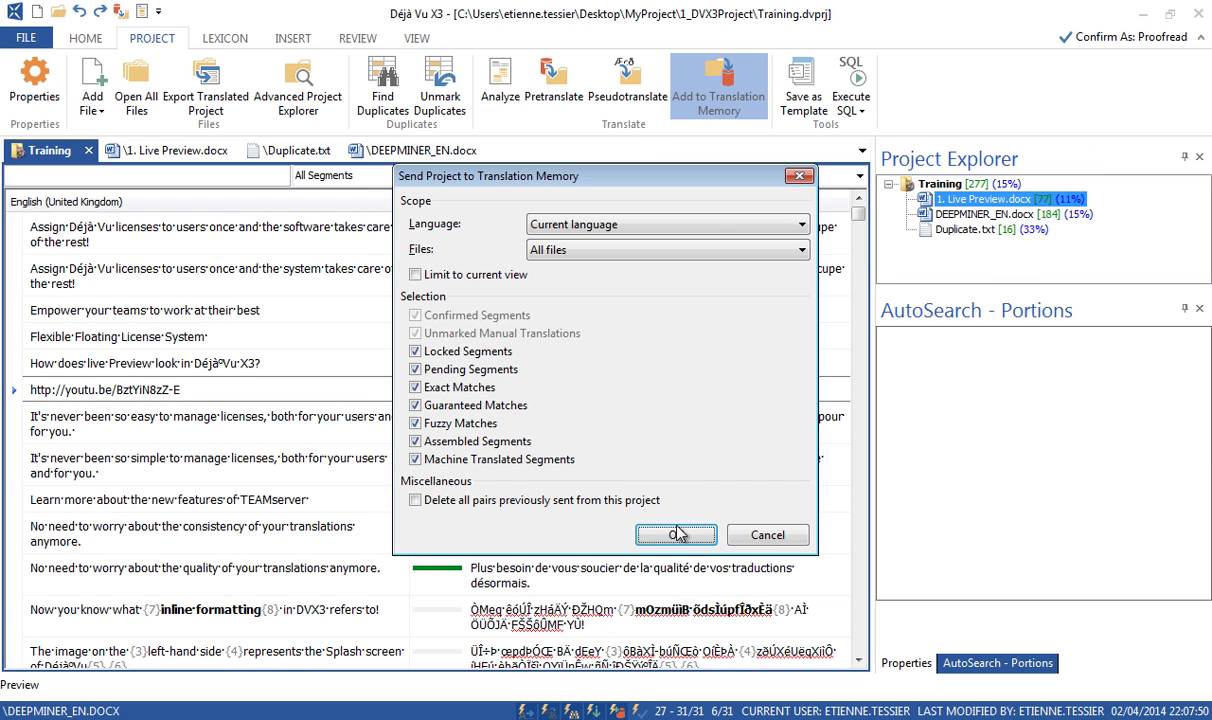
{"action": "left_click", "coordinate": [676, 535]}
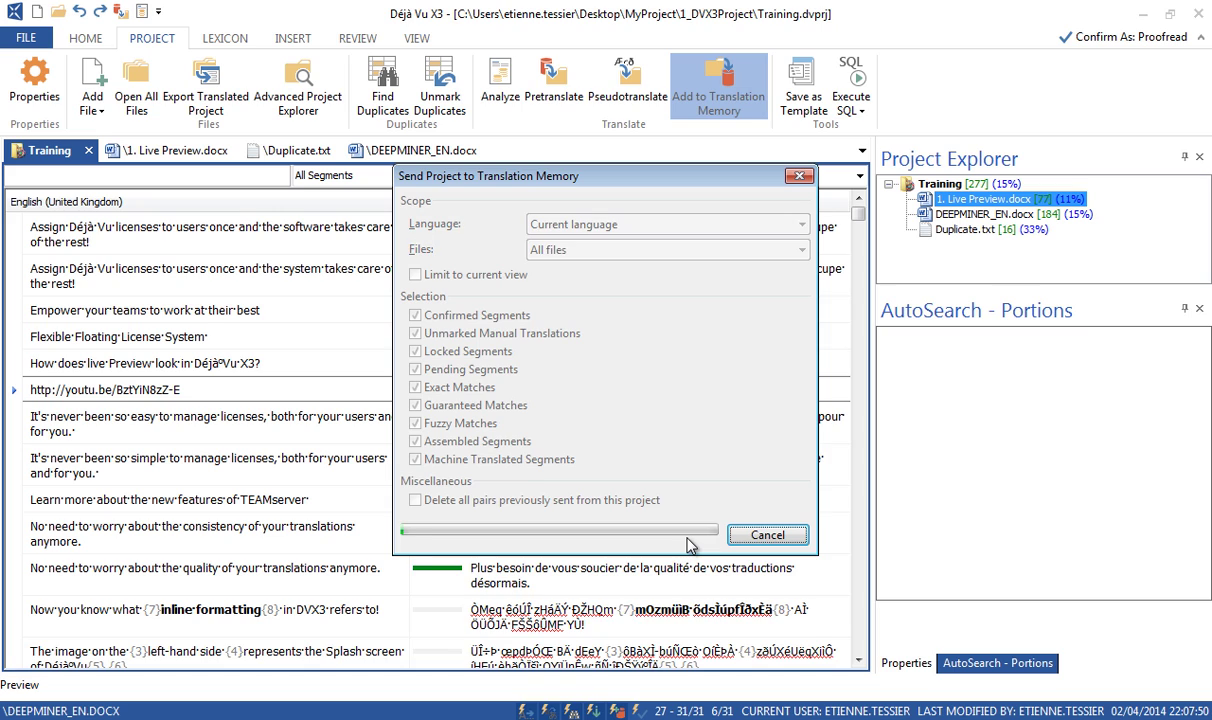